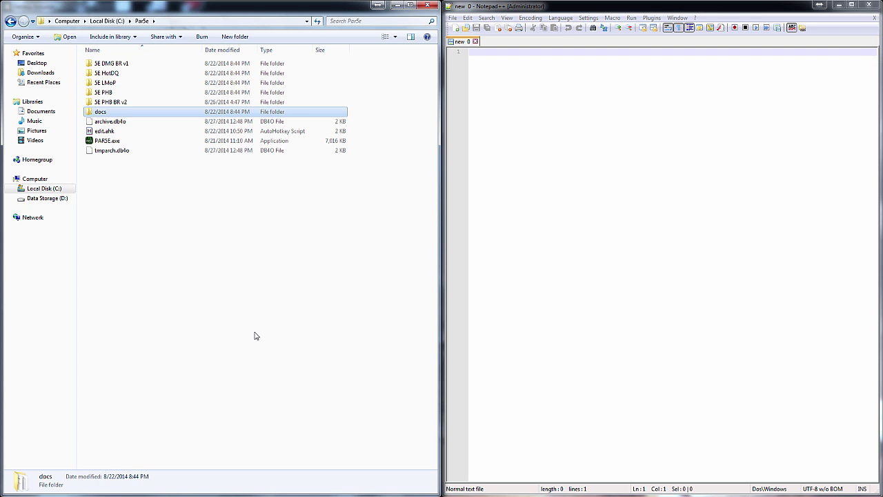
Open the running edit.ahk AutoHotkey script in Notepad via its tray icon's Edit This Script
left_click(794, 491)
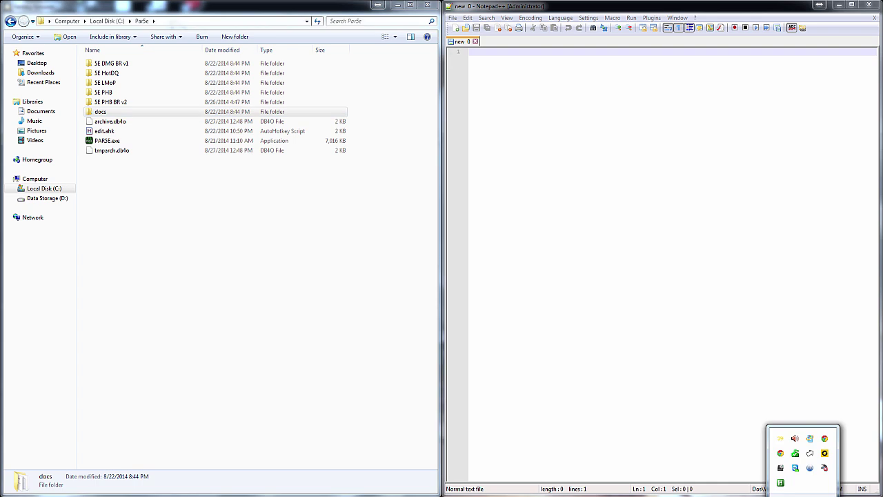
right_click(781, 483)
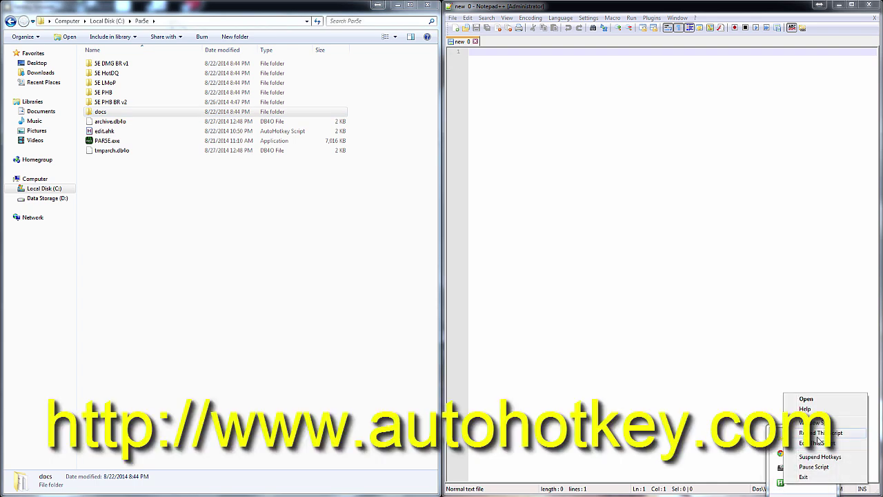
left_click(819, 442)
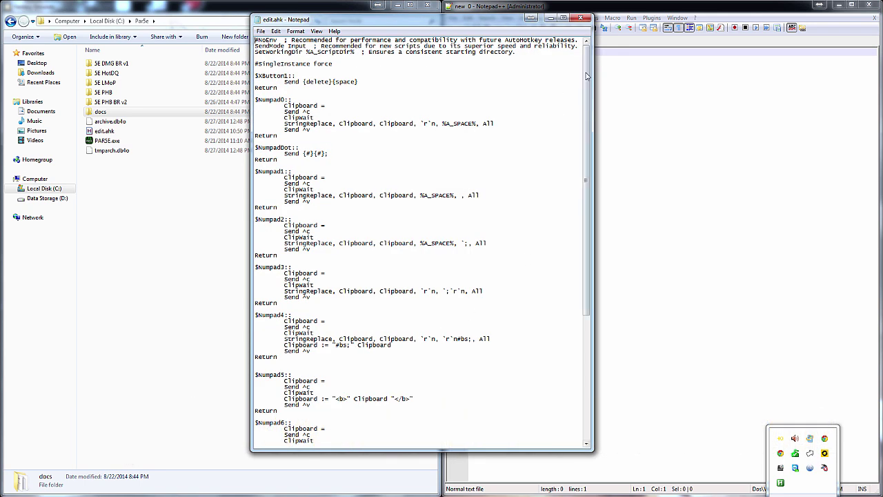
Scroll through the edit.ahk XButton1 and Numpad0–Numpad9 hotkey definitions, then close Notepad
left_click(586, 75)
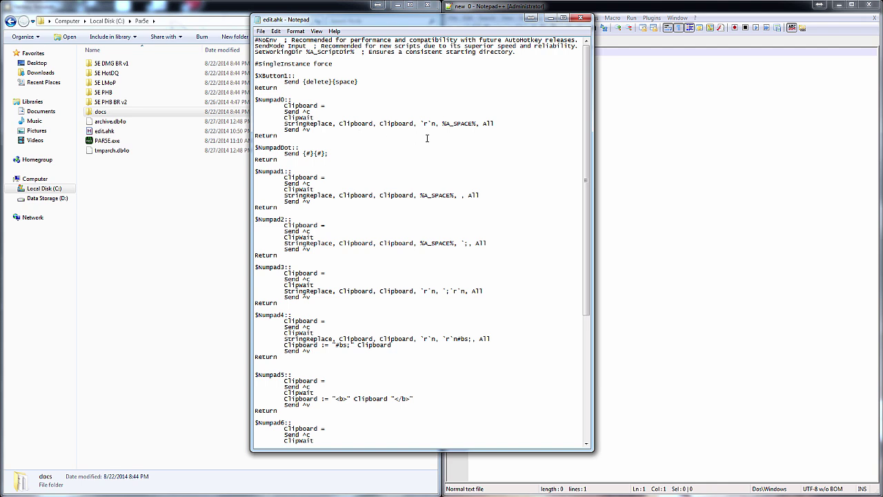
scroll(384, 177, "down", 10)
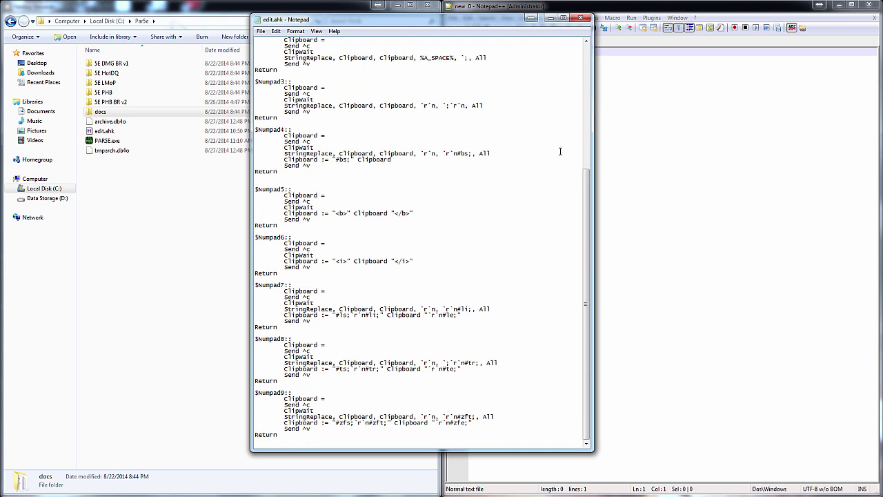
scroll(561, 151, "up", 10)
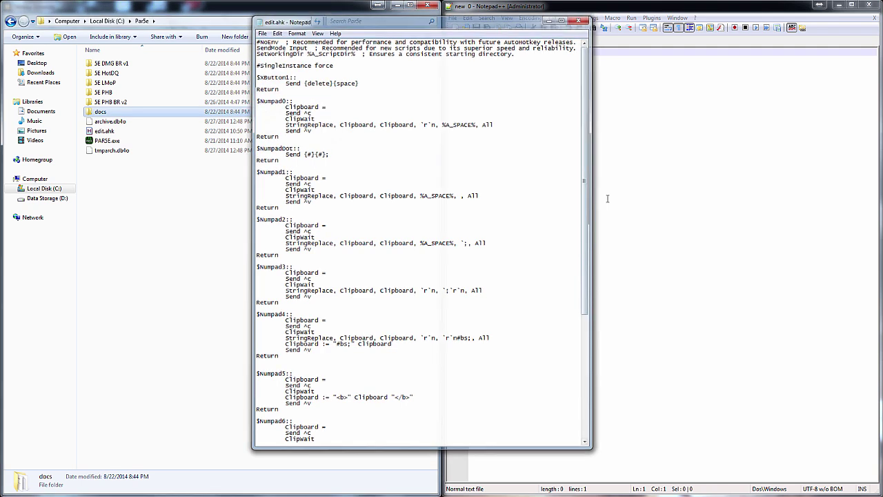
key("alt+F4")
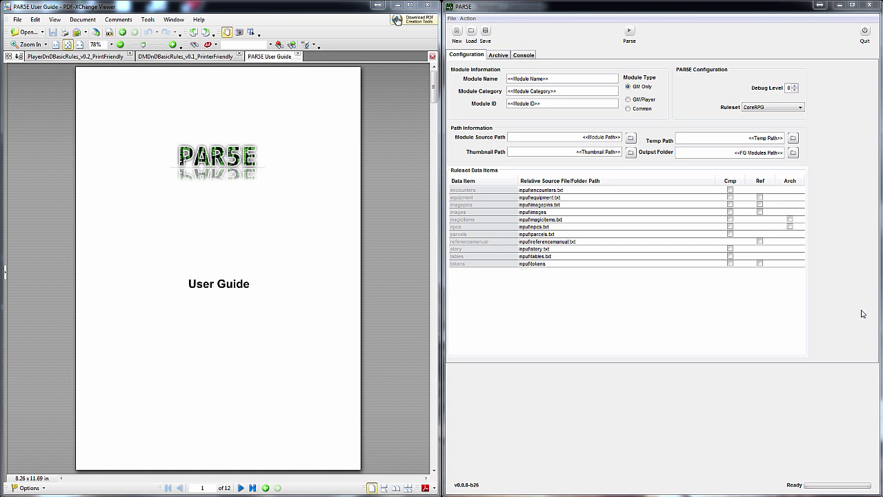
Name the module 'PHB BR Tutorial' and set its type to GM/Player
left_click(556, 79)
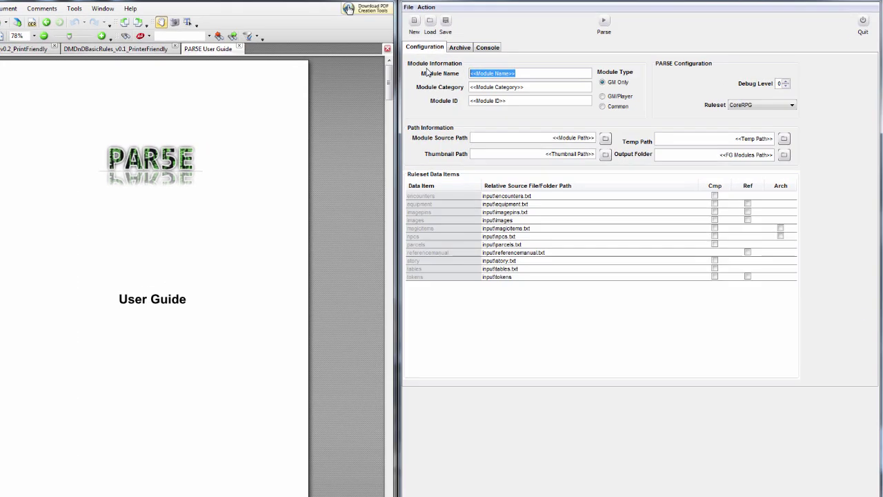
type("PHB BR")
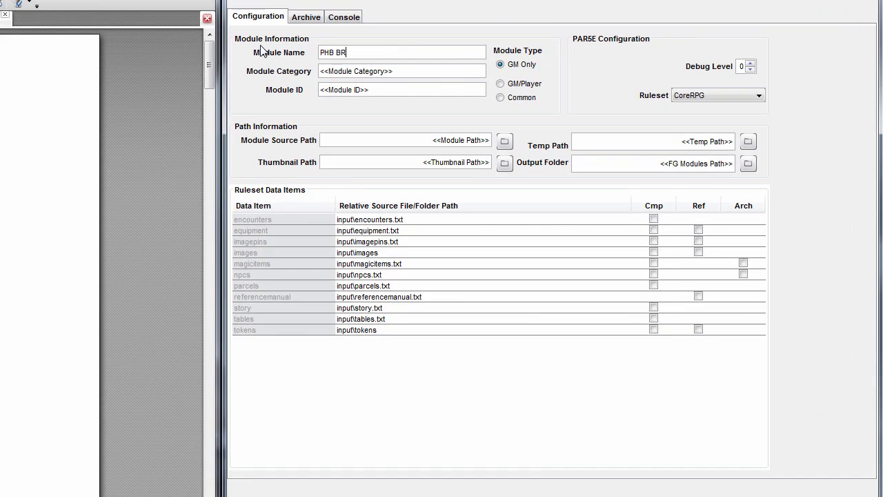
type(" Tutorial")
key("Tab")
left_click(504, 85)
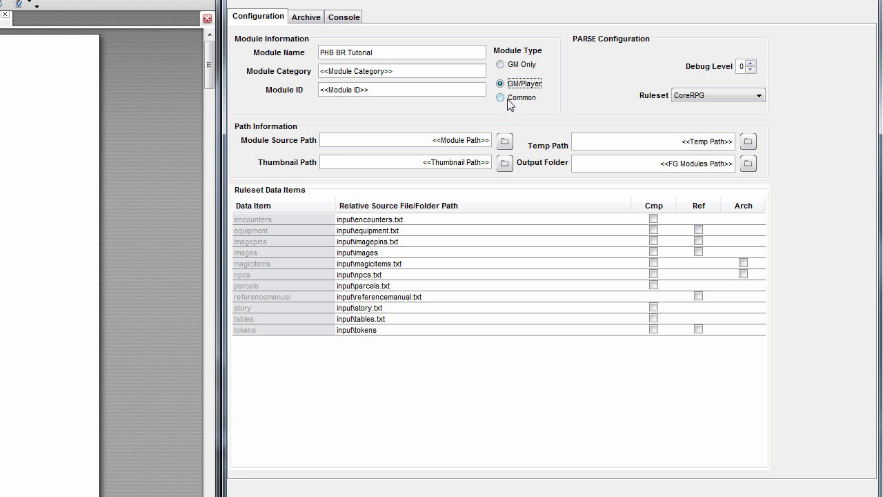
Set module category 'Core Rulebook', module ID phbbrt, and ruleset 5E
left_click(442, 67)
type("Core")
key("BackSpace")
key("BackSpace")
key("BackSpace")
key("BackSpace")
key("BackSpace")
key("BackSpace")
key("BackSpace")
key("BackSpace")
key("BackSpace")
key("BackSpace")
key("BackSpace")
key("BackSpace")
key("BackSpace")
key("BackSpace")
key("BackSpace")
key("BackSpace")
key("BackSpace")
key("BackSpace")
key("BackSpace")
key("BackSpace")
type("Core Rule")
type("b")
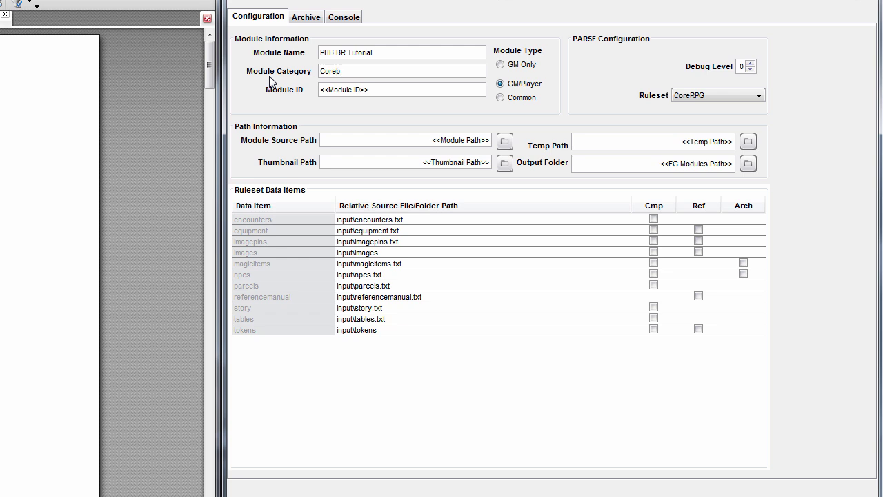
type("ook")
left_click(400, 91)
key("BackSpace")
key("BackSpace")
key("BackSpace")
key("BackSpace")
key("BackSpace")
key("BackSpace")
key("BackSpace")
key("BackSpace")
key("BackSpace")
key("BackSpace")
key("BackSpace")
key("BackSpace")
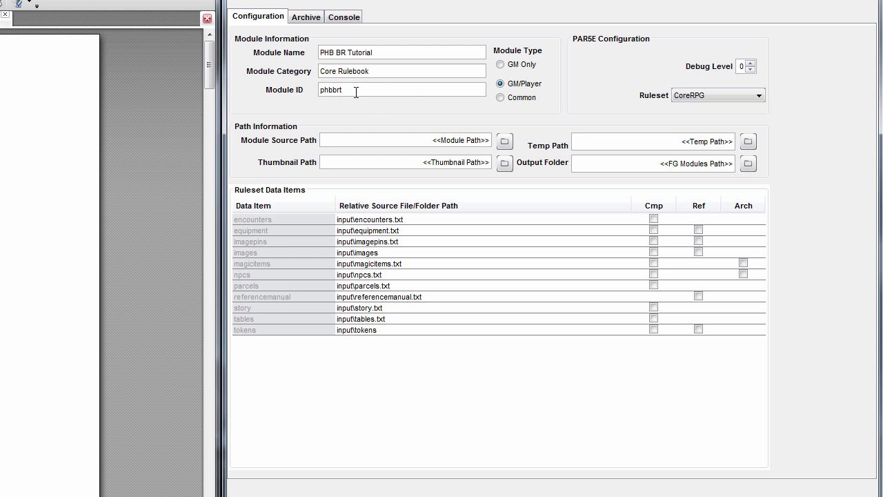
left_click(698, 96)
left_click(688, 155)
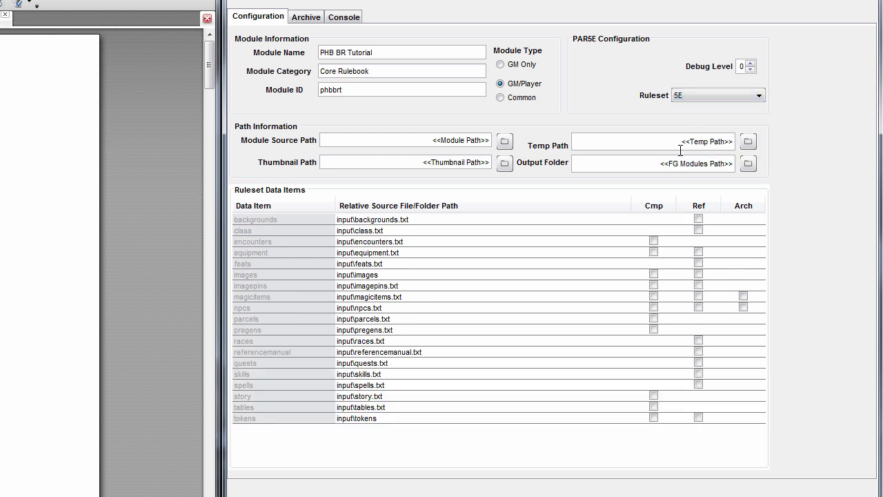
left_click(504, 142)
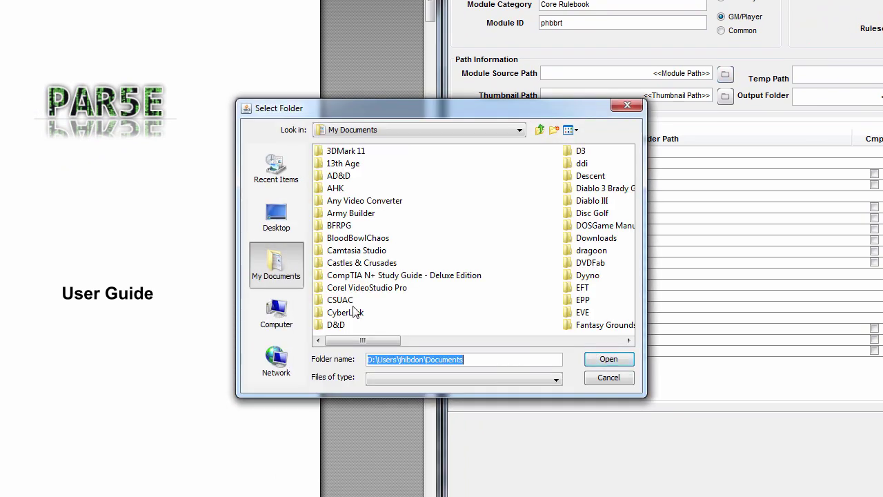
Set the module source path to C:\Par5e\PHB BR Tutorial
left_click(284, 321)
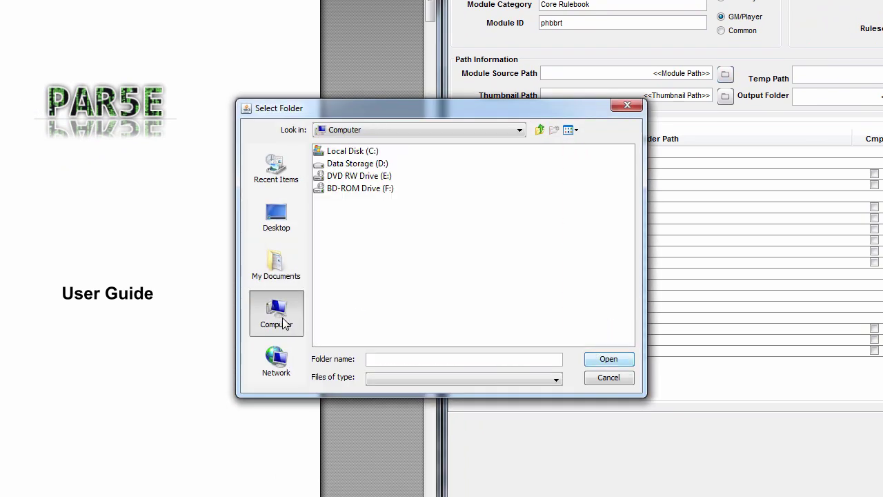
double_click(343, 153)
double_click(341, 201)
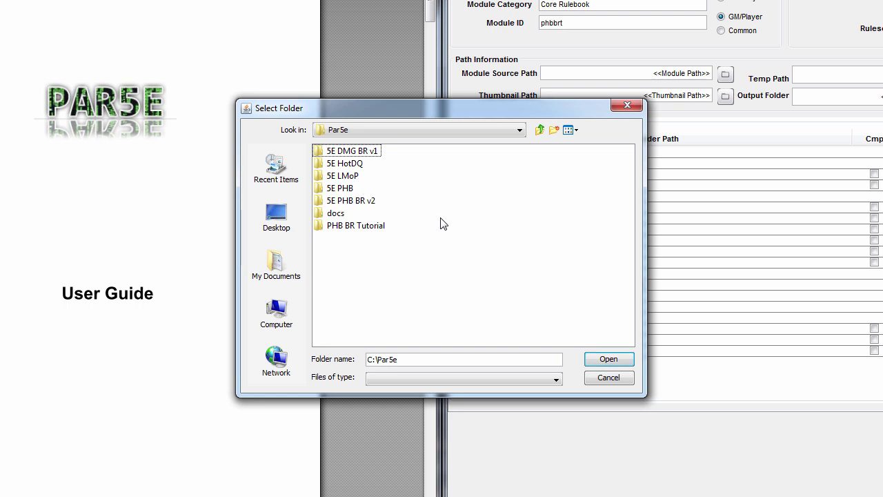
left_click(346, 225)
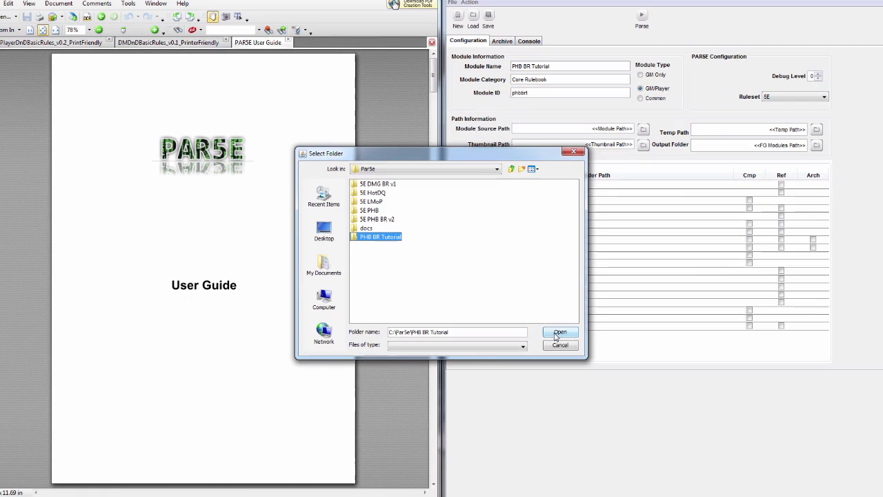
left_click(609, 359)
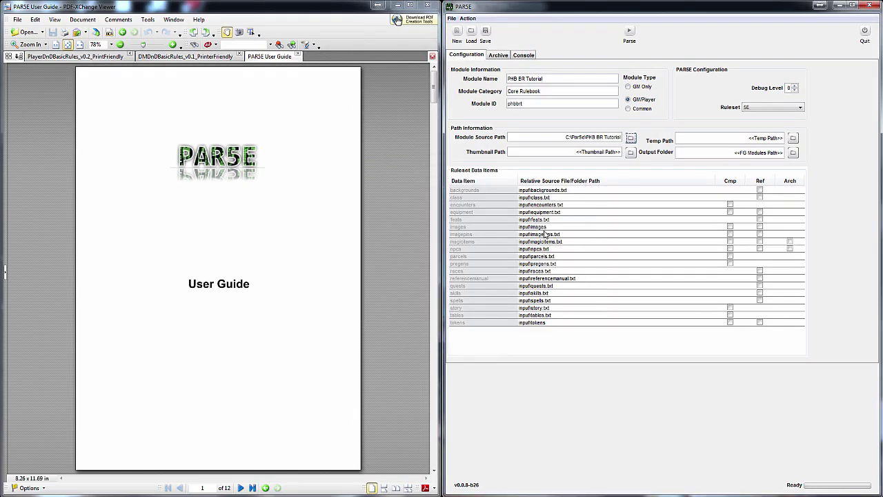
Move 5e_phb_br.png from the 5E PHB BR v2 folder into PHB BR Tutorial
left_click(631, 152)
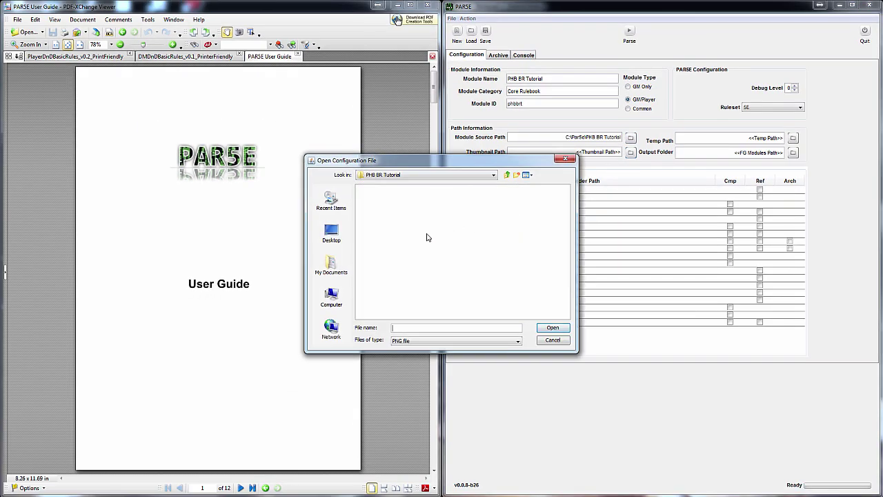
key("alt+Tab")
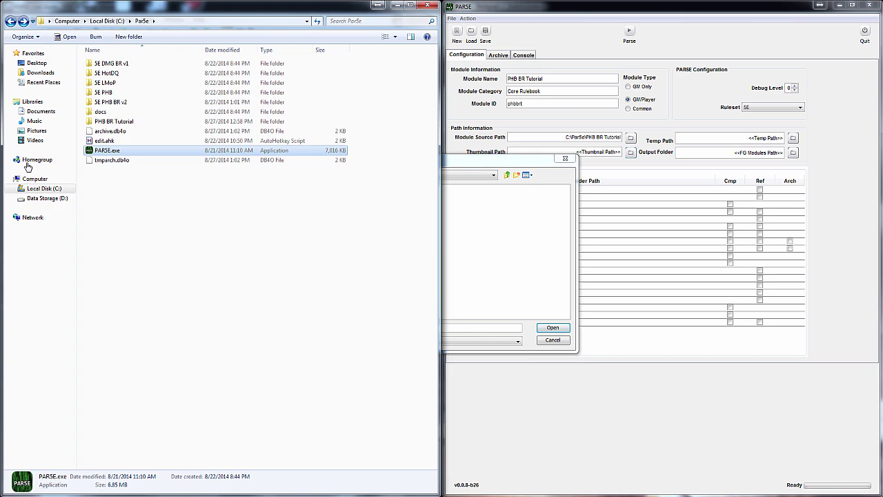
double_click(116, 103)
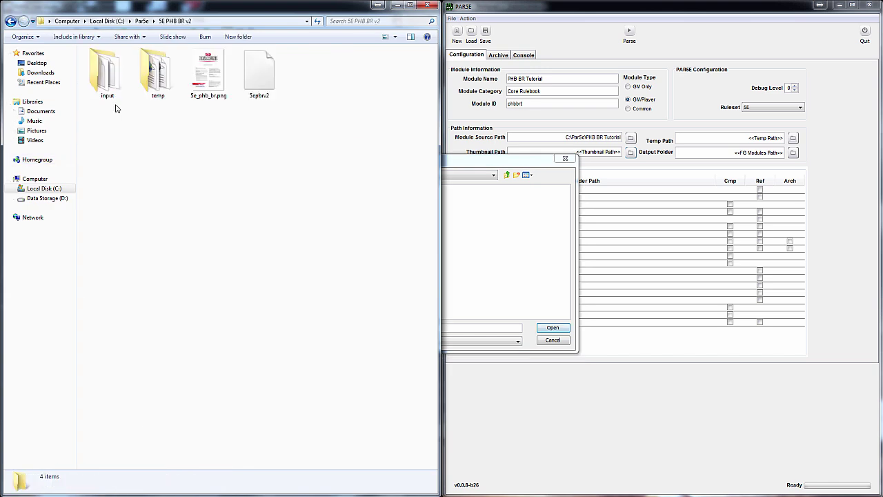
right_click(206, 72)
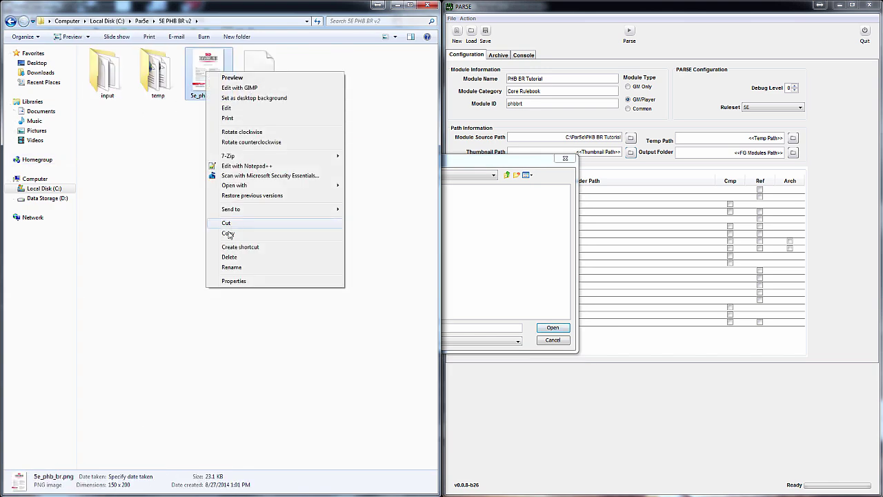
left_click(227, 225)
left_click(15, 23)
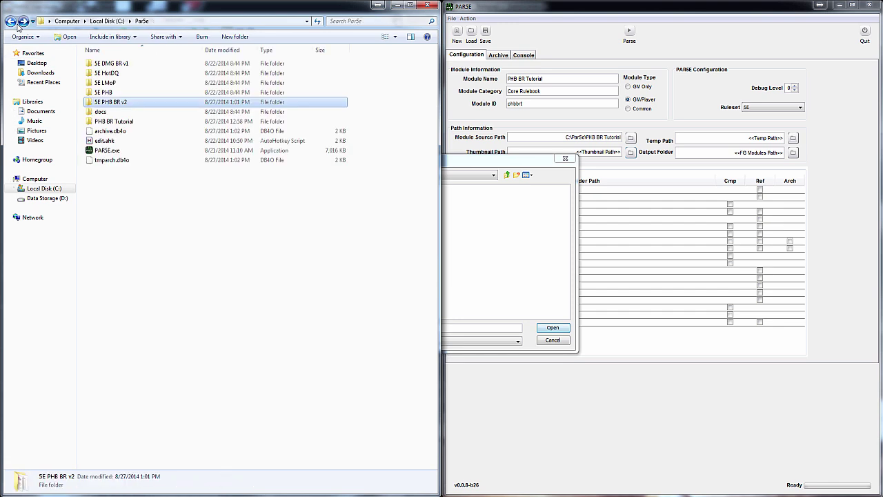
double_click(114, 121)
right_click(164, 137)
left_click(191, 202)
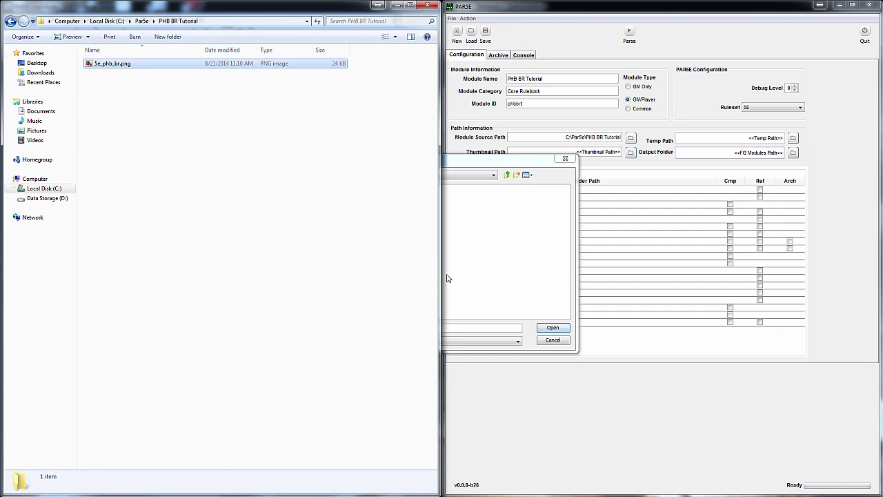
Choose 5e_phb_br.png as the module thumbnail
left_click(476, 280)
left_click(556, 341)
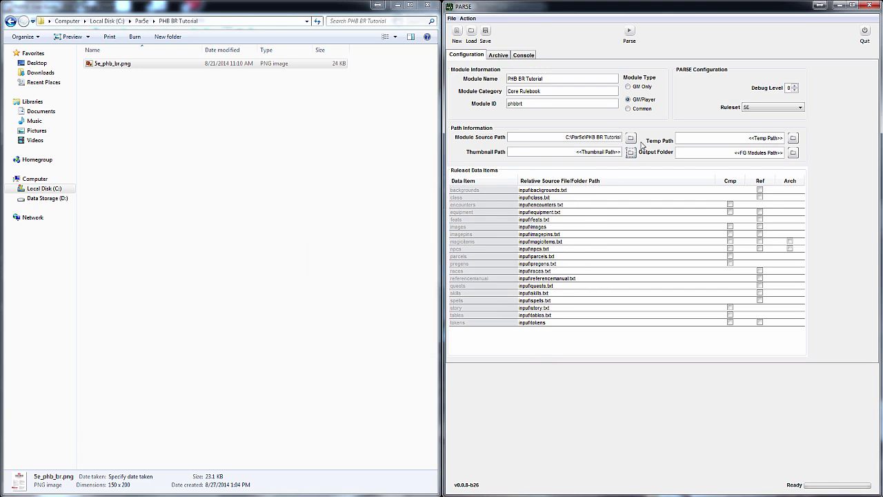
left_click(630, 152)
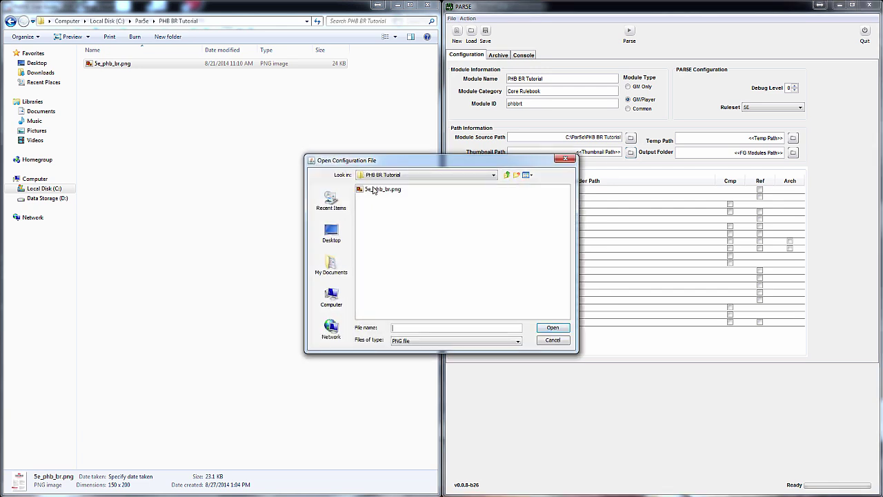
double_click(374, 188)
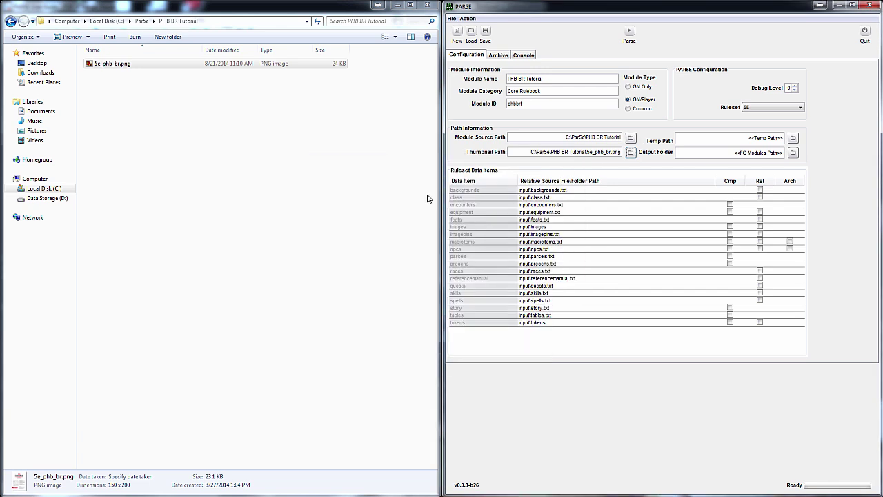
Set the temp path to a new 'temp' folder inside PHB BR Tutorial
left_click(793, 138)
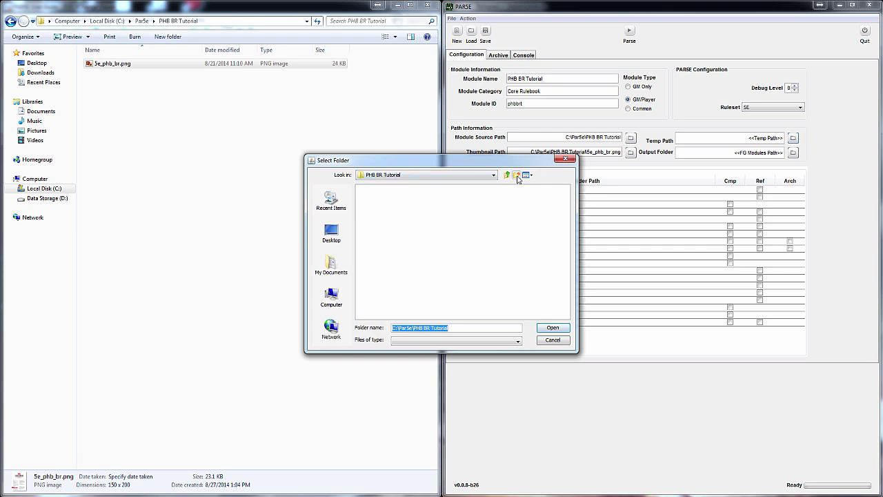
left_click(518, 175)
type("temp")
key("Return")
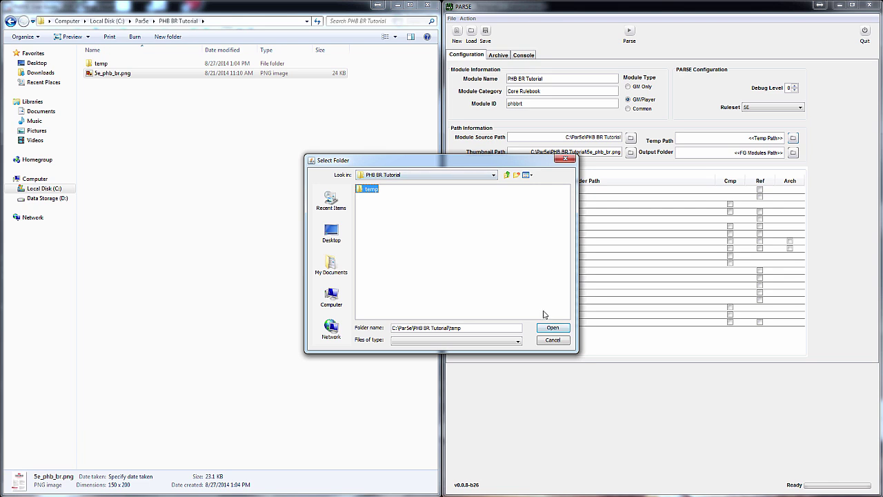
left_click(553, 328)
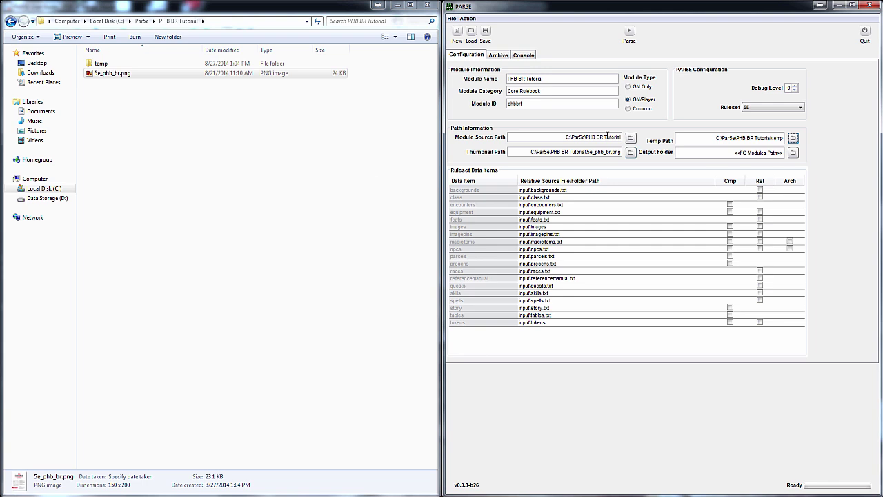
Set the output folder to the Fantasy Grounds modules folder
left_click(793, 153)
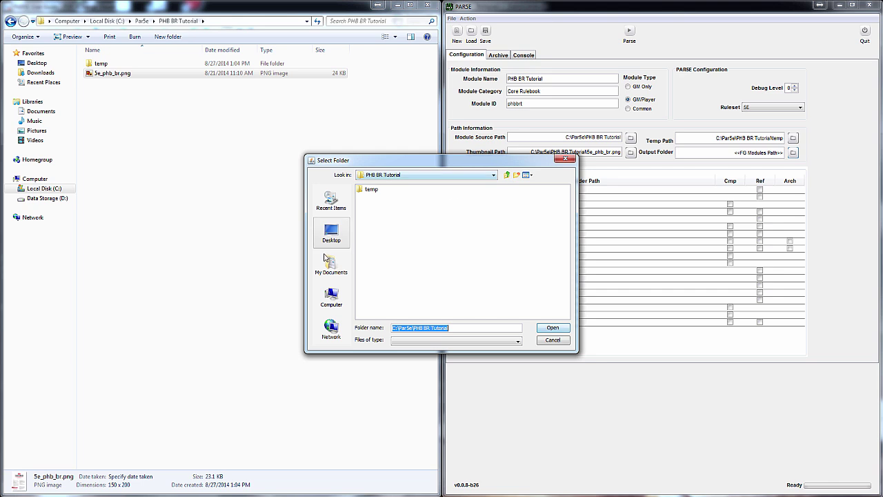
left_click(331, 233)
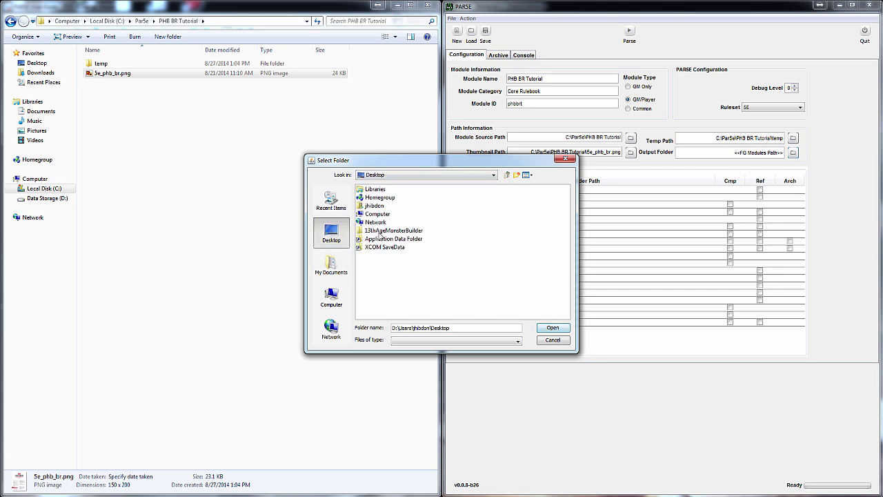
double_click(384, 238)
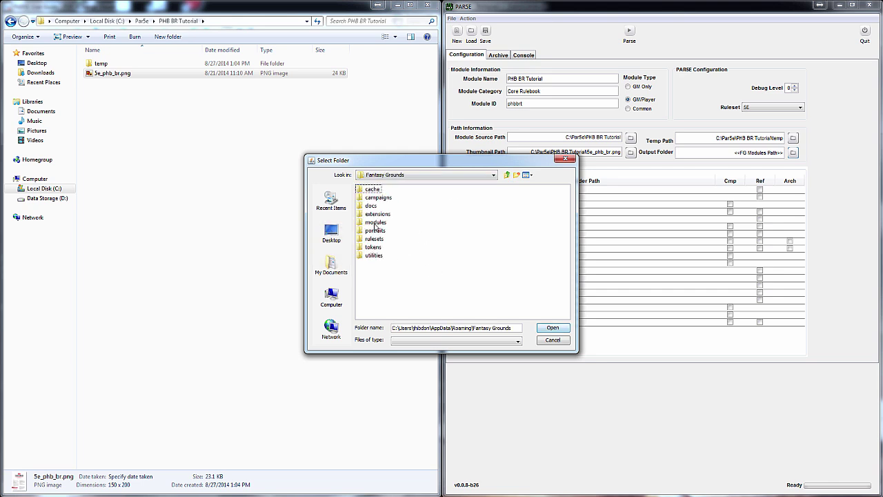
double_click(377, 223)
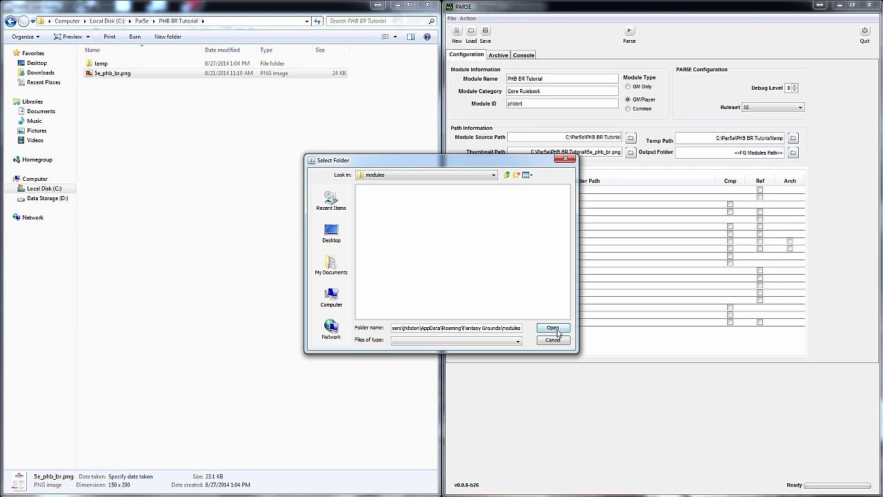
left_click(559, 330)
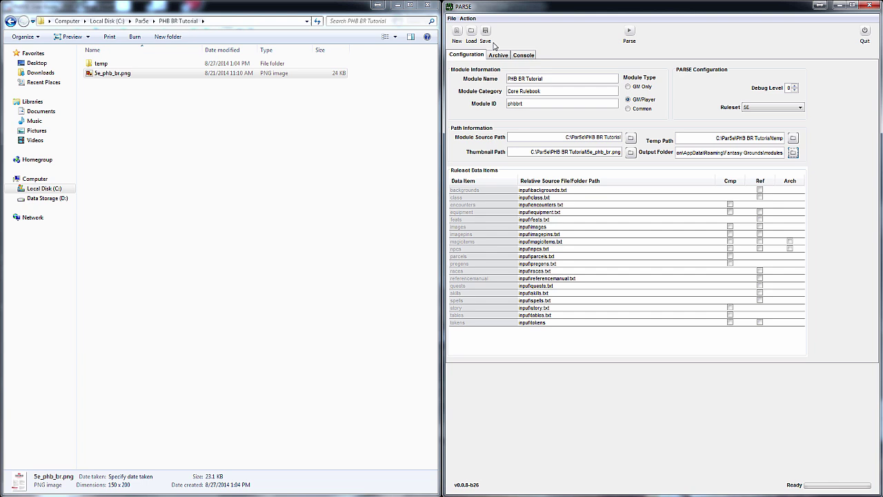
Save the PAR5E settings to a configuration file named phbbrt.properties
left_click(487, 38)
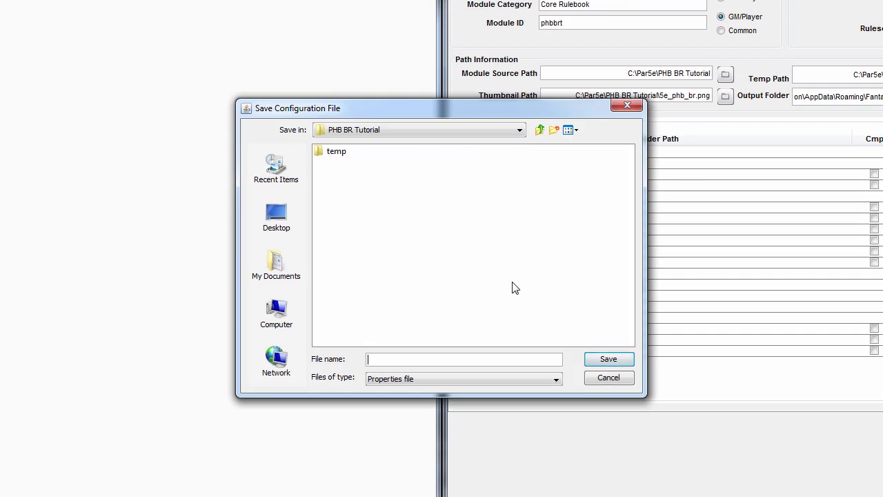
type("phbbrt.properties")
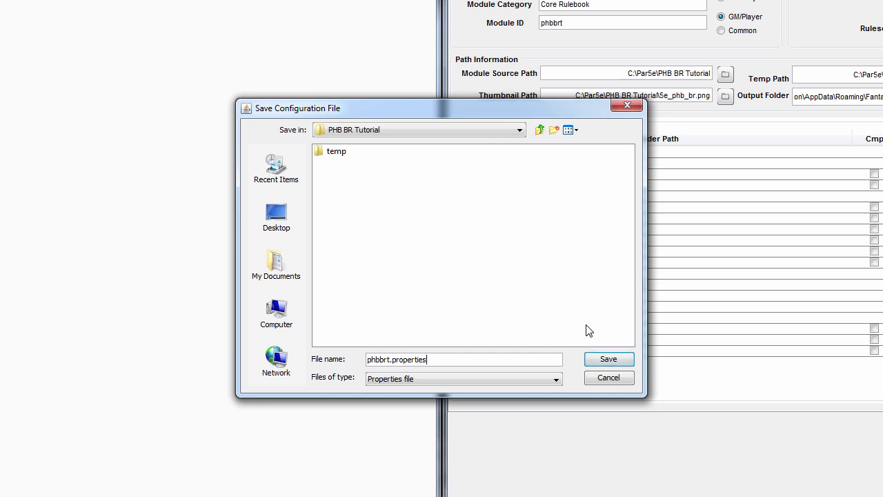
key("Return")
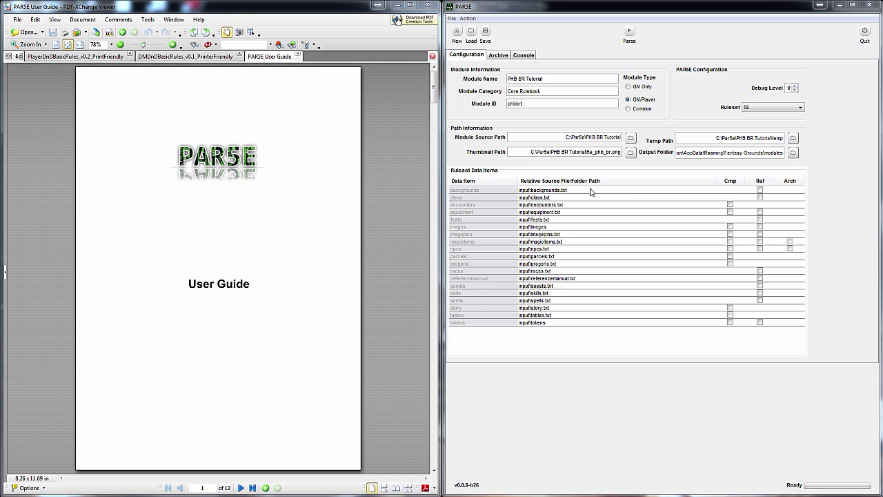
Tick Ref for backgrounds and show the Acolyte page 37 of the player basic rules PDF
left_click(759, 191)
left_click(760, 191)
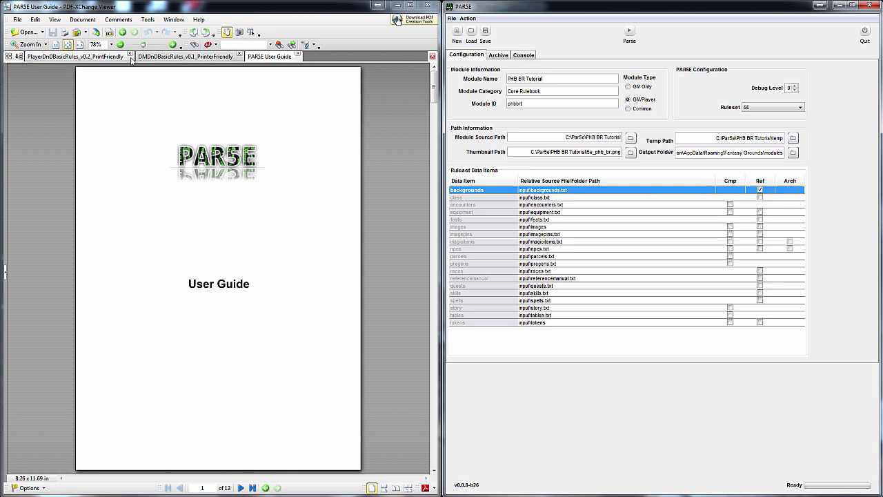
left_click(172, 57)
left_click(71, 58)
scroll(183, 213, "down", 15)
scroll(182, 214, "down", 15)
scroll(182, 214, "down", 3)
scroll(182, 213, "down", 2)
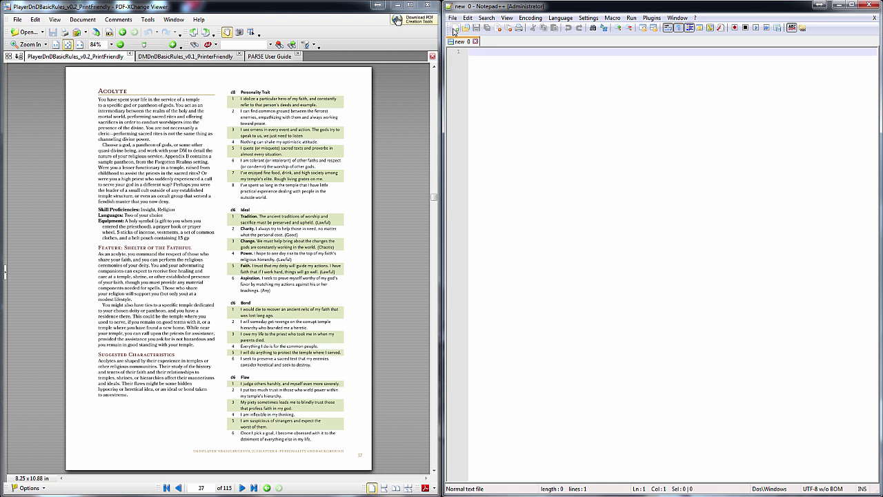
From Save As, create a new 'input' folder in C:\Par5e\PHB BR Tutorial
left_click(454, 17)
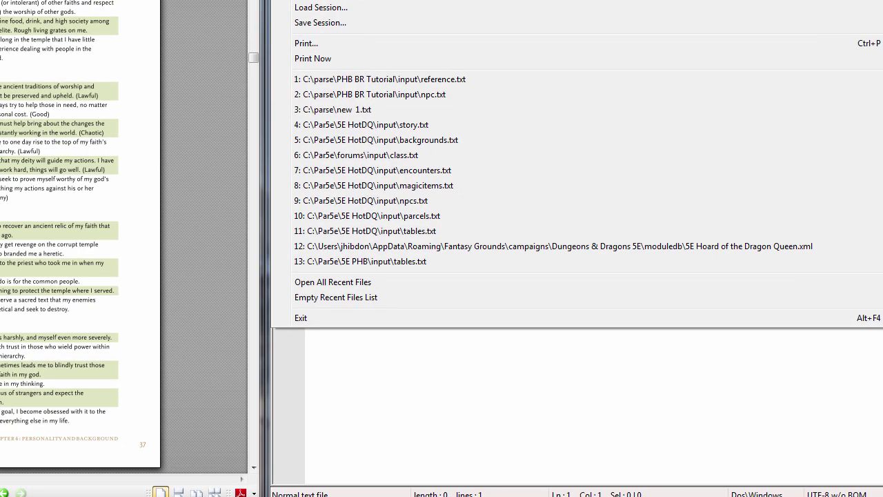
key("ctrl+alt+s")
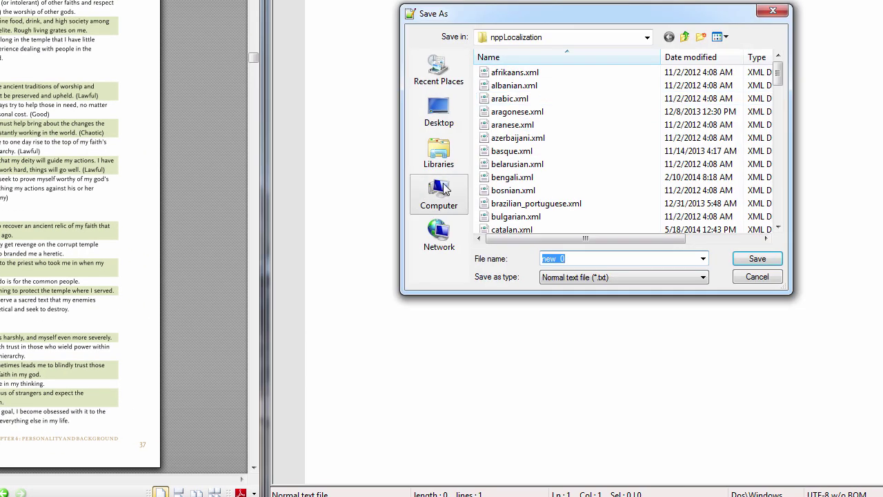
left_click(466, 181)
double_click(521, 90)
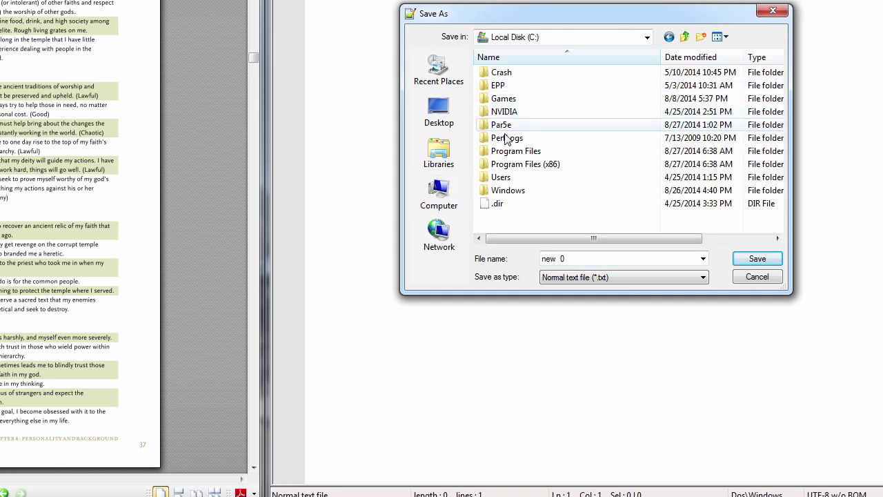
double_click(503, 125)
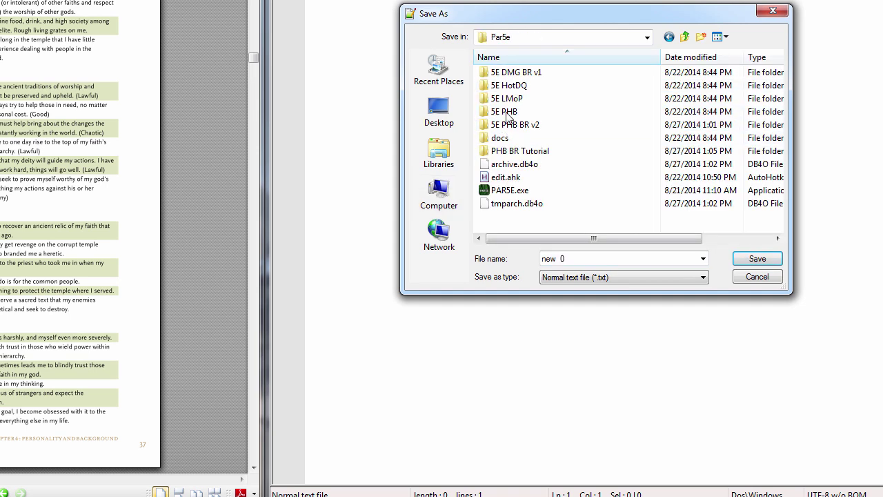
double_click(509, 151)
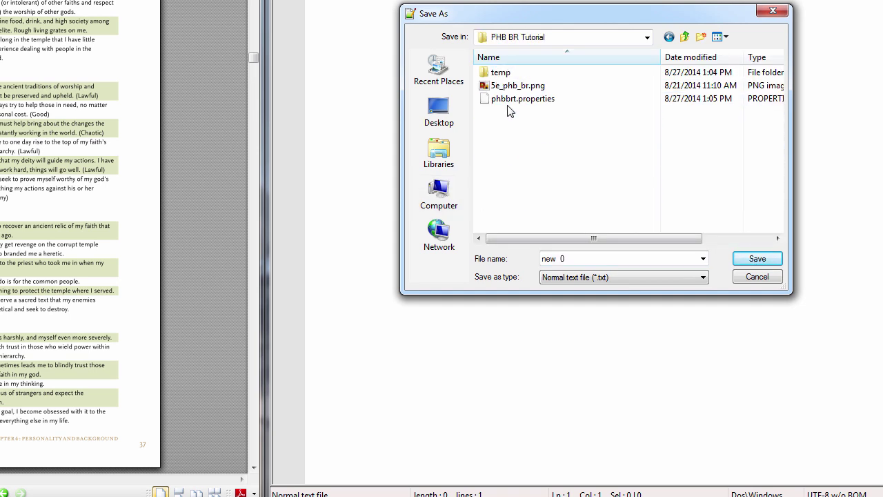
left_click(701, 37)
type("input")
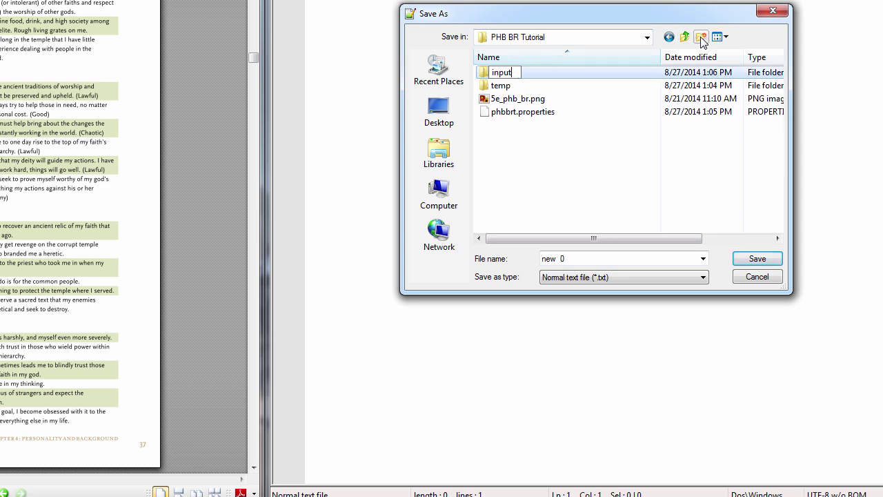
key("Return")
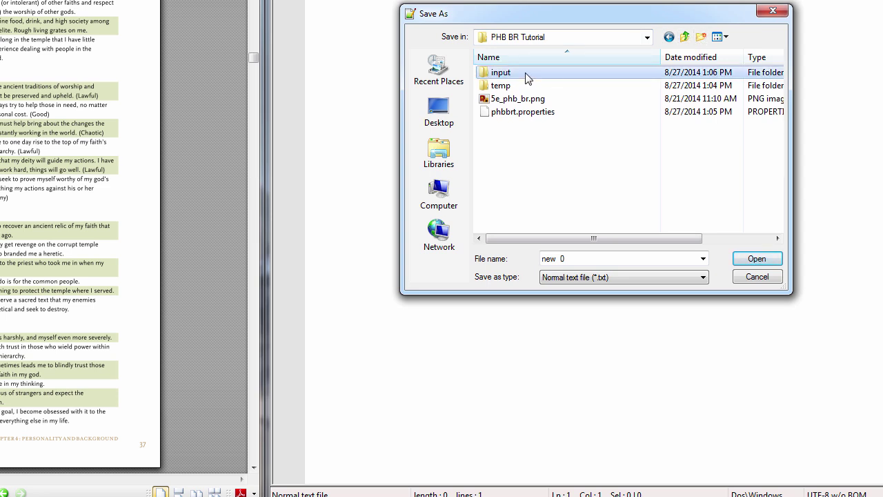
Save the empty file as backgrounds.txt inside the input folder
double_click(533, 73)
double_click(578, 258)
type("backgrounds.txt")
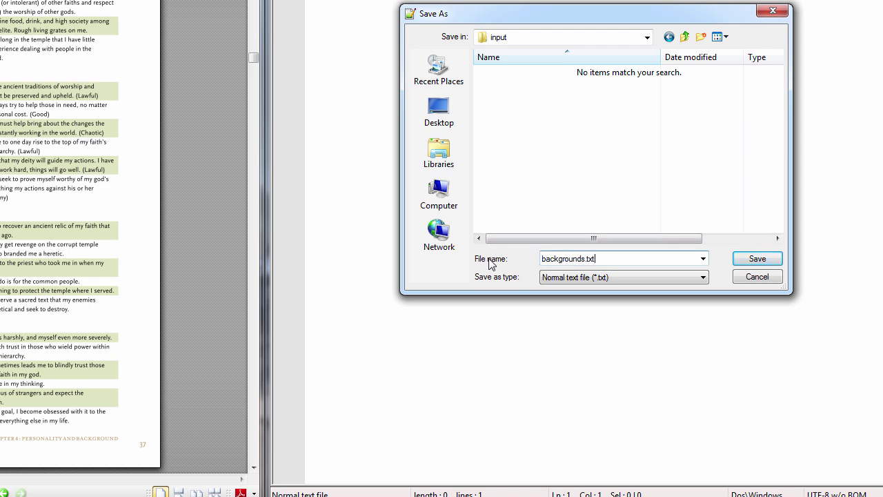
key("Return")
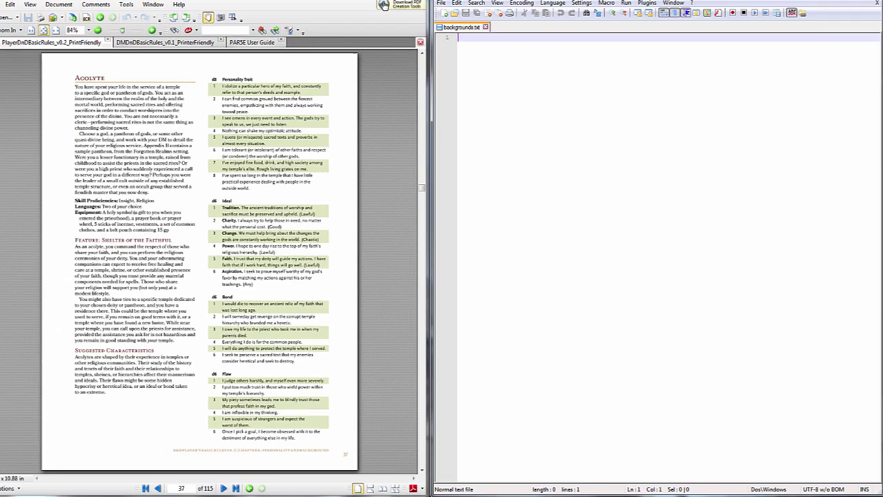
key("alt+Tab")
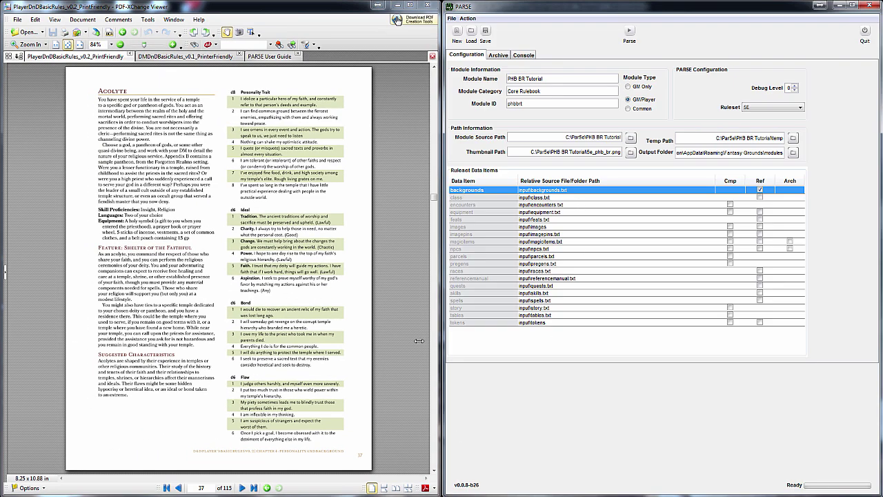
key("alt+Tab")
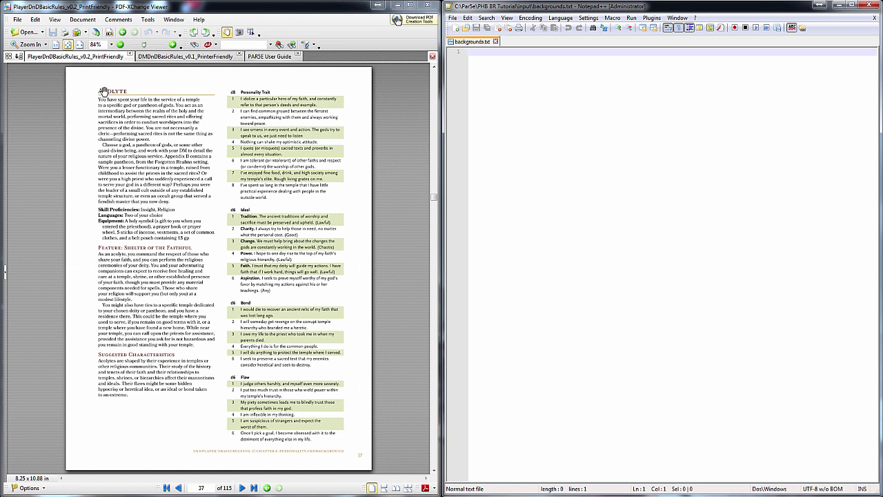
Copy the Acolyte description from the PDF's left column into backgrounds.txt
left_click(251, 31)
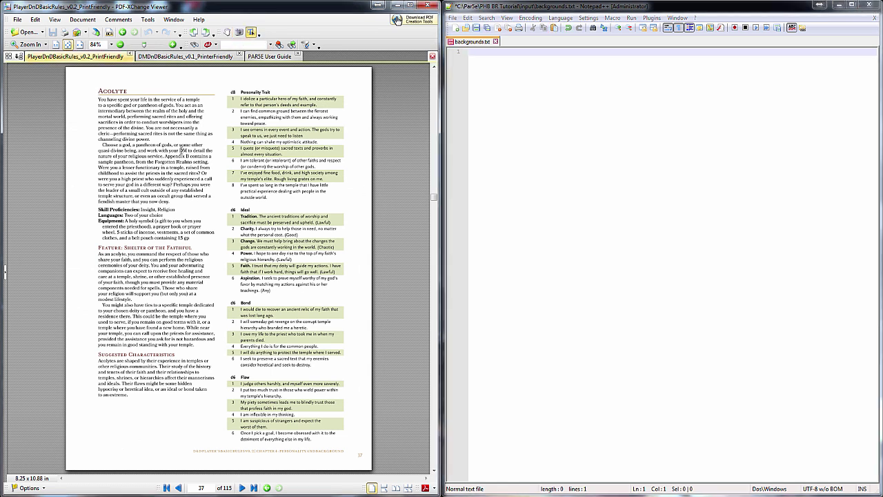
left_click_drag(98, 91, 190, 400)
key("ctrl+c")
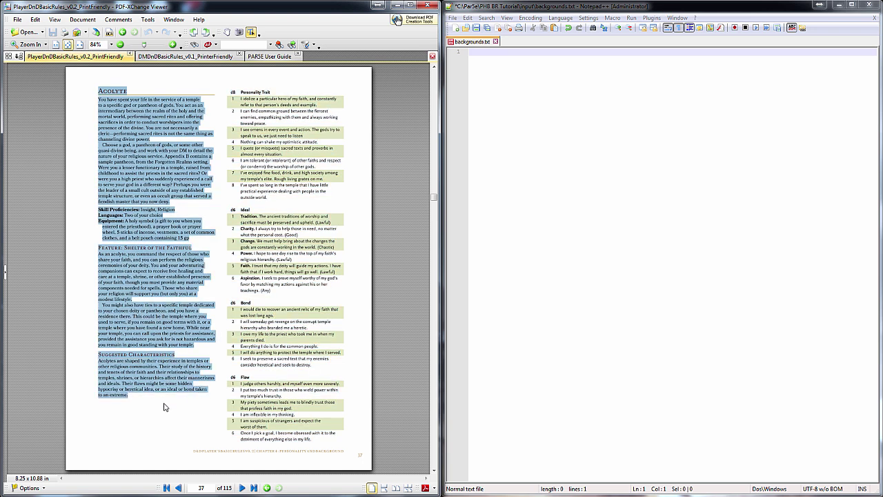
left_click(511, 289)
key("ctrl+v")
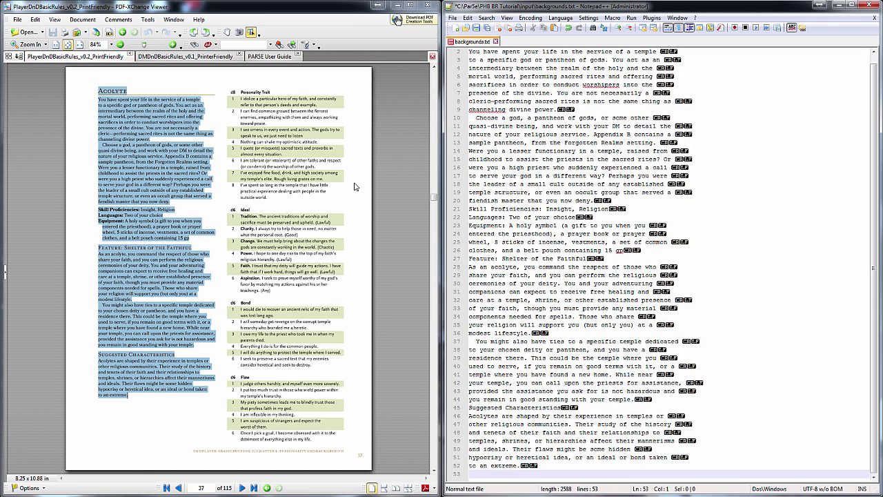
Append the Acolyte Personality Trait, Ideal, Bond and Flaw tables, ending with a blank line
left_click_drag(232, 90, 331, 443)
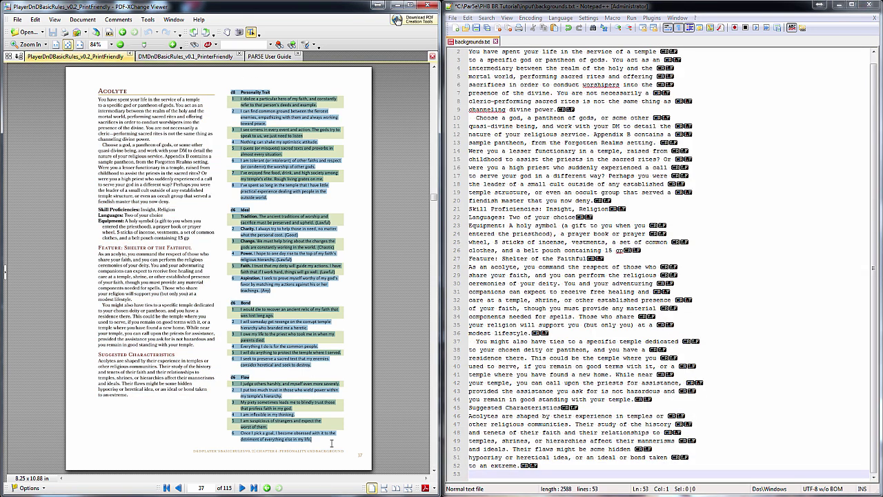
left_click(566, 476)
key("ctrl+v")
key("Return")
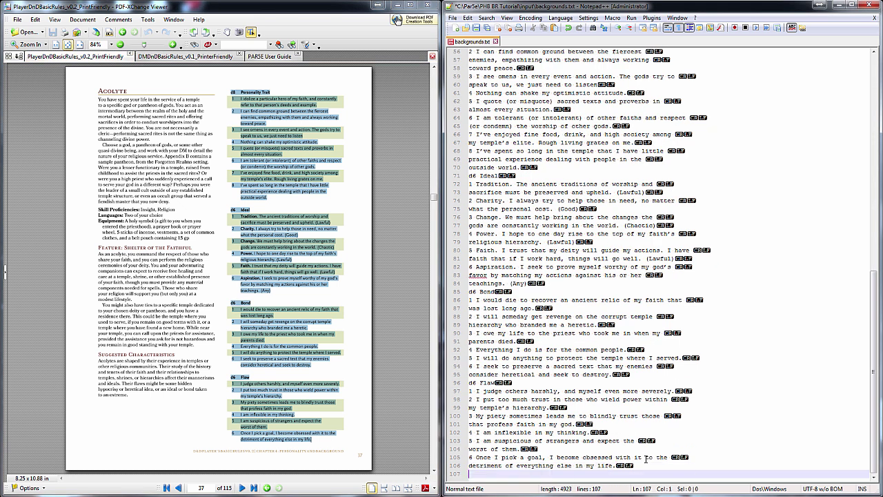
scroll(706, 304, "up", 18)
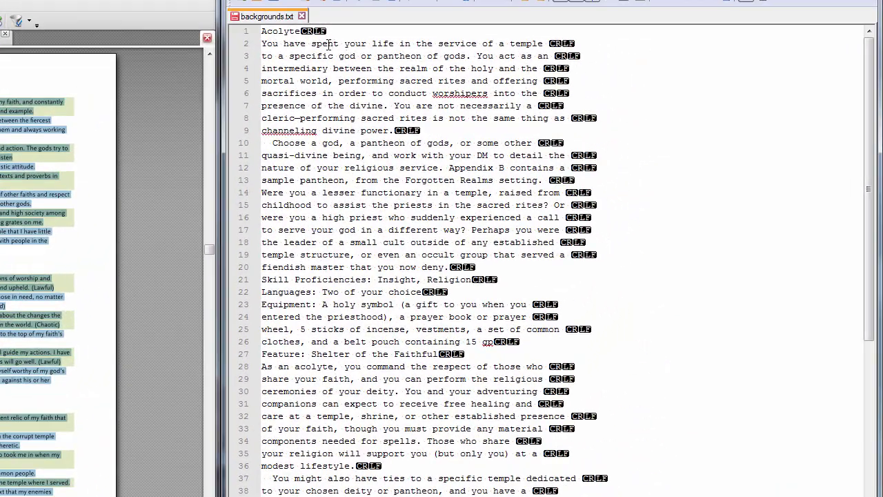
Join the opening Acolyte paragraph and the 'Choose a god' paragraph onto single lines
left_click_drag(330, 44, 330, 128)
key("ctrl+j")
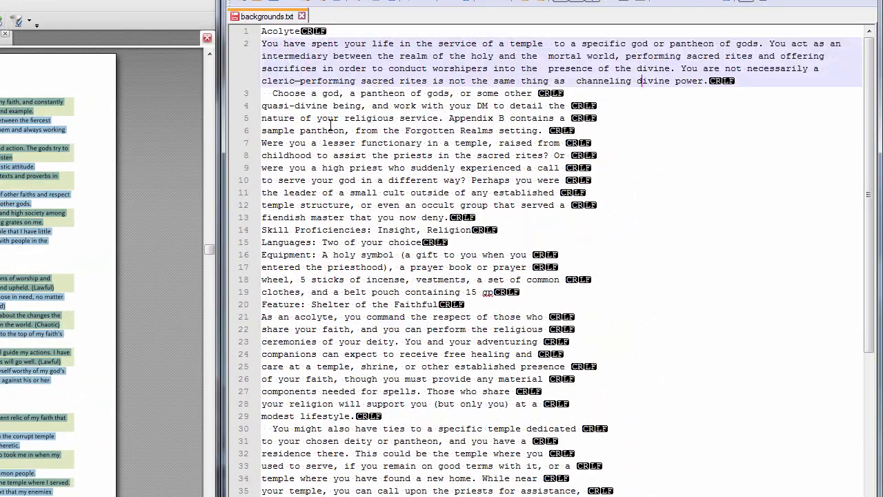
left_click(272, 96)
key("BackSpace")
key("BackSpace")
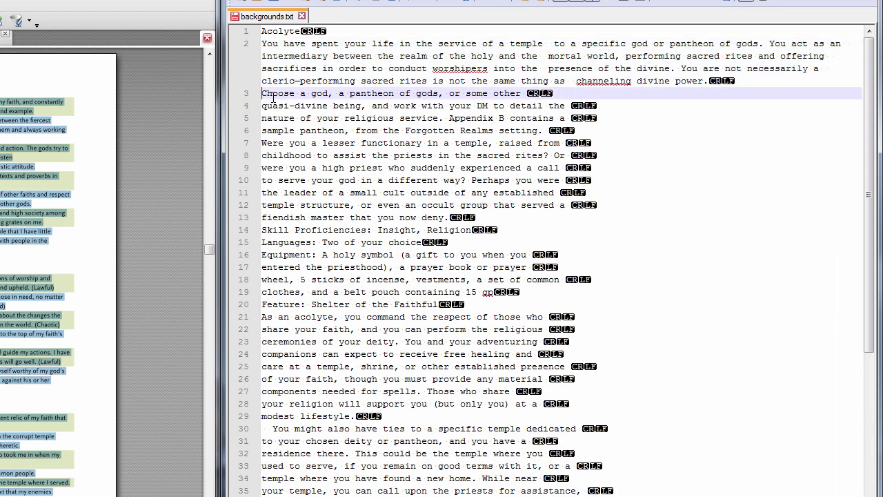
left_click_drag(273, 95, 302, 217)
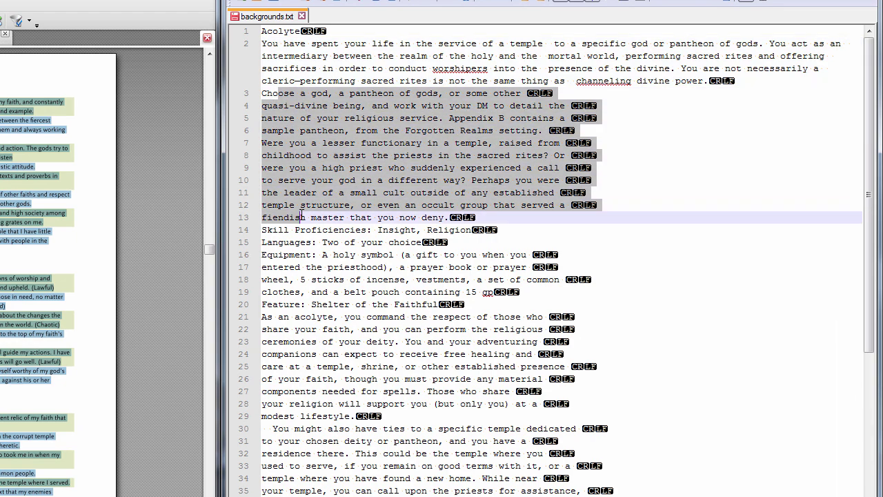
key("ctrl+j")
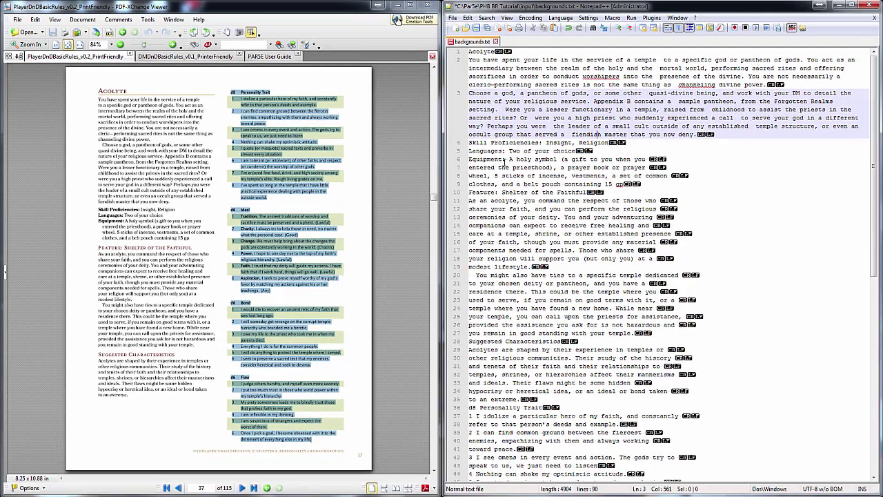
Join the wrapped Equipment lines into one line, undoing a stray edit
left_click_drag(492, 159, 494, 382)
key("ctrl+j")
key("ctrl+j")
Join the first wrapped Personality Trait entries and add a blank line before the table
key("ctrl+j")
key("ctrl+j")
key("Return")
type("s")
left_click(493, 341)
key("ctrl+z")
key("ctrl+z")
Join the wrapped Ideal, Bond and Flaw entries onto single lines
key("ctrl+j")
key("ctrl+j")
key("ctrl+j")
key("ctrl+j")
key("Return")
left_click_drag(470, 415, 470, 432)
key("ctrl+j")
key("ctrl+j")
left_click_drag(470, 432, 470, 440)
key("ctrl+j")
key("ctrl+j")
scroll(488, 341, "down", 5)
left_click_drag(488, 333, 486, 416)
key("ctrl+j")
key("ctrl+j")
key("ctrl+j")
key("ctrl+j")
key("ctrl+j")
key("ctrl+j")
key("Return")
scroll(487, 414, "down", 2)
key("ctrl+j")
left_click_drag(487, 416, 487, 465)
key("ctrl+j")
key("ctrl+j")
key("ctrl+j")
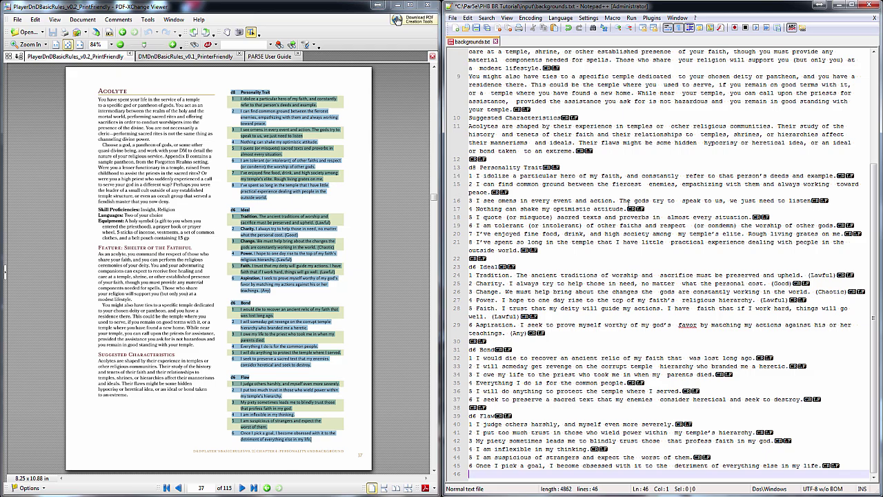
scroll(611, 191, "up", 5)
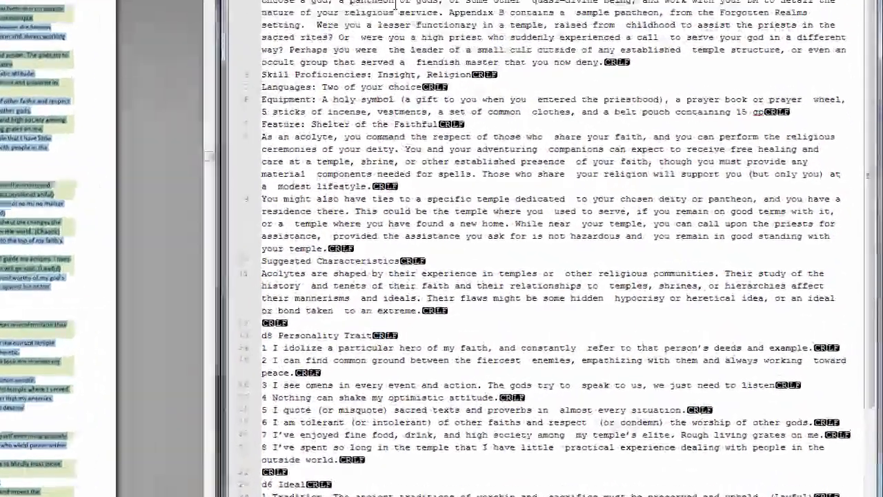
Replace all 65 double spaces in backgrounds.txt with single spaces using Replace All
double_click(395, 3)
key("ctrl+h")
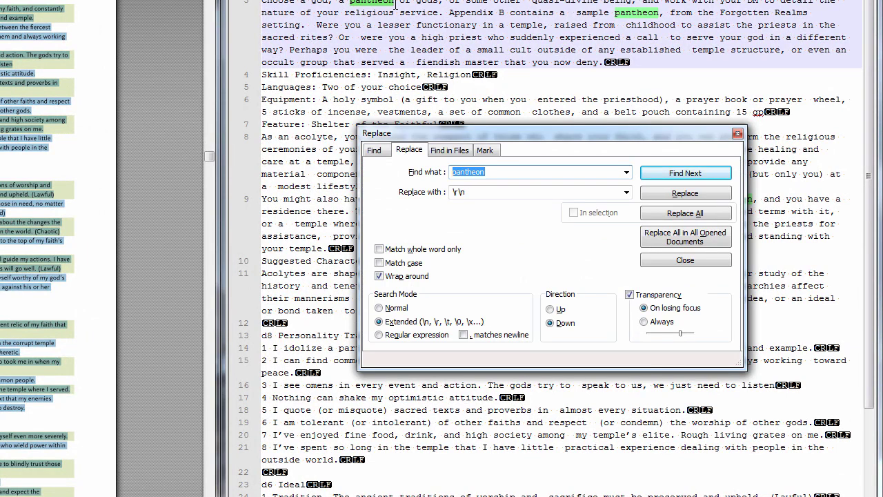
key("BackSpace")
key("Tab")
key("BackSpace")
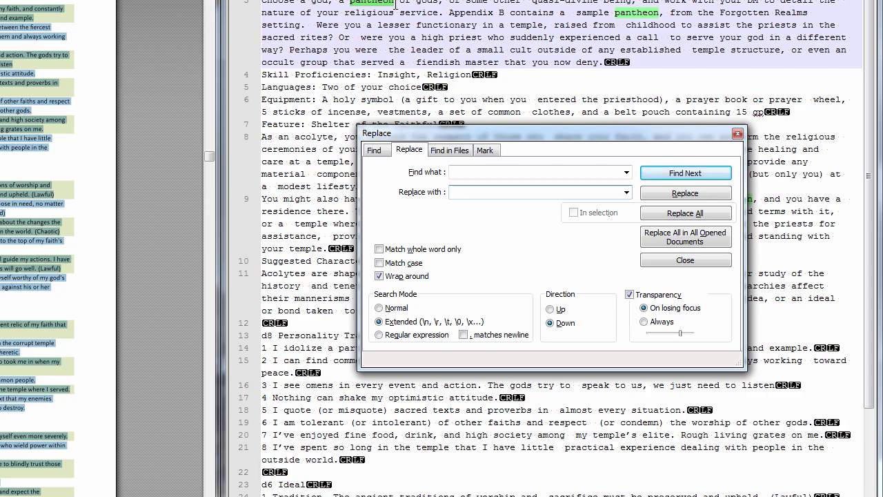
left_click(690, 216)
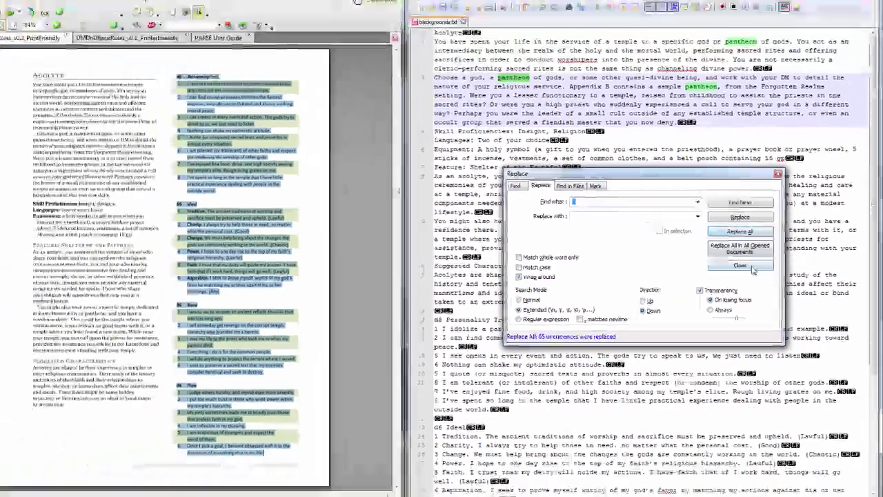
left_click(710, 262)
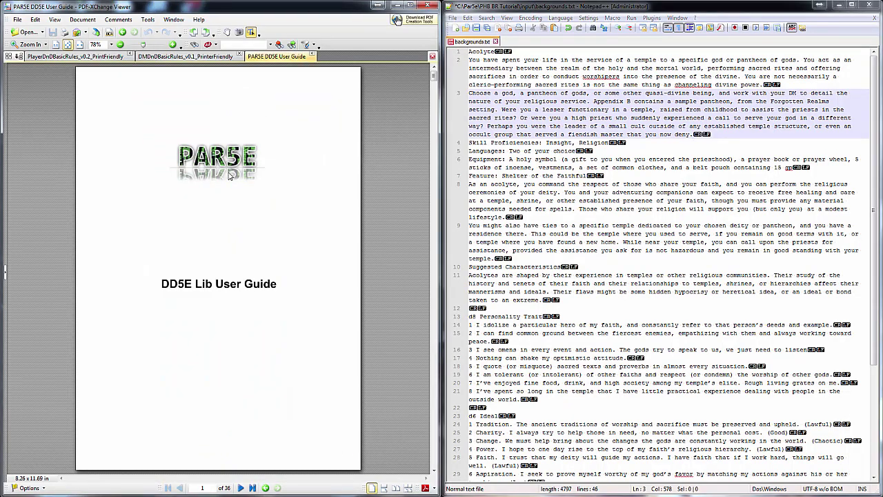
Prefix line 1 with ##; so it reads ##;Acolyte
scroll(230, 176, "down", 2)
scroll(230, 177, "down", 3)
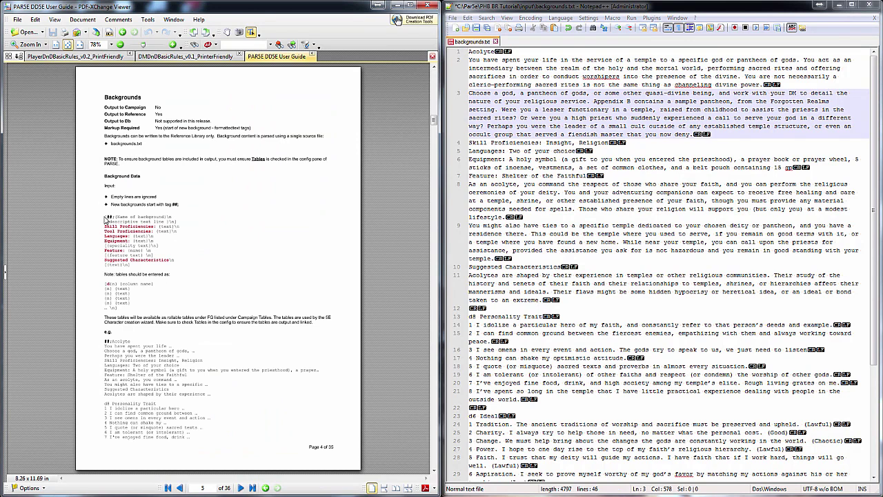
left_click(468, 53)
type("##;")
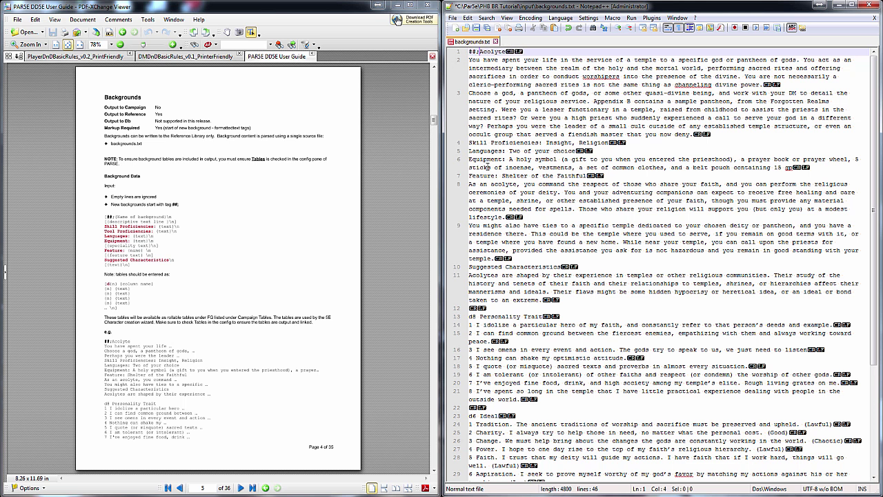
Check the blank lines before the trait and Ideal tables, then show the PDF's Criminal page
left_click(503, 308)
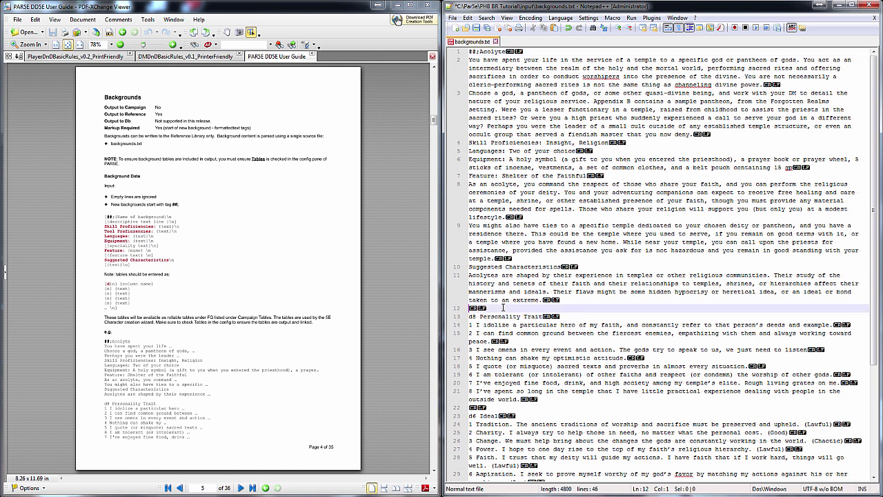
left_click(503, 406)
scroll(524, 408, "down", 6)
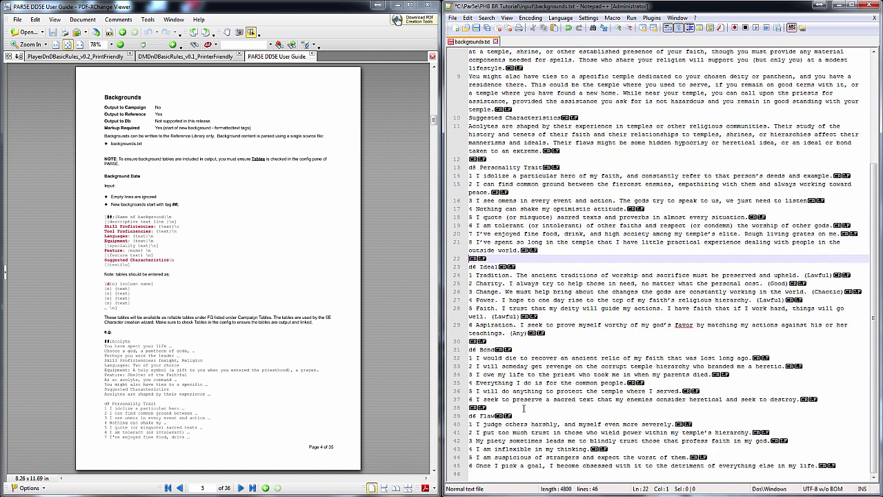
left_click(491, 475)
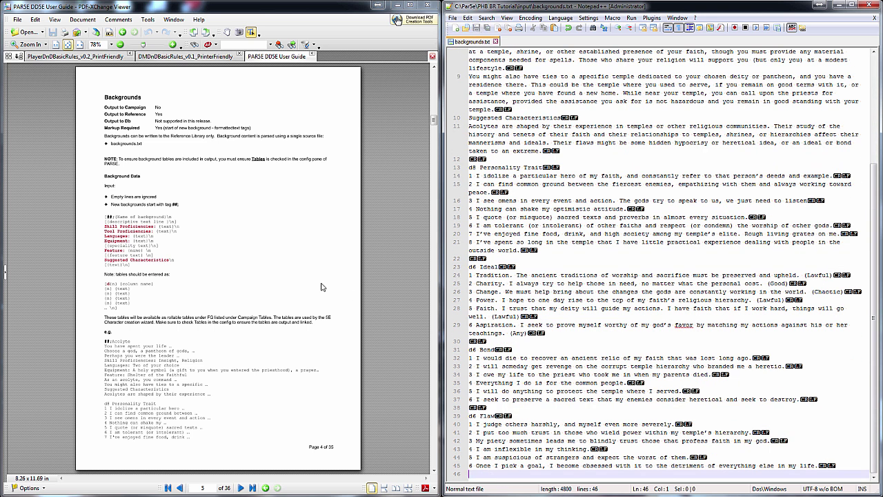
scroll(321, 287, "down", 2)
left_click(96, 56)
scroll(215, 210, "down", 2)
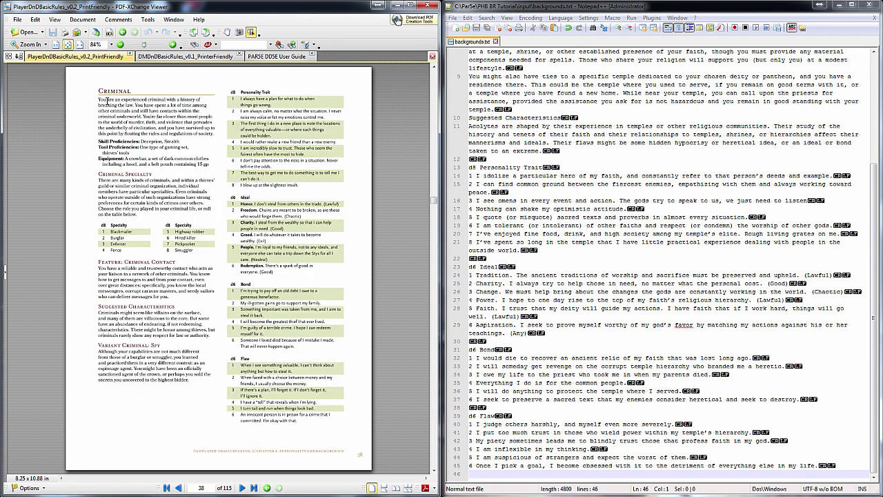
Paste the Criminal description and both Specialty columns from the PDF into backgrounds.txt
left_click_drag(100, 90, 168, 221)
key("ctrl+c")
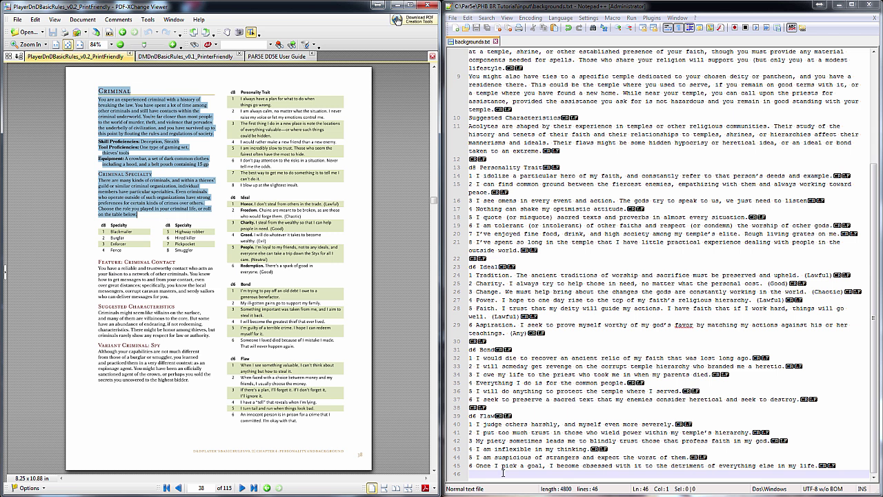
key("Return")
key("ctrl+v")
left_click_drag(101, 225, 128, 253)
key("ctrl+c")
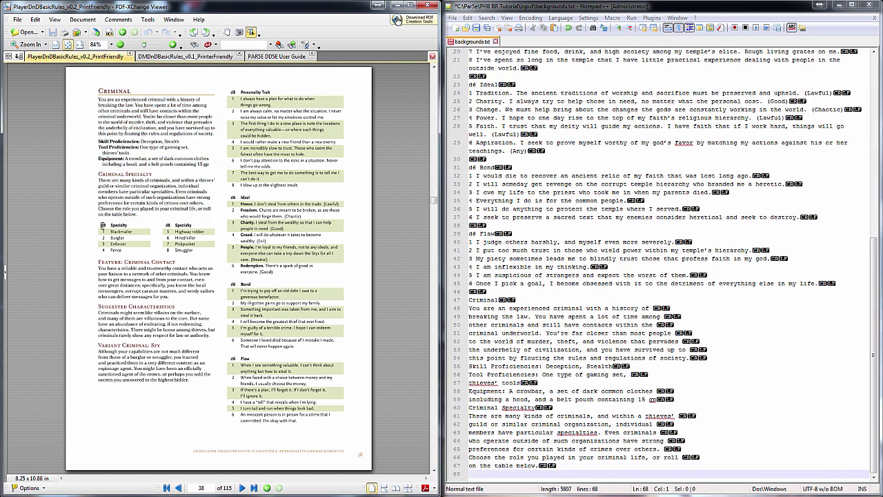
left_click(497, 474)
key("ctrl+v")
left_click_drag(167, 232, 195, 253)
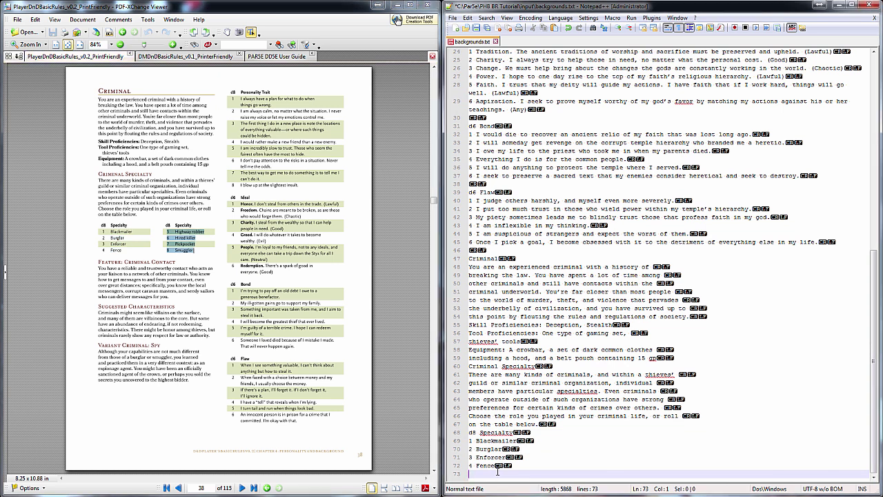
key("ctrl+c")
left_click(498, 474)
key("ctrl+v")
Paste the Criminal Contact through Variant text and the Criminal trait tables
left_click_drag(100, 264, 192, 381)
key("ctrl+c")
left_click(476, 474)
key("ctrl+v")
left_click_drag(232, 90, 297, 421)
key("ctrl+c")
left_click(476, 474)
key("ctrl+v")
Prefix Criminal with ##, join its description and Tool Proficiencies lines, and space out Specialty and Feature
scroll(621, 276, "up", 20)
left_click(470, 134)
type("##")
left_click_drag(469, 142, 718, 193)
key("ctrl+j")
left_click_drag(469, 183, 497, 242)
key("ctrl+j")
Join the Equipment, Specialty, Criminal Contact, Suggested Characteristics and Variant Spy paragraphs onto single lines
key("ctrl+j")
key("ctrl+j")
key("ctrl+j")
left_click(470, 242)
key("Return")
left_click(470, 324)
key("Return")
left_click_drag(470, 341, 690, 374)
key("ctrl+j")
Join the wrapped personality trait entries and the Freedom and Charity ideals onto single lines
key("ctrl+j")
left_click_drag(470, 357, 690, 392)
key("ctrl+j")
scroll(530, 302, "down", 10)
key("ctrl+j")
left_click_drag(470, 60, 690, 76)
key("ctrl+j")
left_click_drag(470, 76, 690, 92)
key("ctrl+j")
scroll(493, 109, "up", 1)
left_click_drag(487, 134, 690, 143)
key("ctrl+j")
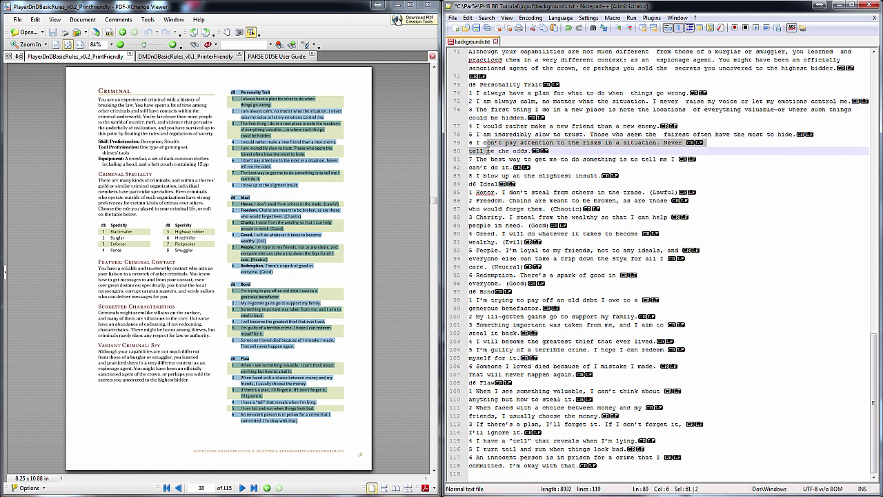
left_click_drag(470, 150, 690, 159)
key("ctrl+j")
key("Return")
left_click_drag(470, 208, 690, 216)
Join the remaining wrapped ideal and bond entries, including People, onto single lines
key("ctrl+j")
left_click_drag(490, 217, 690, 234)
key("ctrl+j")
key("ctrl+j")
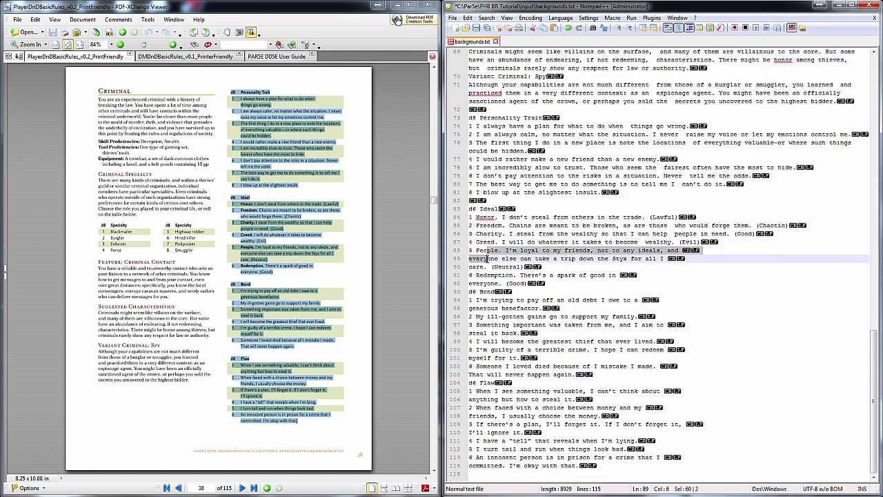
scroll(483, 248, "up", 1)
left_click_drag(470, 266, 690, 283)
key("ctrl+j")
left_click_drag(470, 283, 690, 291)
Add a blank line before the d6 Flaw table and join the wrapped flaw entries
key("ctrl+j")
left_click_drag(470, 325, 690, 333)
key("ctrl+j")
scroll(488, 330, "up", 1)
left_click_drag(470, 366, 691, 382)
key("ctrl+j")
key("ctrl+j")
key("Return")
left_click_drag(470, 407, 691, 416)
key("ctrl+j")
left_click_drag(470, 424, 690, 432)
key("ctrl+j")
left_click_drag(470, 457, 690, 465)
key("ctrl+j")
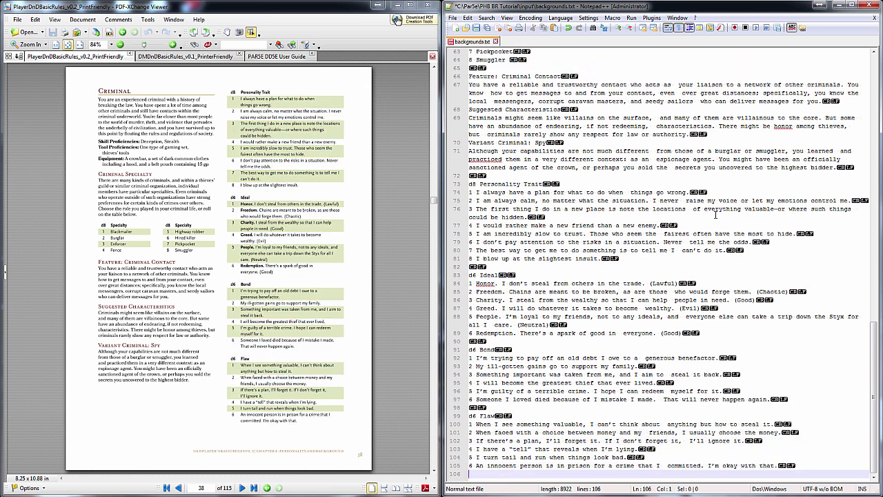
Mark Criminal Specialty on line 52 with #h;, save backgrounds.txt, and return to PARSE
left_click(481, 27)
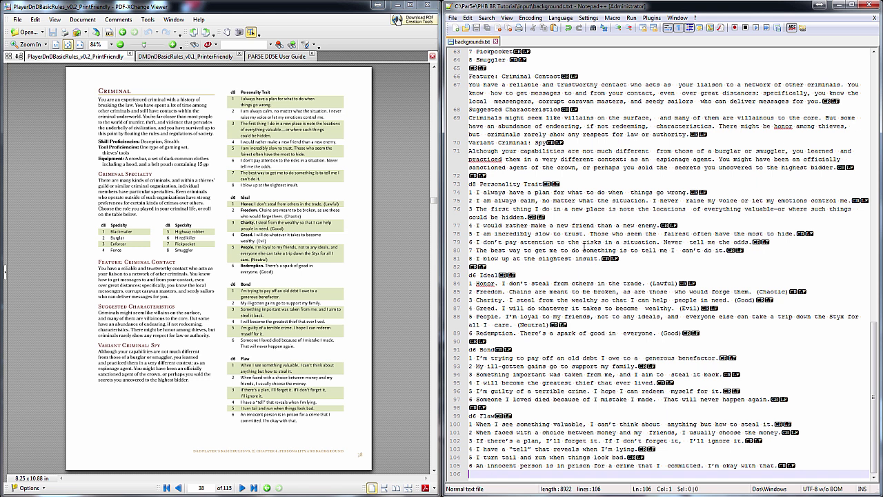
scroll(592, 241, "up", 8)
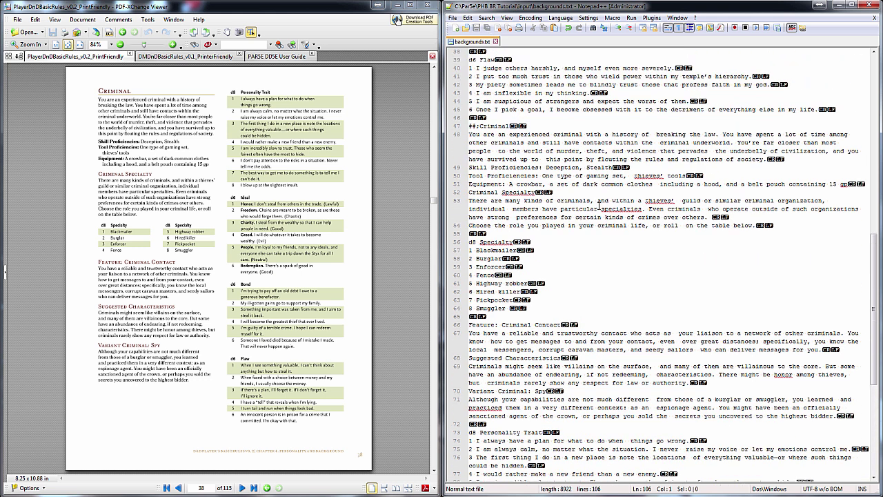
scroll(599, 200, "up", 1)
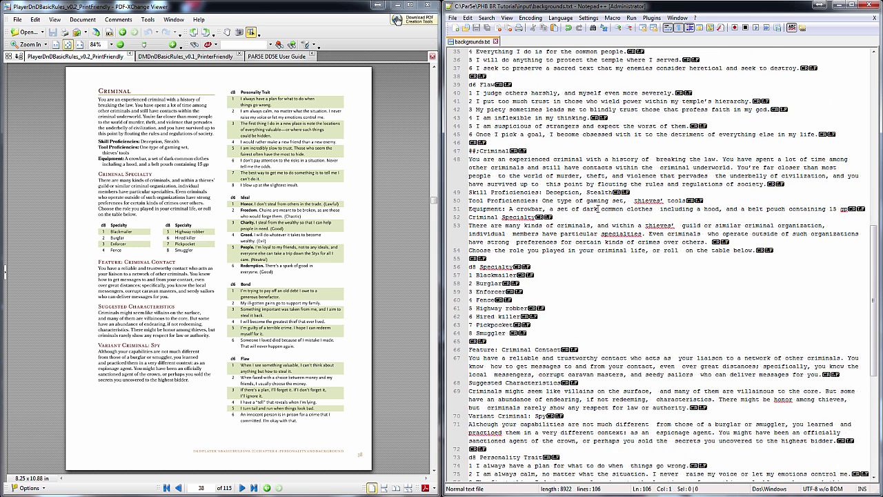
left_click(470, 219)
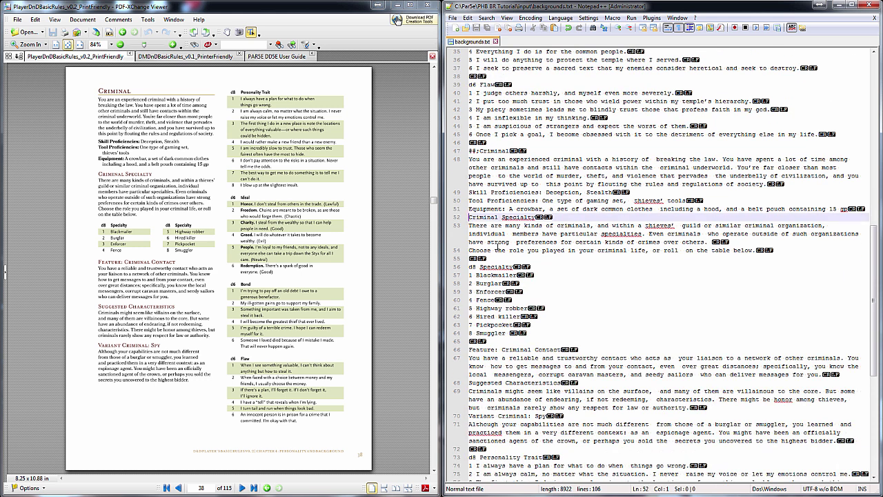
type("#h;")
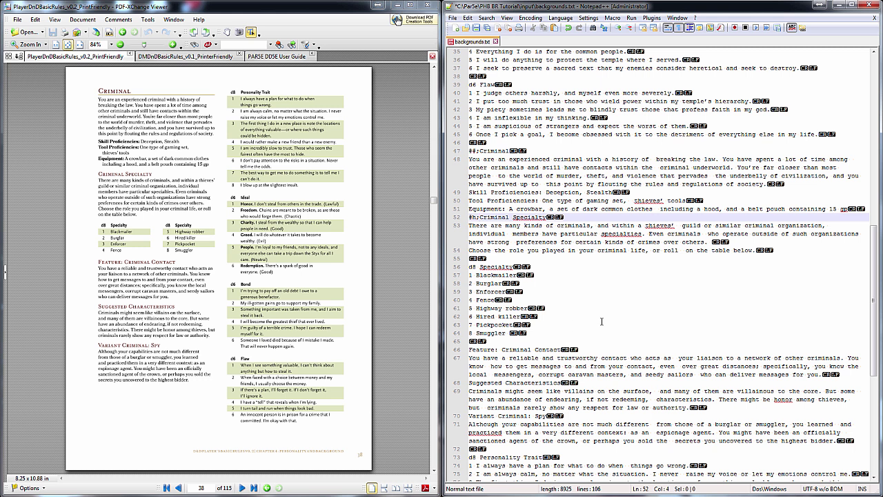
scroll(599, 320, "down", 9)
left_click(489, 28)
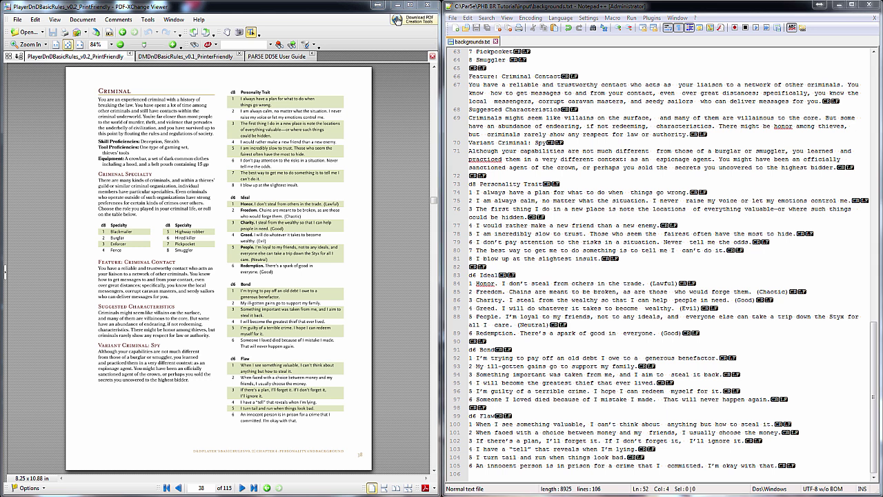
key("alt+Tab")
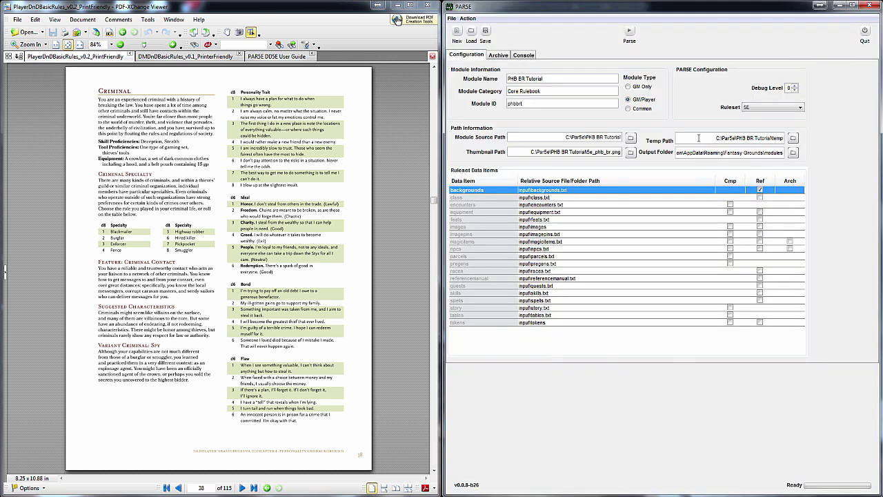
Parse the PHB BR Tutorial module, then close and relaunch Fantasy Grounds
left_click(630, 31)
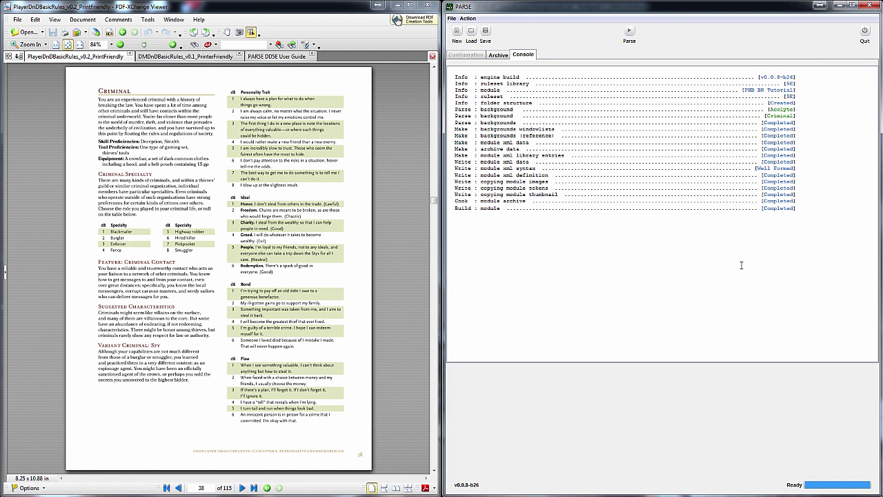
left_click(238, 464)
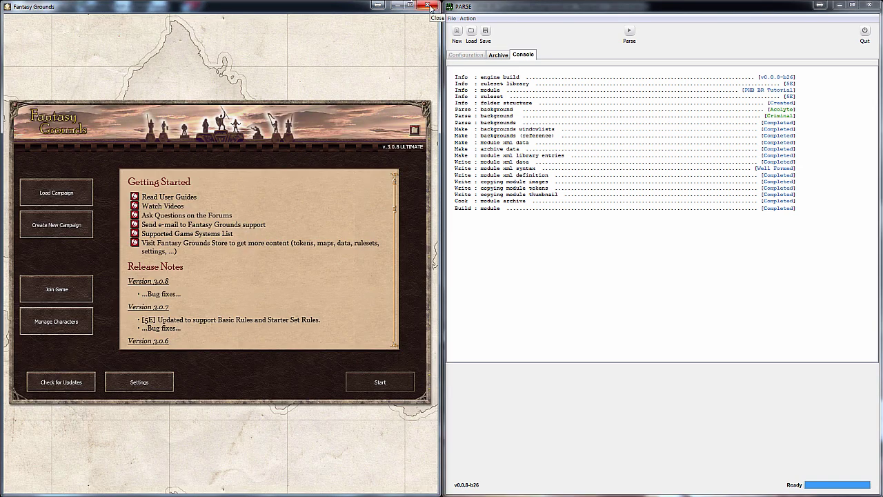
left_click(428, 5)
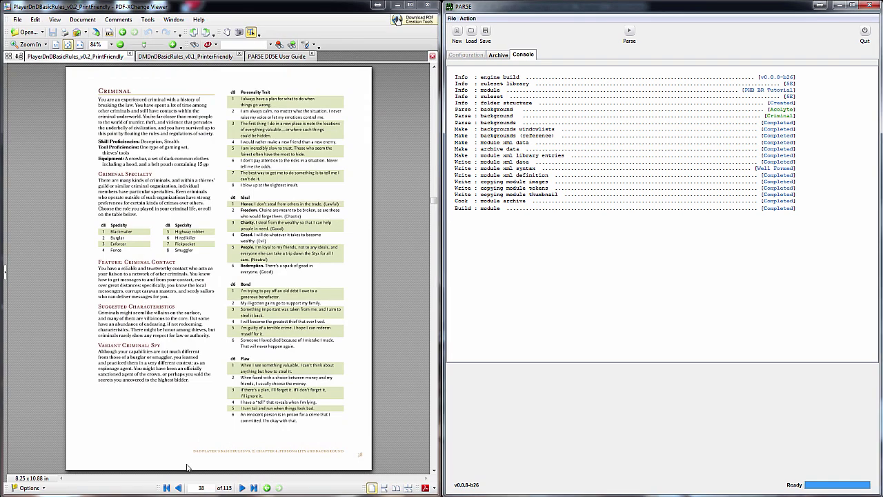
key("super")
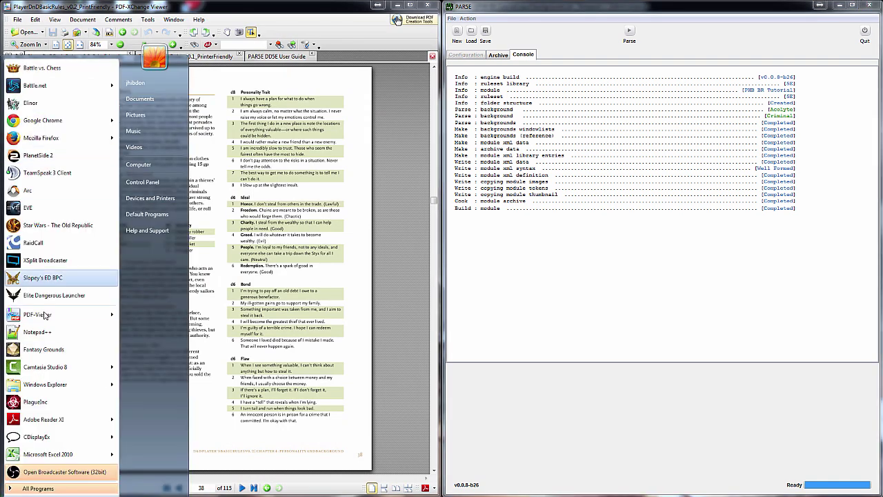
left_click(81, 333)
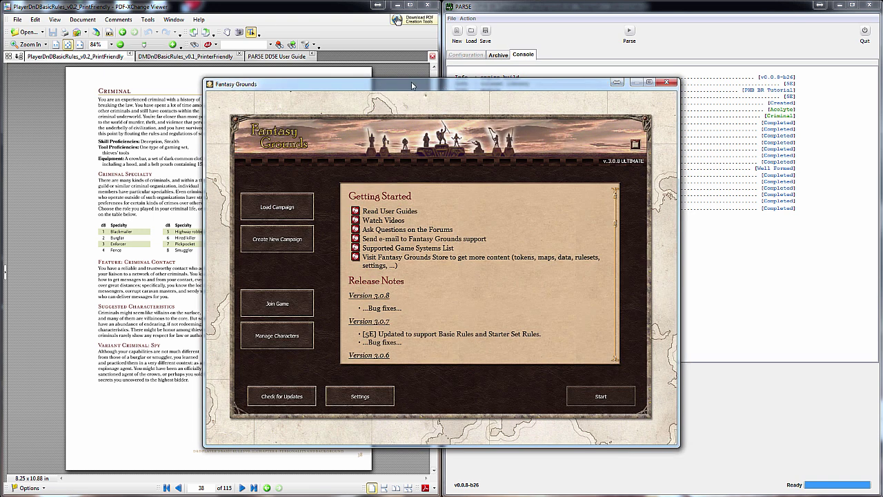
Load the campaign, unload 5E Players Handbook, and show the PHB BR Tutorial contents
left_click_drag(441, 84, 0, 86)
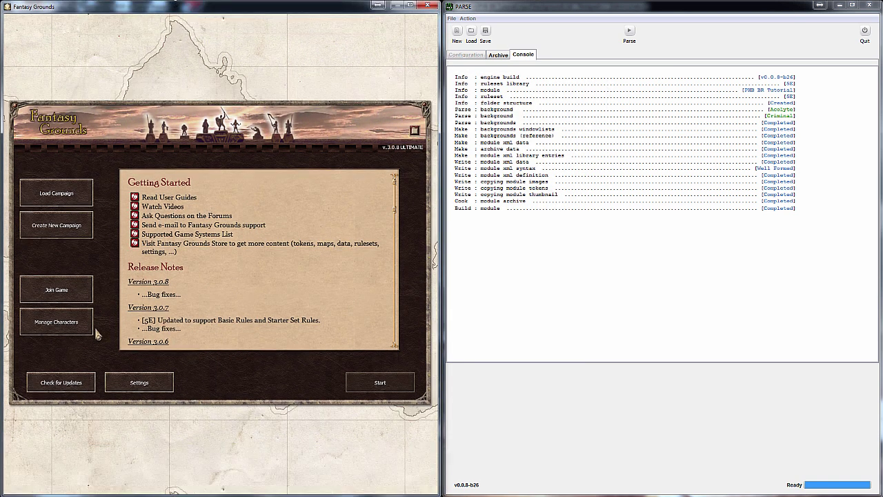
left_click(56, 193)
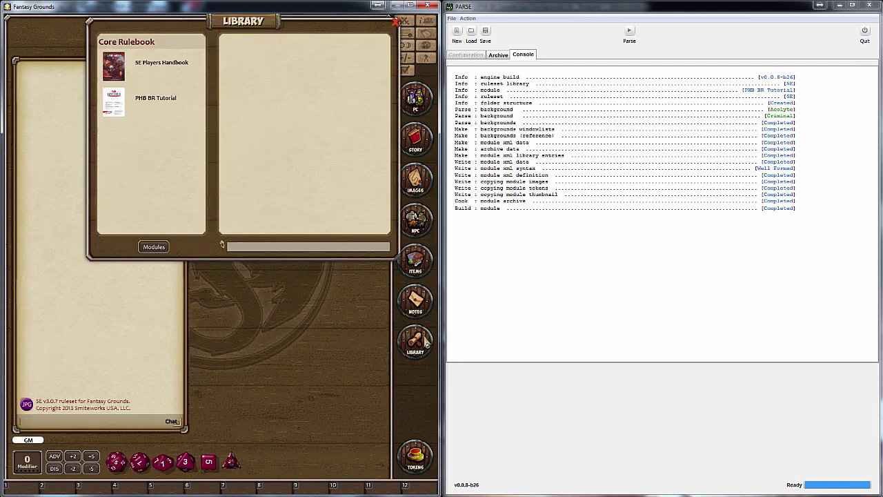
left_click(155, 247)
scroll(276, 345, "down", 2)
left_click(210, 317)
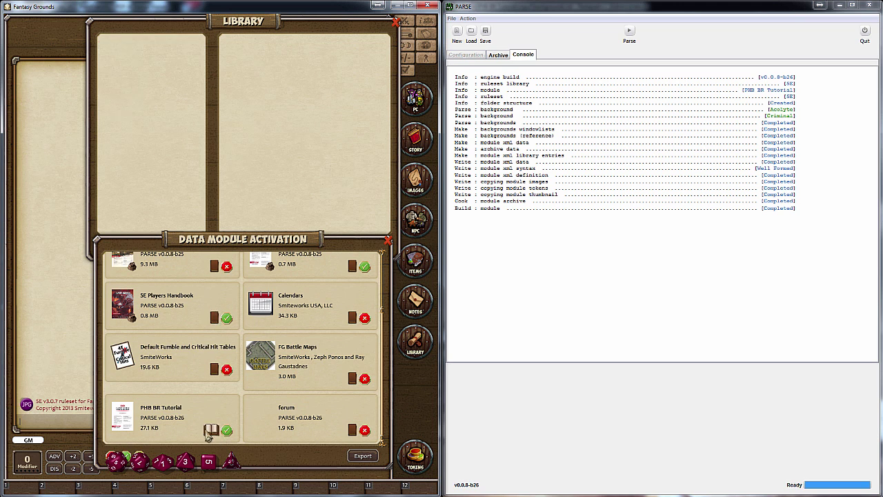
left_click(155, 62)
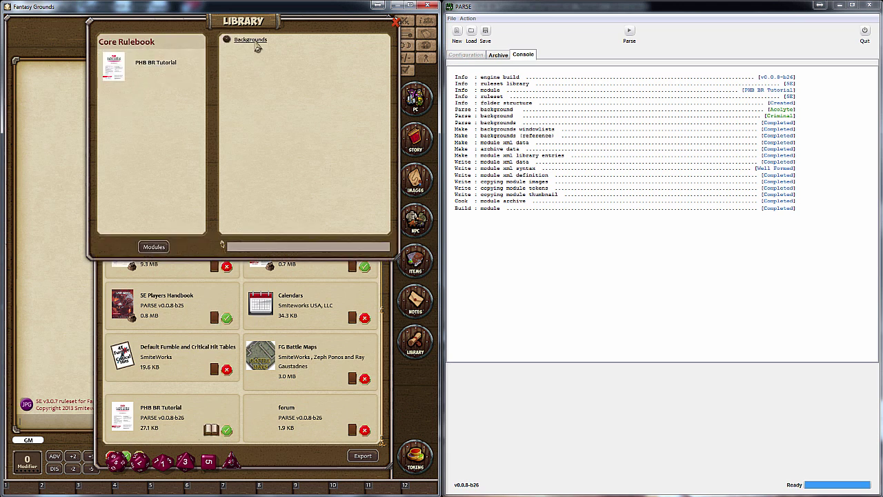
Open the Acolyte background's Shelter of the Faithful and Personality Trait links, finding an empty table
left_click(255, 42)
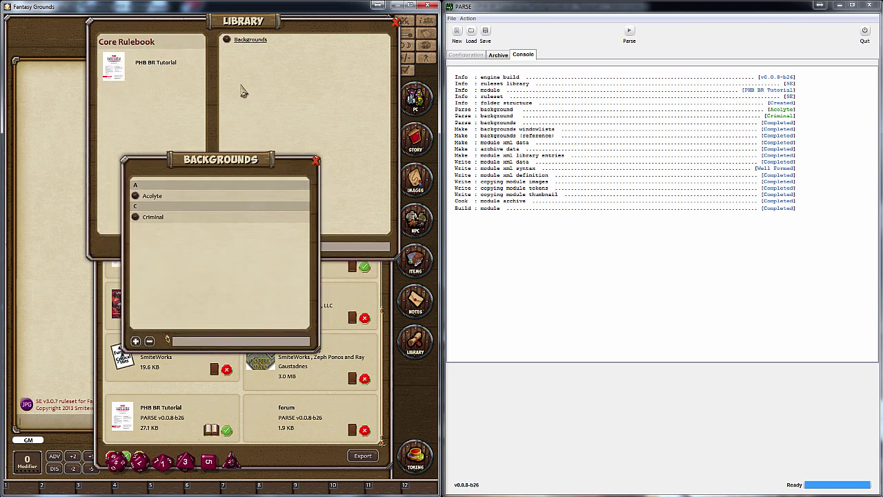
left_click(152, 201)
scroll(236, 257, "down", 5)
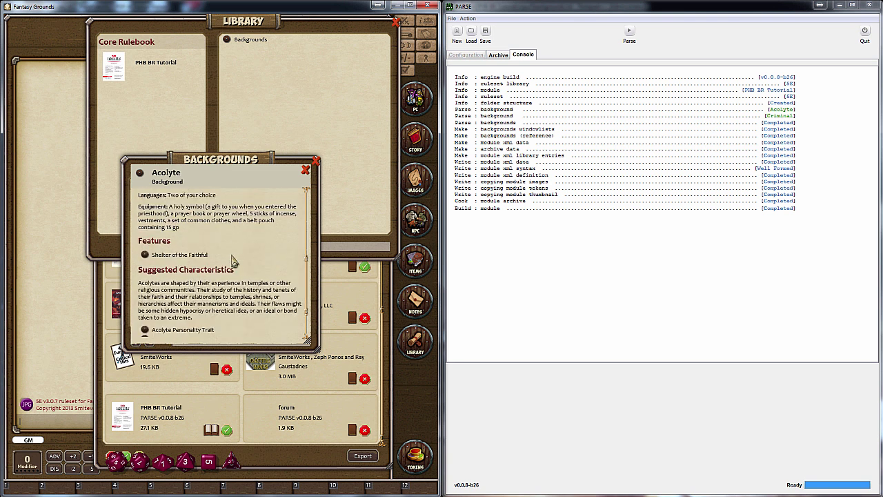
left_click(146, 255)
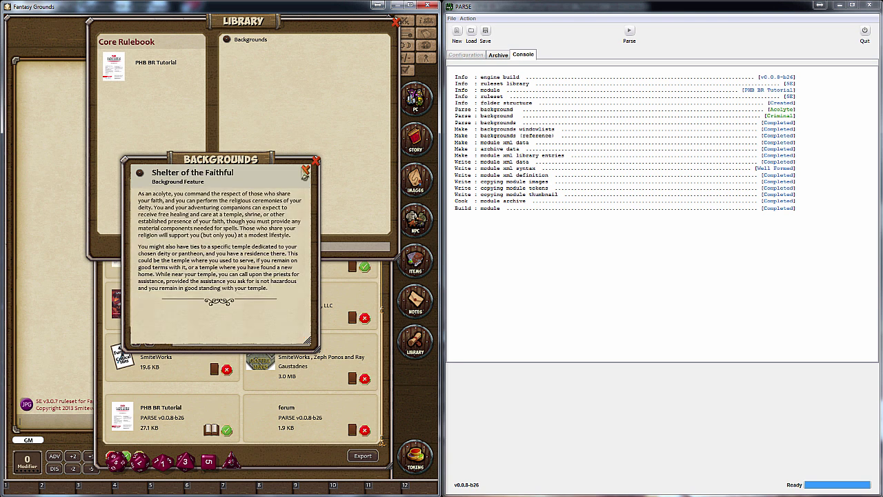
left_click(305, 170)
scroll(245, 234, "down", 2)
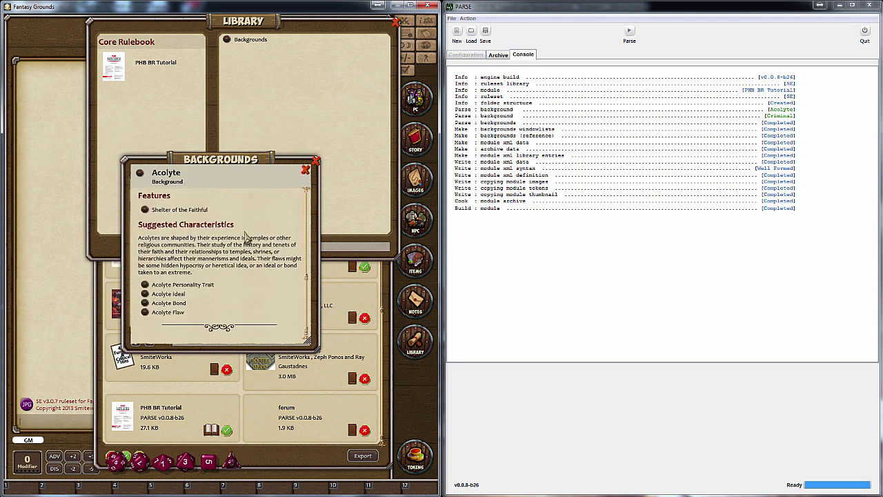
left_click(145, 285)
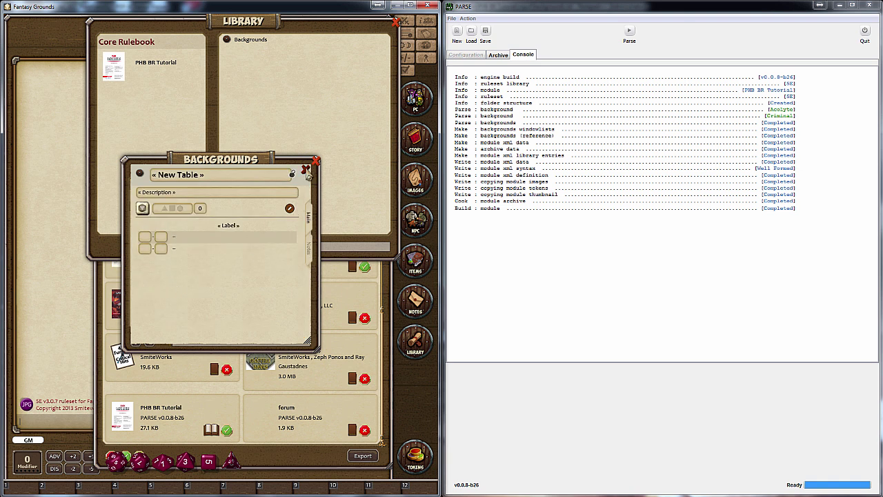
left_click(312, 165)
left_click(312, 166)
left_click(314, 166)
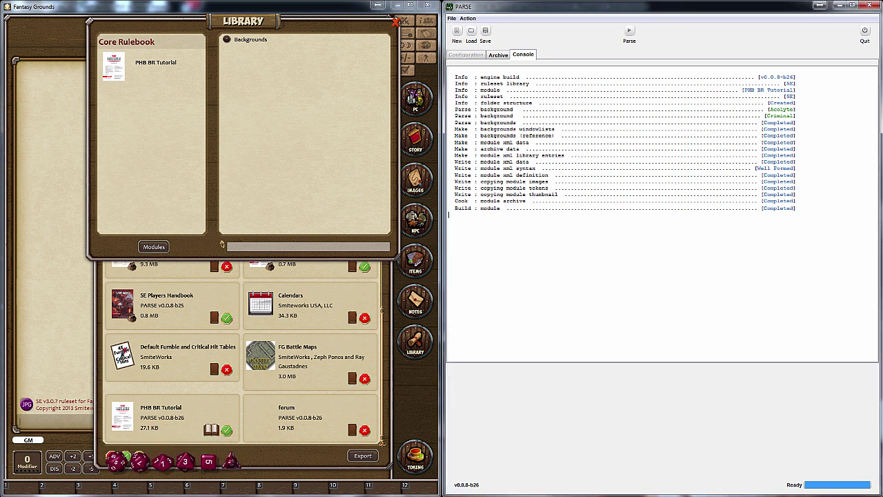
Enable the tables data item in Configuration and save a blank Notepad++ file as tables.txt
left_click(473, 56)
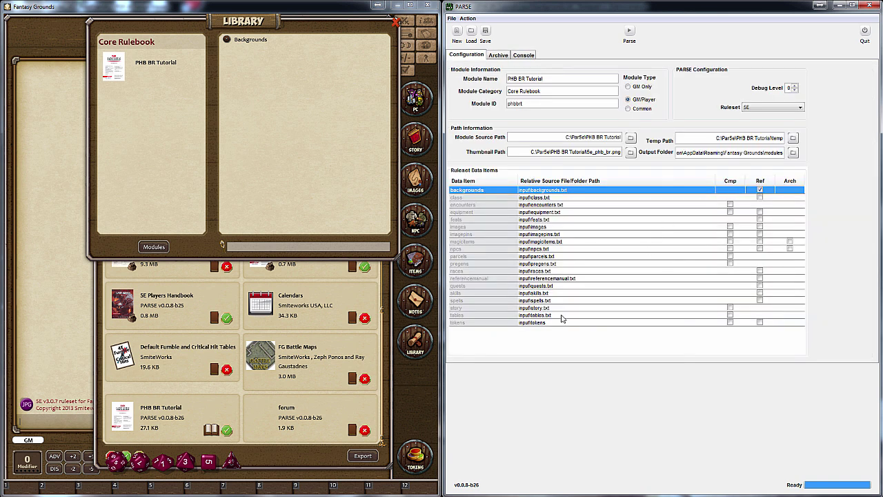
left_click(730, 316)
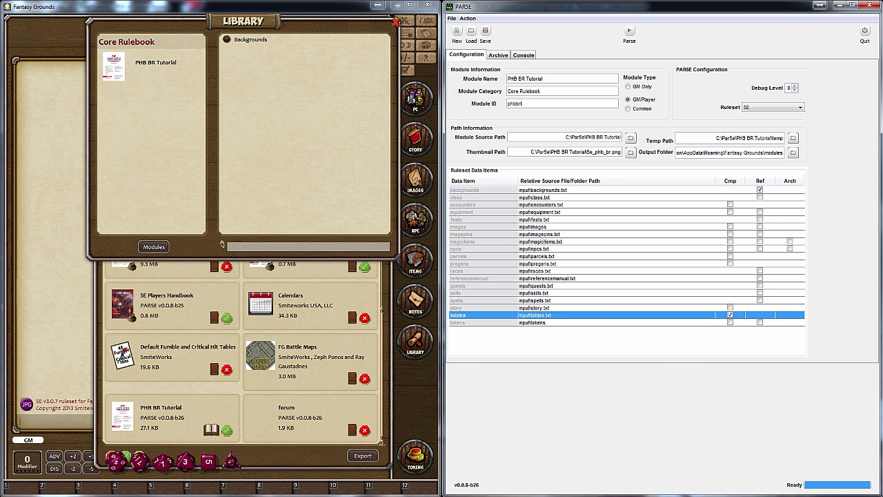
key("alt+Tab")
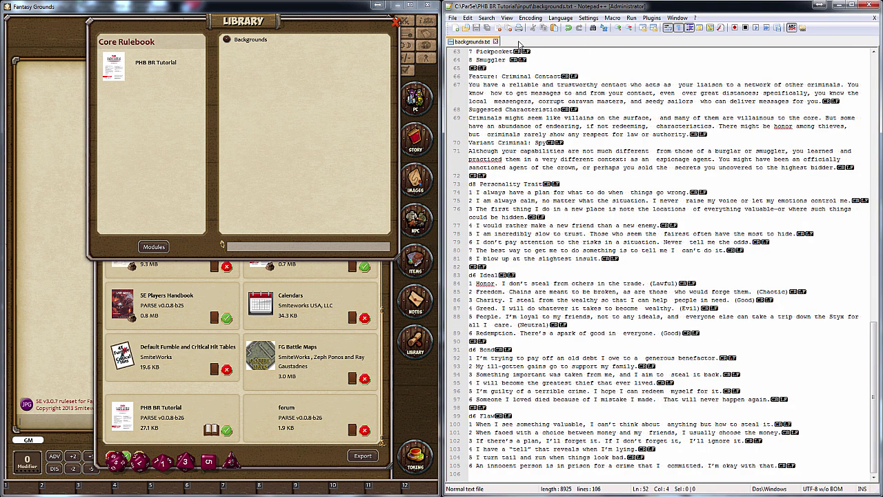
left_click(456, 28)
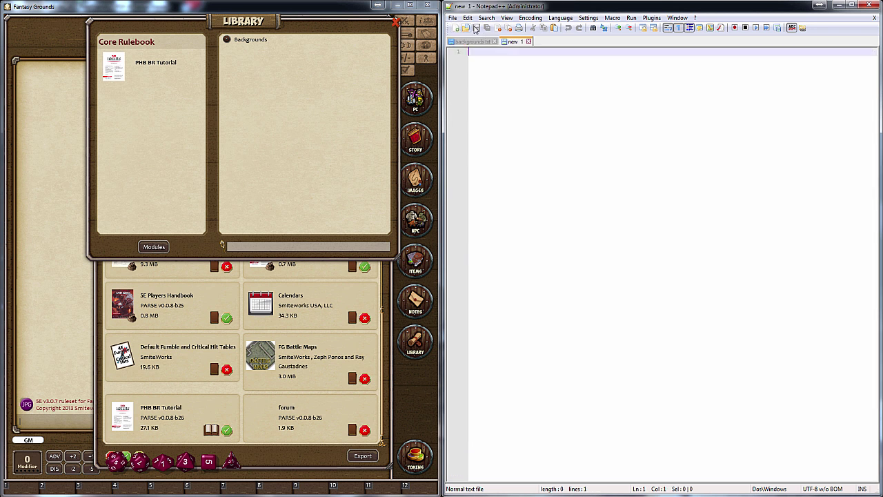
left_click(453, 18)
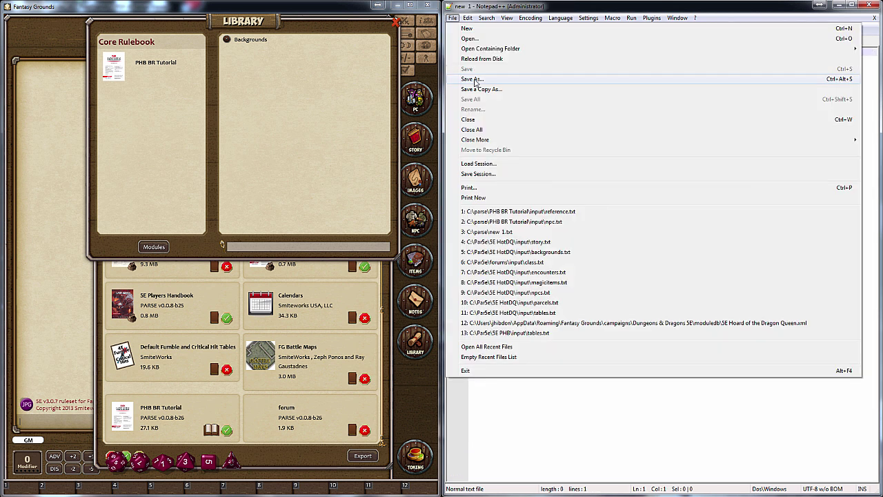
left_click(475, 80)
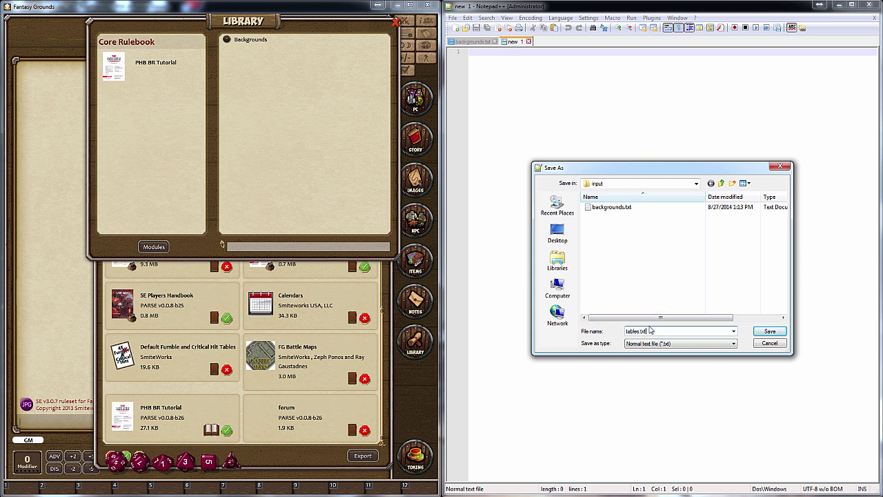
left_click(771, 331)
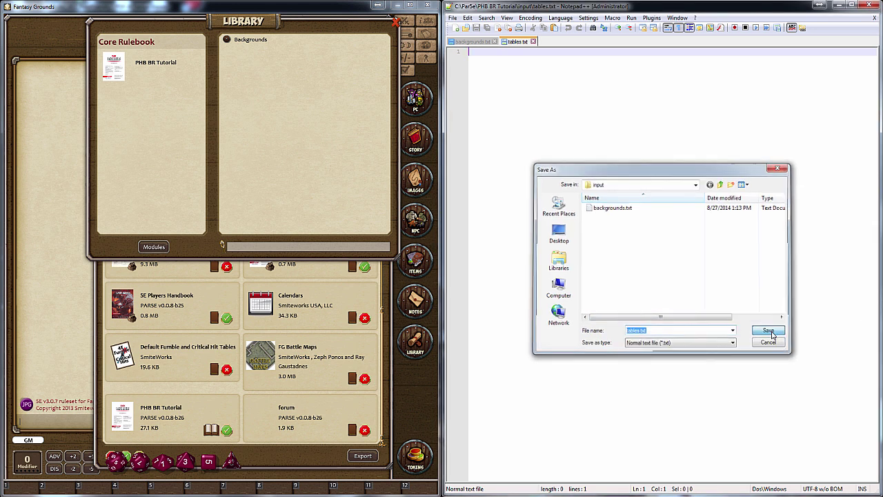
left_click(485, 43)
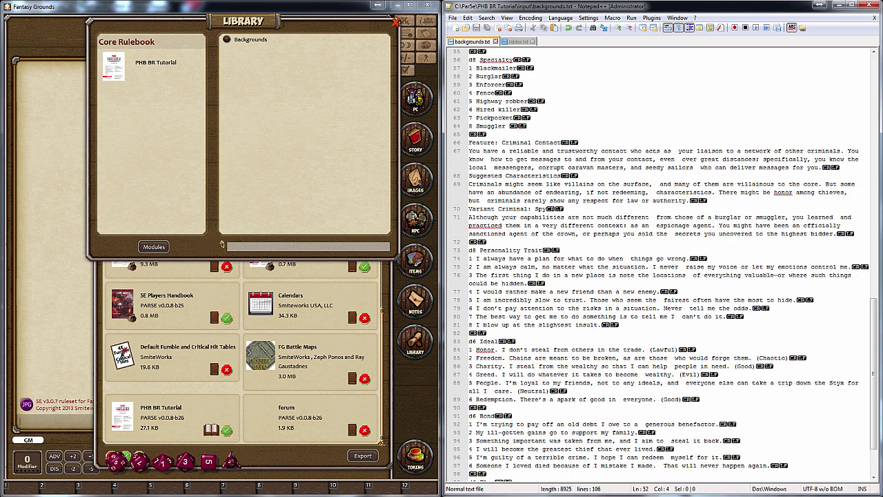
Rebuild the module and reload PHB BR Tutorial in Fantasy Grounds to show its Tables
key("alt+Tab")
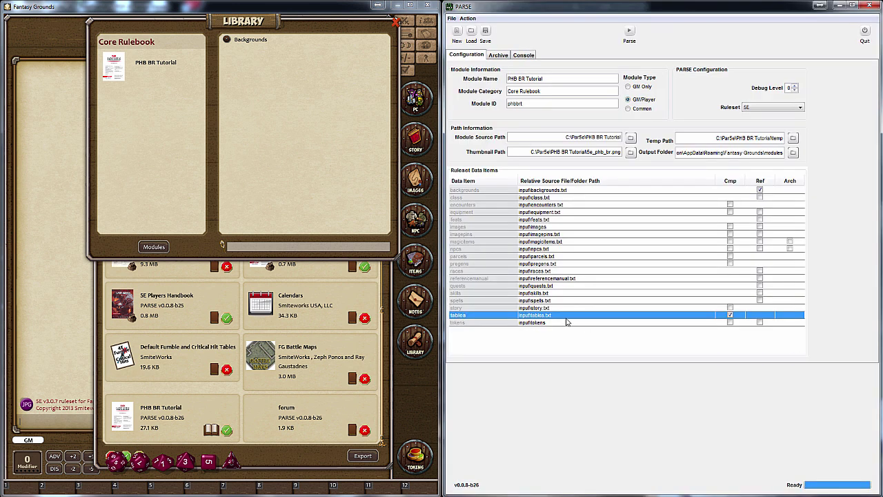
left_click(629, 33)
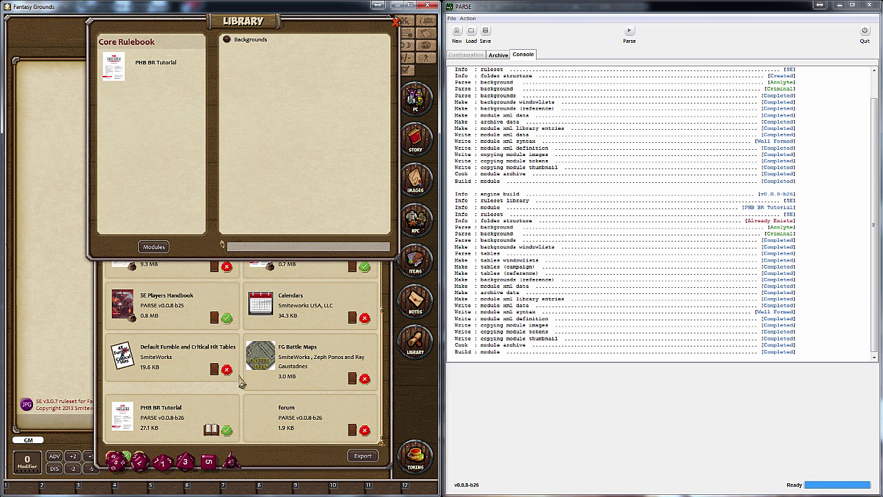
left_click(212, 432)
left_click(214, 432)
left_click(155, 65)
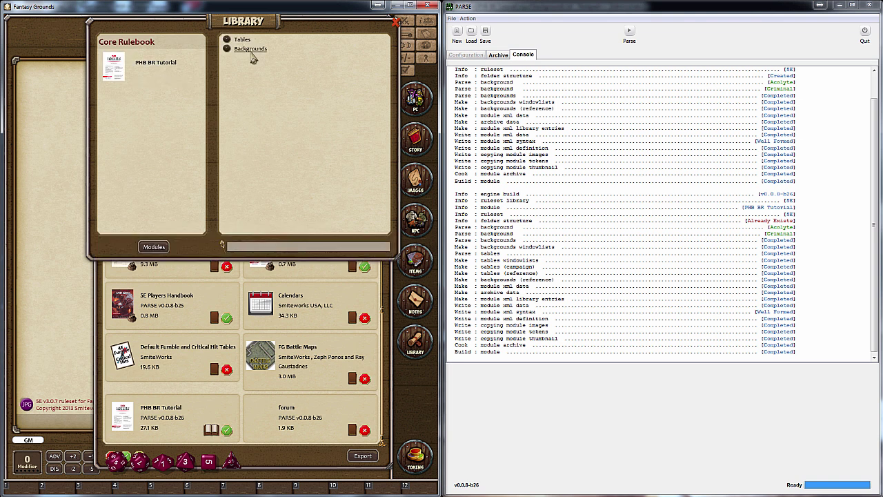
Open the Acolyte background from the Backgrounds list and view its Shelter of the Faithful feature
left_click(251, 49)
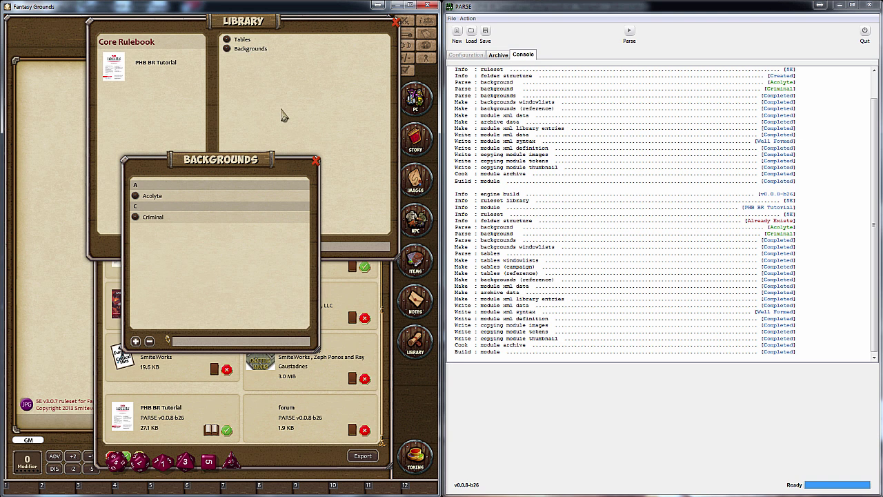
left_click(152, 196)
scroll(202, 252, "down", 3)
scroll(202, 252, "down", 2)
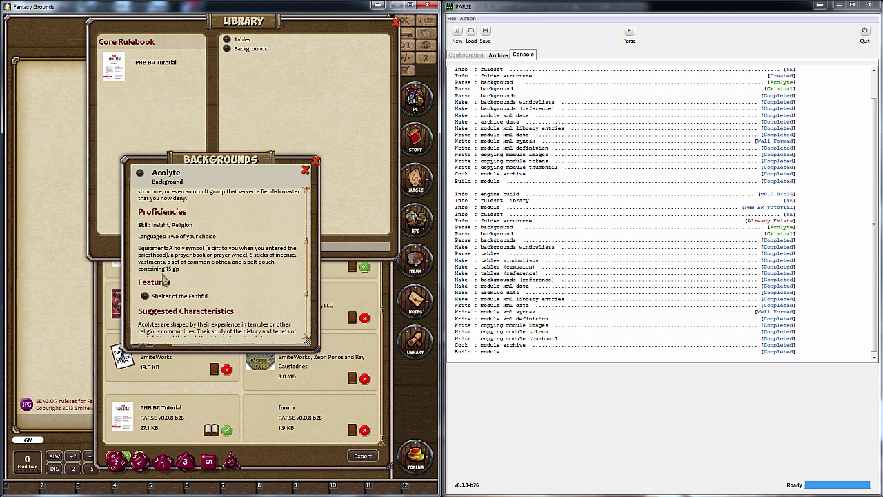
left_click(147, 296)
left_click(306, 170)
scroll(223, 271, "down", 3)
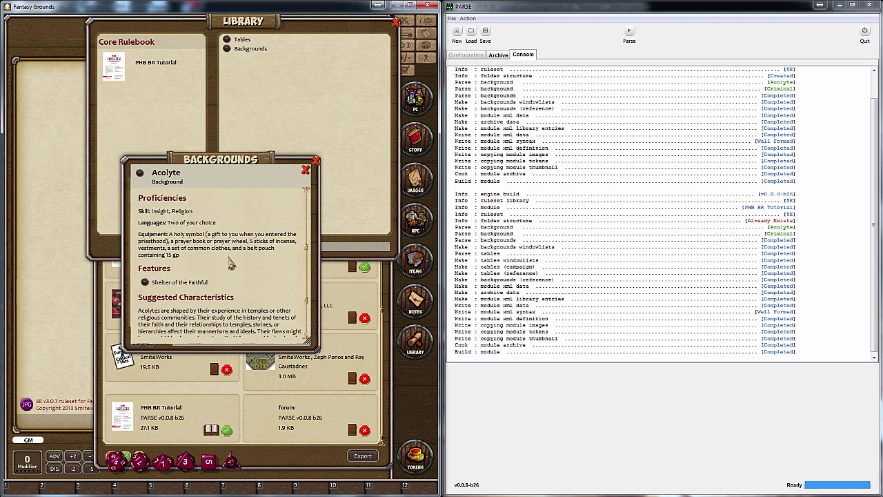
Open the Acolyte Personality Trait table and roll on it once
left_click(149, 293)
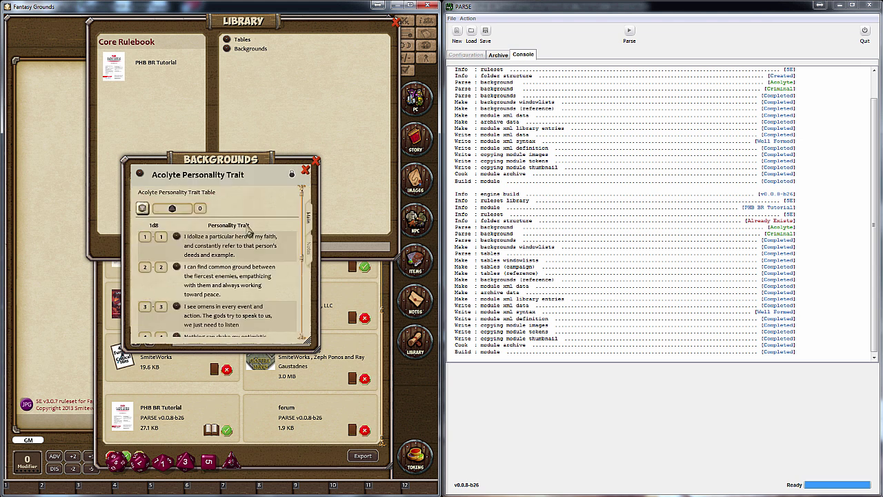
scroll(250, 230, "down", 2)
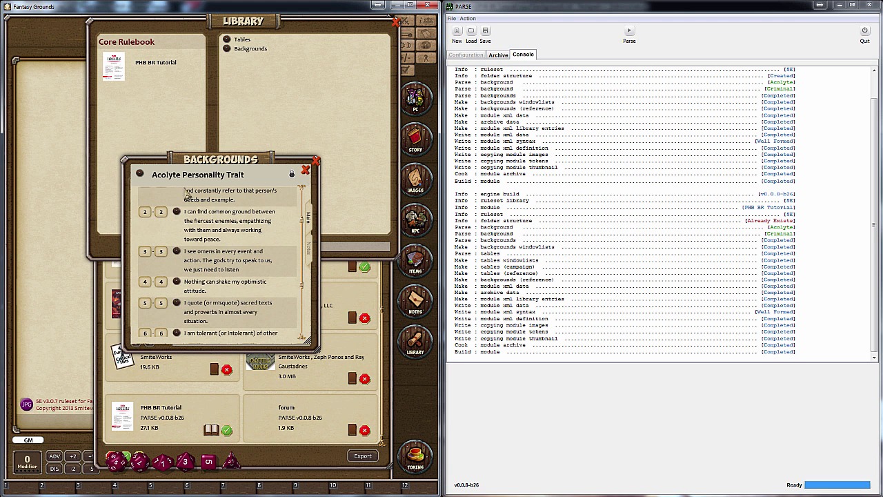
scroll(257, 228, "up", 2)
left_click(142, 210)
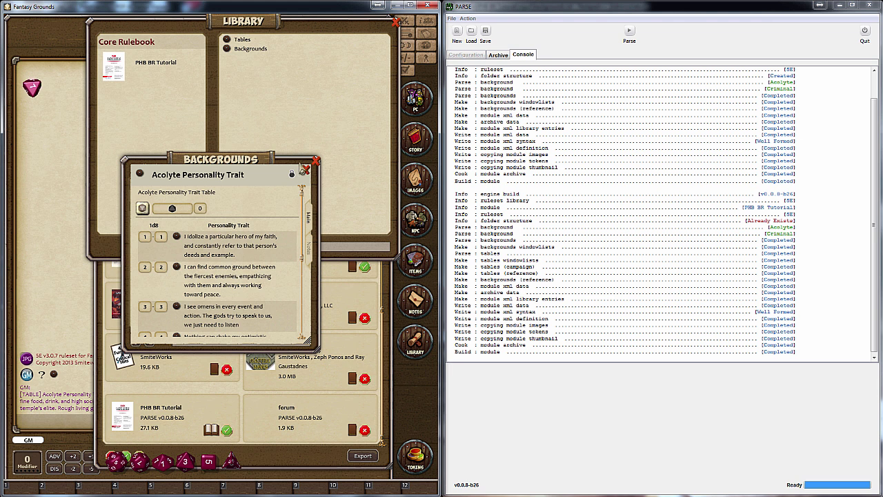
left_click(305, 170)
left_click(307, 172)
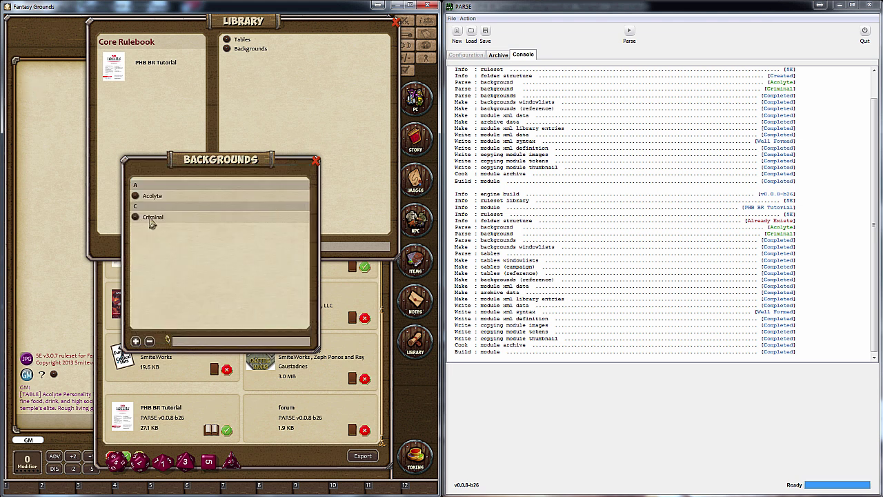
View the Criminal background and its Personality Trait table, then close all windows
left_click(150, 216)
scroll(172, 275, "down", 2)
scroll(173, 275, "down", 4)
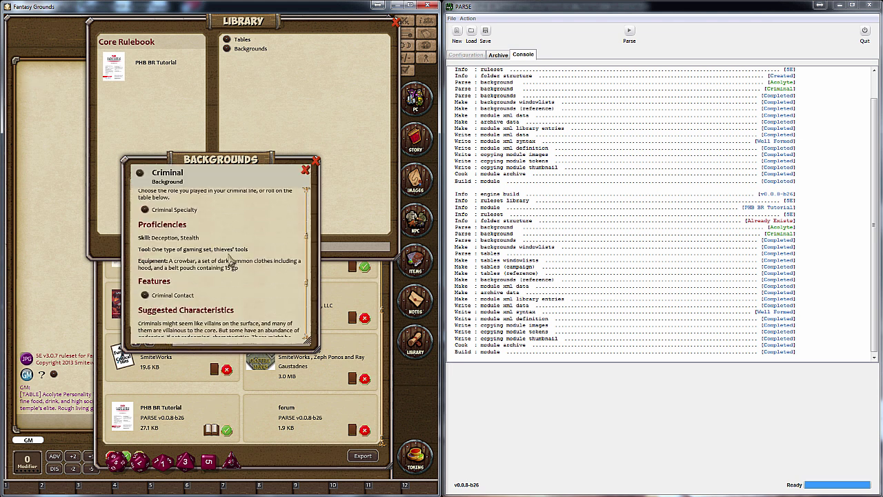
scroll(232, 262, "up", 5)
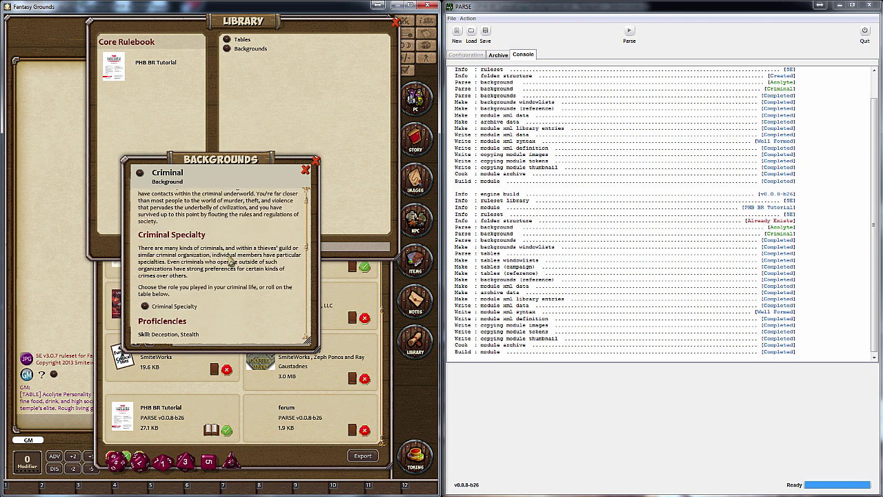
scroll(231, 262, "down", 10)
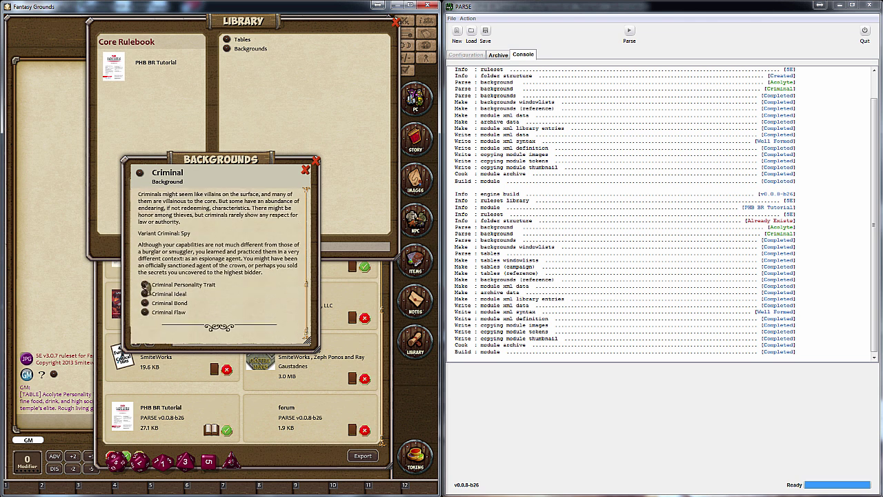
left_click(145, 285)
left_click(306, 170)
left_click(308, 170)
left_click(315, 163)
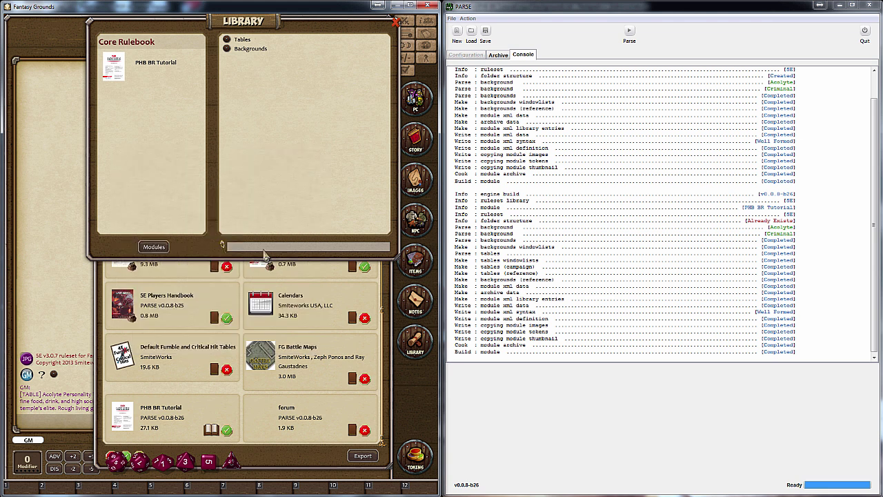
Review the Criminal section of backgrounds.txt in Notepad++ down to the empty last line
key("alt+Tab")
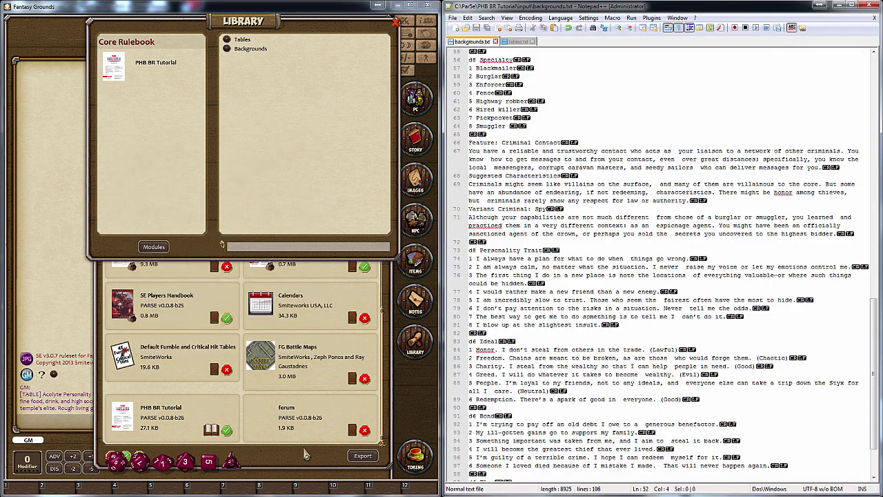
scroll(524, 103, "up", 8)
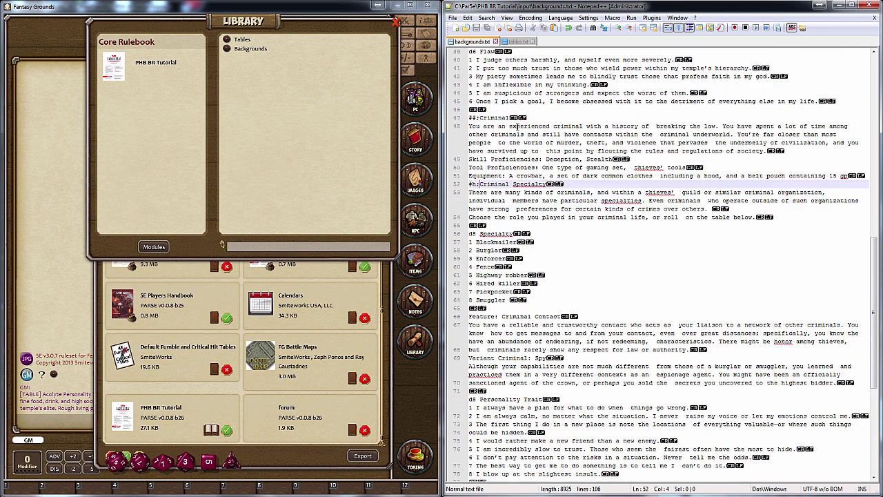
left_click_drag(481, 167, 469, 167)
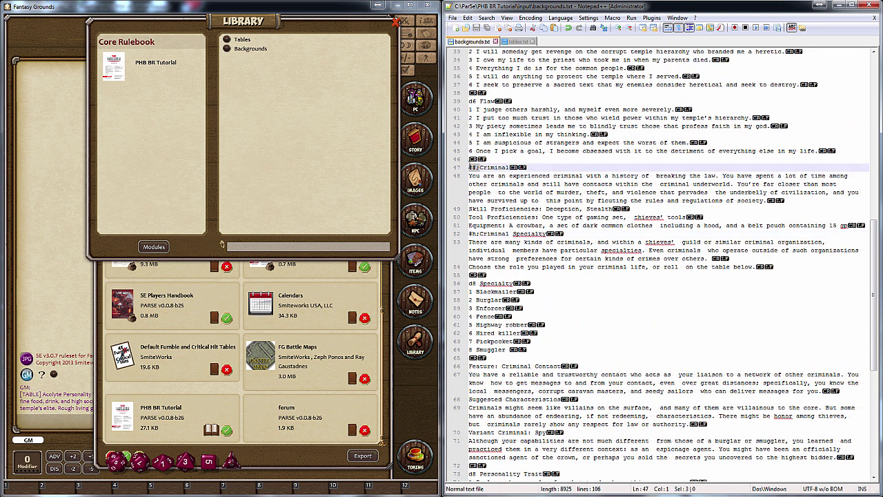
left_click(527, 208)
scroll(550, 323, "down", 10)
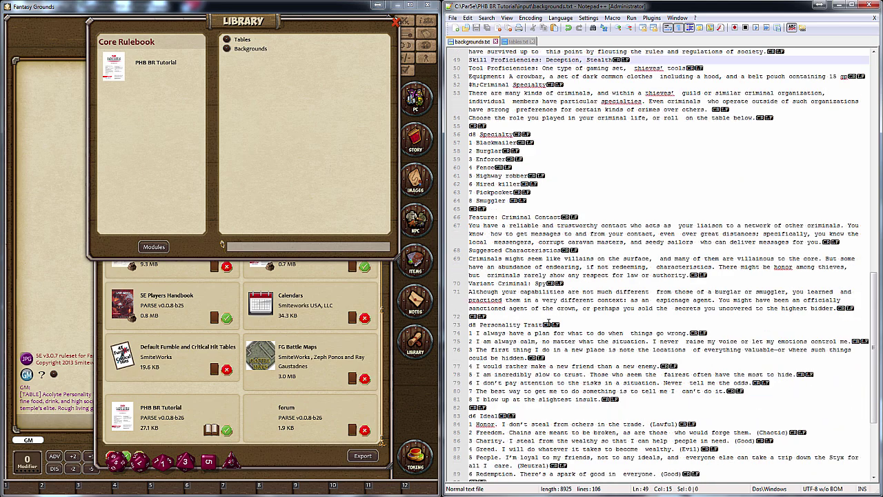
left_click(504, 474)
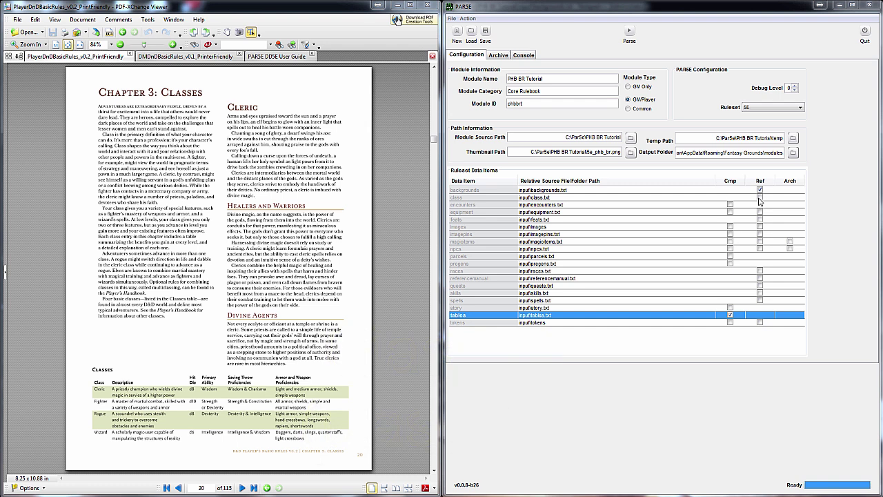
Tick Ref on the class row in PARSE and save a new empty class.txt in the input folder
left_click(759, 198)
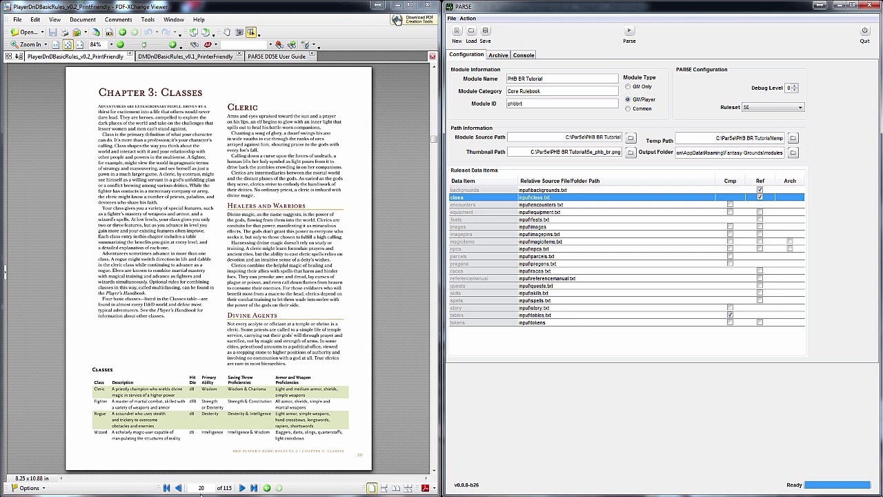
key("alt+Tab")
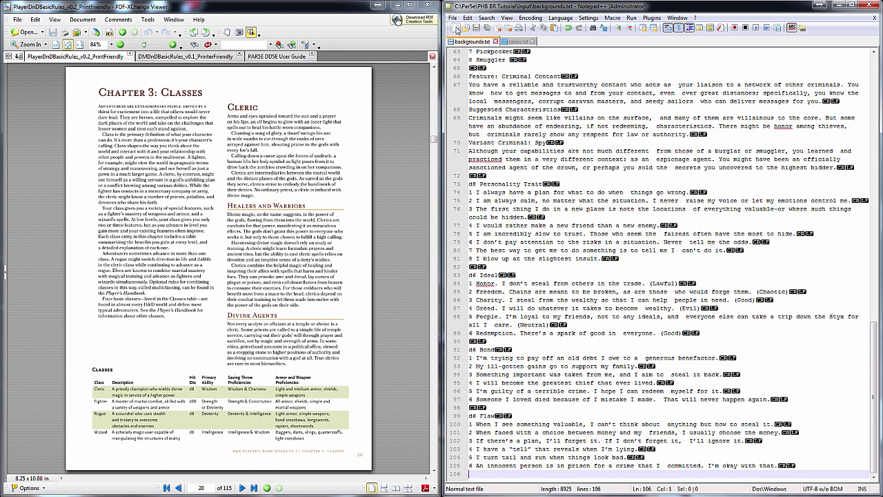
left_click(455, 28)
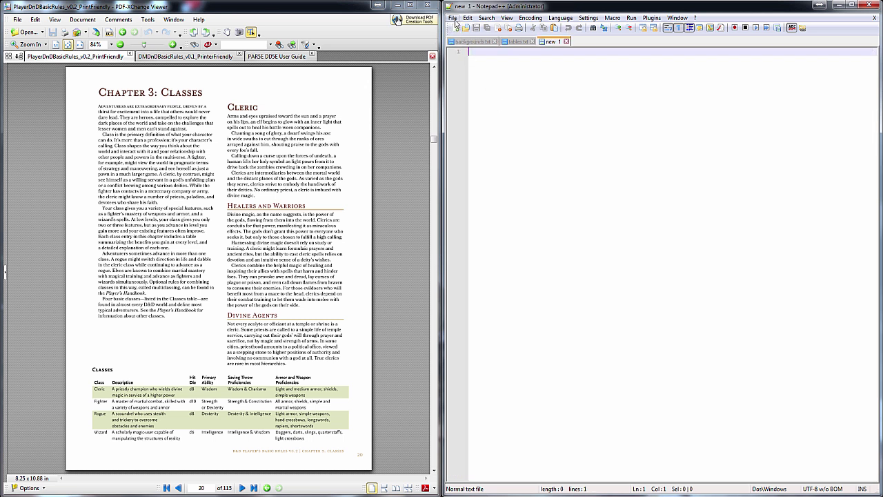
left_click(453, 17)
left_click(474, 79)
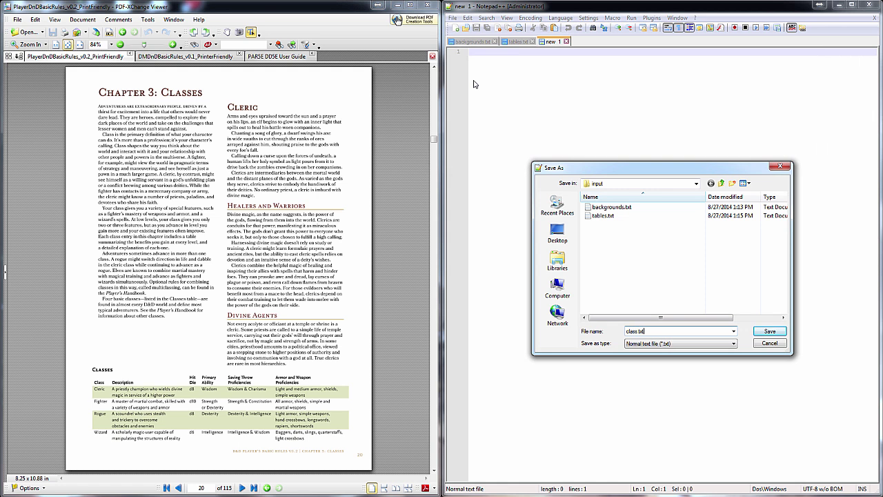
key("Return")
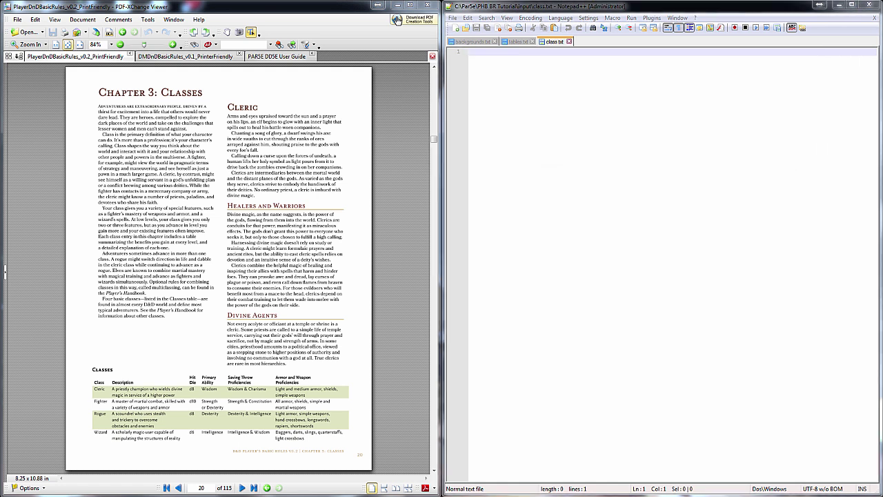
key("alt+Tab")
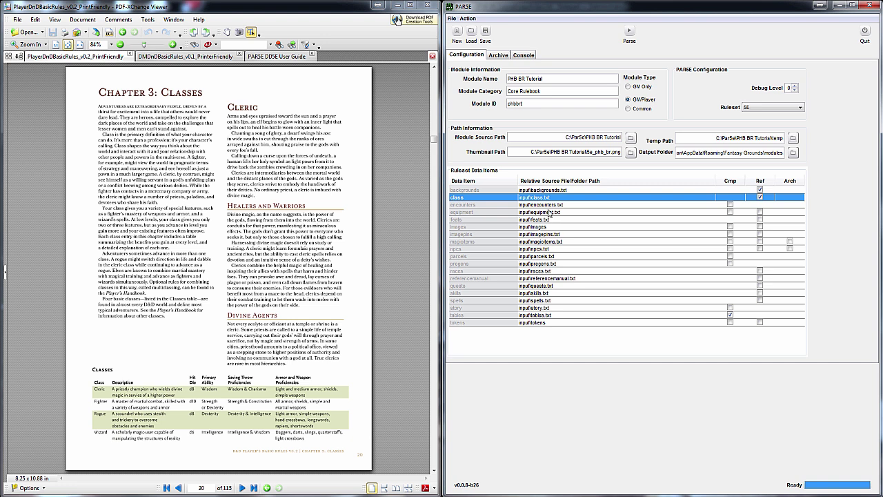
key("alt+Tab")
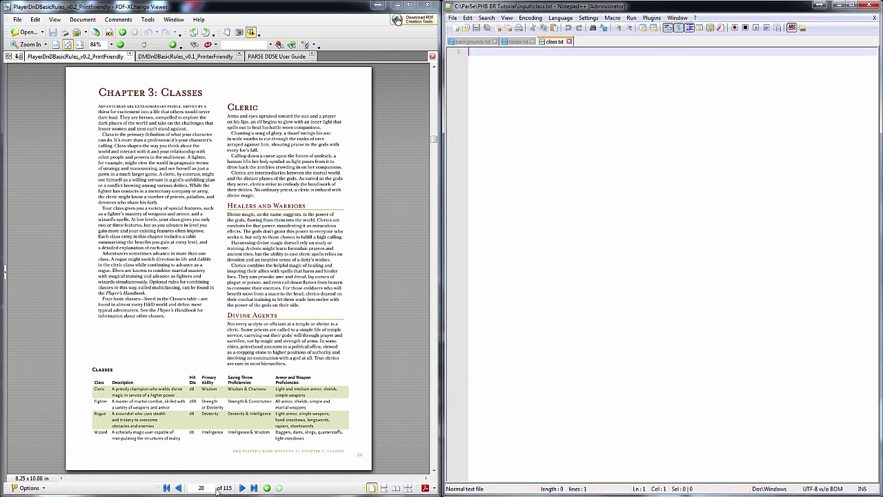
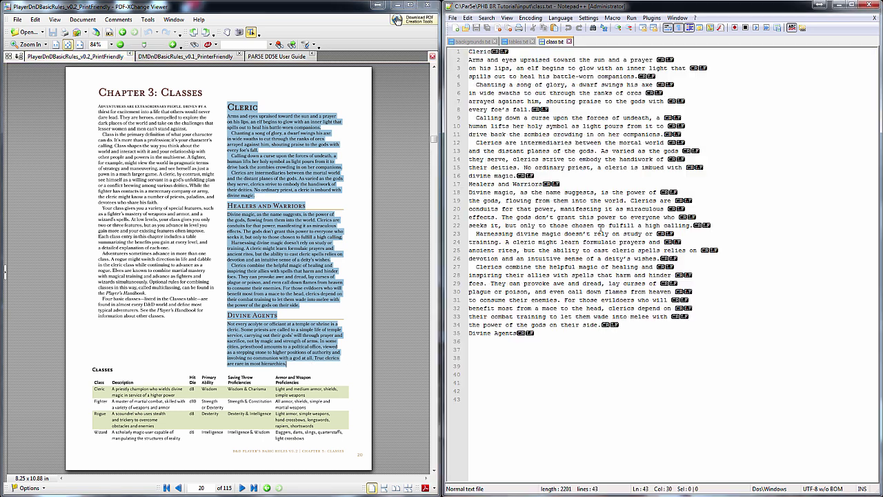
Copy the page 21 Cleric intro and Quick Build paragraphs to the end of class.txt
scroll(222, 223, "down", 3)
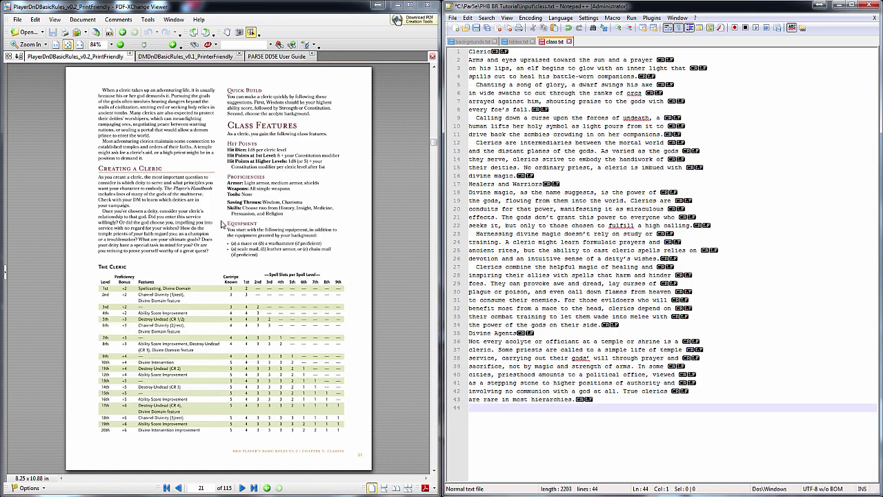
left_click_drag(104, 91, 209, 250)
key("ctrl+c")
key("alt+Tab")
key("ctrl+v")
left_click_drag(228, 89, 292, 114)
key("ctrl+c")
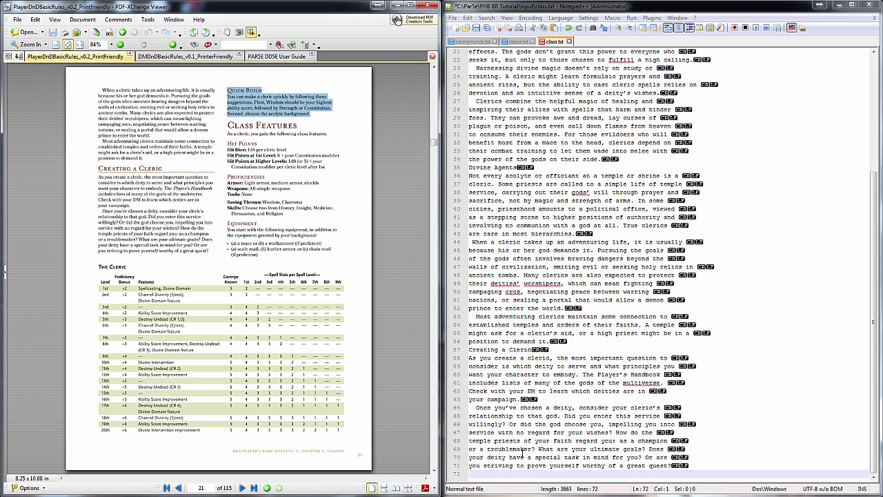
key("alt+Tab")
key("ctrl+v")
Add the Cleric class table and the Class Features through Equipment text to class.txt
left_click_drag(98, 266, 344, 433)
key("ctrl+v")
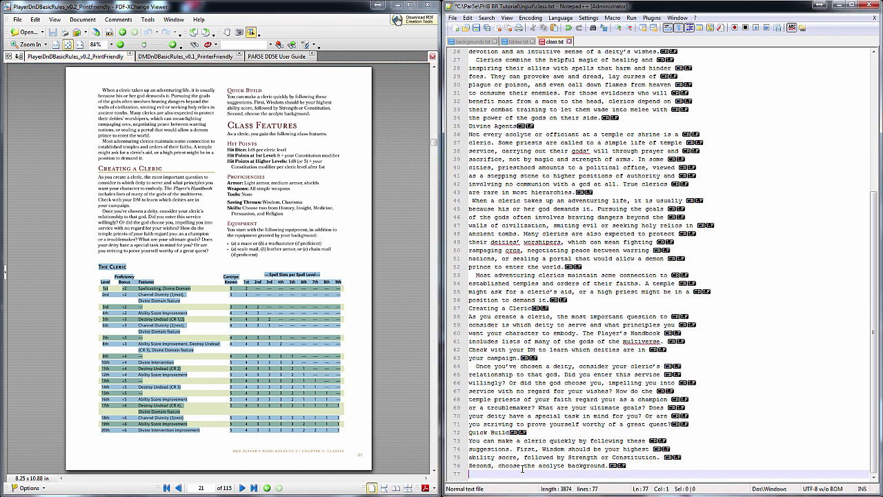
key("Return")
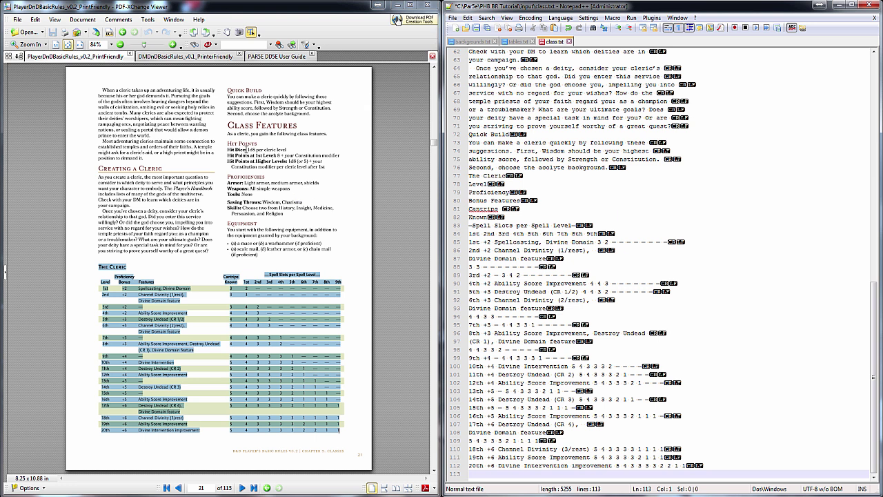
left_click_drag(229, 129, 275, 255)
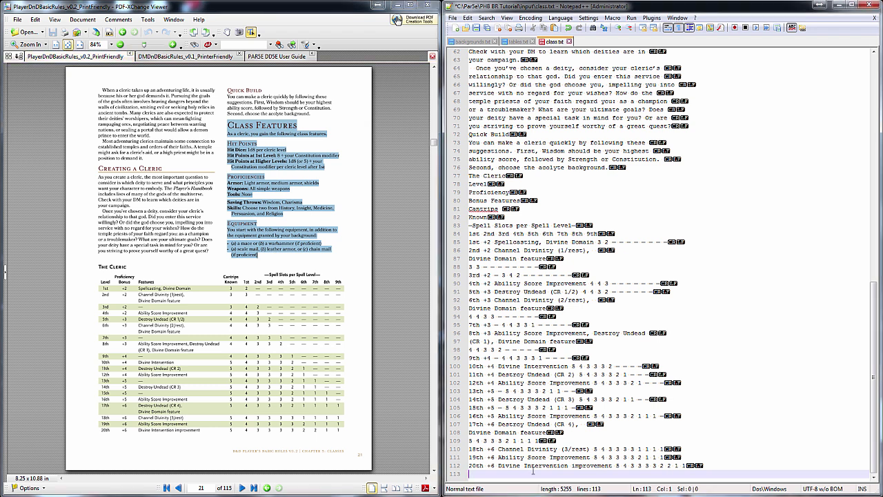
key("ctrl+v")
key("Return")
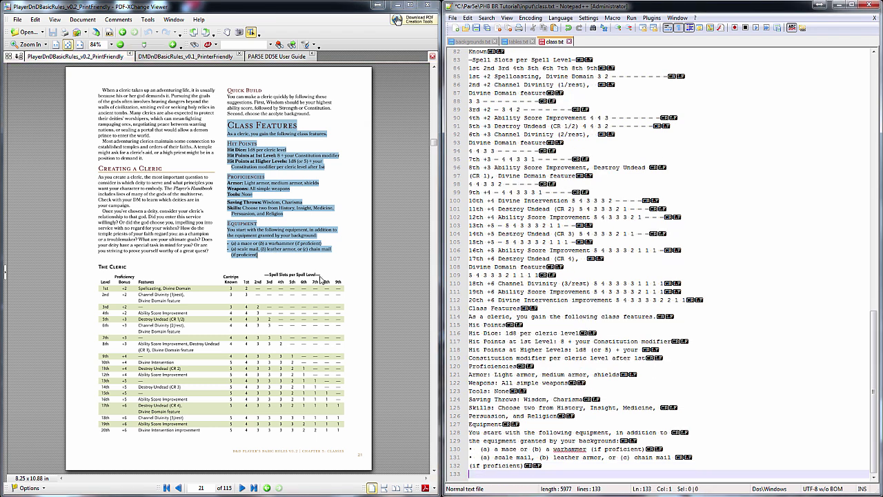
Append both columns of page 22 to class.txt
scroll(243, 208, "down", 2)
left_click_drag(101, 90, 187, 436)
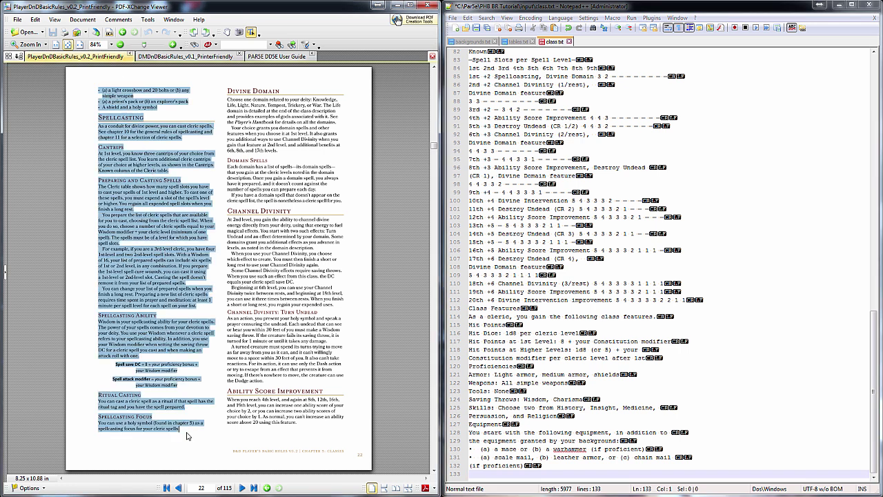
key("ctrl+c")
left_click(531, 470)
key("ctrl+v")
left_click_drag(228, 91, 297, 423)
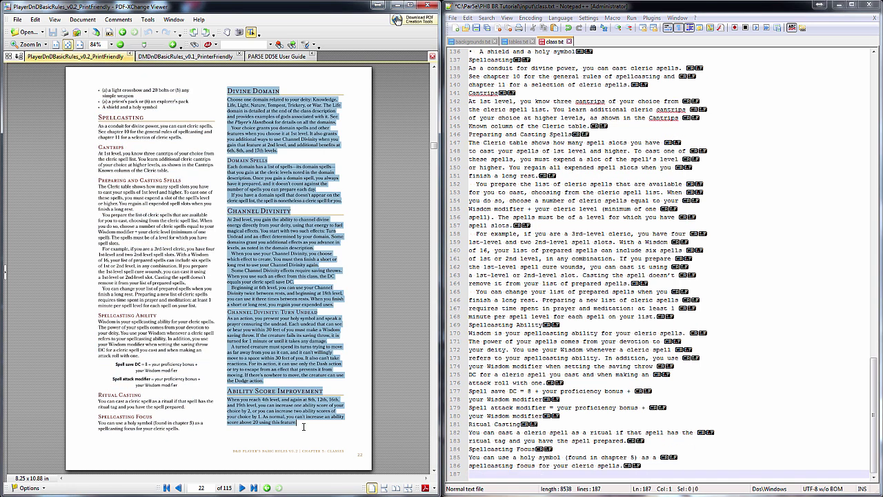
key("ctrl+c")
left_click(535, 471)
key("ctrl+v")
Append both columns of page 23, through Supreme Healing, to class.txt
scroll(228, 289, "down", 2)
left_click_drag(99, 90, 207, 435)
key("ctrl+c")
left_click(532, 473)
key("ctrl+v")
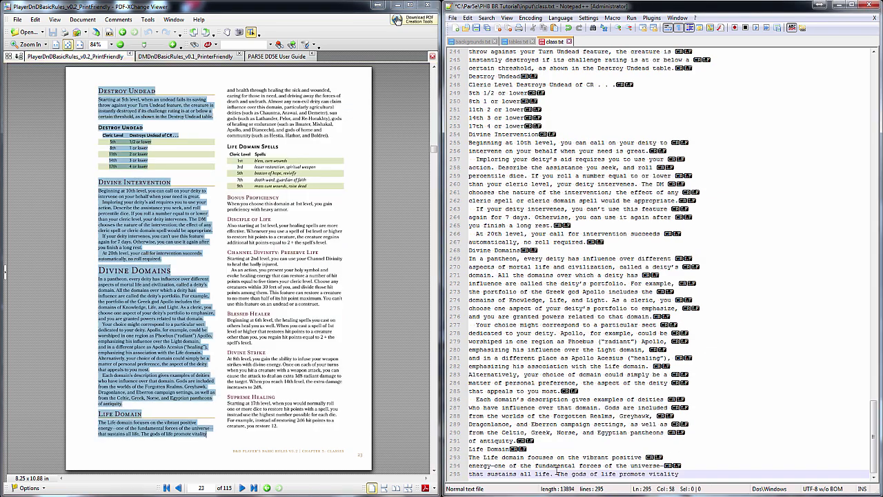
left_click(227, 90)
left_click_drag(227, 89, 278, 426)
key("ctrl+c")
left_click(574, 475)
key("ctrl+v")
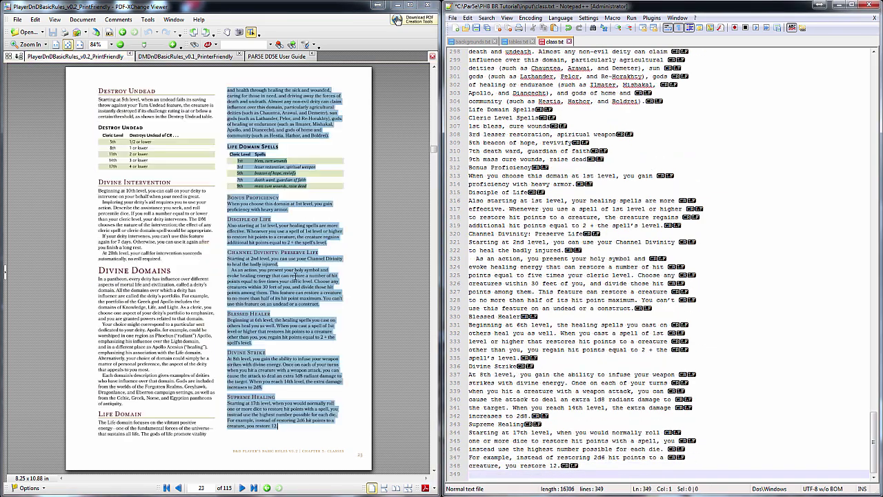
scroll(334, 268, "up", 15)
scroll(434, 150, "up", 20)
Remove the leading space before Chanting and join the Chanting and Calling down paragraphs onto single lines
left_click(469, 85)
key("Delete")
key("Up")
key("Up")
key("End")
key("Delete")
key("End")
key("Delete")
key("Down")
key("End")
key("Delete")
Join the 'Clerics are intermediaries' and 'Clerics combine' paragraphs, removing their leading spaces
key("End")
key("Delete")
Join the Divine magic, Divine Agents and Harnessing paragraphs into single lines
key("End")
key("Delete")
key("Down")
key("Home")
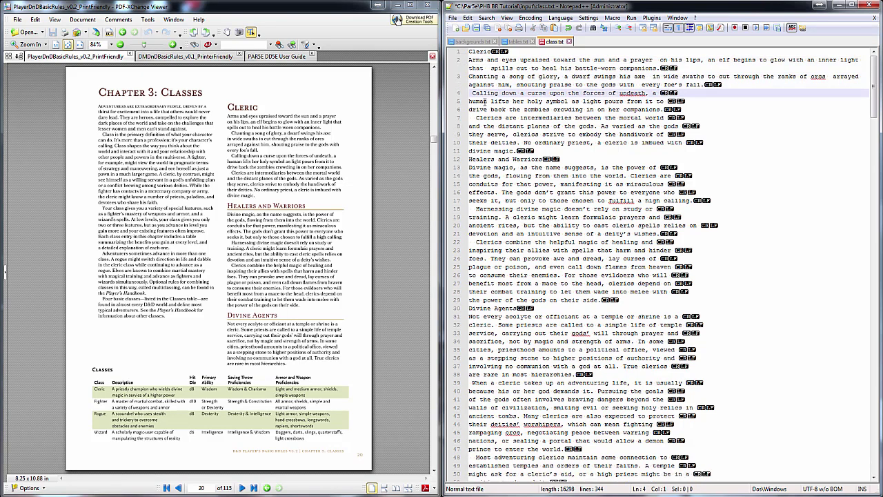
key("Delete")
key("End")
key("Delete")
Join the 'Most adventuring' and 'adventuring life' paragraphs into single lines
key("End")
key("Delete")
key("Down")
key("Home")
key("Delete")
key("End")
key("Delete")
key("End")
key("Delete")
key("End")
key("Delete")
key("End")
key("Delete")
key("Down")
key("Down")
key("Down")
key("Down")
key("Down")
key("Down")
key("Down")
key("Home")
key("Delete")
key("Down")
key("Down")
key("Down")
key("Home")
key("Delete")
left_click_drag(469, 142, 481, 250)
key("ctrl+j")
key("ctrl+j")
key("ctrl+j")
left_click(479, 243)
key("End")
key("Delete")
key("End")
key("Delete")
key("End")
key("Delete")
key("End")
key("Delete")
key("End")
key("Delete")
key("End")
key("Delete")
key("End")
key("Delete")
key("Down")
key("Home")
key("Delete")
key("End")
key("Delete")
Join the Creating a Cleric, 'Once you've chosen' and Quick Build paragraphs, removing leading spaces
key("End")
key("Delete")
key("End")
key("Delete")
key("End")
key("Delete")
key("End")
key("Delete")
key("End")
key("Delete")
key("End")
key("Delete")
key("End")
key("Delete")
key("Down")
key("Home")
key("Delete")
key("End")
key("Delete")
key("End")
key("Delete")
key("End")
key("Delete")
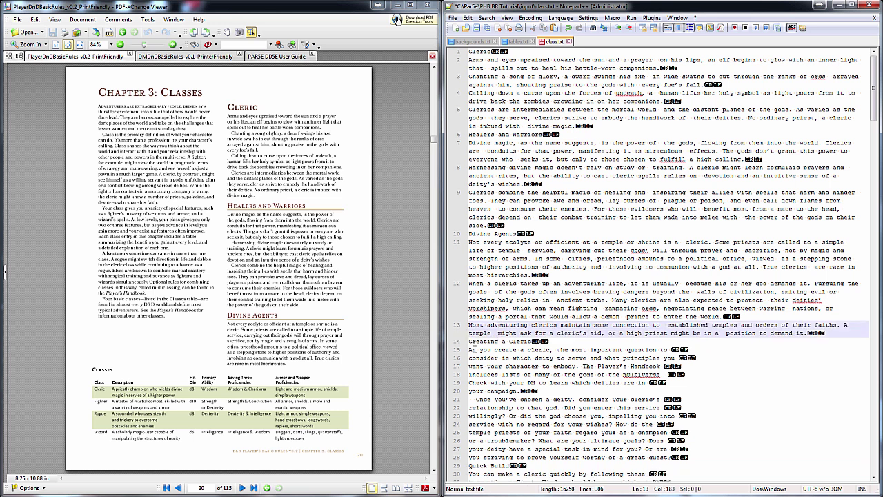
key("Down")
key("Down")
key("End")
key("Delete")
key("End")
key("Delete")
key("End")
key("Delete")
key("End")
key("Delete")
key("End")
key("Delete")
key("Down")
key("Home")
key("Delete")
key("Delete")
key("End")
Rejoin the wrapped Cleric table header into one row and fix the first wrapped table rows
key("Delete")
key("End")
key("Delete")
key("End")
key("Delete")
key("End")
key("Delete")
key("End")
key("Delete")
key("End")
key("Delete")
key("End")
key("Delete")
key("Down")
key("Down")
key("End")
key("Delete")
key("End")
key("Delete")
key("End")
key("Delete")
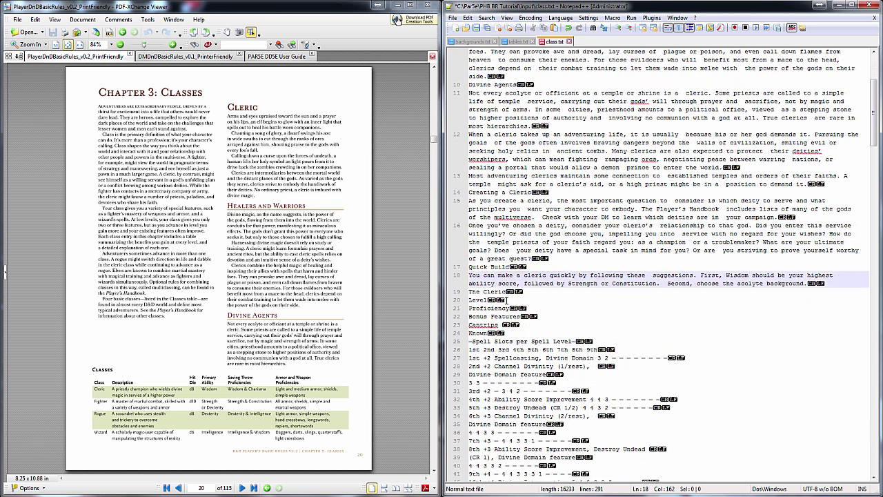
key("Down")
key("Down")
key("End")
key("Delete")
key("End")
key("Delete")
key("End")
key("Delete")
key("End")
key("Delete")
key("End")
key("Delete")
key("End")
key("Delete")
key("Down")
key("Down")
key("End")
key("Delete")
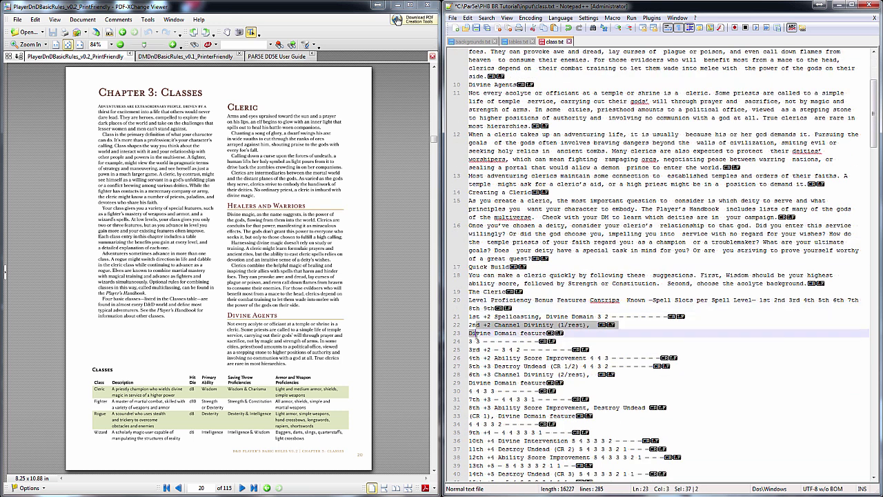
key("End")
key("Delete")
key("Down")
key("Down")
key("Down")
key("Down")
key("End")
key("Delete")
Join the 17th level table row and the Hit Points line with their continuations
key("End")
key("Delete")
key("Down")
key("Down")
key("End")
key("Delete")
key("End")
key("Delete")
key("Down")
key("Down")
key("Down")
key("Down")
key("Down")
key("Down")
key("Down")
key("Down")
key("Down")
key("End")
key("Delete")
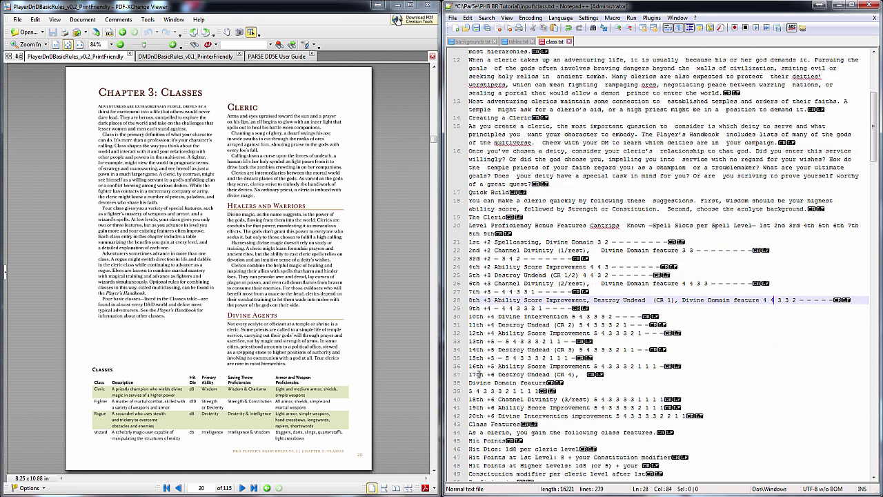
key("Down")
key("Down")
key("Down")
key("End")
key("Delete")
key("End")
key("Delete")
key("Down")
key("Down")
key("Down")
key("Down")
key("Down")
key("Down")
key("Down")
key("Down")
key("Down")
key("Down")
key("Down")
key("Down")
key("End")
key("Delete")
key("Down")
key("Down")
key("End")
key("Delete")
key("End")
key("Delete")
Join the Skills, equipment and light crossbow lines and the Spellcasting paragraph into single lines
key("space")
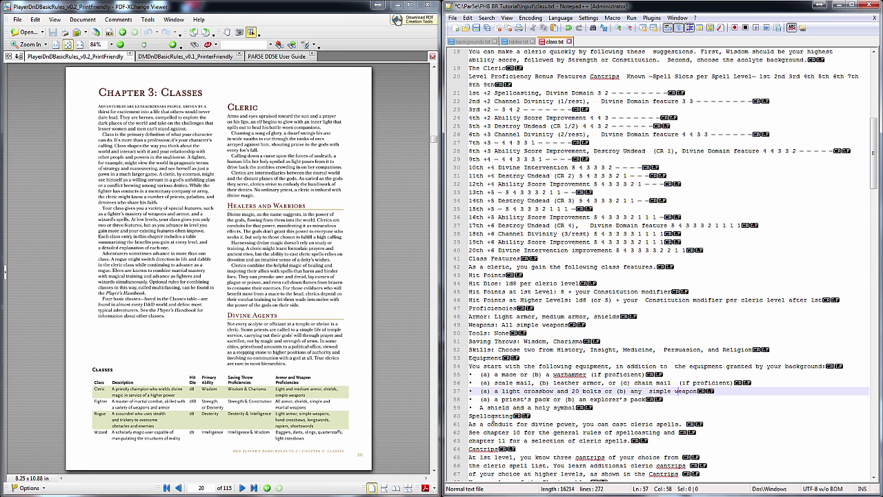
scroll(497, 276, "down", 8)
key("Down")
key("Down")
key("Down")
key("Down")
Join the Cantrips, spell slots, example and prepared spells paragraphs into single lines
key("End")
key("Delete")
key("space")
key("End")
key("Delete")
key("space")
scroll(490, 207, "down", 3)
key("Down")
key("Down")
key("End")
key("Delete")
key("space")
key("End")
key("Delete")
key("space")
key("End")
key("Delete")
key("space")
key("Down")
key("Down")
key("End")
key("Delete")
key("space")
key("End")
key("Delete")
key("space")
key("End")
key("Delete")
key("space")
key("End")
key("Delete")
key("space")
key("Down")
key("End")
key("Delete")
key("space")
key("End")
key("Delete")
key("space")
key("End")
key("Delete")
key("space")
key("End")
key("Delete")
key("space")
key("End")
key("Delete")
key("space")
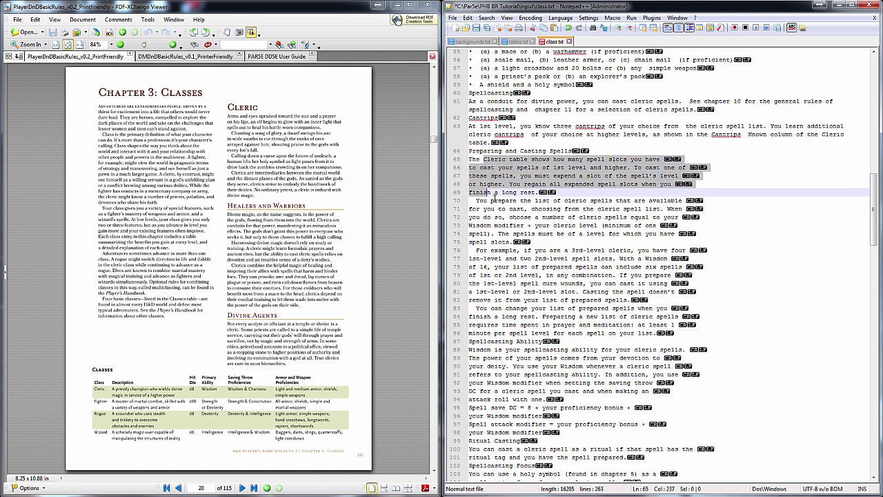
left_click_drag(484, 209, 484, 322)
key("ctrl+j")
key("ctrl+j")
Join the remaining wrapped spellcasting lines and the Divine Domain paragraph
key("ctrl+j")
key("Down")
key("End")
key("Delete")
key("space")
key("Down")
key("End")
key("Delete")
key("space")
key("Down")
key("Down")
key("End")
key("Delete")
key("space")
key("Down")
key("Down")
key("End")
key("Delete")
key("space")
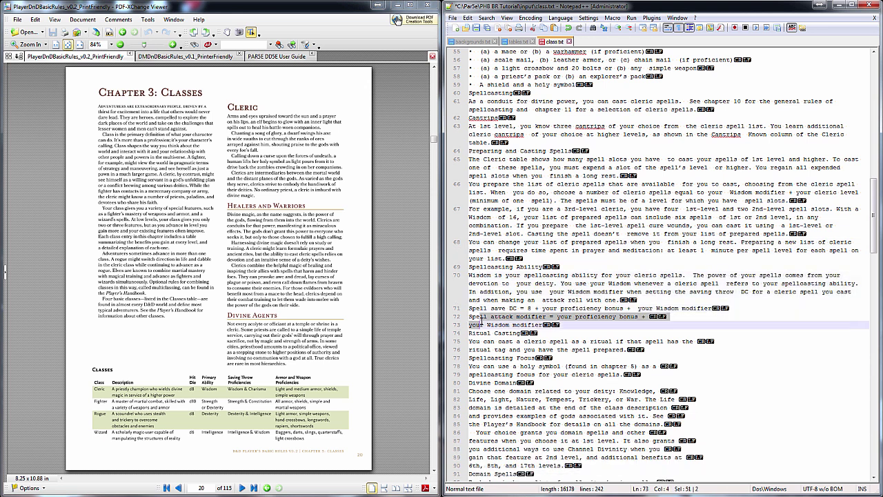
scroll(483, 310, "down", 8)
key("Down")
key("Down")
key("End")
key("Delete")
key("space")
key("End")
key("Delete")
key("space")
key("End")
key("Delete")
key("space")
key("End")
key("Delete")
key("space")
left_click_drag(472, 176, 483, 299)
key("ctrl+j")
Join the Domain Spells and Channel Divinity paragraphs into single lines
key("ctrl+j")
key("Down")
key("End")
key("Delete")
key("space")
key("ctrl+j")
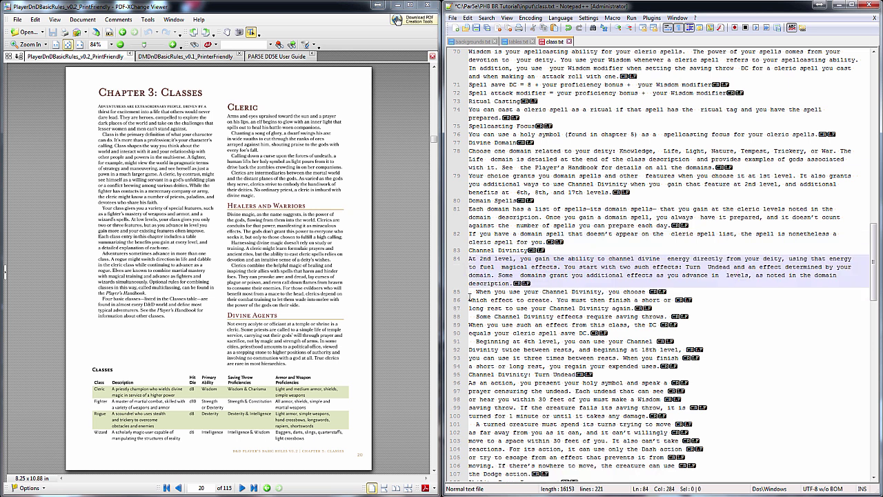
key("Down")
key("End")
key("Delete")
key("space")
Finish the Channel Divinity text and join the Divine Intervention paragraph
key("End")
key("Delete")
key("space")
key("Down")
key("End")
key("Delete")
key("space")
key("End")
key("Delete")
key("space")
key("Down")
key("End")
key("Delete")
key("space")
key("End")
key("Delete")
key("space")
key("End")
key("Delete")
key("space")
left_click_drag(472, 357, 627, 432)
key("ctrl+j")
Join the remaining wrapped paragraphs through Supreme Healing, then review the joined text
key("ctrl+j")
scroll(626, 159, "down", 10)
left_click_drag(472, 177, 483, 242)
key("ctrl+j")
key("ctrl+j")
left_click(472, 301)
key("End")
key("Delete")
key("space")
left_click_drag(471, 319, 488, 374)
key("ctrl+j")
key("ctrl+j")
key("ctrl+j")
scroll(489, 375, "down", 8)
left_click_drag(472, 184, 483, 296)
key("ctrl+j")
key("ctrl+j")
left_click_drag(472, 267, 483, 391)
key("ctrl+j")
key("ctrl+j")
scroll(493, 235, "down", 6)
key("ctrl+j")
left_click_drag(472, 274, 472, 473)
key("ctrl+j")
key("ctrl+j")
key("ctrl+j")
key("ctrl+j")
key("ctrl+j")
key("ctrl+j")
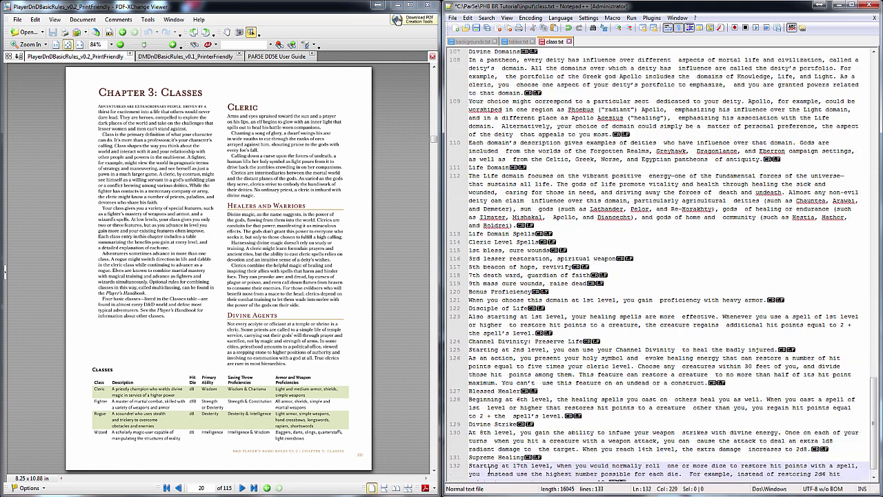
scroll(585, 275, "up", 20)
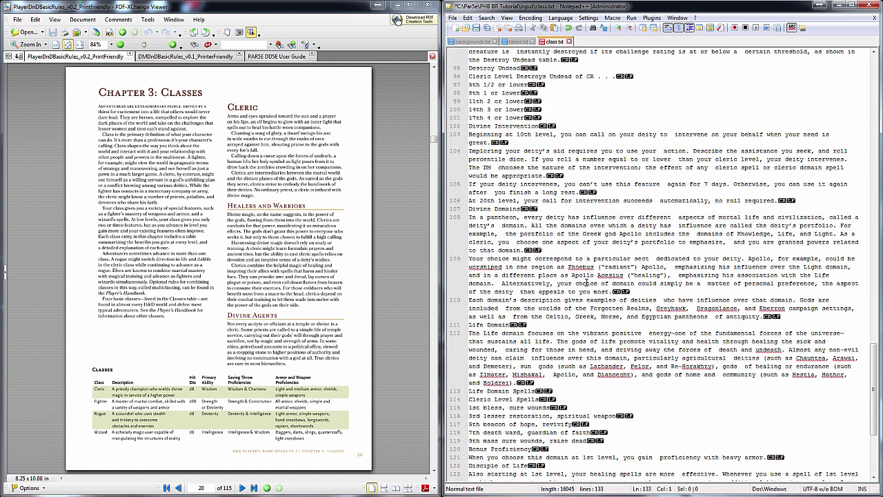
scroll(595, 276, "up", 15)
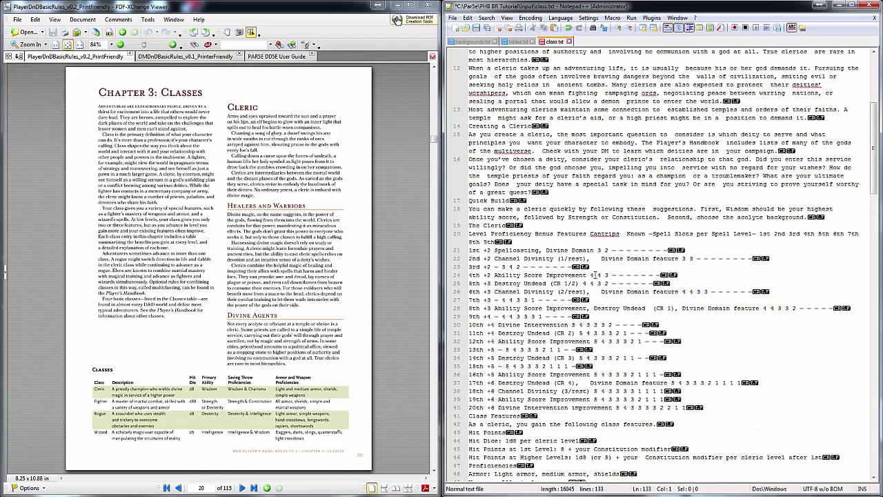
Save class.txt, then collapse every double space to a single space with Replace All
left_click(486, 29)
left_click(519, 111)
double_click(519, 111)
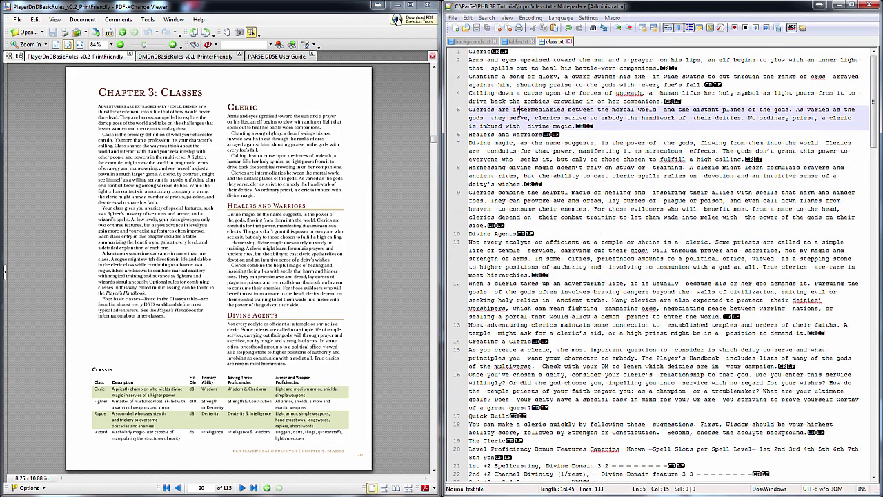
key("ctrl+h")
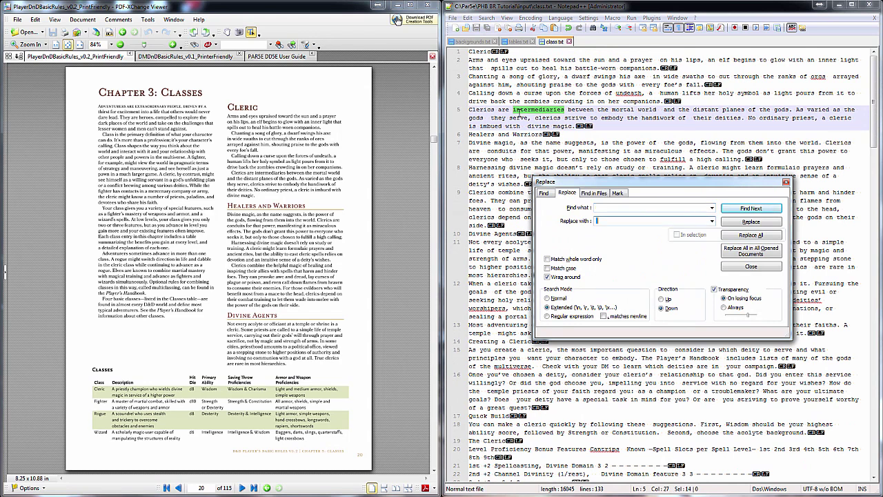
left_click(751, 237)
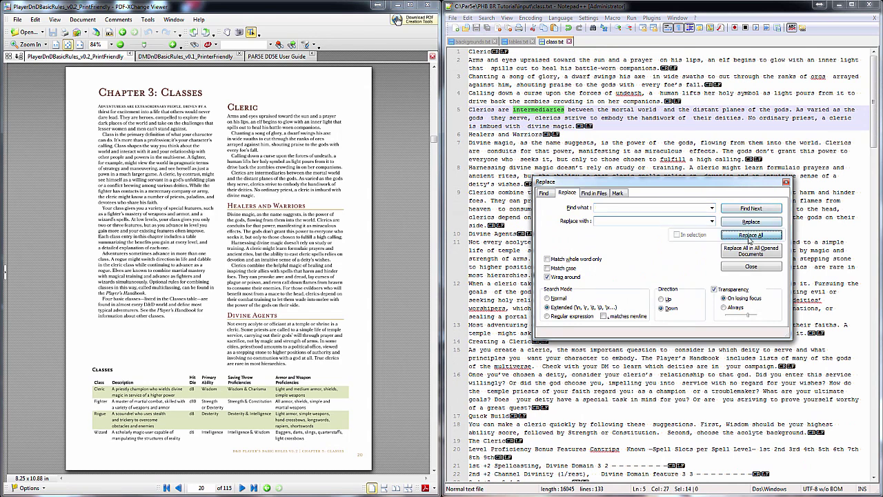
left_click(749, 266)
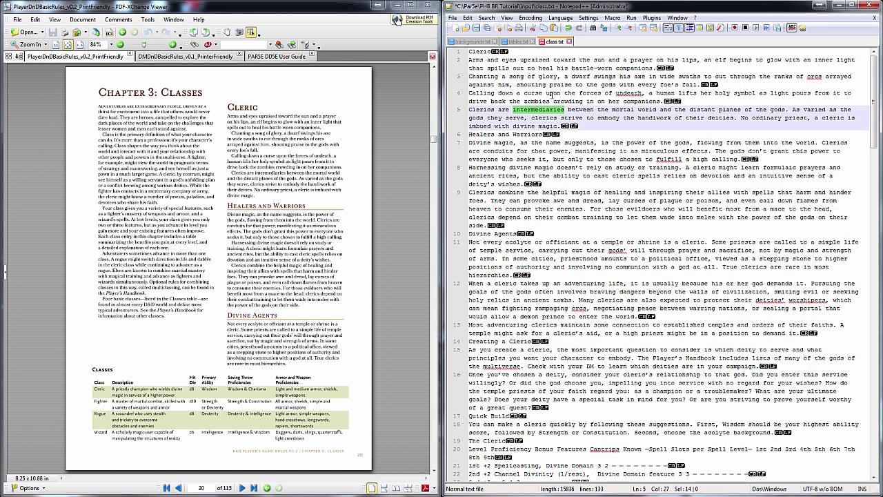
left_click(560, 77)
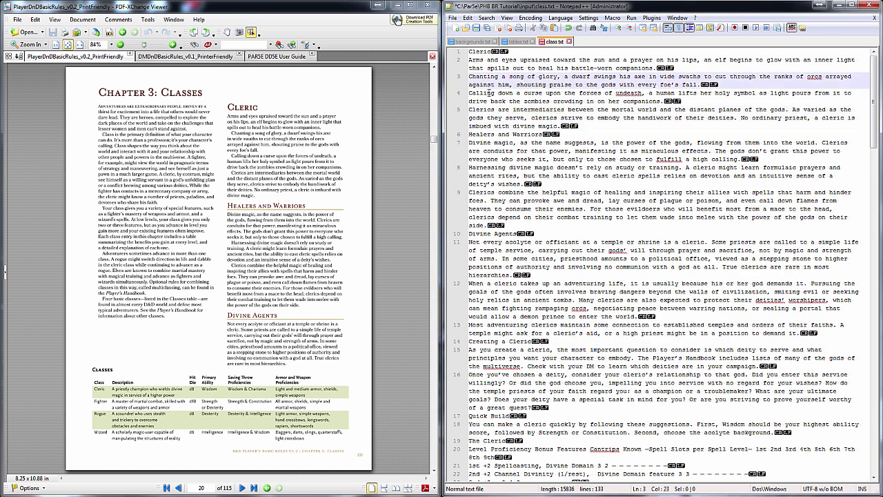
left_click(470, 52)
Add a '## Cleric' heading line and tag the opening titles, including Healers and Warriors, with #h
type("## ")
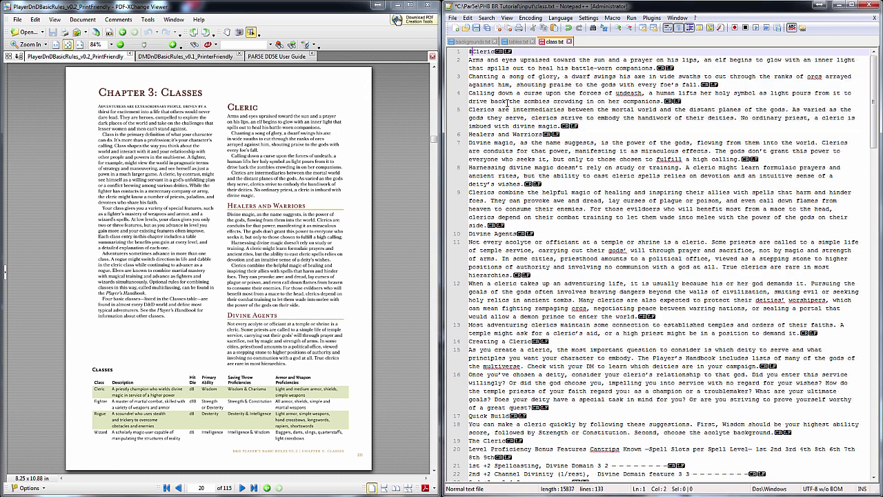
type("Cleric")
key("Return")
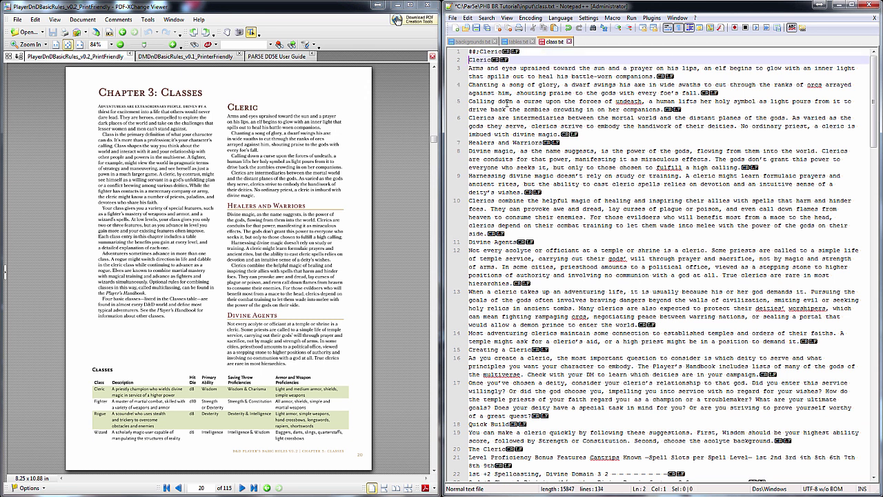
type("#h;")
left_click(472, 143)
type("#h")
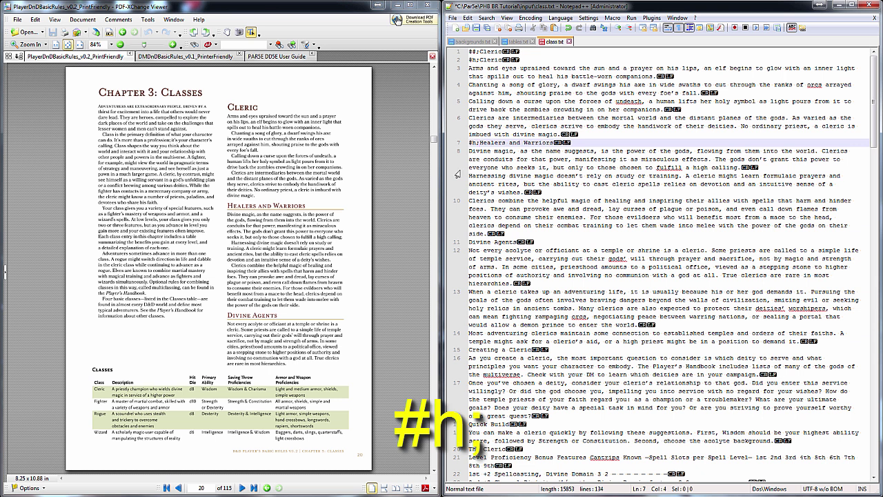
Tag Divine Agents and Creating a Cleric with #h;, and Quick Build with #bp;
left_click(466, 243)
type("#h;")
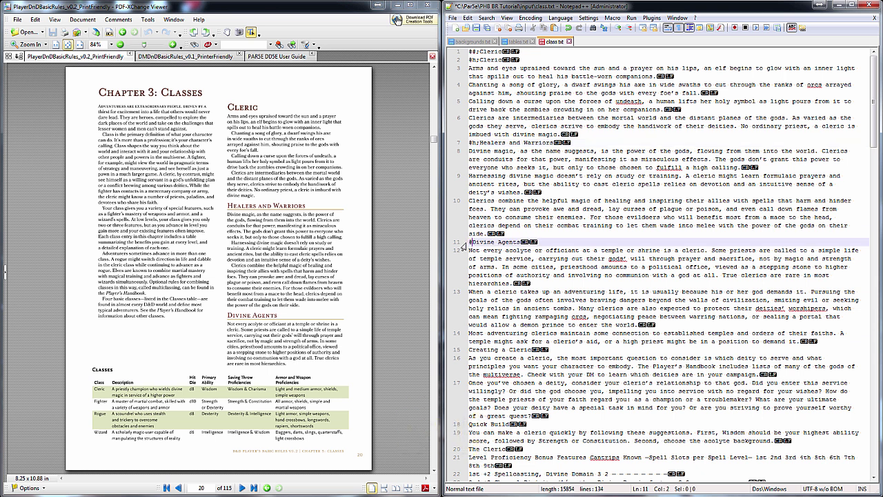
right_click(491, 242)
left_click(609, 283)
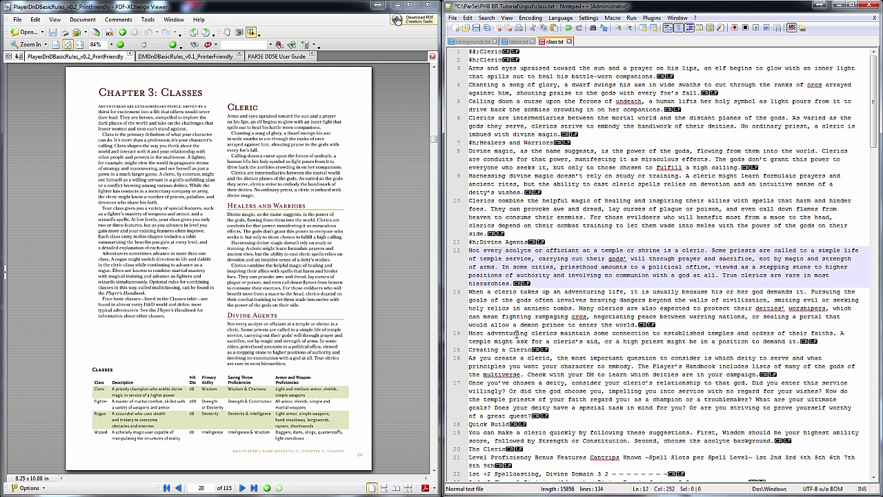
left_click(471, 350)
type("#h;")
scroll(481, 335, "down", 5)
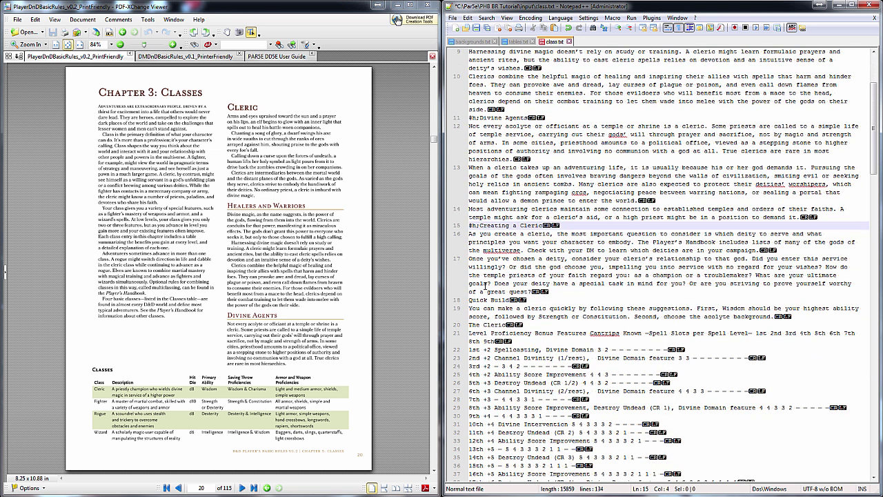
left_click(468, 300)
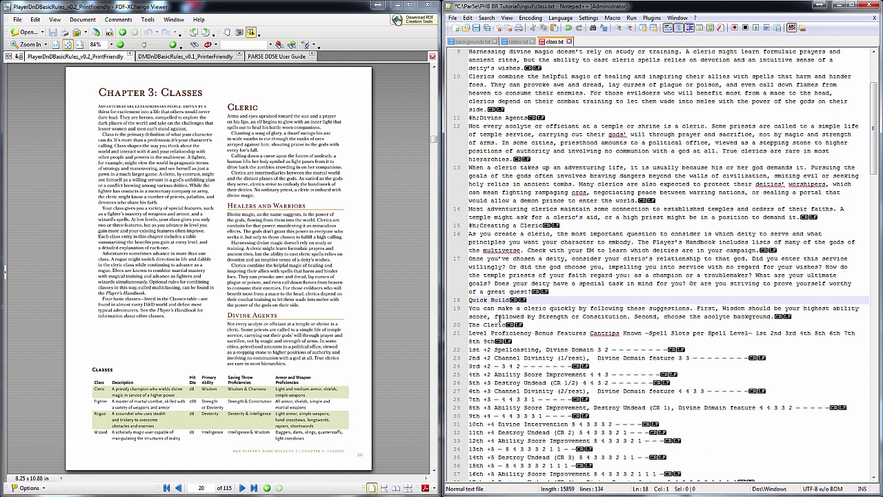
type("#bp;")
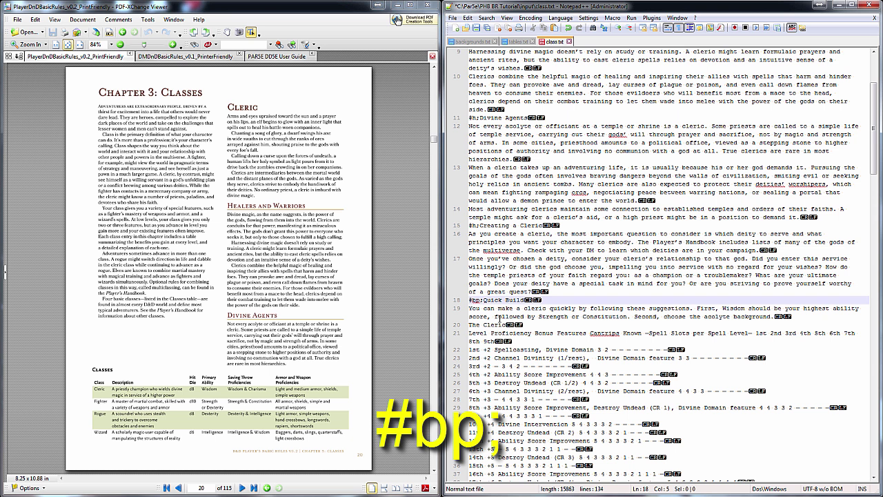
Tag The Cleric title line with #h:
scroll(489, 316, "down", 2)
scroll(489, 316, "down", 5)
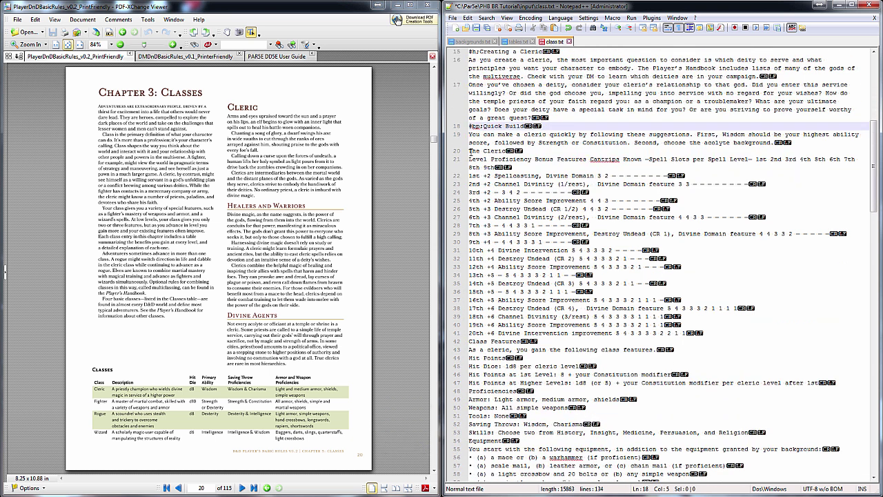
left_click(470, 151)
key("Return")
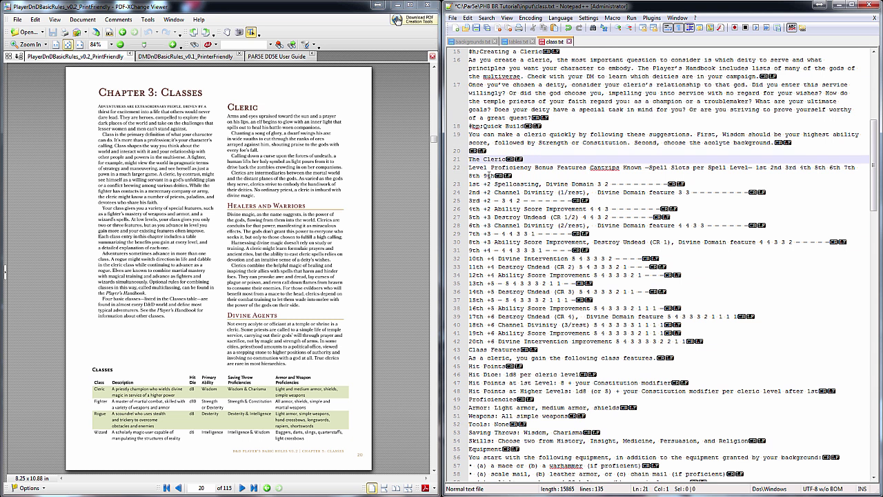
key("BackSpace")
type("#h:")
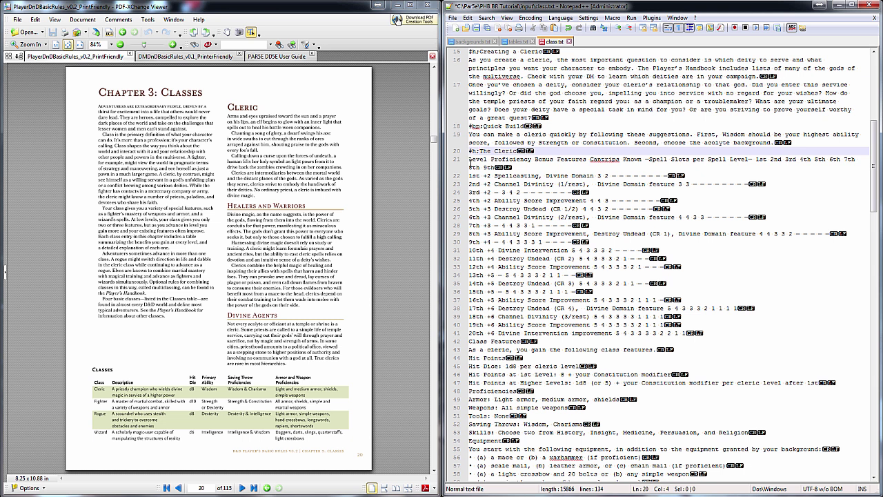
Add '#ts:' and '#th:column;colum;' lines above the level table header
left_click(470, 163)
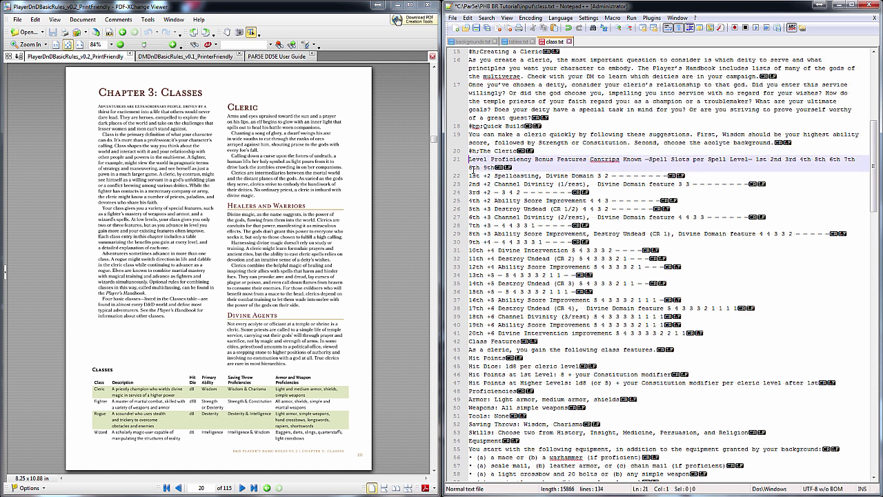
key("Return")
key("Up")
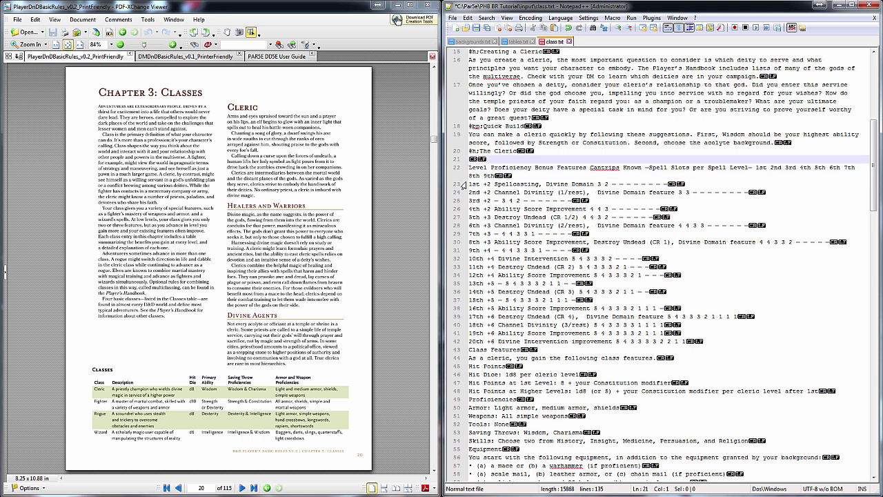
type("#ts:")
key("Return")
type("#th:")
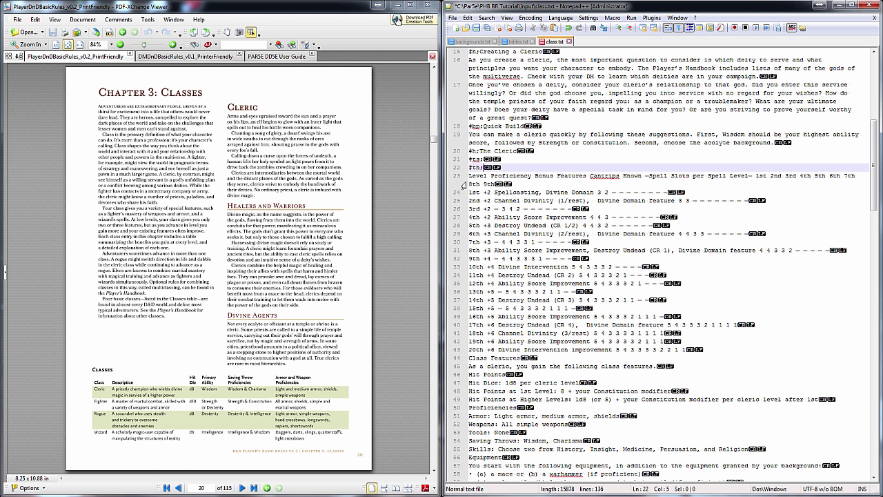
type("column;colum;")
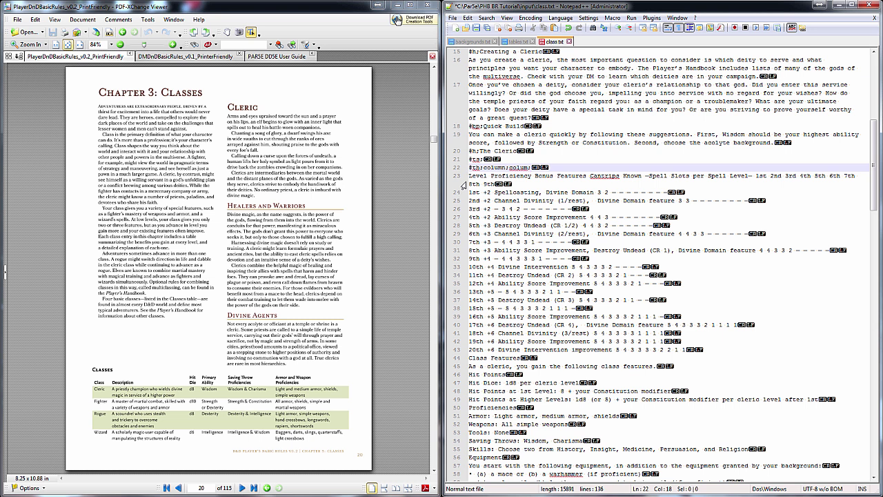
Fix the header typo and add sample '#tr;1234;this;', '#tr;' and '#td:' tag lines
key("BackSpace")
type("n;")
key("Return")
type("#tr;")
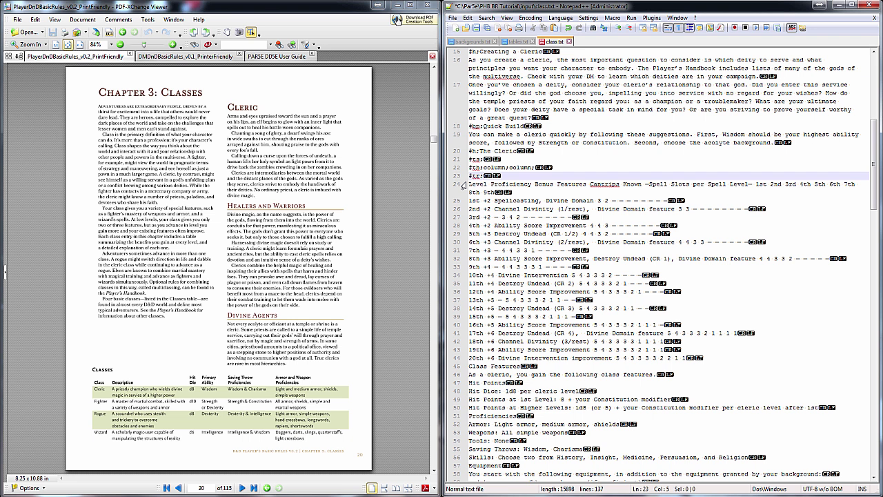
type("1234;this;")
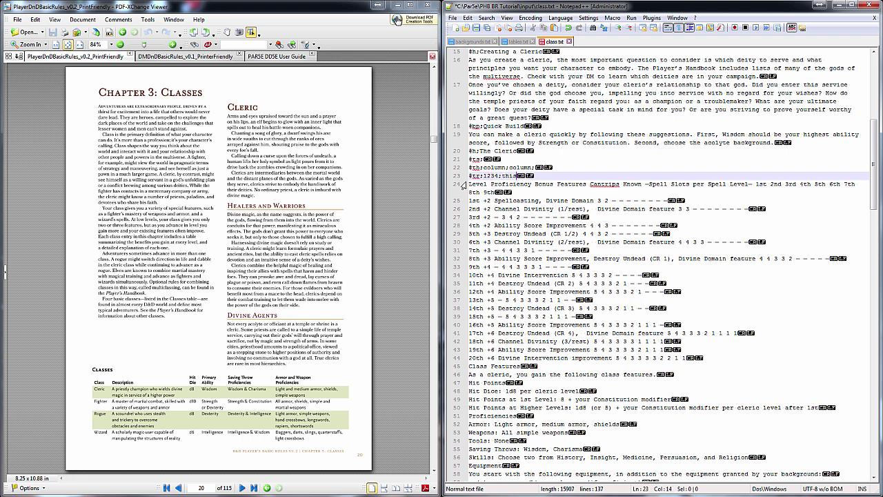
key("Return")
type("#tr;")
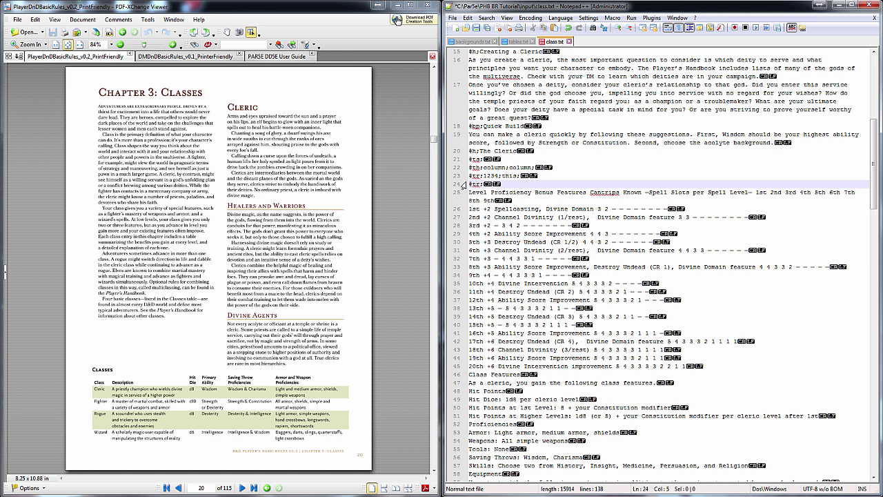
key("Return")
type("#td:")
Select the sample table tag lines and delete them
key("Up")
key("Up")
key("Up")
key("Up")
key("Up")
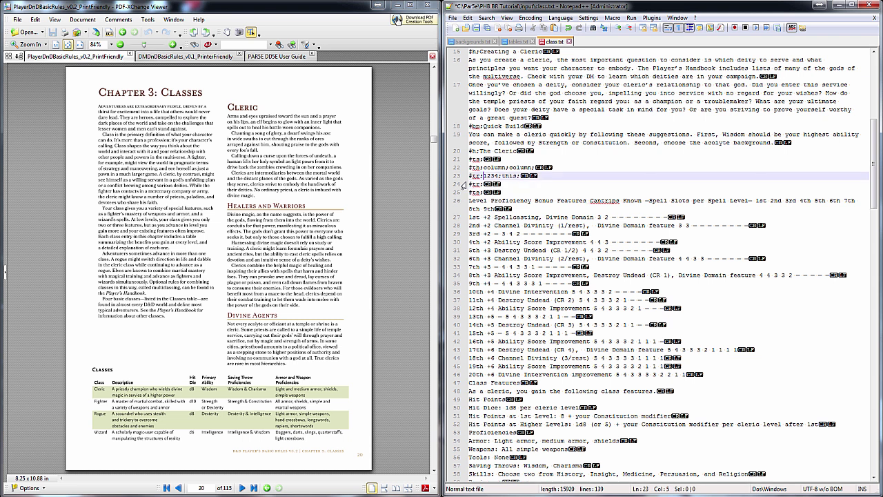
key("Down")
key("Home")
key("shift+Down")
key("shift+Down")
key("shift+Down")
key("shift+Down")
key("shift+Down")
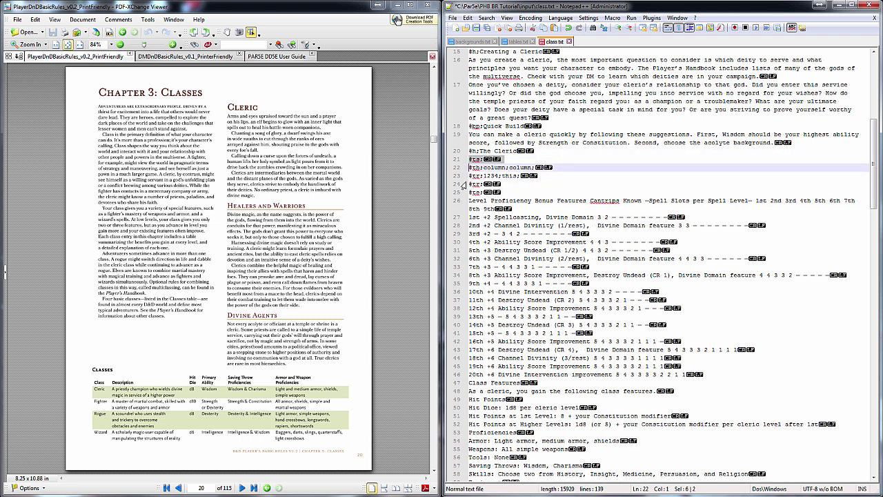
key("Delete")
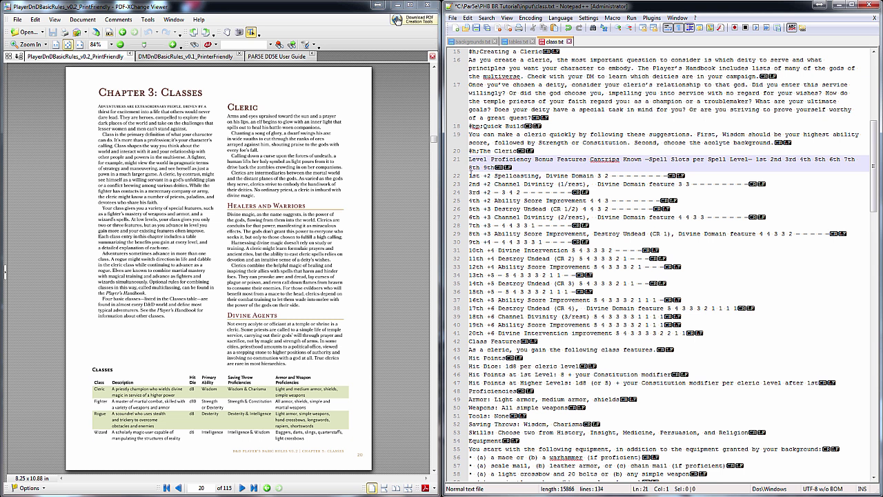
Run the Ctrl+Shift+P table-tagging macro on the 1st–20th level rows
left_click_drag(470, 176, 688, 334)
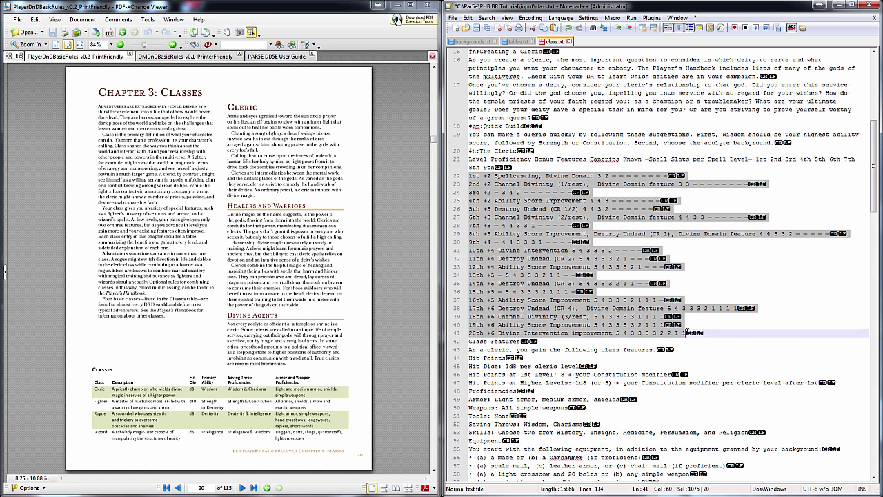
key("ctrl+shift+p")
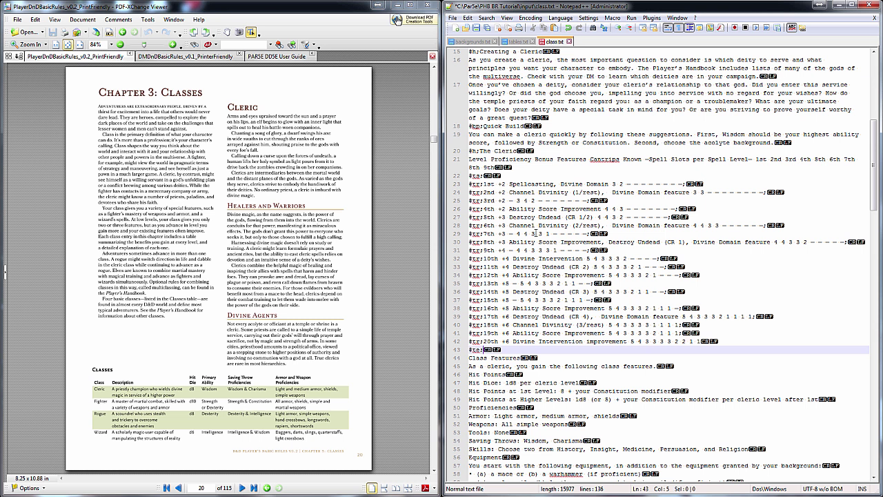
left_click(749, 343)
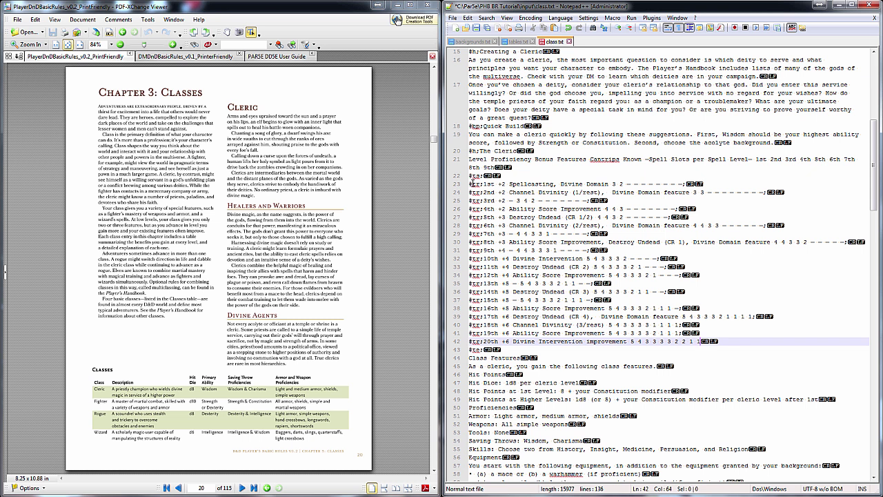
Insert a '#th:Level:Bonus;Features;' header line above the 1st-level row
left_click(472, 187)
key("Return")
key("Up")
type("#th:")
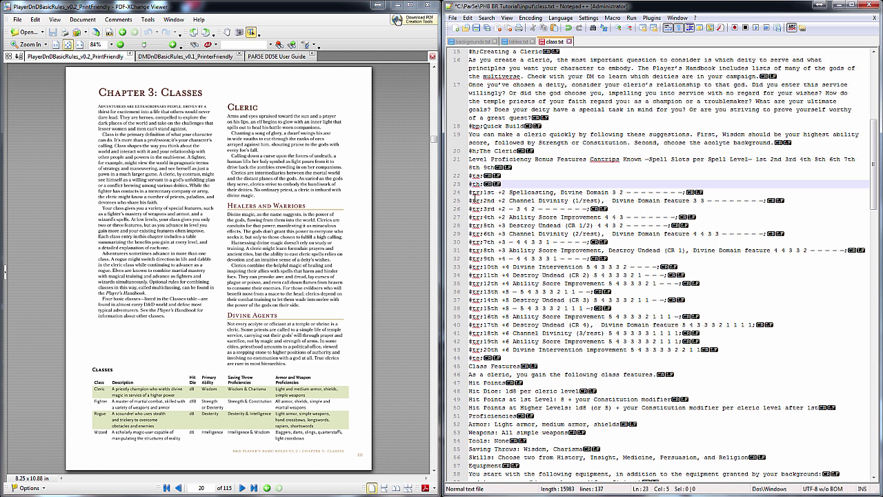
type("Level:Bonus;")
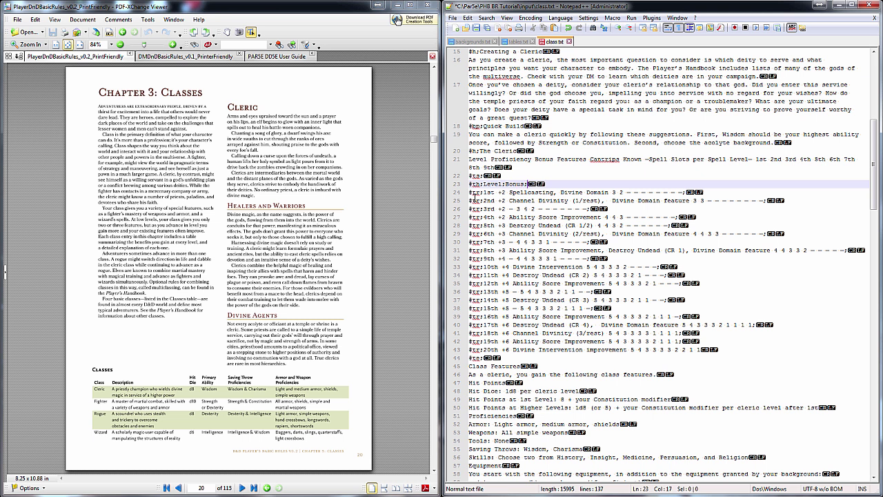
type("Features;")
Move the spell-slot column headings from the header line to a new line below the table
mouse_move(591, 160)
left_mouse_down()
mouse_move(680, 160)
mouse_move(601, 167)
left_mouse_up()
key("ctrl+c")
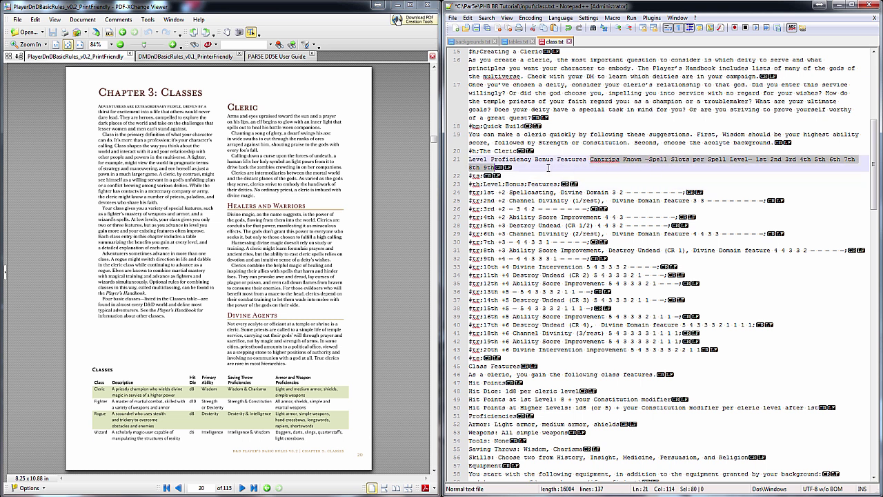
key("Delete")
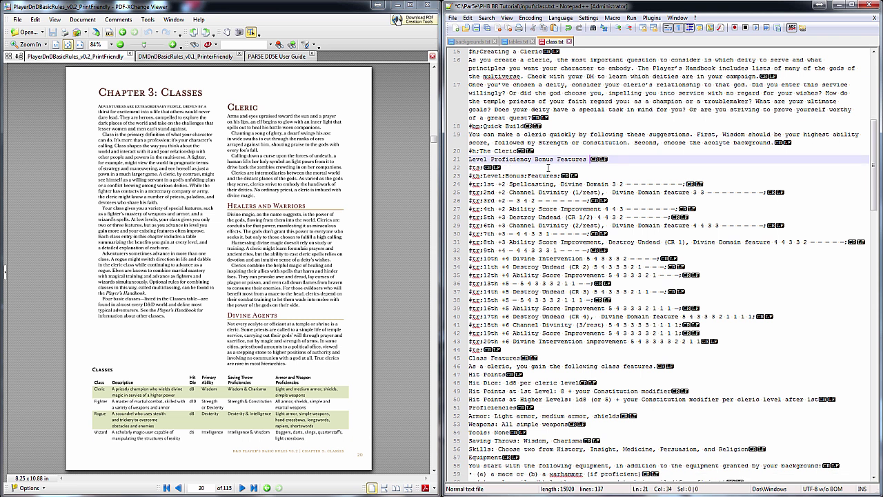
key("BackSpace")
left_click(548, 357)
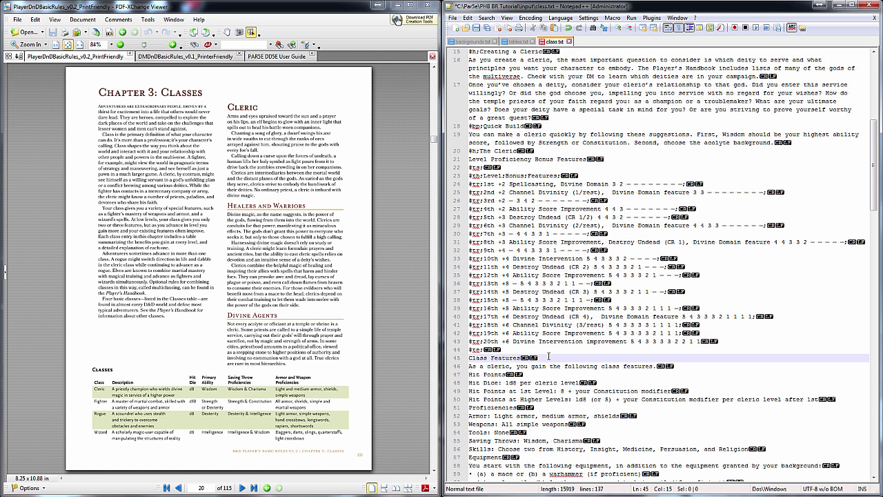
key("Up")
key("Return")
key("ctrl+v")
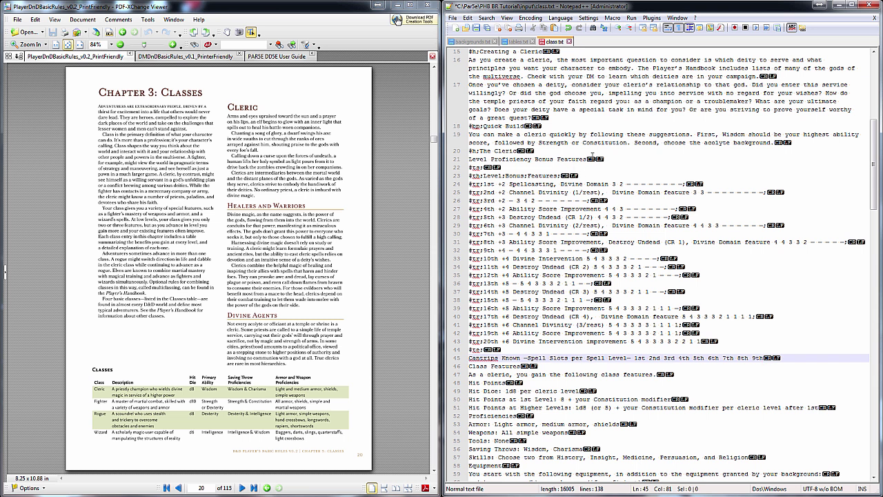
Delete the old Level Proficiency Bonus Features header and end the 20th-level row with a semicolon
left_click_drag(470, 159, 592, 159)
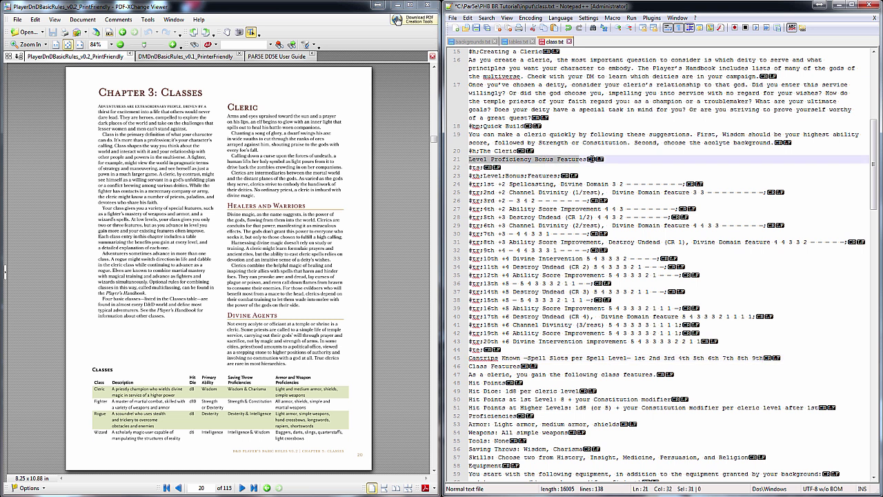
key("Delete")
key("Delete")
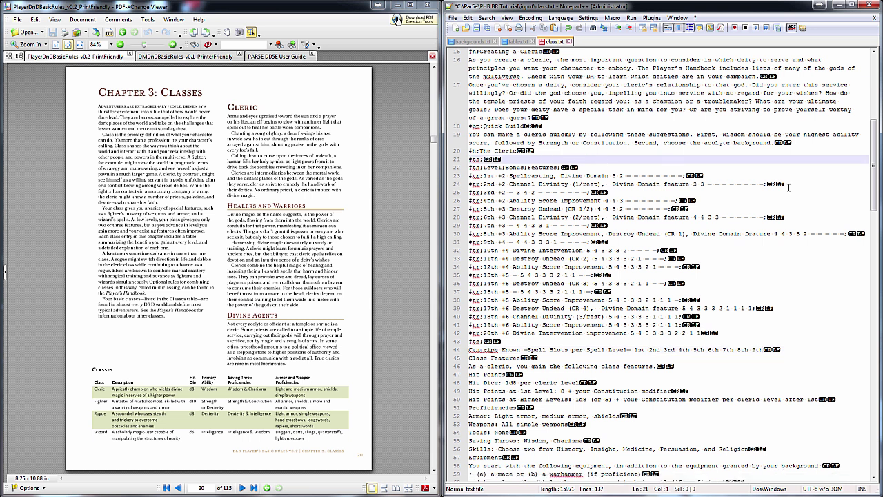
left_click(735, 331)
type(";")
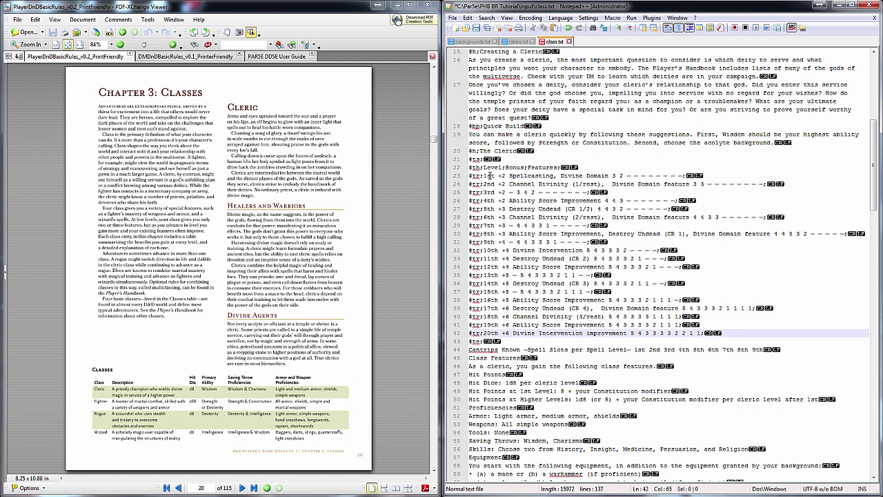
Convert the early level rows' space-separated values into semicolon fields by pasting over them
left_click_drag(489, 176, 516, 176)
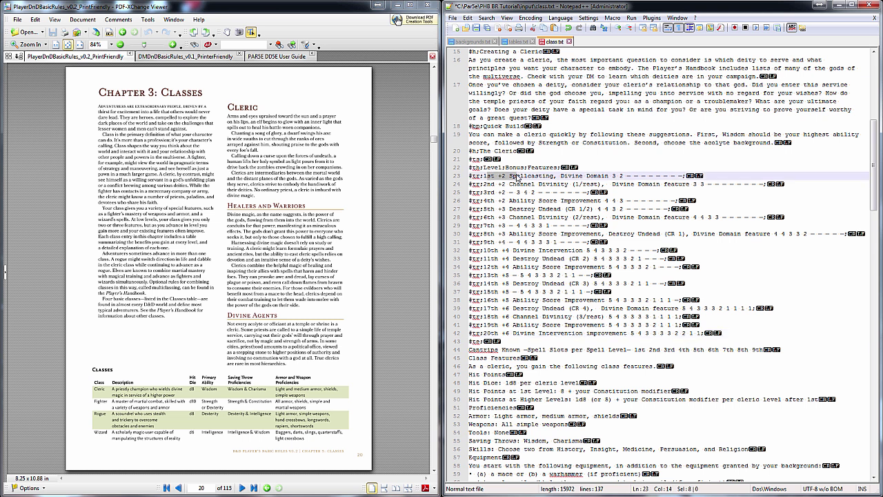
type("st;+2;Sp")
left_click_drag(604, 177, 697, 200)
type(";3;2;—;—;—;—;—;—;—;—; #tr;2nd;+2;Channel Divinity (1/rest),  Divine Domain feature;3;3;—;—;—;—;—;—;—;—;")
key("ctrl+v")
key("ctrl+v")
left_click_drag(585, 208, 673, 208)
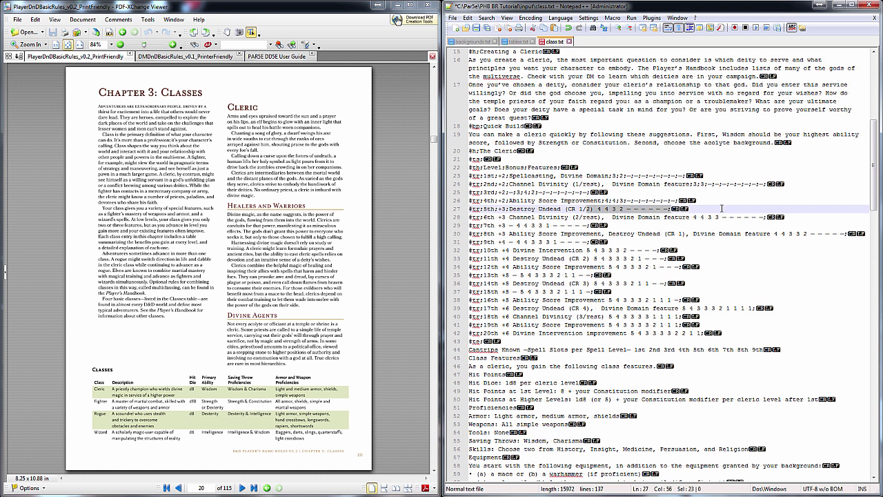
key("ctrl+v")
left_click_drag(585, 208, 768, 217)
key("ctrl+v")
left_click_drag(497, 233, 590, 242)
type(";+3;Ability Score Improvement, Destroy Undead (CR 1), Divine Domain feature;4;4;3;3;2;—;—;—;—; #tr:9th;+4;—;4;4;3;3;1;—;—;—;")
left_click_drag(510, 250, 663, 258)
Convert the remaining rows through 20th level to semicolon fields, then select the whole tagged table
key("ctrl+v")
left_click_drag(498, 258, 515, 266)
key("ctrl+v")
left_click_drag(598, 266, 699, 267)
type(";5;4;3;3;3;2;1;—;—;—;")
left_click_drag(498, 274, 667, 283)
key("ctrl+v")
key("ctrl+v")
left_click_drag(498, 291, 699, 299)
key("ctrl+v")
left_click_drag(597, 300, 683, 300)
left_click(579, 309)
key("ctrl+shift+p")
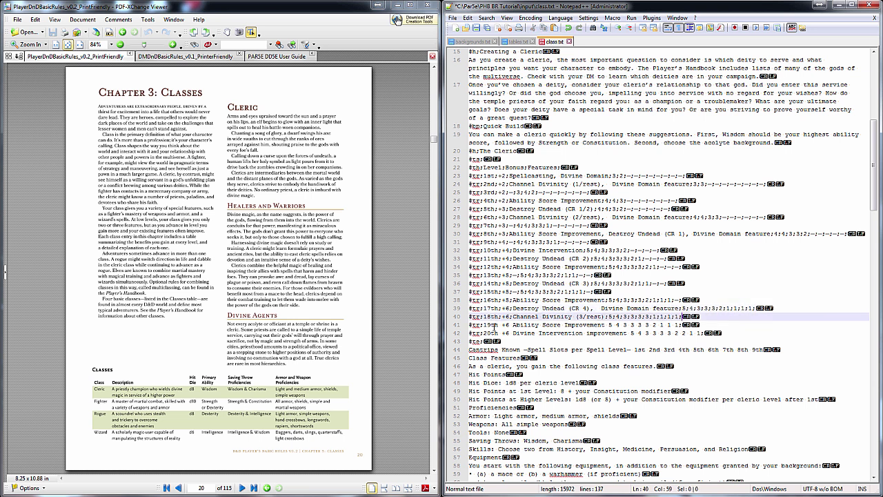
key("ctrl+shift+p")
key("ctrl+shift+p")
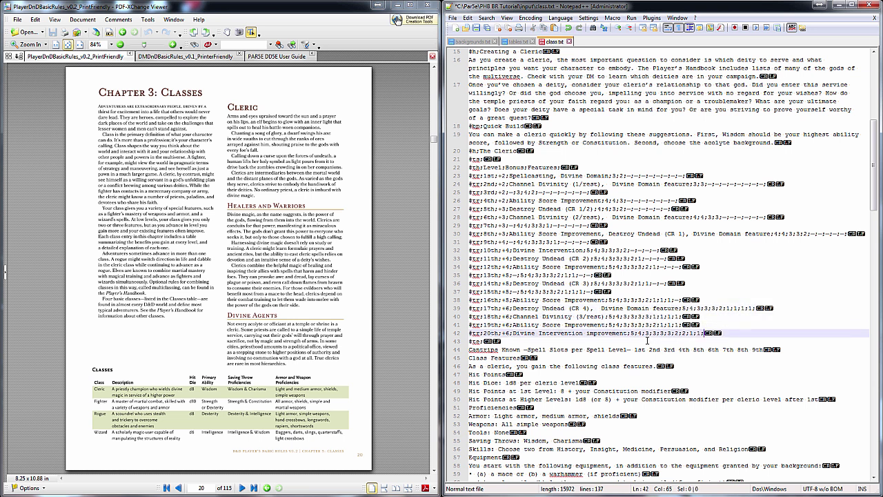
key("Down")
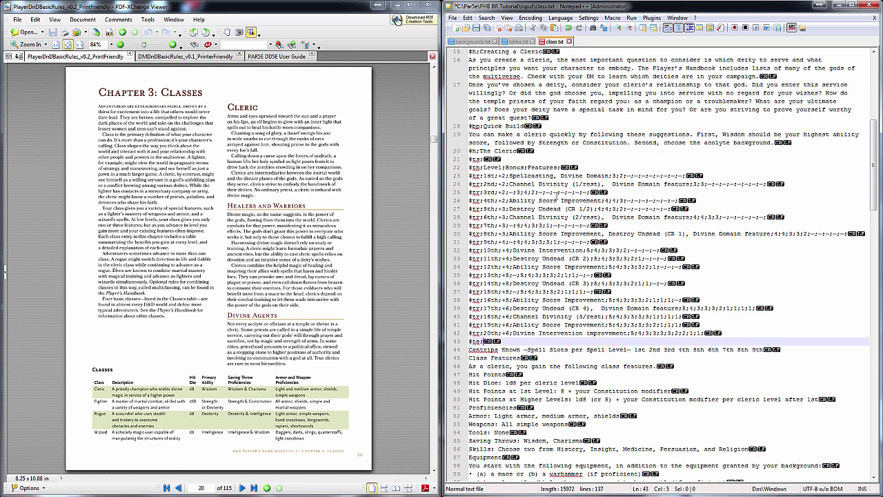
left_click(470, 176)
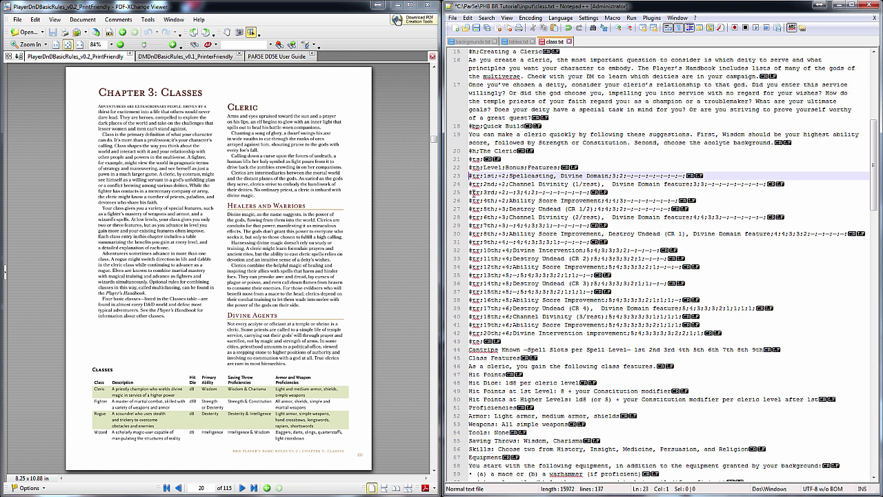
left_click_drag(469, 176, 470, 349)
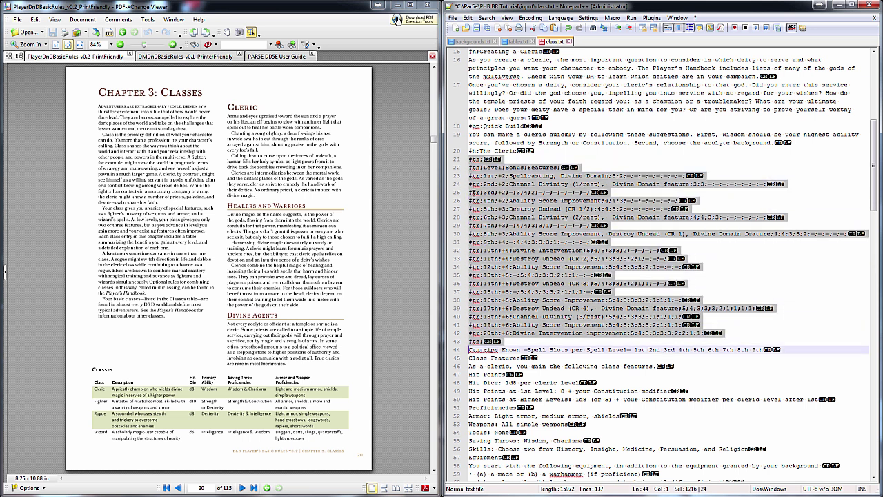
Paste a second copy of the Cleric table and start deleting the rows' spell-slot numbers
left_click(470, 357)
key("ctrl+v")
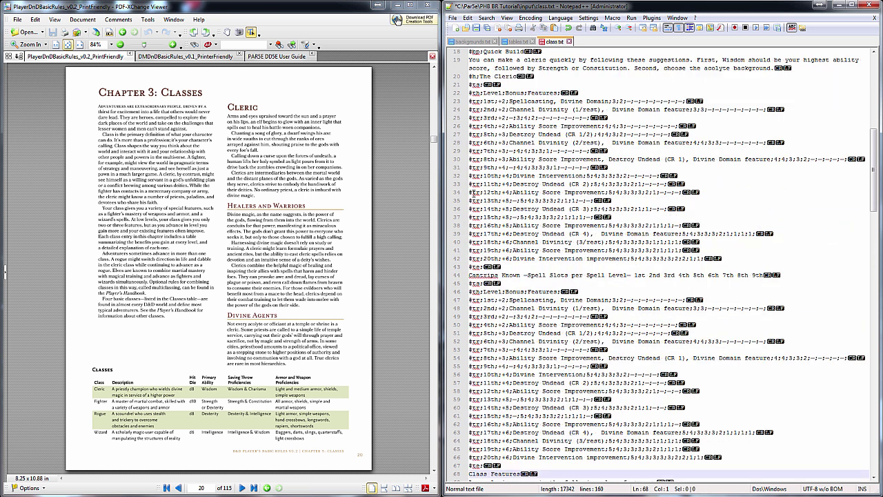
left_click_drag(612, 101, 769, 109)
key("Delete")
key("Delete")
left_click_drag(517, 118, 683, 126)
key("Delete")
key("Delete")
left_click_drag(598, 134, 770, 142)
key("Delete")
key("Delete")
left_click_drag(517, 151, 615, 151)
Delete the spell-slot numbers from the remaining rows, 11th level through the last
key("Delete")
left_click_drag(775, 158, 866, 159)
key("Delete")
left_click_drag(517, 167, 680, 175)
key("Delete")
key("Delete")
left_click_drag(595, 183, 683, 192)
key("Delete")
left_click_drag(521, 200, 669, 209)
key("Delete")
key("Delete")
left_click_drag(521, 217, 774, 233)
key("Delete")
key("Delete")
key("Delete")
left_click_drag(607, 241, 700, 242)
key("Delete")
left_click_drag(608, 250, 702, 249)
key("Delete")
left_click_drag(629, 258, 702, 258)
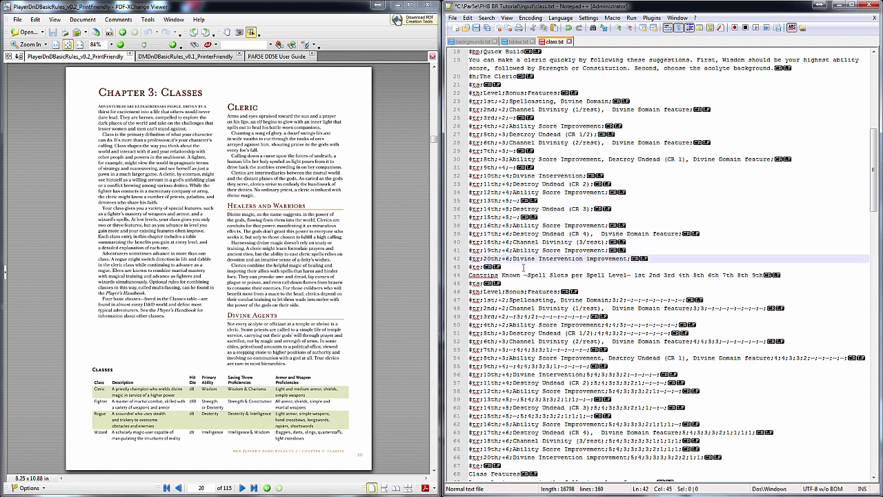
key("Delete")
Change the second table's header to begin with Level;Cantrips;
left_click(523, 267)
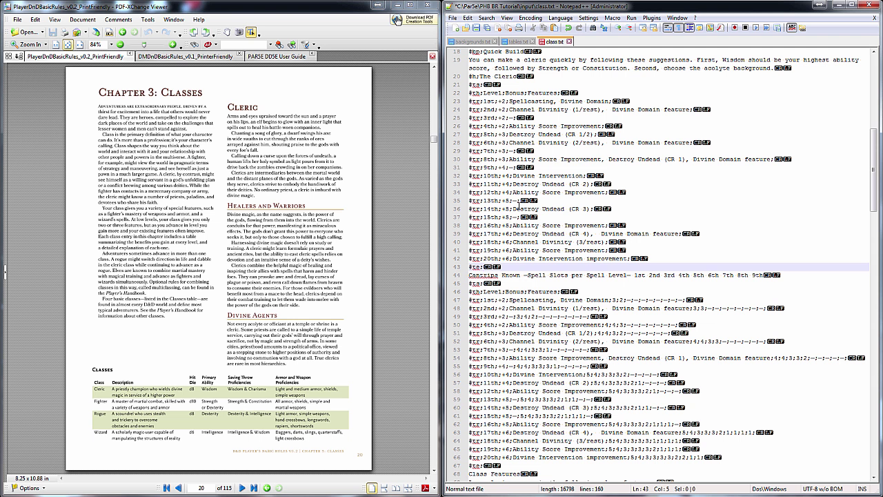
scroll(519, 207, "down", 4)
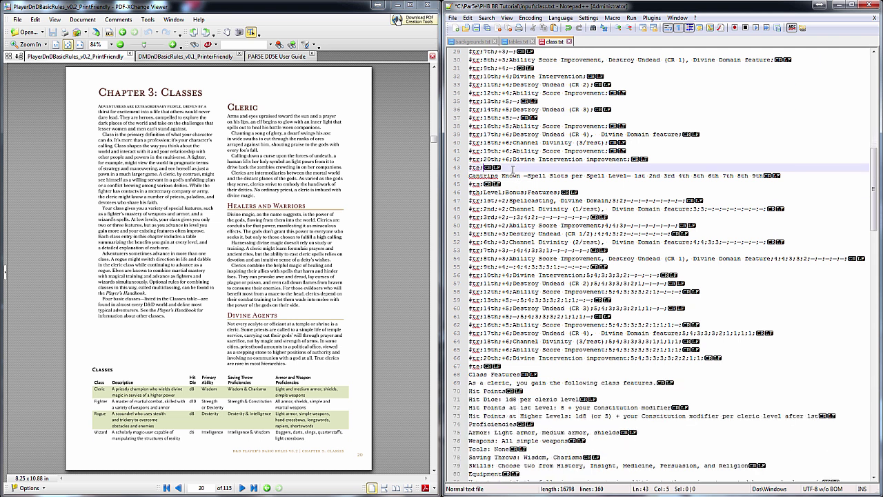
key("Down")
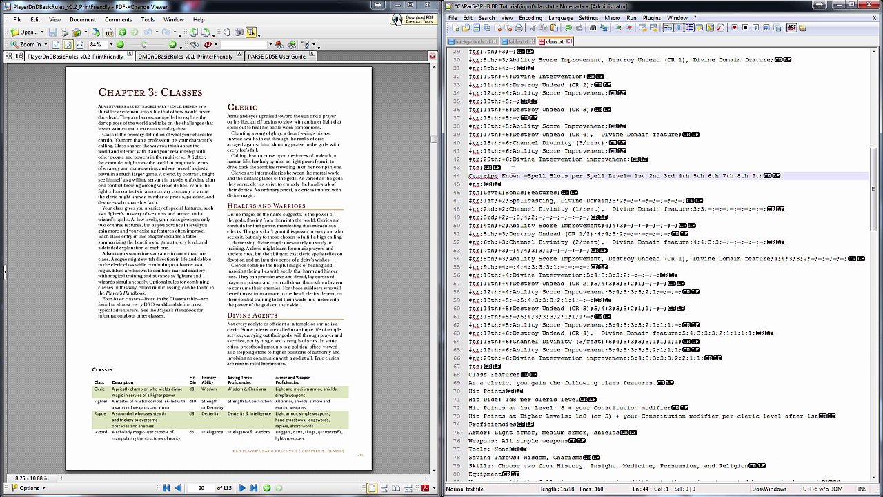
key("Down")
key("Down")
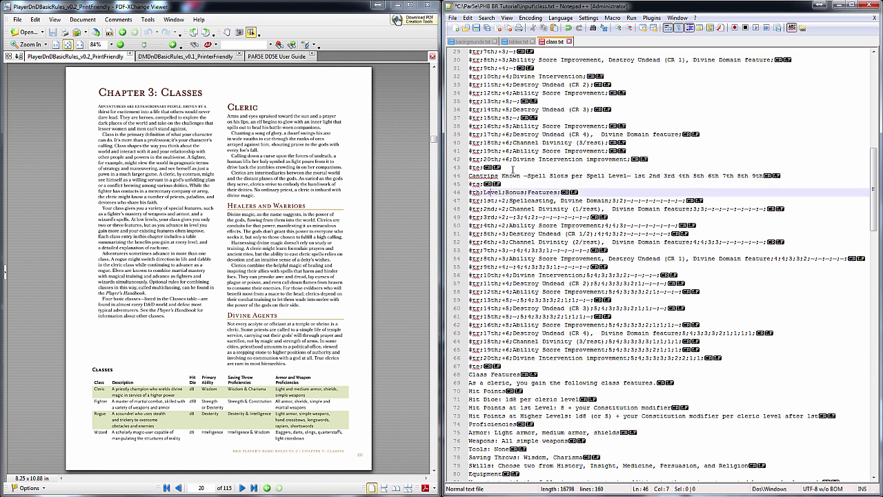
key("Delete")
key("Delete")
key("Delete")
key("Delete")
key("Delete")
key("Delete")
key("Delete")
key("Delete")
key("Delete")
key("Delete")
key("Delete")
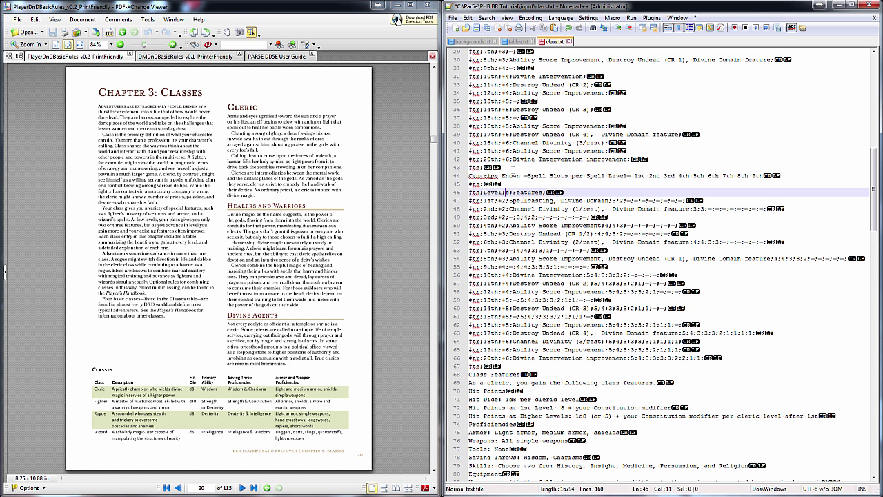
key("Delete")
key("Delete")
key("Delete")
key("Delete")
type("Cantrips;")
Add the 1st–9th level labels to the second header as semicolon-separated columns
left_click_drag(635, 175, 764, 178)
key("ctrl+c")
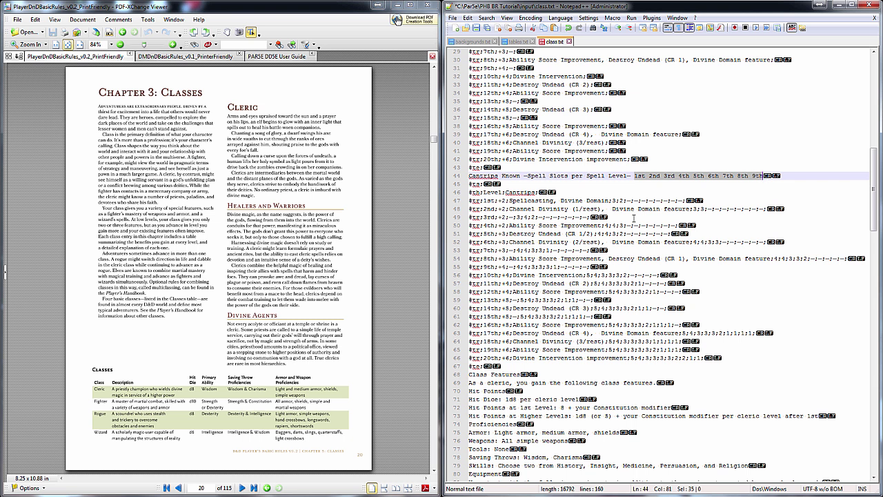
left_click(570, 192)
key("ctrl+v")
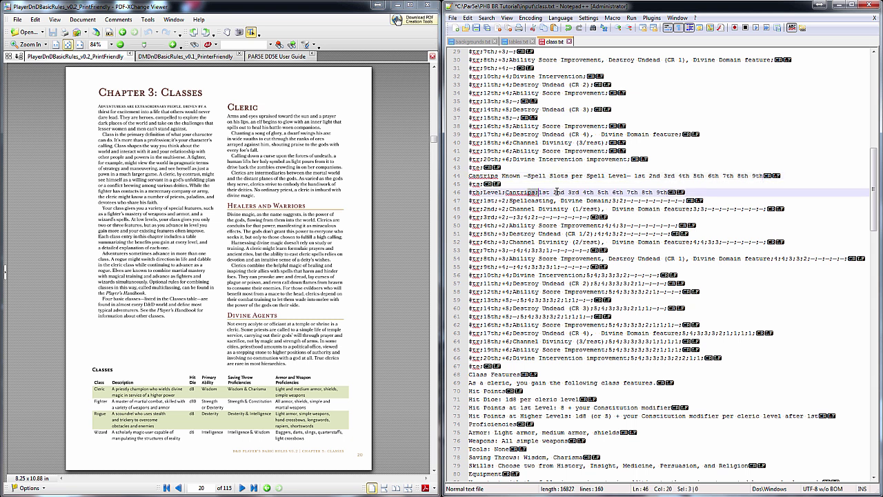
left_click_drag(529, 193, 696, 190)
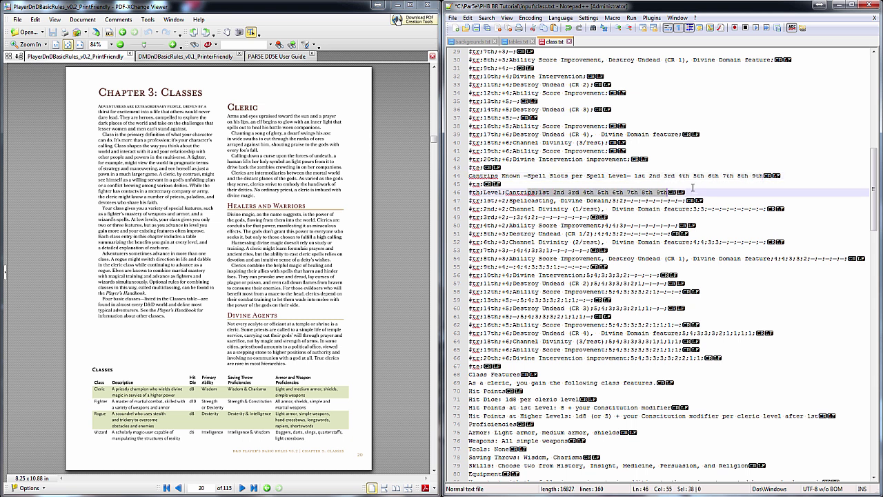
key("ctrl+v")
type(";")
Replace 'Cantrips Known' with a #h; tag and delete the level labels from that caption line
left_click_drag(523, 175, 461, 178)
type("#h;")
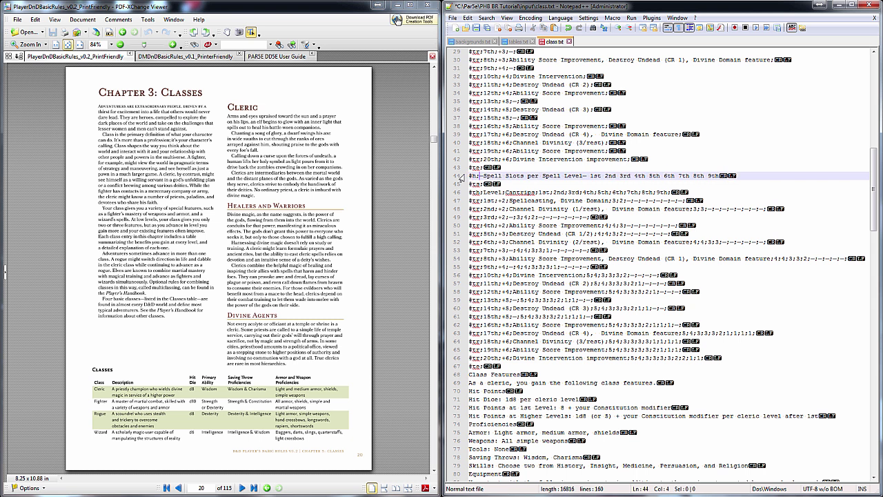
left_click_drag(588, 176, 727, 180)
key("Delete")
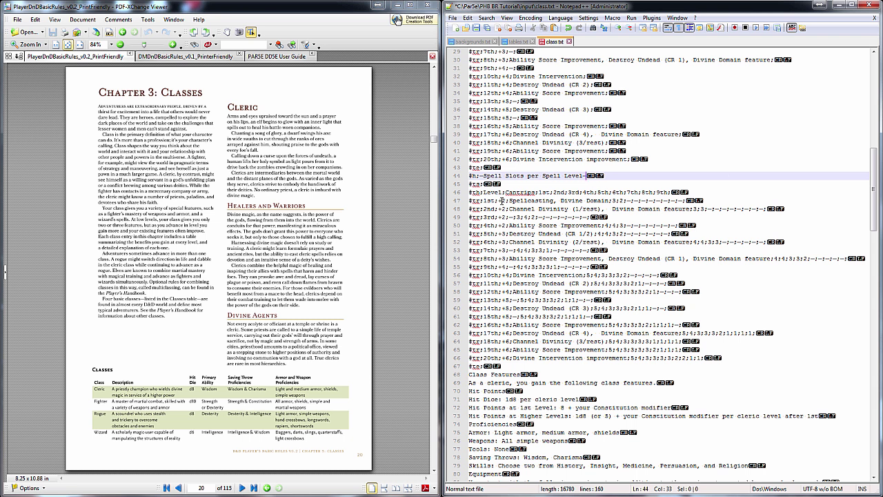
Delete the 1st-level row's bonus and feature fields and select the 2nd row's
left_click_drag(501, 201, 613, 200)
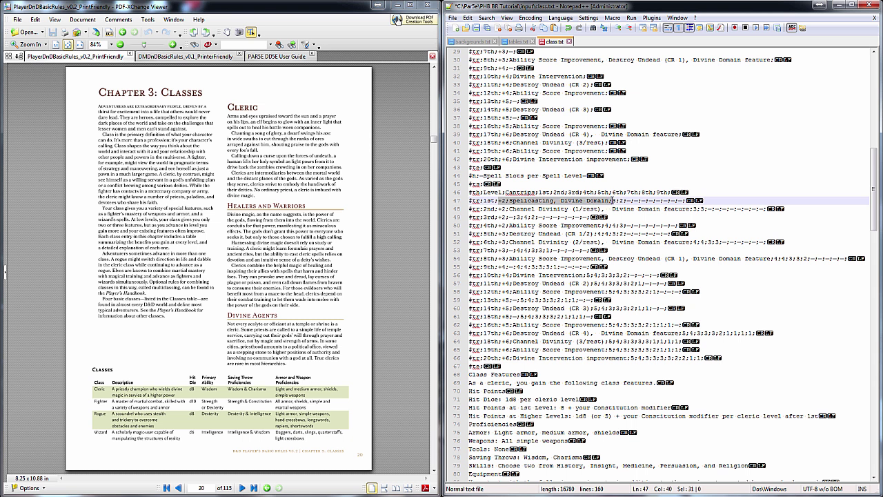
key("Delete")
left_click_drag(498, 208, 693, 212)
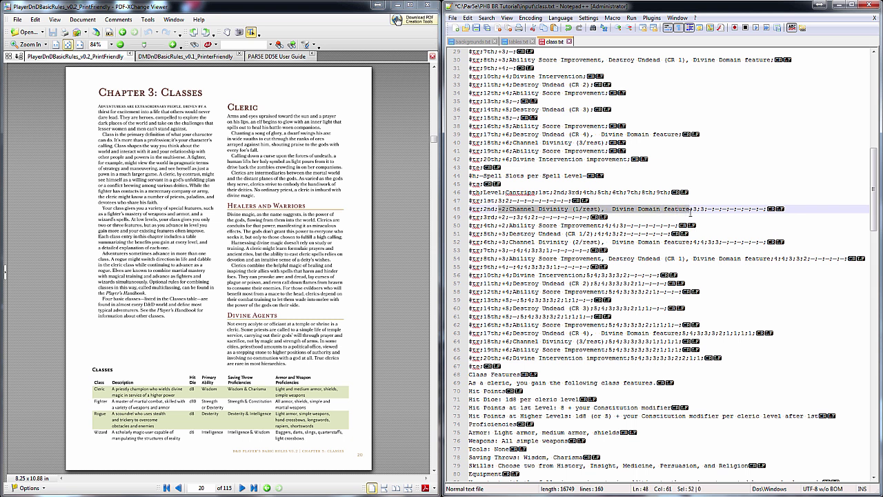
Strip the bonus and feature fields from every remaining Spell Slots row, keeping level and slot counts
key("Delete")
left_click_drag(496, 216, 603, 226)
key("Delete")
key("Delete")
left_click_drag(500, 233, 697, 241)
key("Delete")
key("Delete")
left_click_drag(499, 250, 761, 258)
key("Delete")
key("Delete")
left_click_drag(499, 267, 587, 274)
key("Delete")
key("Delete")
left_click_drag(501, 283, 610, 291)
key("Delete")
key("Delete")
left_click_drag(501, 300, 604, 308)
key("Delete")
key("Delete")
left_click_drag(501, 316, 621, 324)
key("Delete")
key("Delete")
left_click_drag(501, 332, 608, 341)
key("Delete")
key("Delete")
left_click_drag(501, 349, 607, 349)
key("Delete")
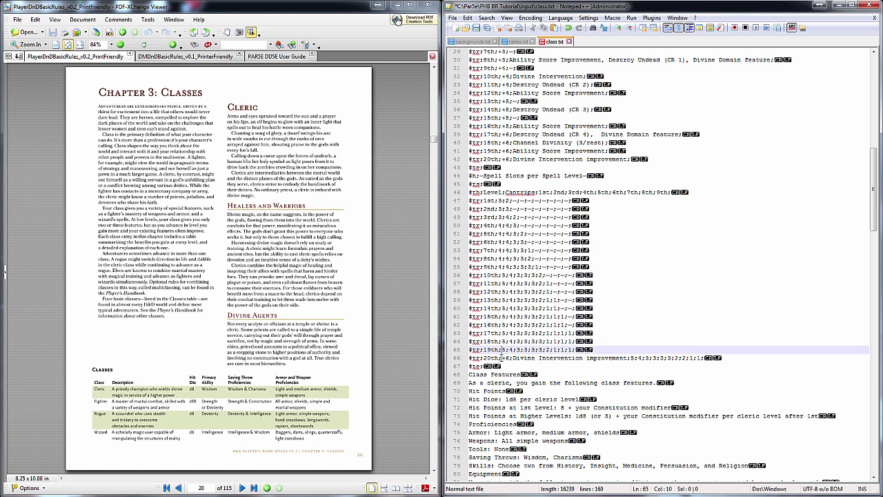
left_click_drag(501, 357, 631, 358)
key("Delete")
Tag the Class Features line as a heading with #h;
left_click(628, 366)
scroll(598, 155, "down", 9)
scroll(595, 131, "down", 2)
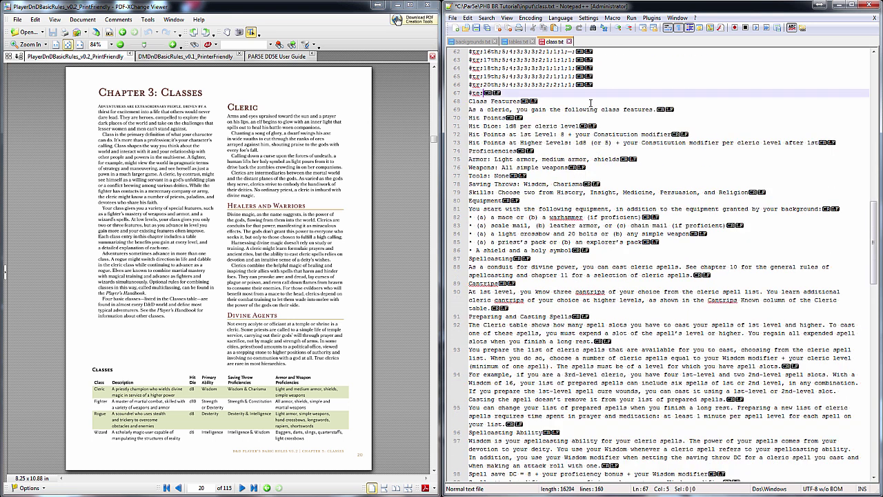
key("Down")
key("Home")
type("#h;")
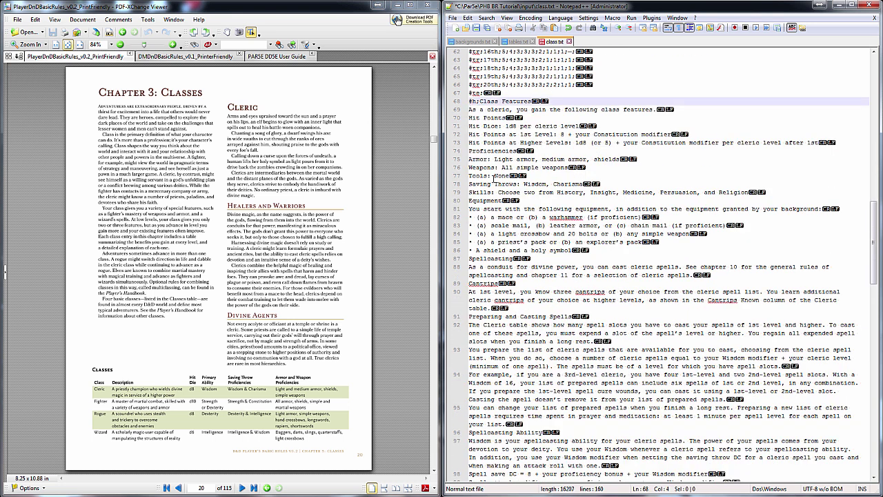
scroll(842, 208, "up", 10)
key("ctrl+z")
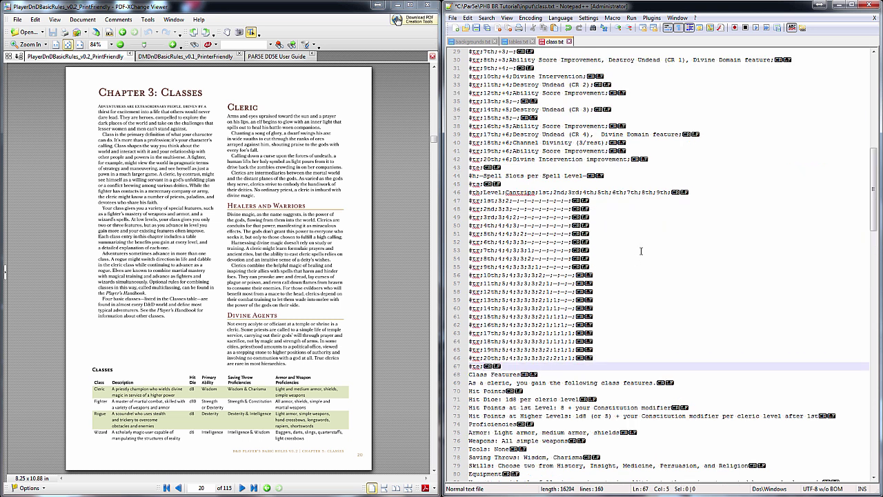
scroll(649, 249, "down", 4)
scroll(643, 239, "down", 5)
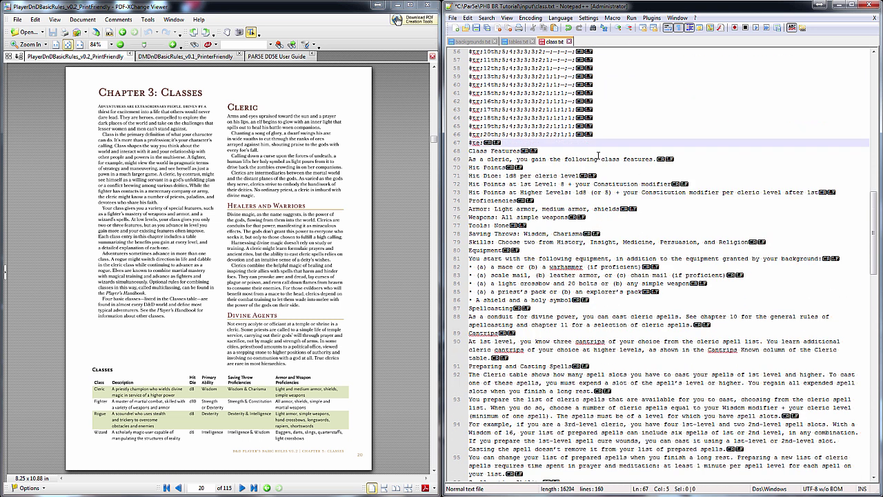
scroll(586, 152, "down", 2)
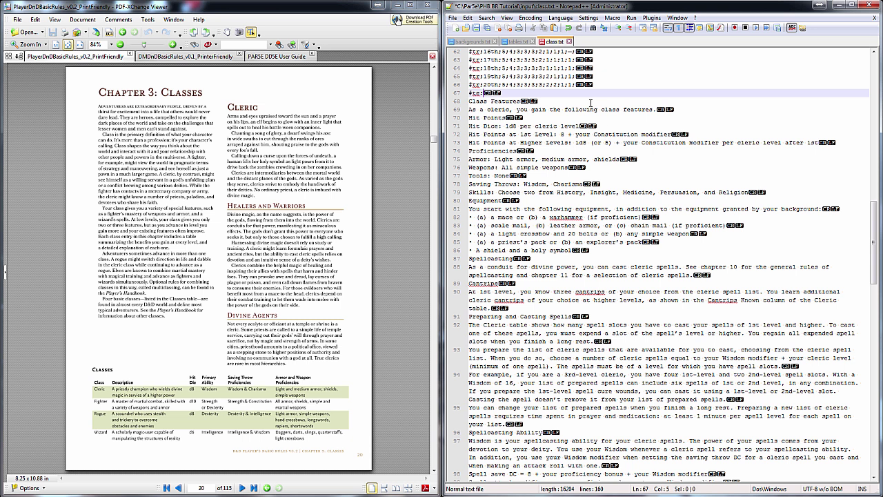
left_click(471, 101)
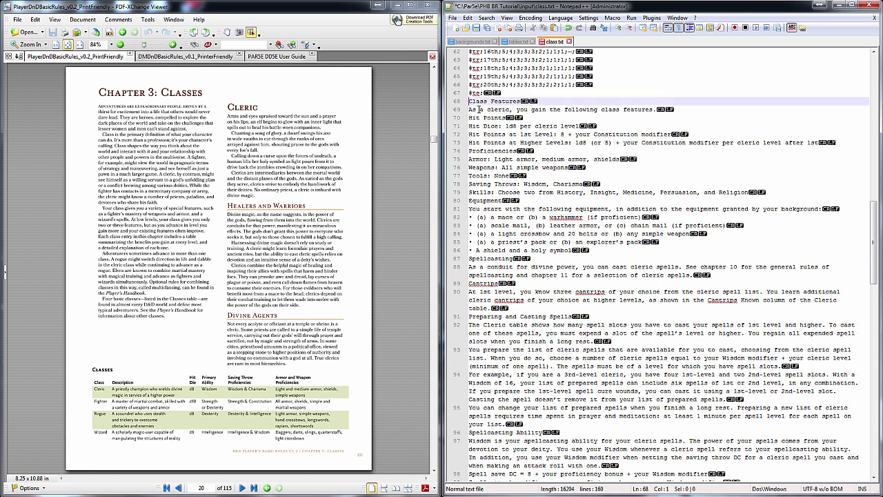
type("#h;")
Open a #ls; list below the equipment intro and tag the mace option with #li;
left_click(836, 209)
key("Return")
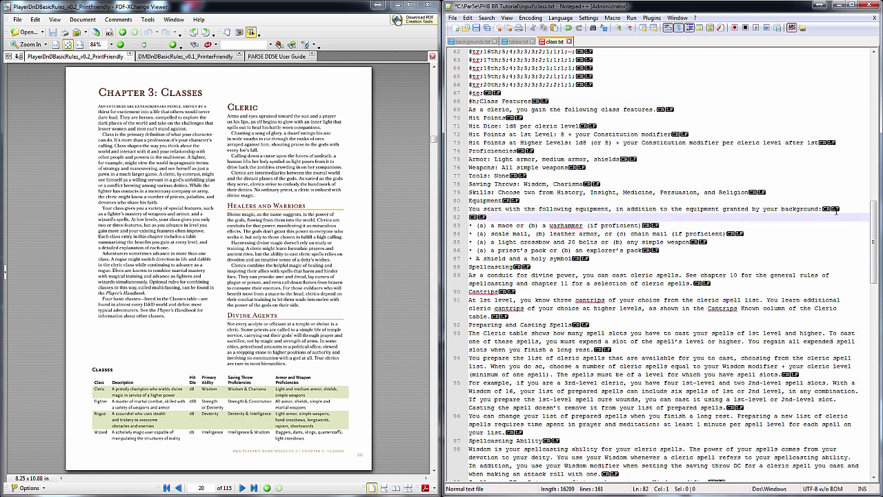
type("#ls;")
key("Return")
type("#li;")
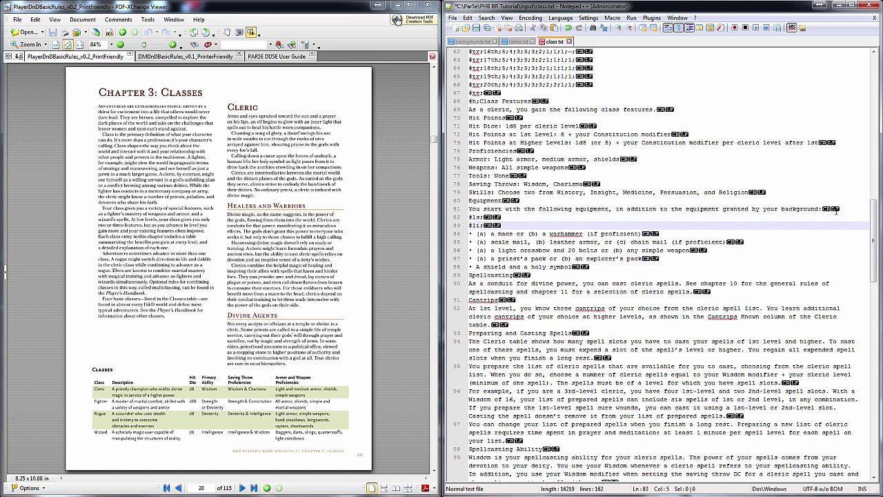
key("Delete")
key("Delete")
key("Delete")
key("shift+Left")
key("shift+Left")
key("shift+Left")
key("shift+Left")
key("ctrl+c")
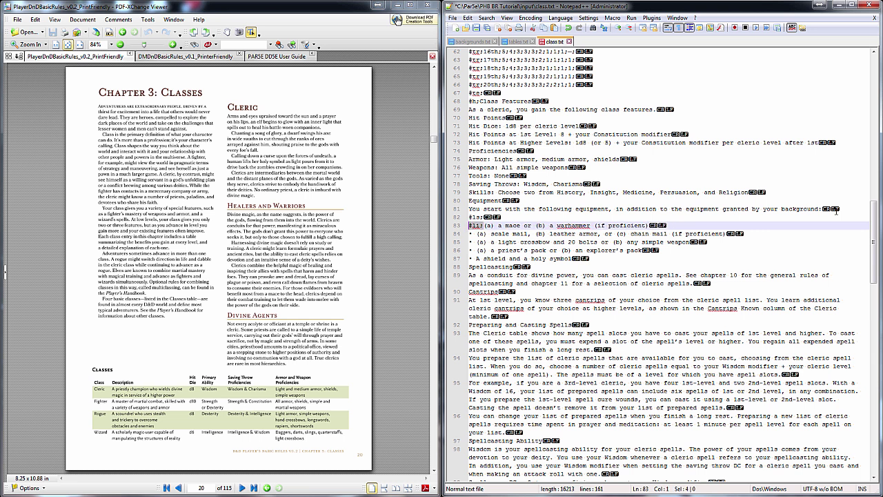
Replace the bullets on the scale mail and crossbow options with #li; tags
key("Down")
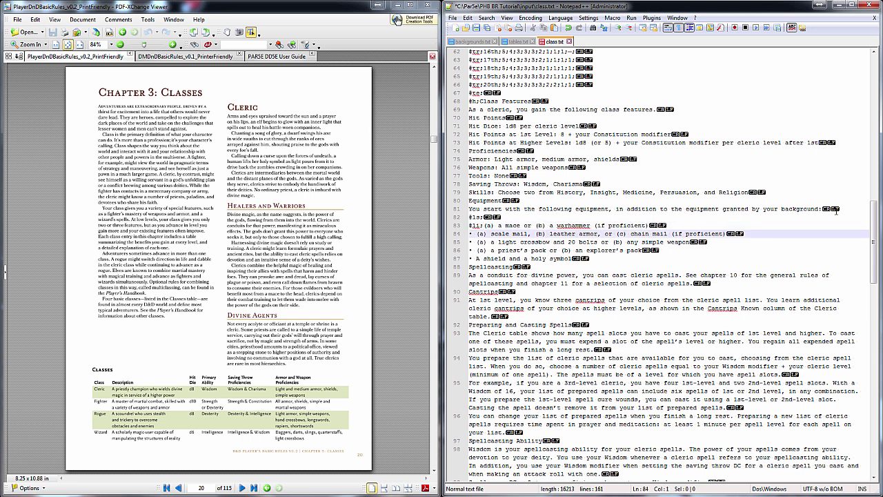
key("ctrl+v")
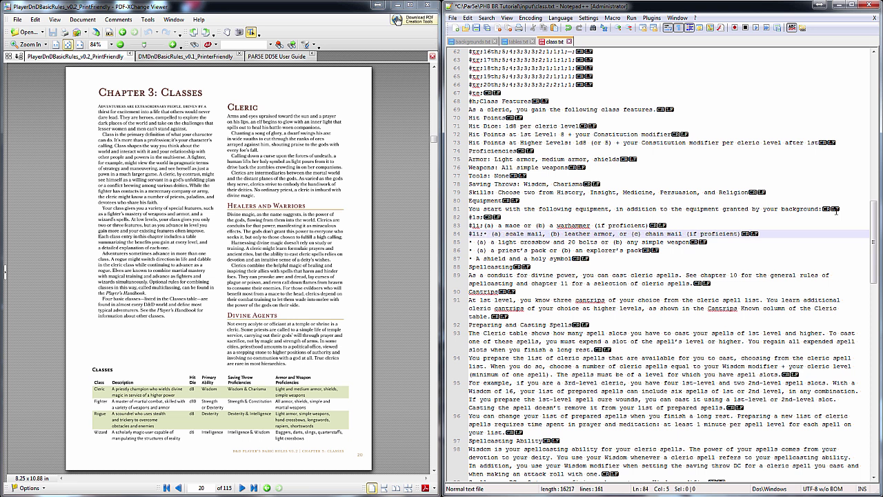
key("Delete")
key("Delete")
key("Down")
key("Home")
key("ctrl+v")
key("Delete")
key("Delete")
key("Down")
Replace the priest's pack and shield bullets with #li;, then close the list with #le;
key("Home")
key("ctrl+v")
key("Delete")
key("Delete")
key("Down")
key("Home")
key("ctrl+v")
key("Delete")
key("Delete")
key("Down")
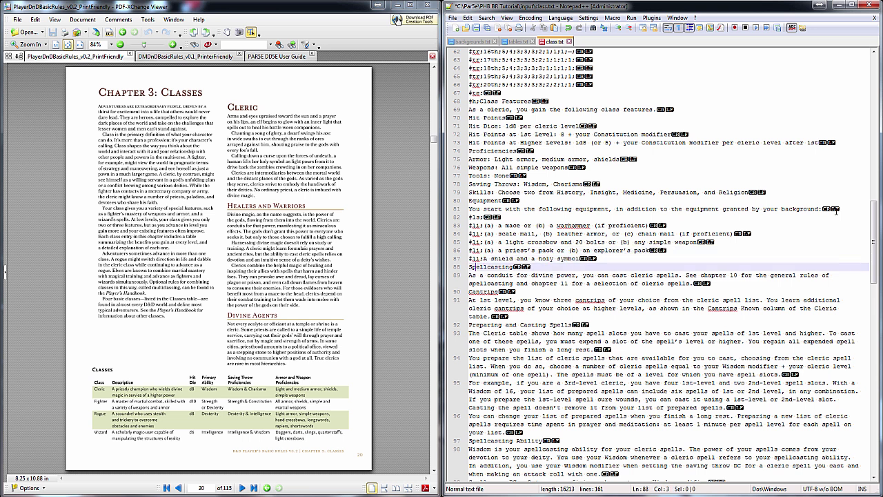
type("#le;")
key("Return")
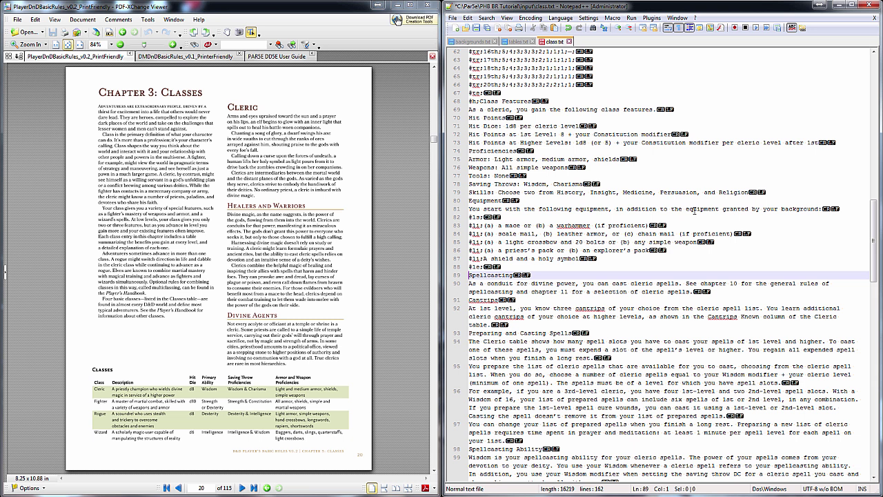
Prefix the Spellcasting heading with #fc: and append level 1 at its end
scroll(216, 269, "down", 1)
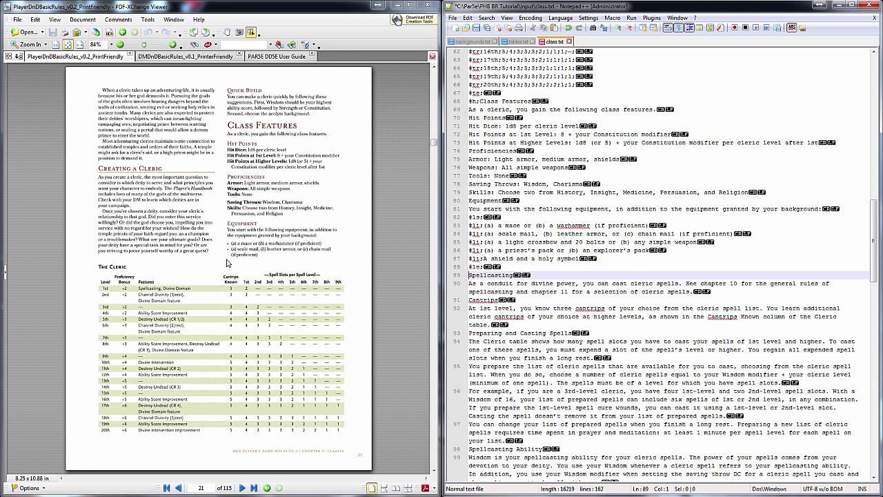
scroll(228, 264, "down", 1)
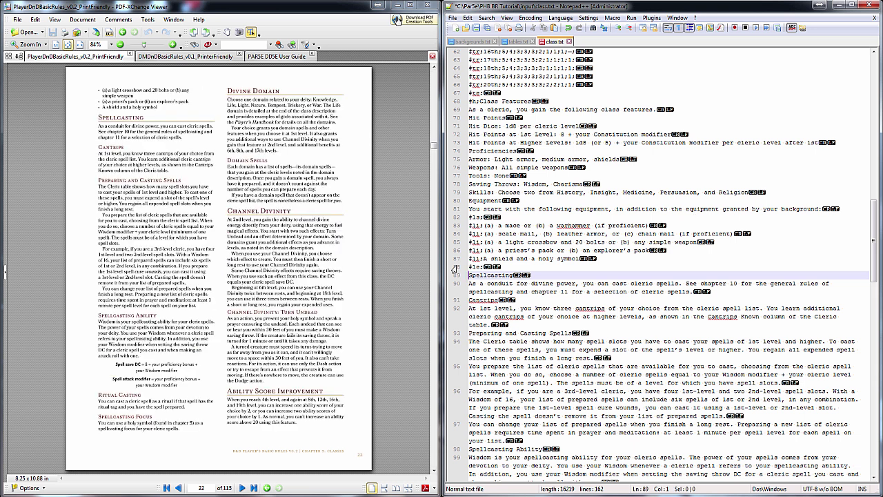
type("#fc:")
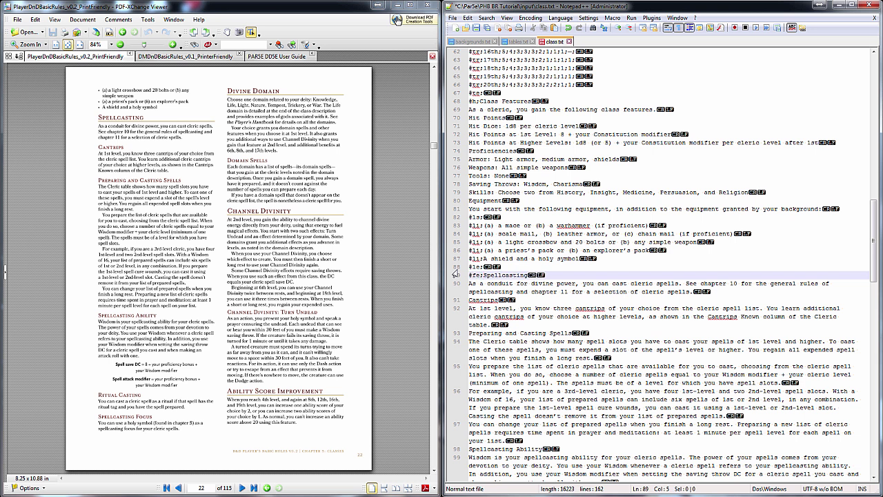
left_click(561, 276)
type(":")
type("1")
Prefix Cantrips and Preparing and Casting Spells with #hp:, and Spellcasting Ability with #bp:
left_click(471, 334)
scroll(582, 355, "down", 2)
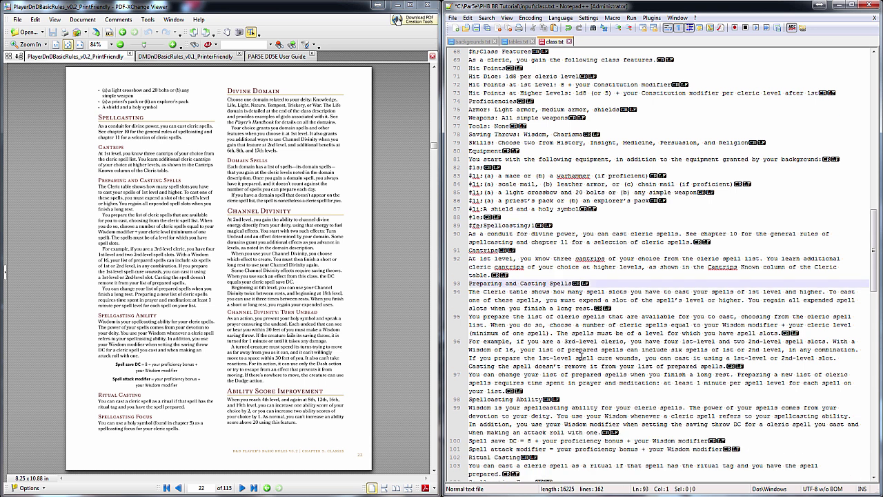
left_click(470, 250)
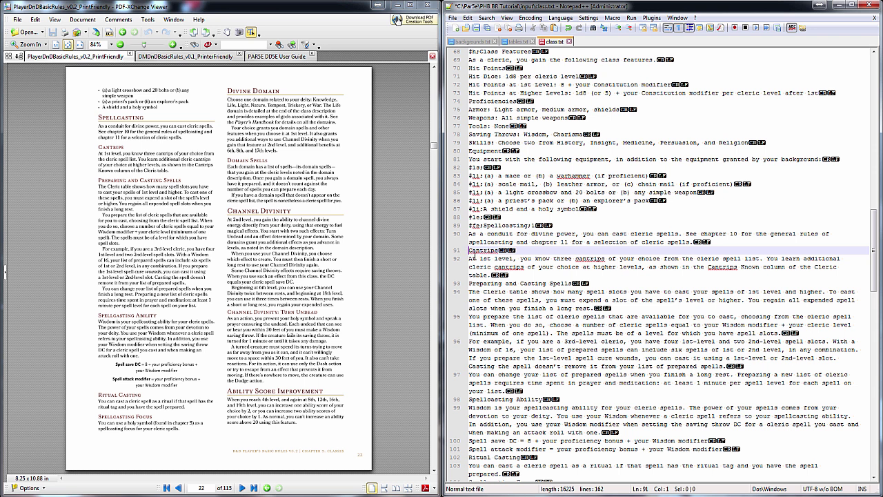
type("#hp:")
left_click(470, 283)
type("#hp:")
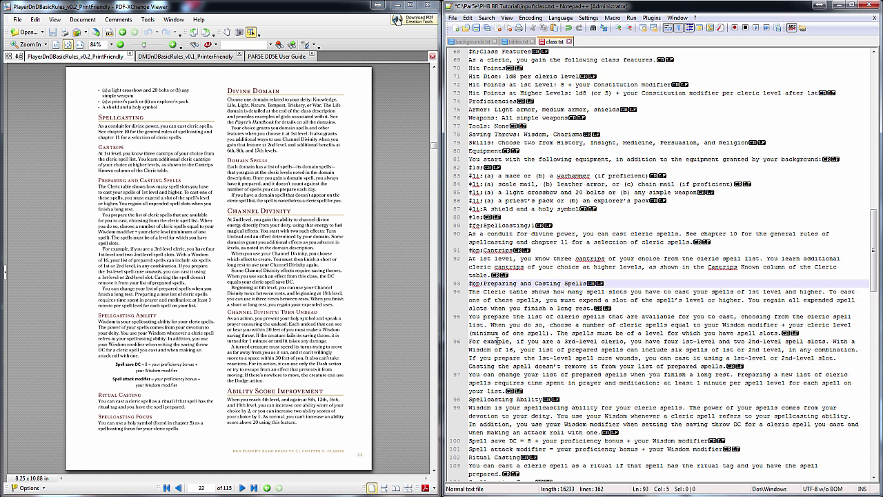
scroll(497, 340, "down", 2)
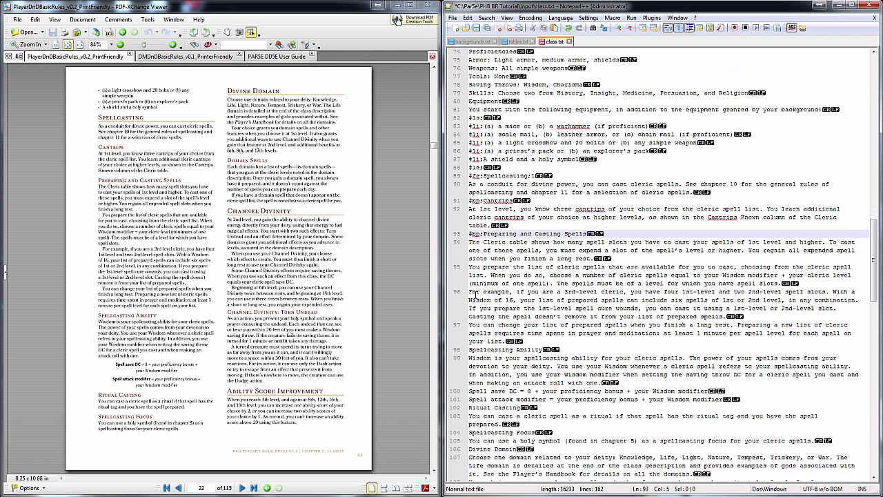
left_click(469, 350)
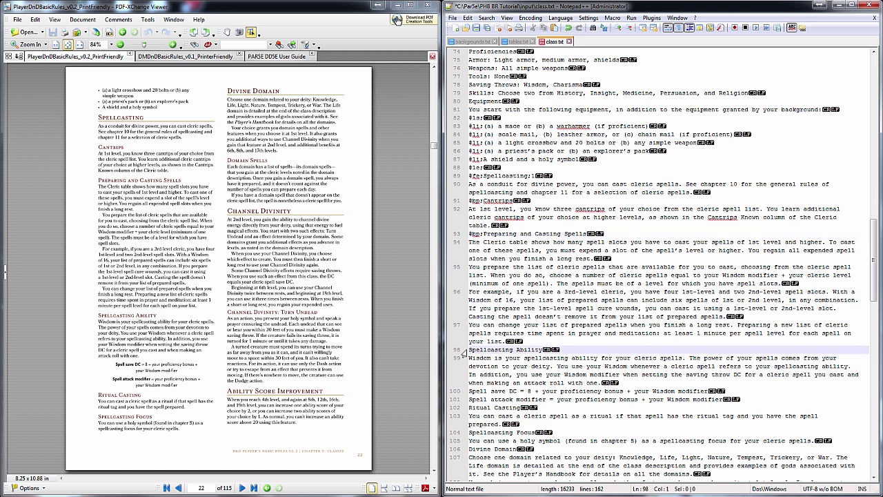
type("#bp:")
scroll(464, 353, "down", 2)
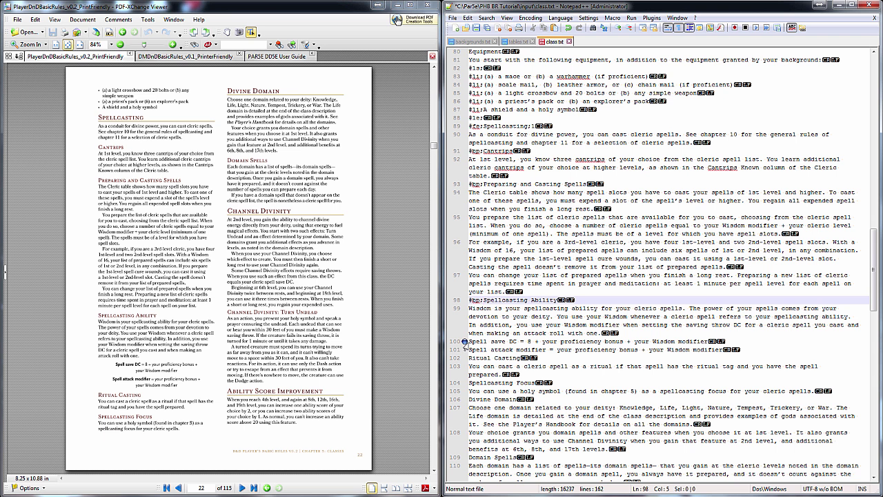
Make the Spell save DC and Spell attack modifier labels bold with Ctrl+B
left_click(471, 342)
left_click_drag(469, 341, 518, 343)
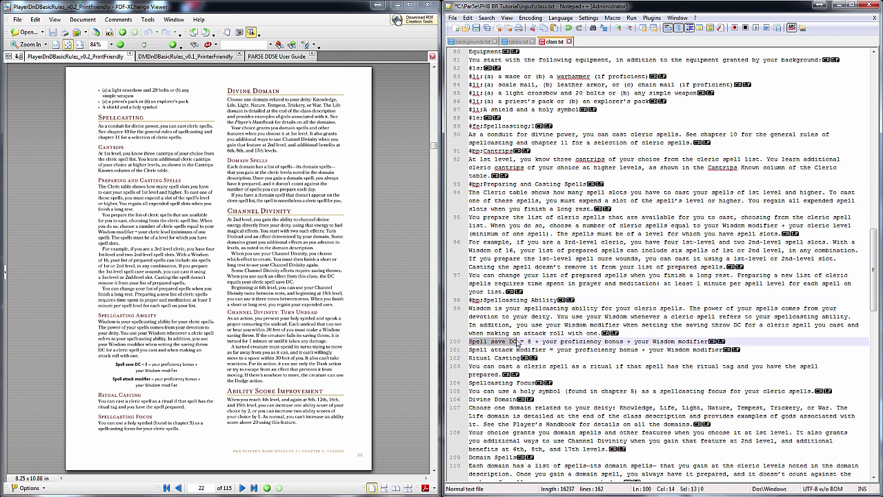
key("ctrl+b")
left_click_drag(470, 350, 548, 350)
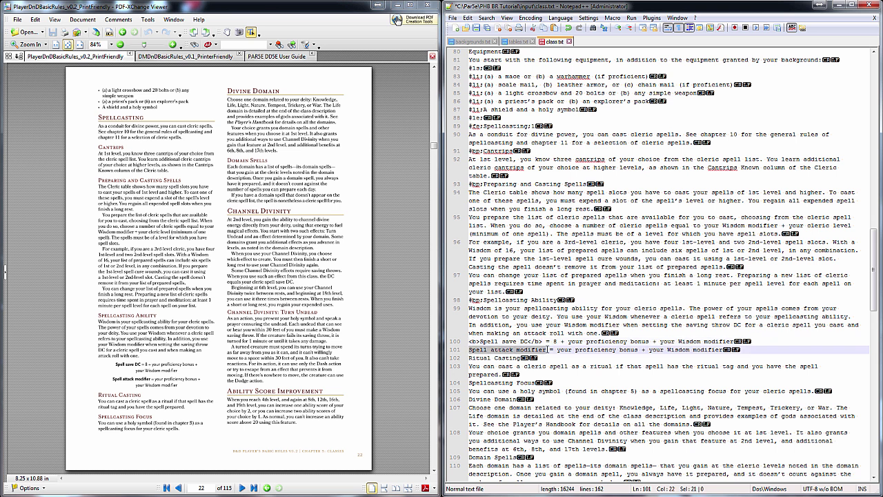
key("ctrl+b")
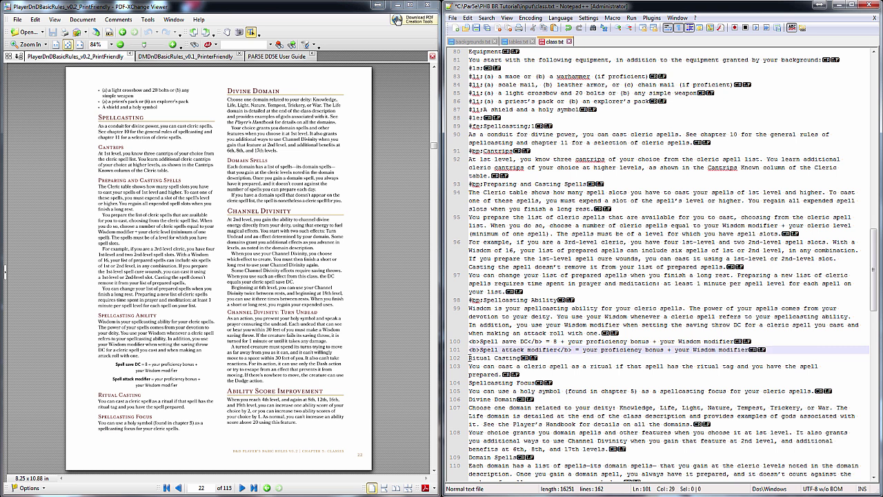
Prefix the Ritual Casting line with #kp:
left_click(469, 357)
type("#kp:")
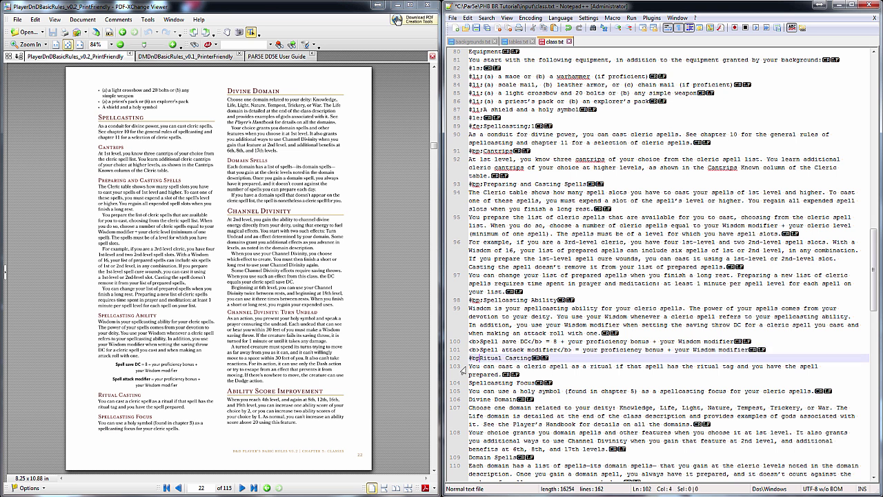
scroll(548, 338, "down", 3)
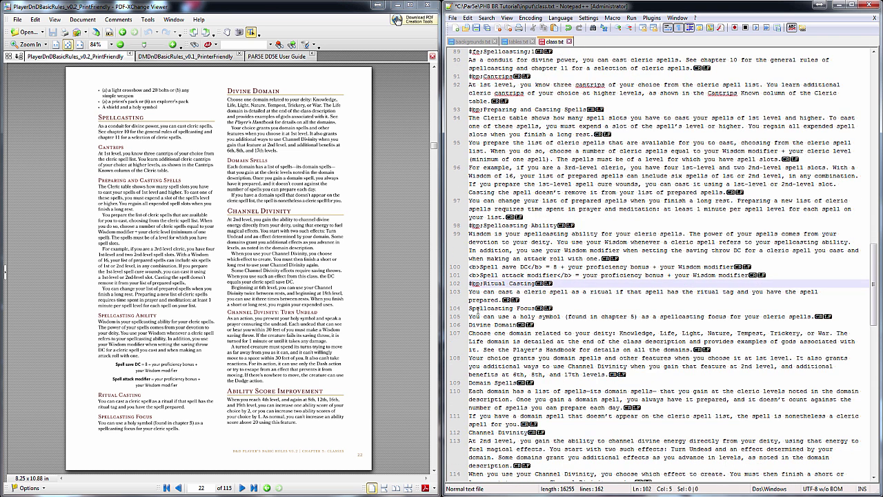
Prefix the Spellcasting Focus line with #bp:
left_click(473, 308)
key("Home")
type("#bp:")
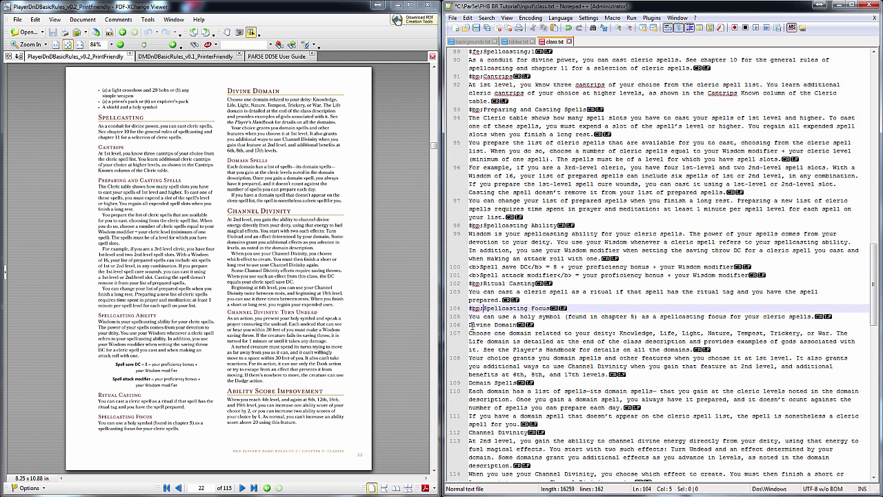
Tag Divine Domain with #fe: and levels ;1,2,6,8,17
left_click(471, 325)
type("#fe:")
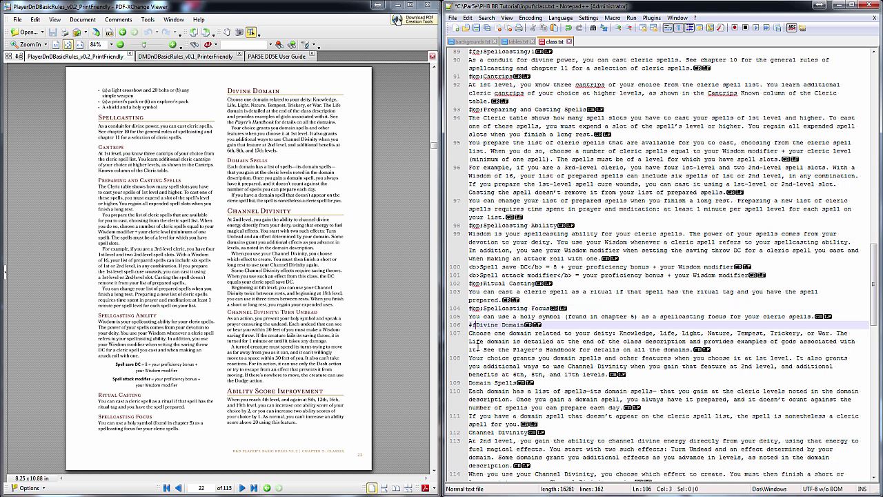
left_click(574, 324)
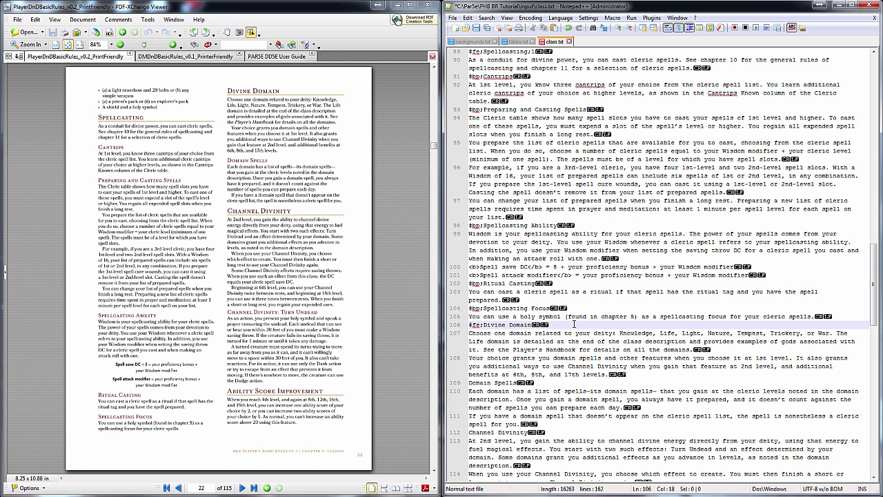
type(";1,2,6,8,17")
Prefix the Domain Spells line with #bp:
scroll(494, 283, "down", 4)
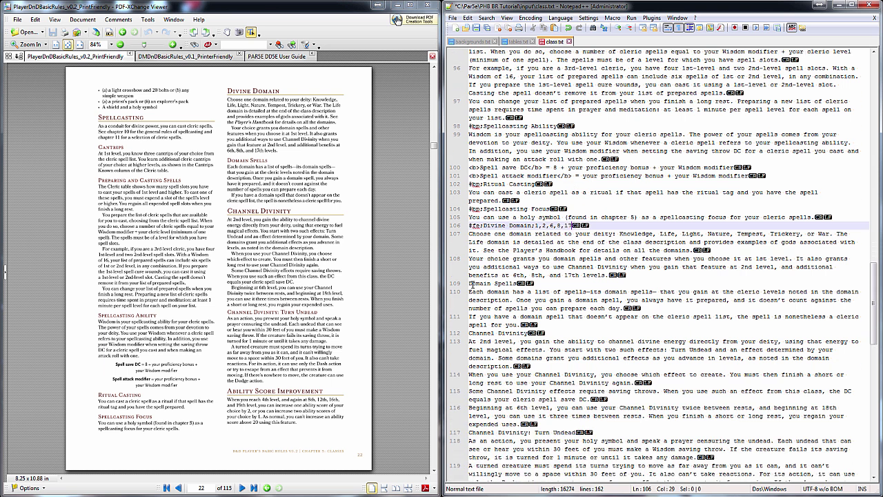
left_click(473, 282)
key("Home")
type("#bp:")
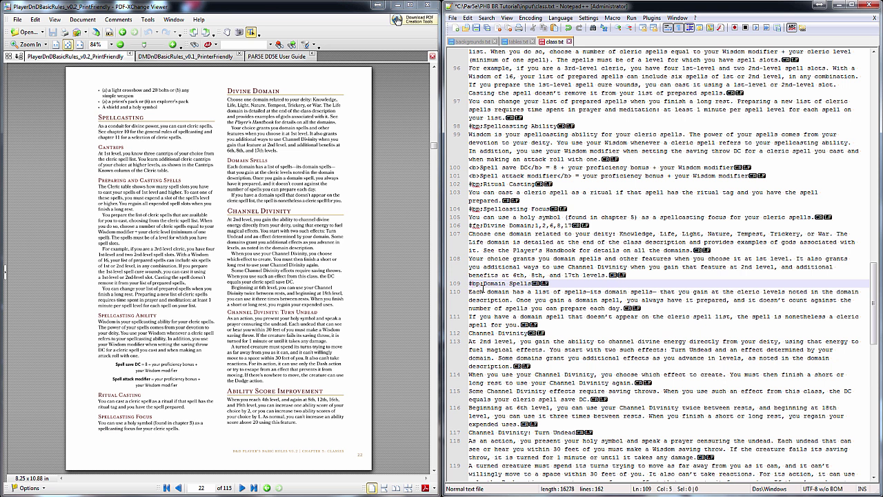
left_click(471, 333)
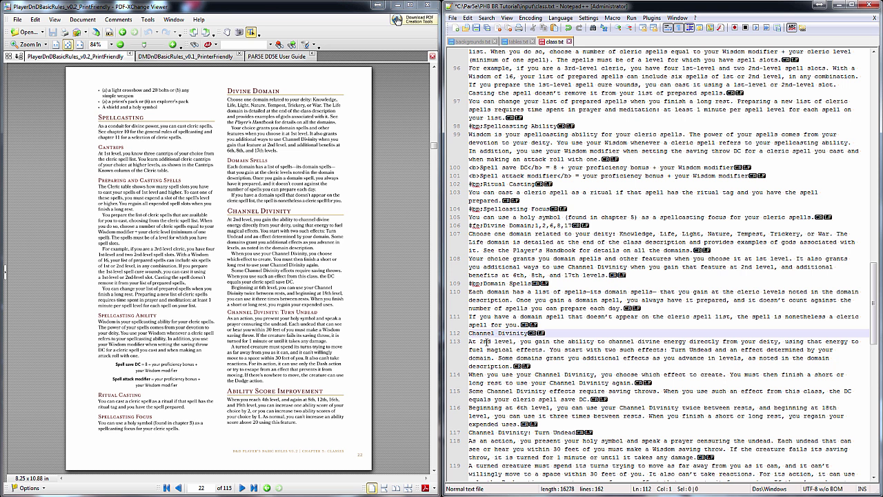
Tag Channel Divinity with #fe: and levels ;2,6
type("#fe:")
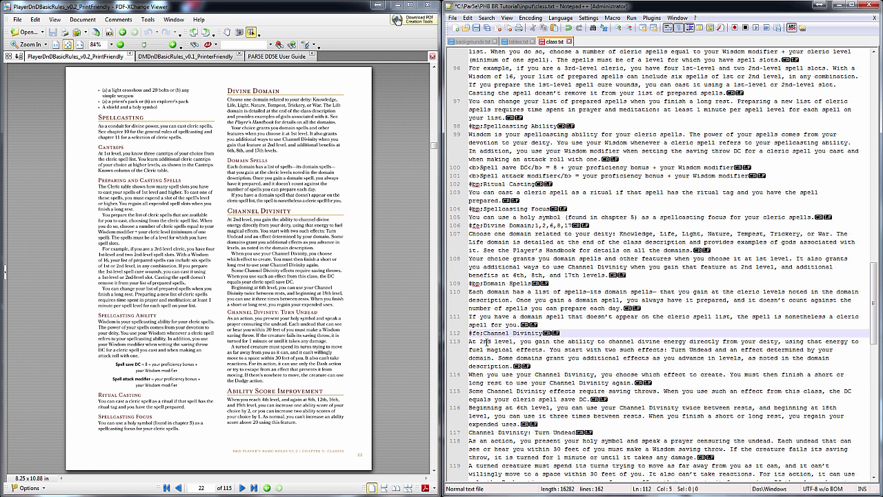
left_click(614, 336)
type("2,6")
key("BackSpace")
key("BackSpace")
key("BackSpace")
type(";2,6")
Prefix the Channel Divinity: Turn Undead subheading with #kp:
left_click(470, 432)
type("#kp:")
scroll(517, 325, "down", 1)
scroll(517, 325, "down", 3)
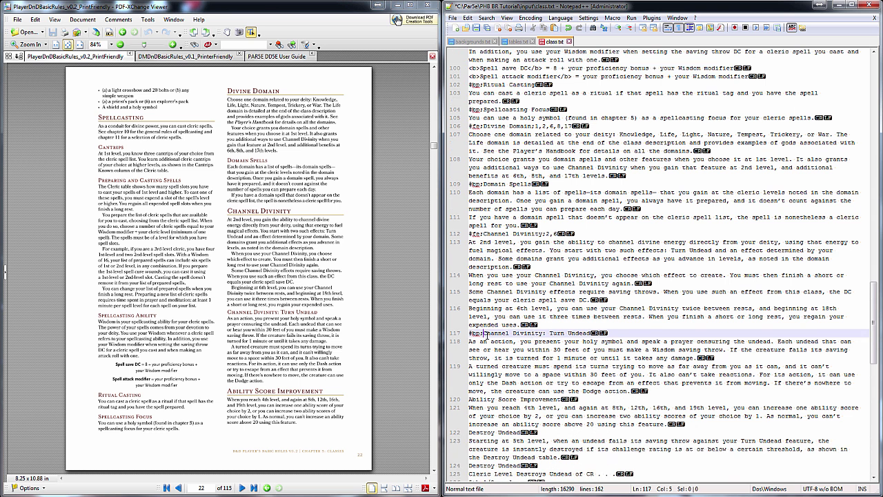
scroll(487, 335, "down", 2)
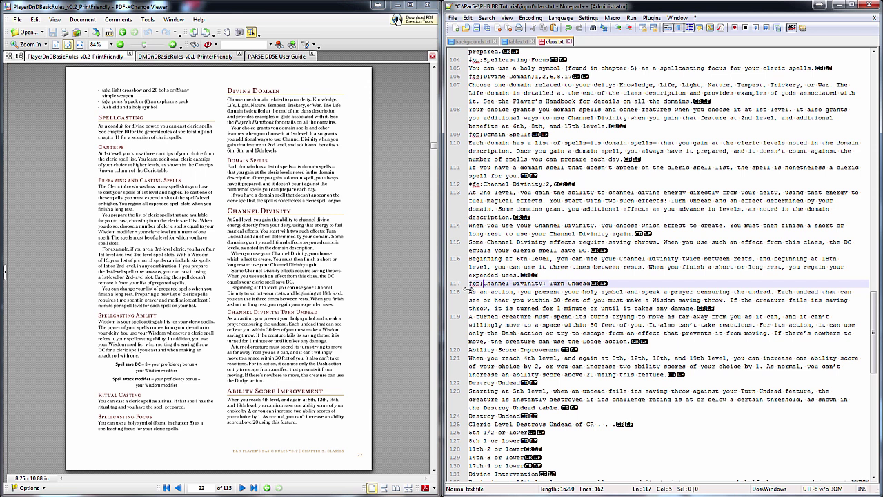
scroll(529, 291, "down", 3)
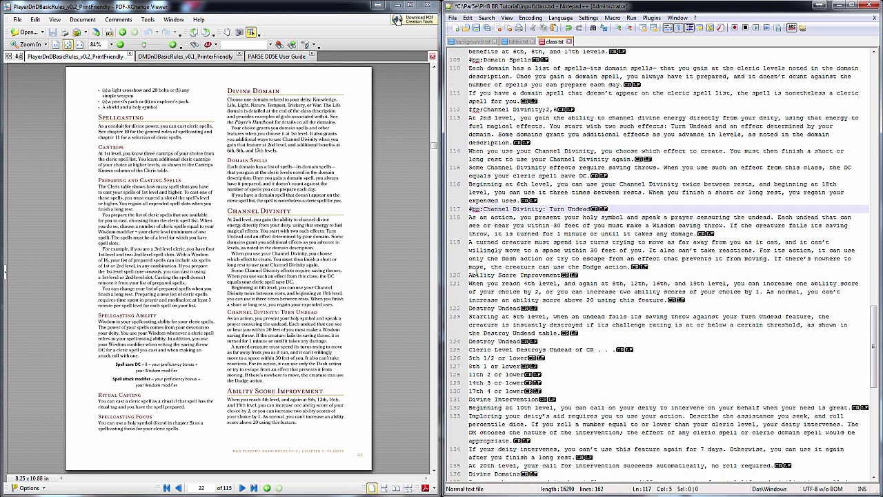
Correct the Turn Undead tag code to kp
left_click(481, 209)
key("BackSpace")
key("BackSpace")
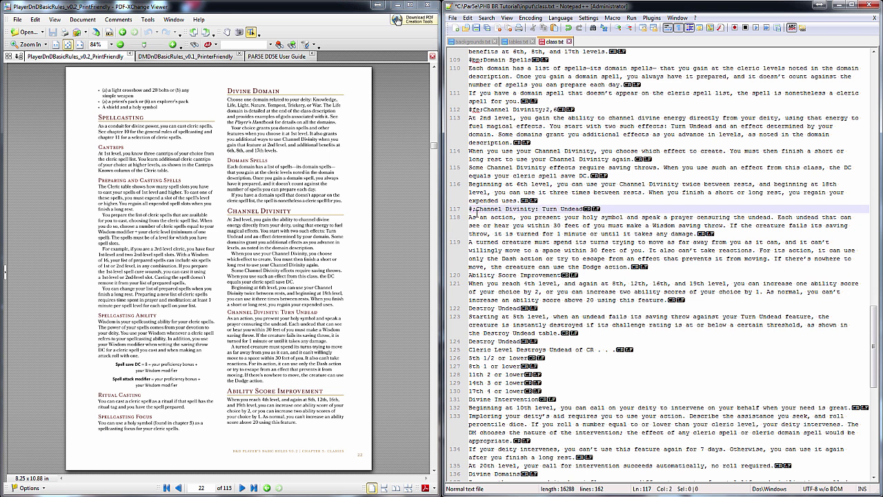
type("kp")
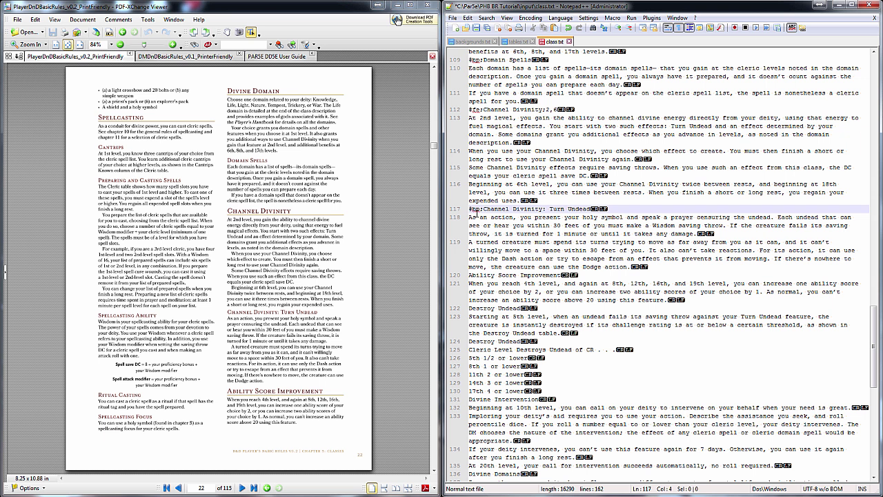
Tag Ability Score Improvement with #fe: and levels ;4,8,12,16,19
scroll(522, 269, "down", 1)
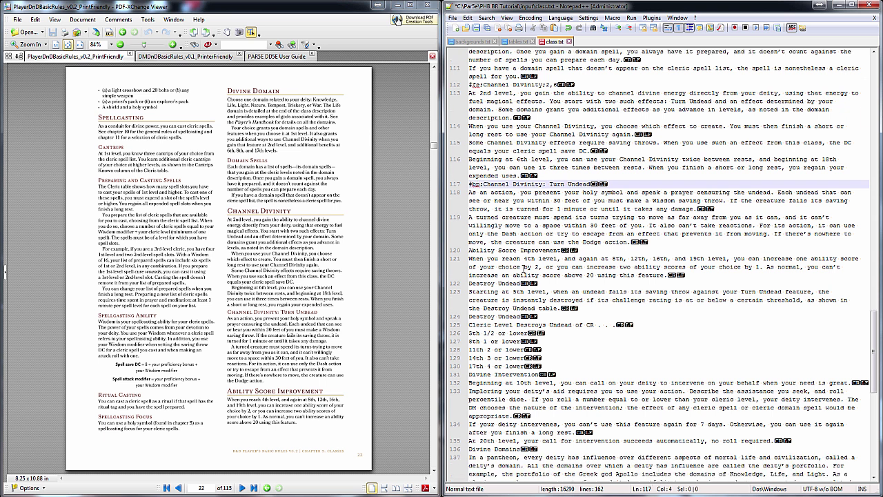
left_click(471, 250)
type("#fe:")
left_click(599, 250)
type(";4")
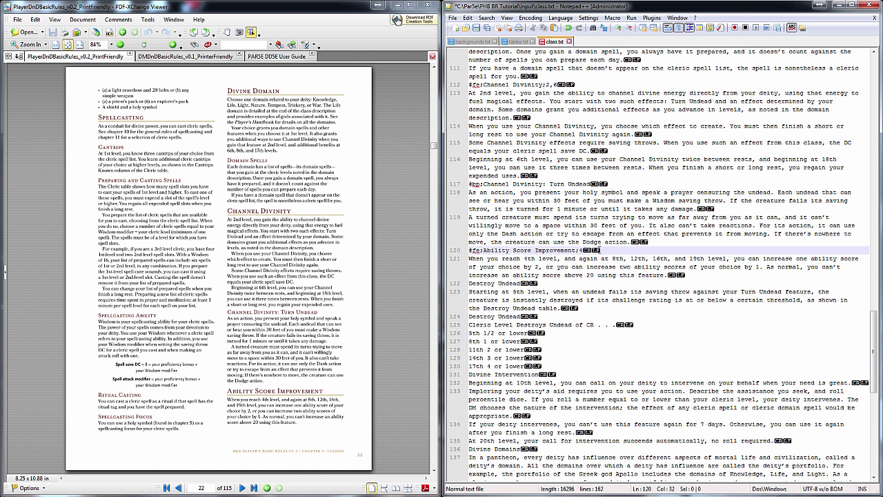
type(",8,12,16,19")
Tag Destroy Undead with #fe: and level :5
left_click(473, 284)
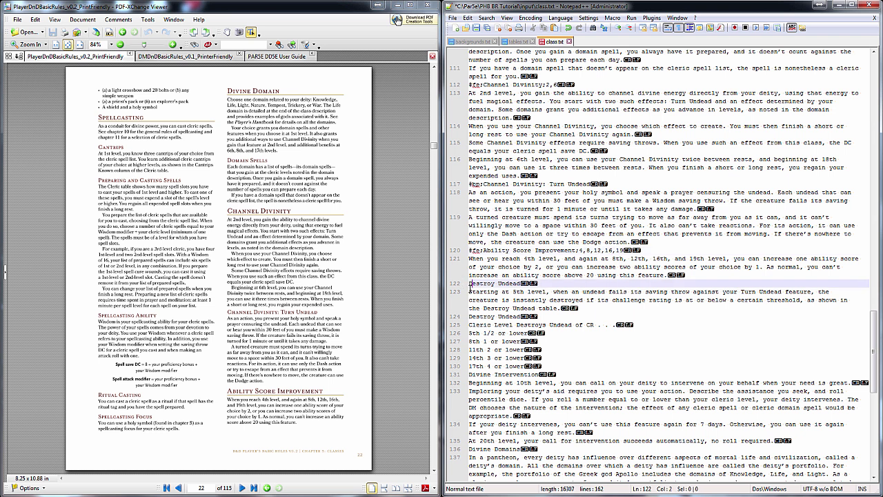
scroll(355, 317, "down", 3)
key("Home")
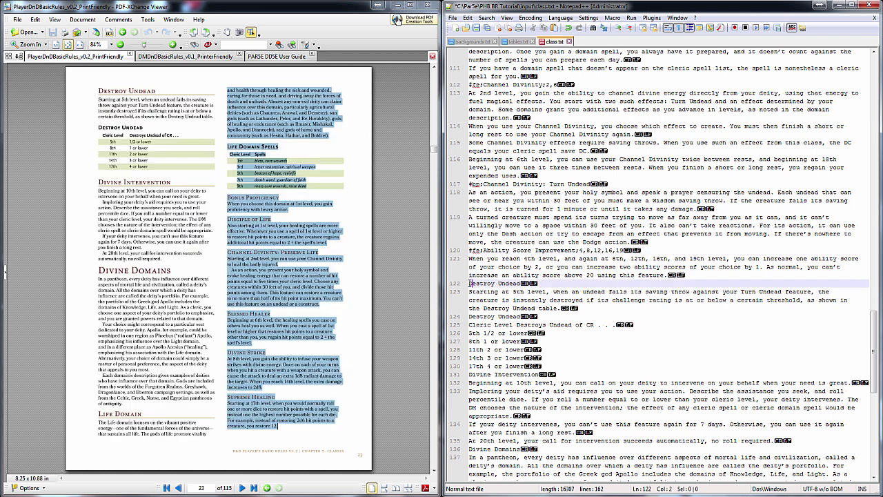
type("#fe:")
left_click(578, 283)
type(":5")
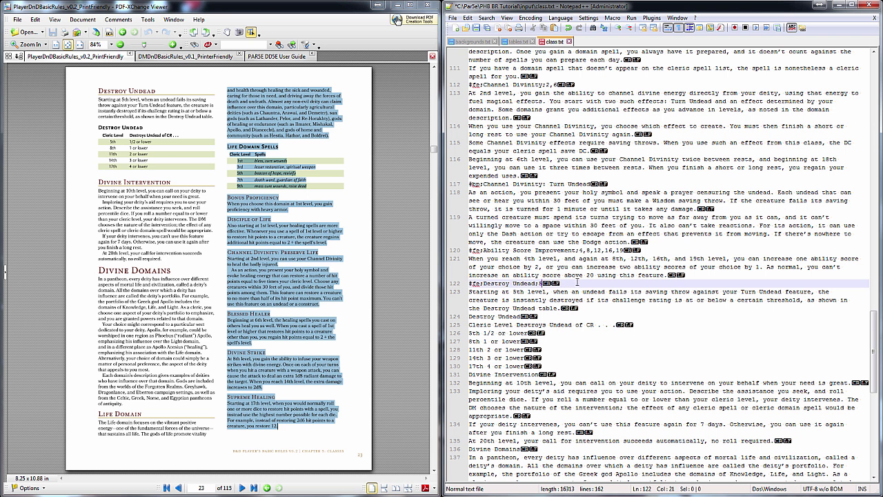
Prefix the Destroy Undead table title with #bp: and select the table lines
left_click(471, 316)
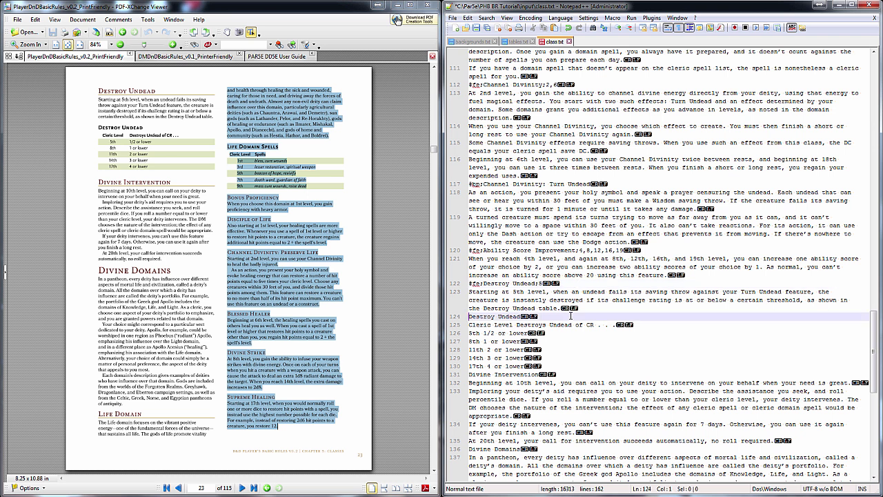
scroll(571, 316, "down", 2)
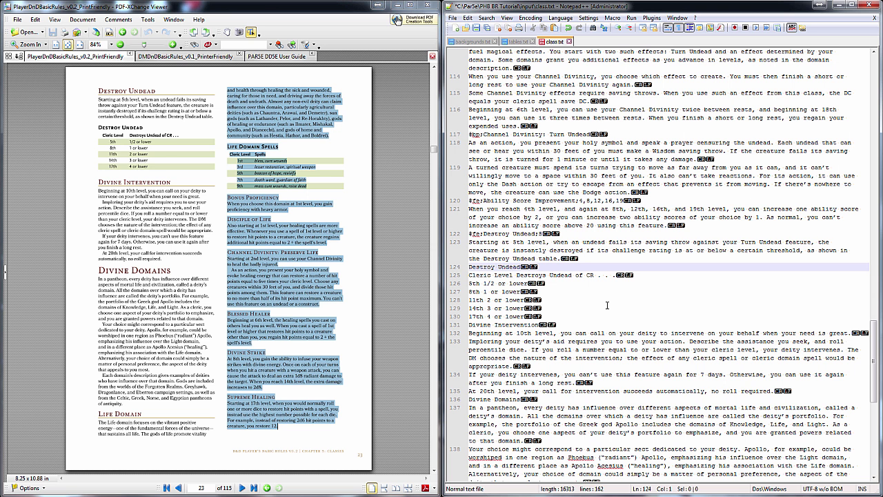
type("#bp:")
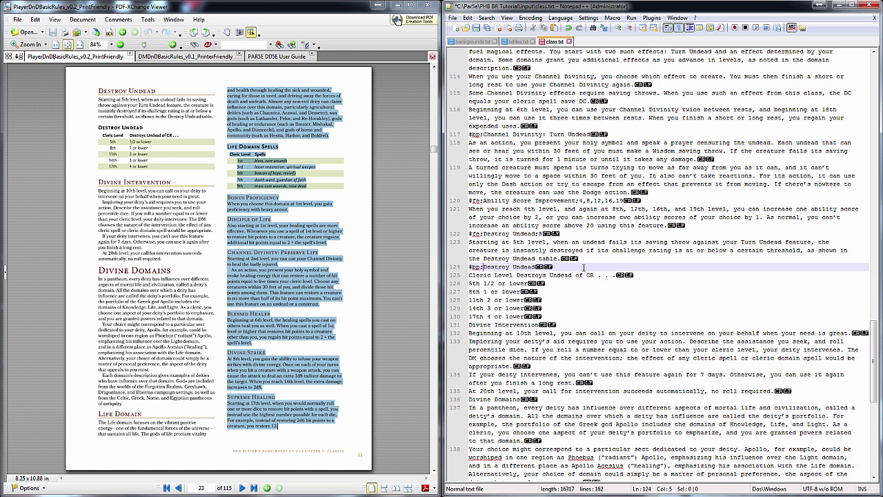
left_click_drag(470, 275, 542, 316)
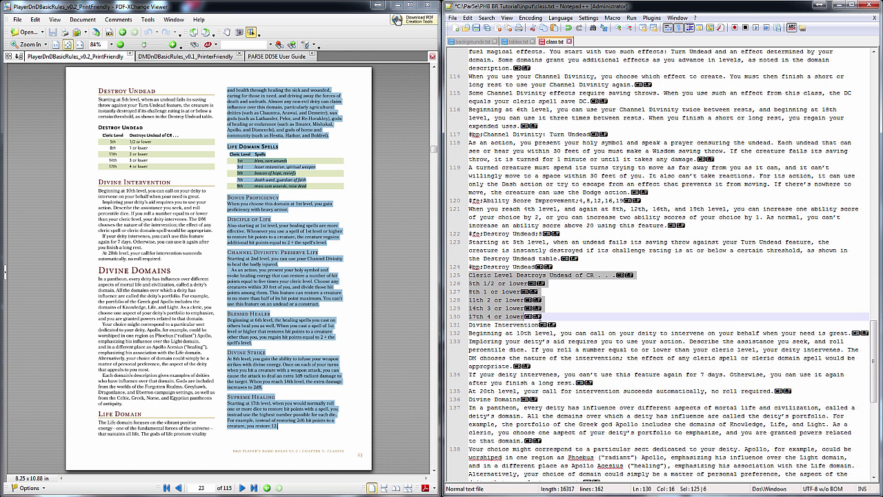
Run the table macro on the Destroy Undead lines and turn the first row into a #th: header
key("ctrl+shift+p")
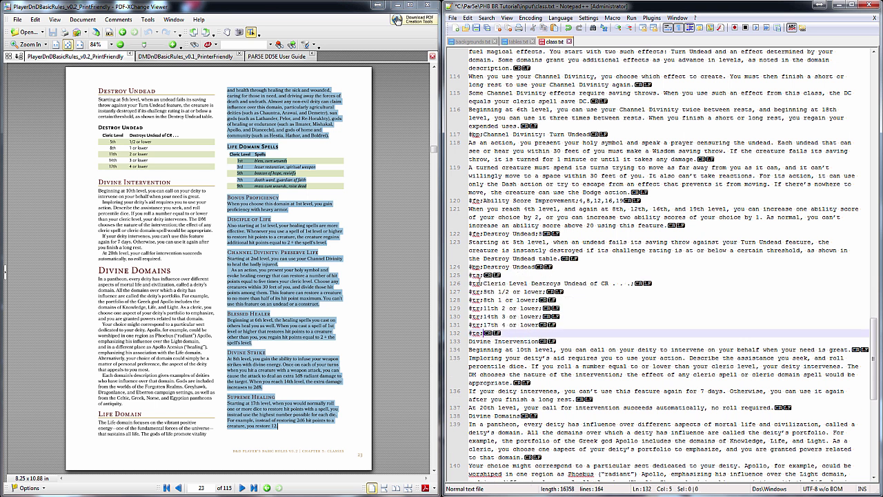
left_click(481, 284)
key("BackSpace")
type("h")
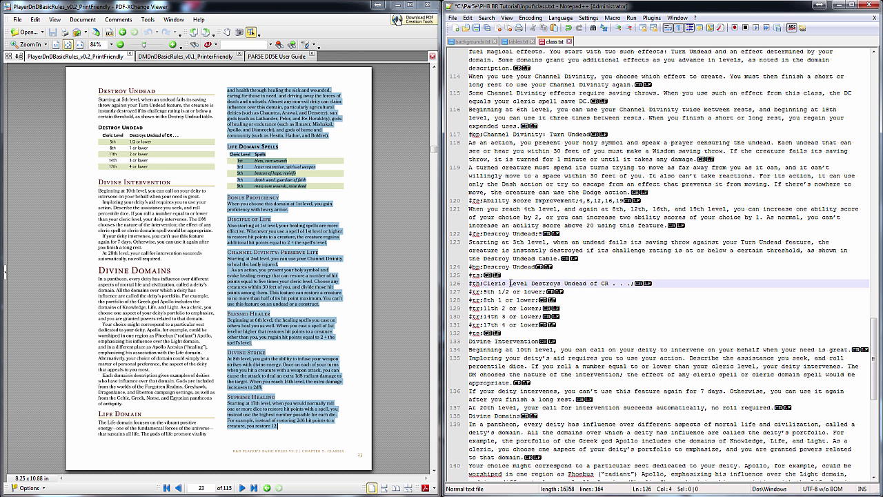
Separate the header's Cleric Level and Destroys Undead of CR columns with a semicolon
left_click(529, 283)
key("Delete")
type(";")
left_click(610, 284)
key("BackSpace")
key("Right")
key("Delete")
key("Right")
key("Delete")
key("Down")
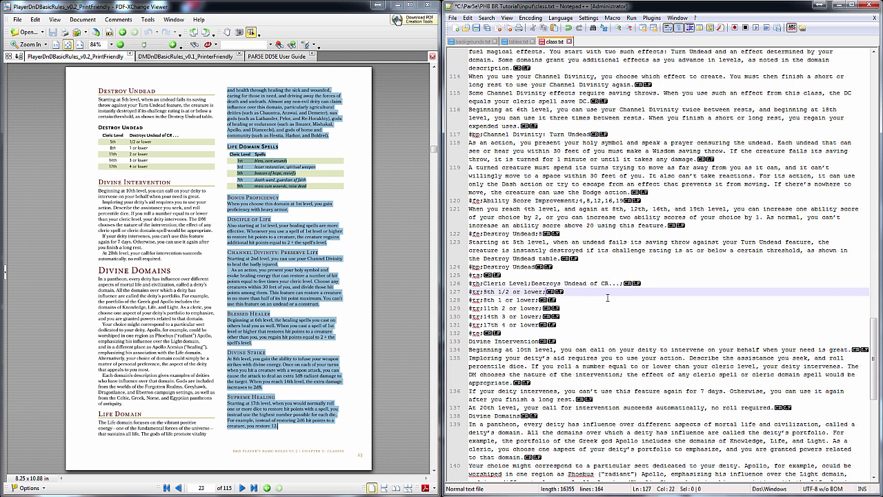
key("Down")
key("Down")
key("Down")
key("Down")
key("Left")
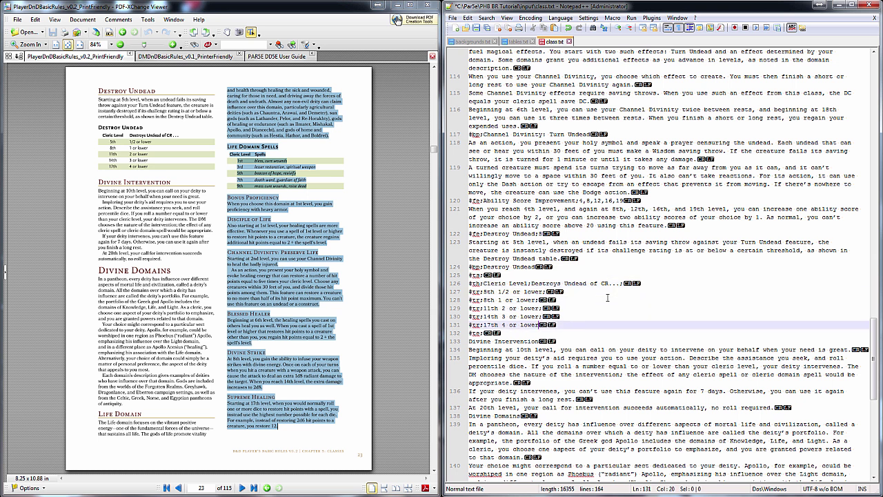
type(";")
Replace the space after 5th, 8th, 11th, 14th and 17th with semicolons in the table rows
left_click(489, 292)
left_click(504, 292)
left_click(494, 292)
key("Delete")
type(";")
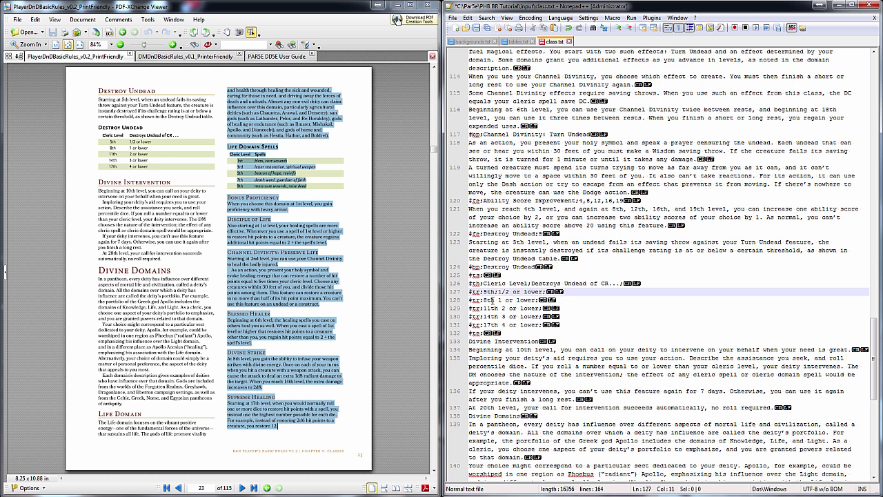
left_click(494, 300)
key("Delete")
type(";")
left_click(497, 308)
key("Delete")
type(";")
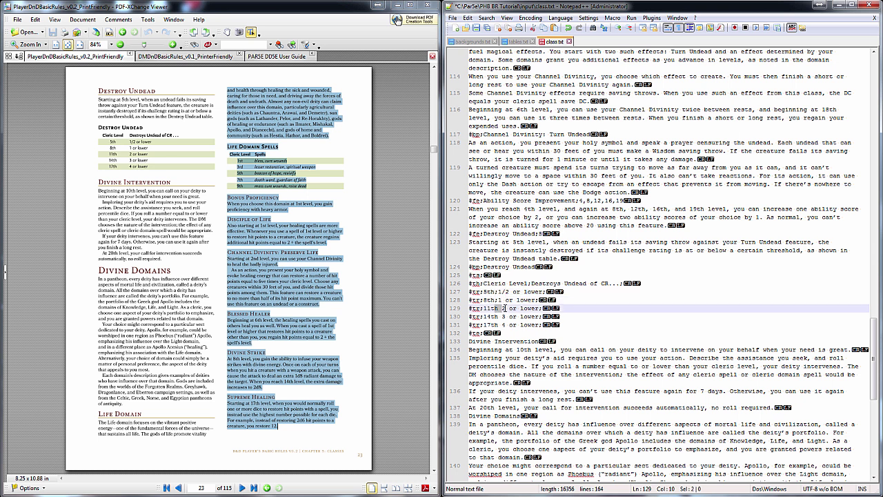
left_click(498, 317)
key("Delete")
type(";")
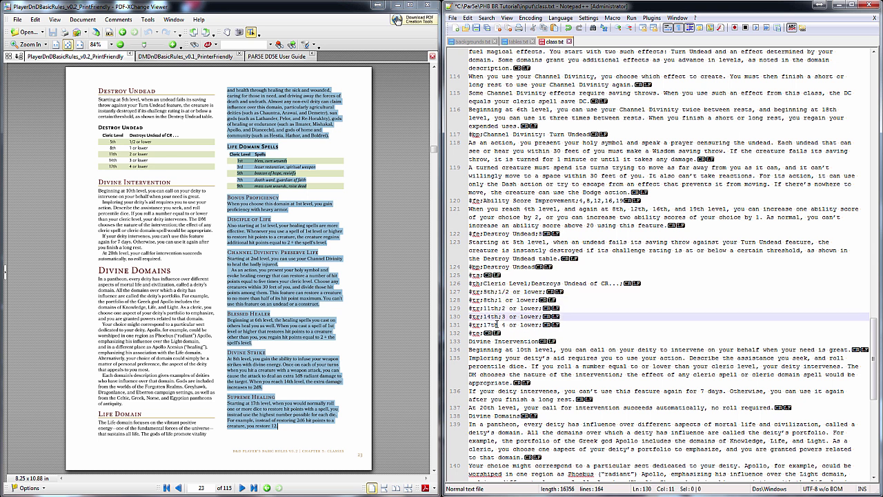
left_click(497, 325)
key("Delete")
type(";")
left_click(554, 334)
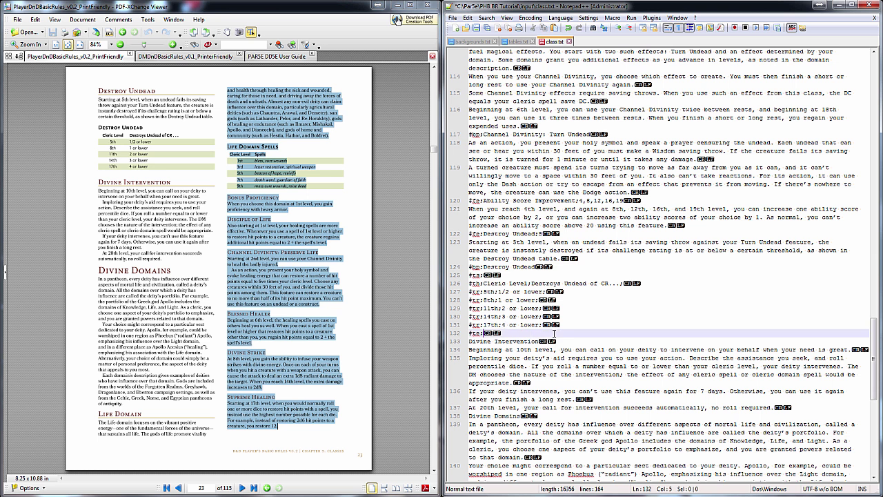
scroll(554, 333, "down", 5)
Tag Divine Intervention as a feature at levels 10 and 20 (#fe:…;10,20)
left_click(472, 218)
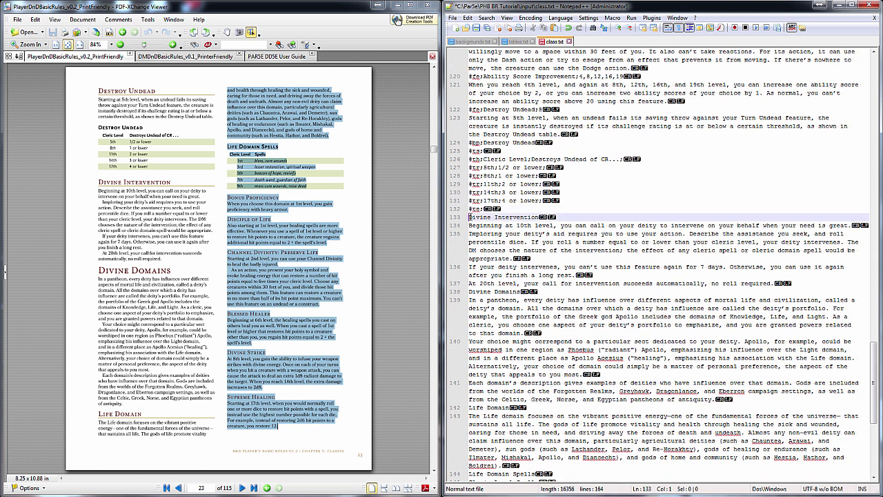
type("#fe:")
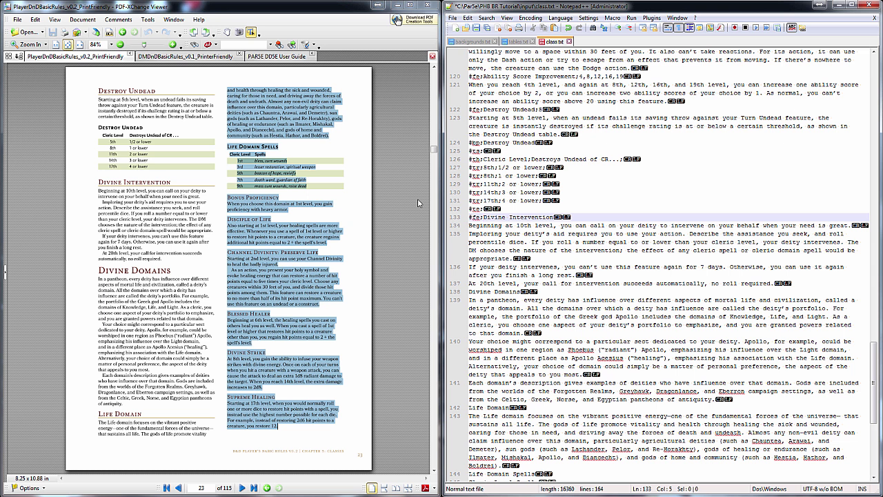
left_click(584, 219)
type(";10,20")
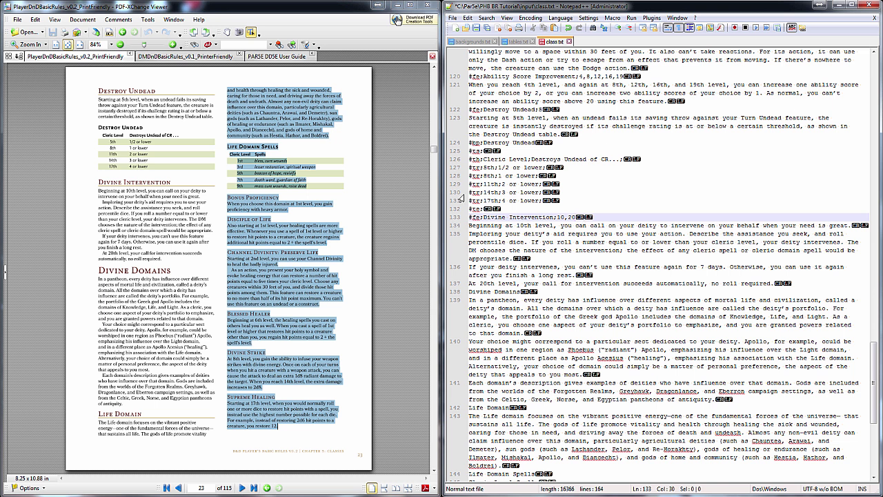
Start tagging the Divine Domains line as a heading with #abh;
scroll(496, 253, "down", 2)
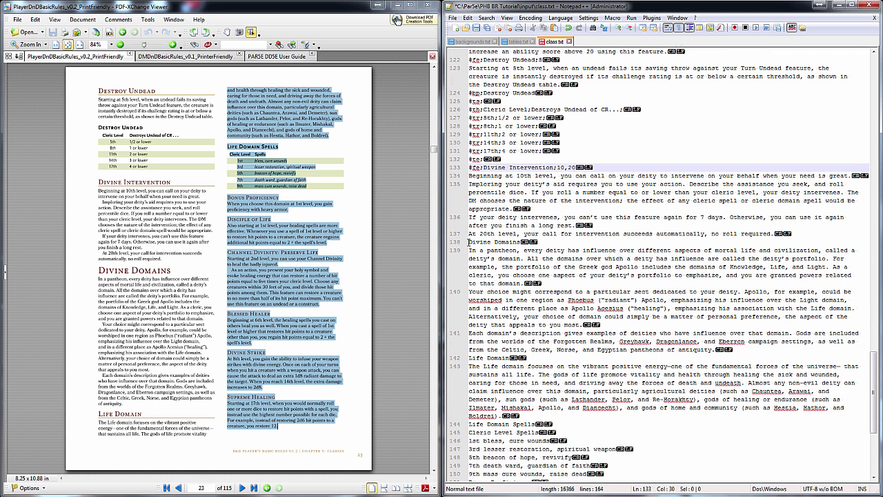
left_click(470, 242)
left_click(302, 319)
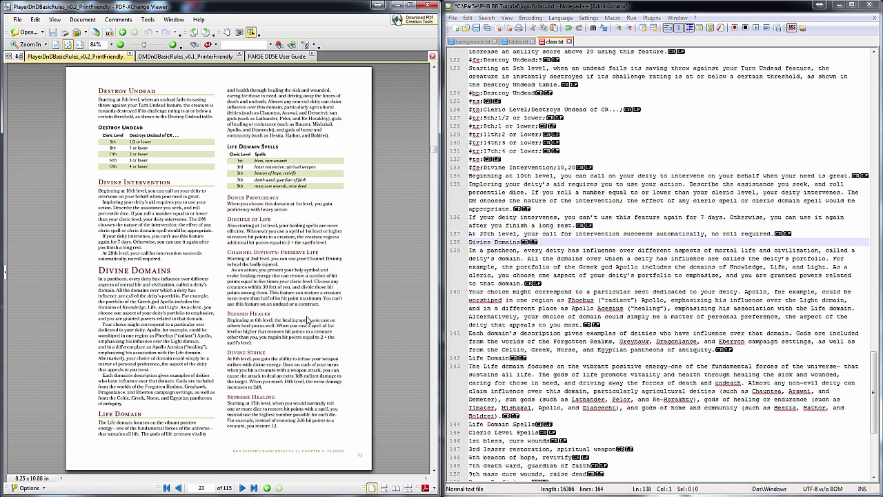
scroll(312, 321, "down", 3)
scroll(312, 319, "up", 3)
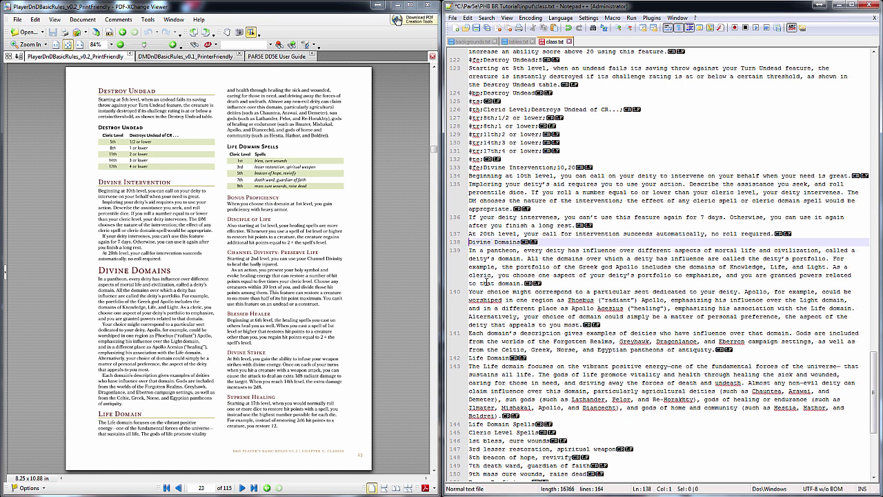
type("#abh;")
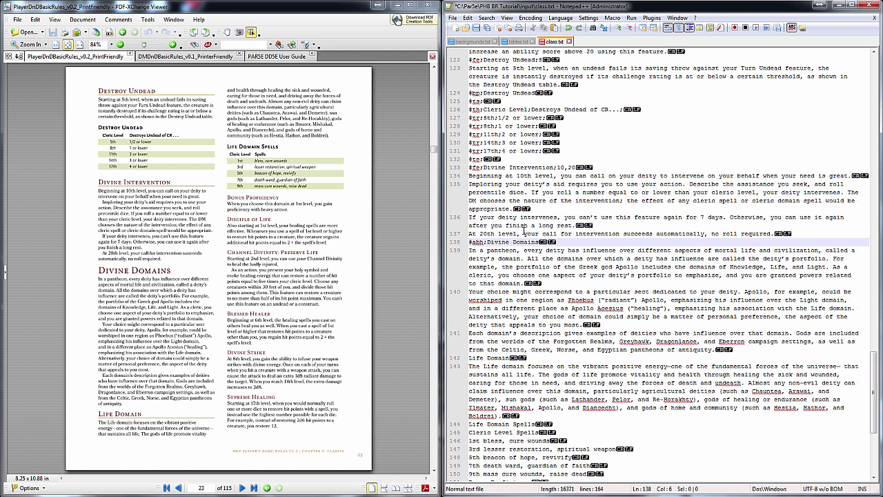
Prefix the Life Domain heading with #ab: in class.txt
scroll(545, 236, "down", 2)
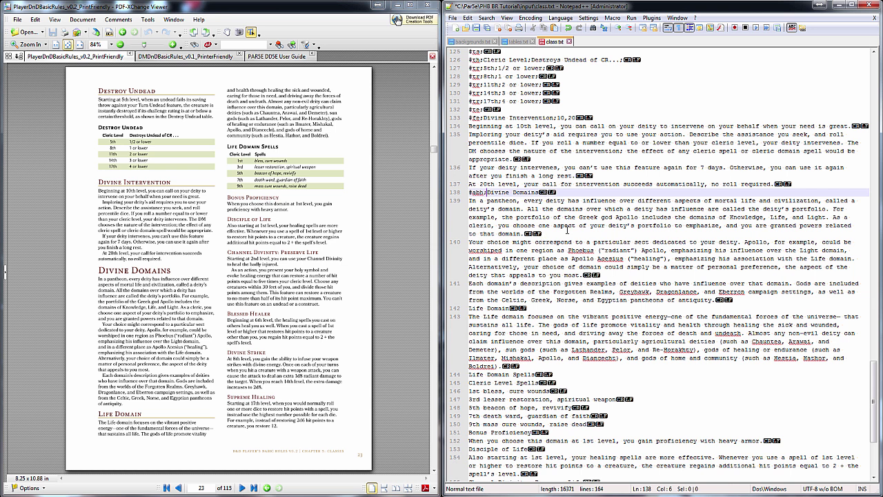
scroll(567, 231, "down", 2)
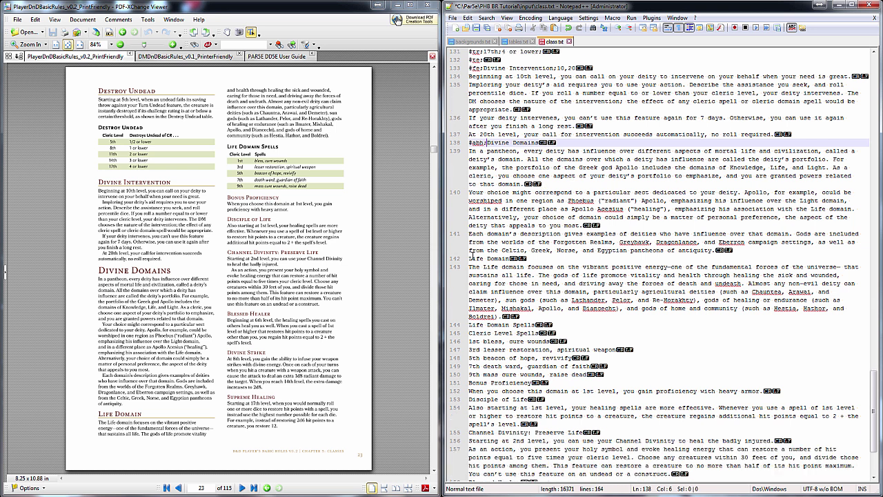
left_click(471, 258)
type("#ab:")
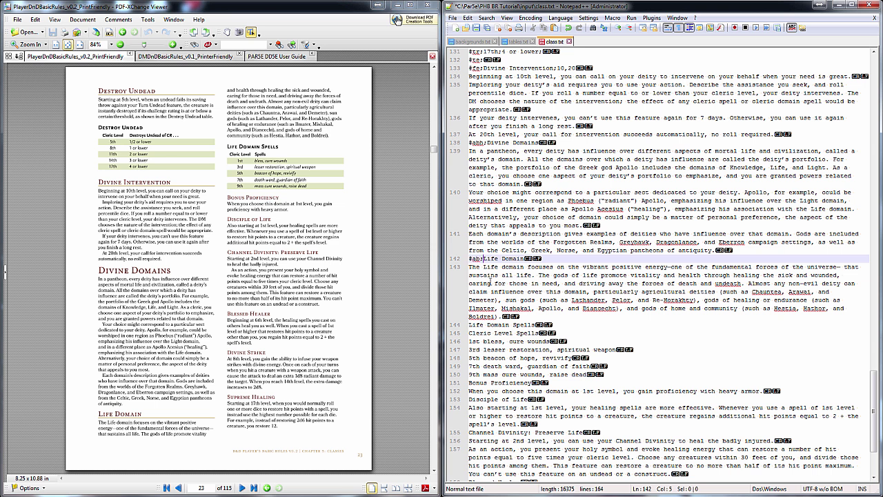
scroll(517, 275, "down", 2)
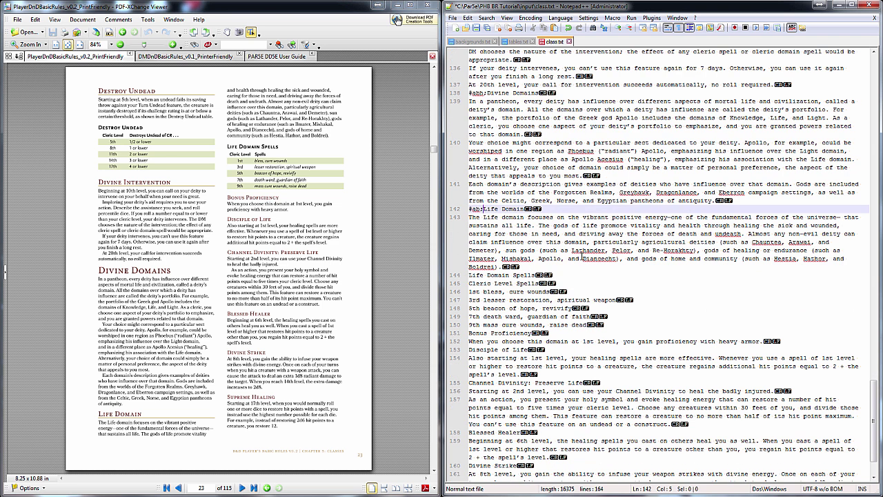
scroll(579, 256, "down", 1)
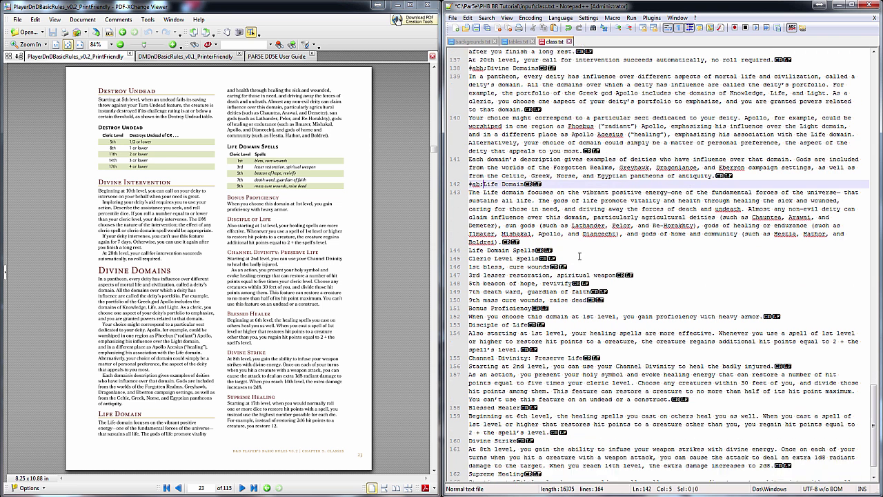
left_click(470, 250)
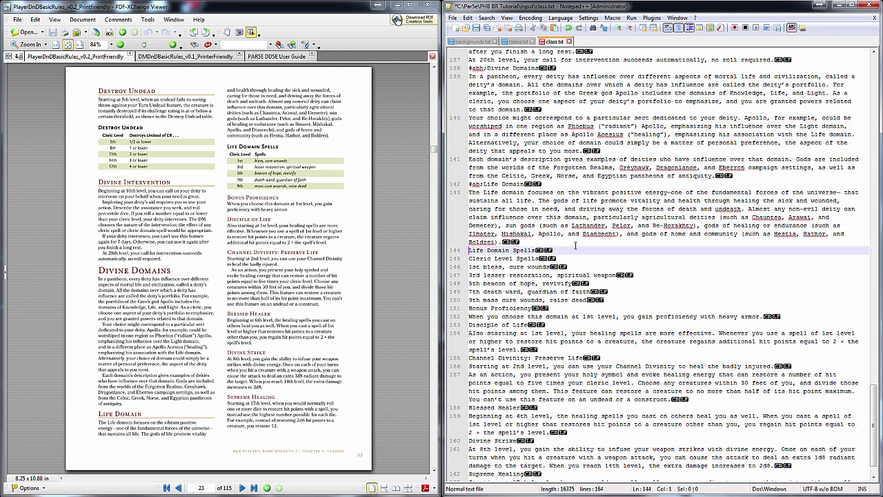
Tag the Life Domain Spells line and convert its list into a table with a #th header row
type("#bp")
type(":")
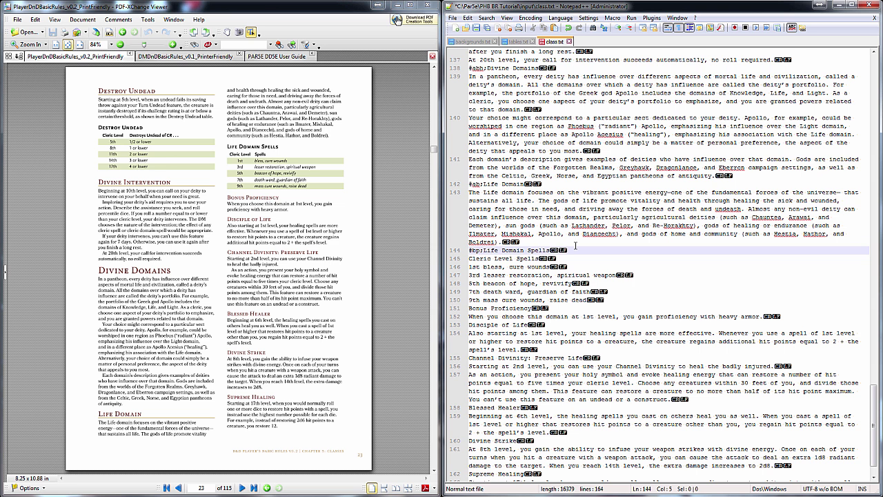
left_click_drag(471, 258, 608, 300)
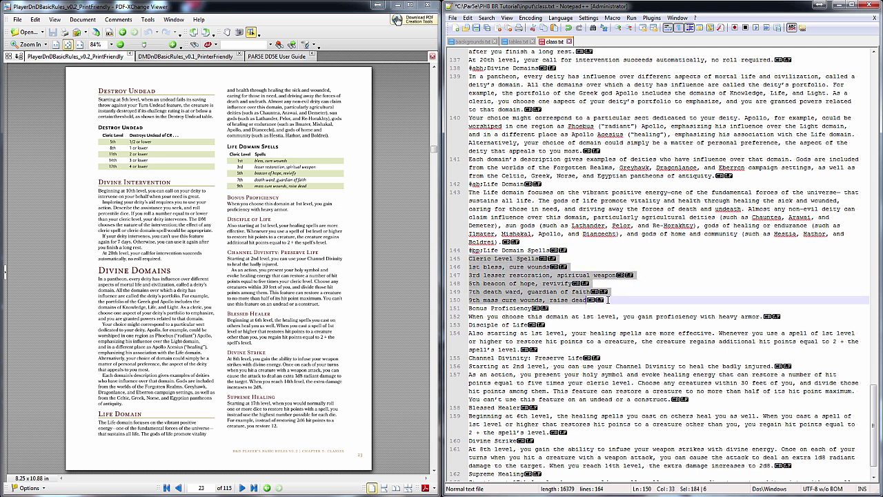
key("ctrl+shift+p")
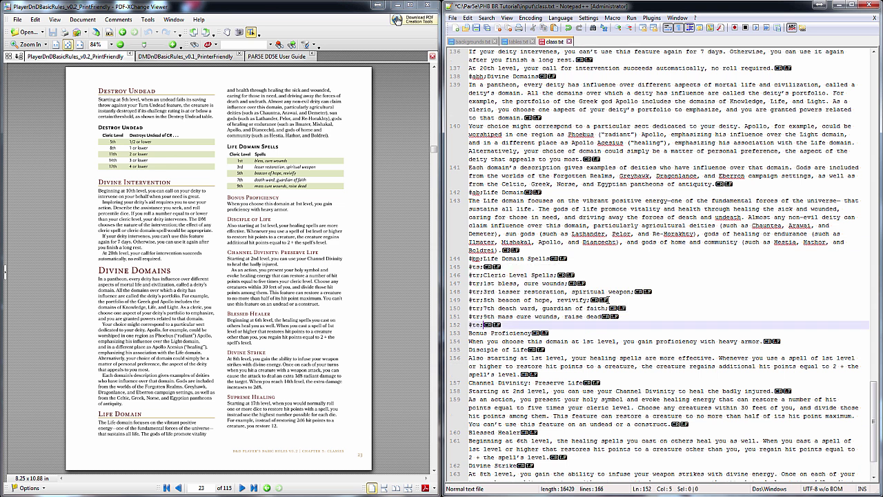
left_click(481, 274)
key("BackSpace")
type("h")
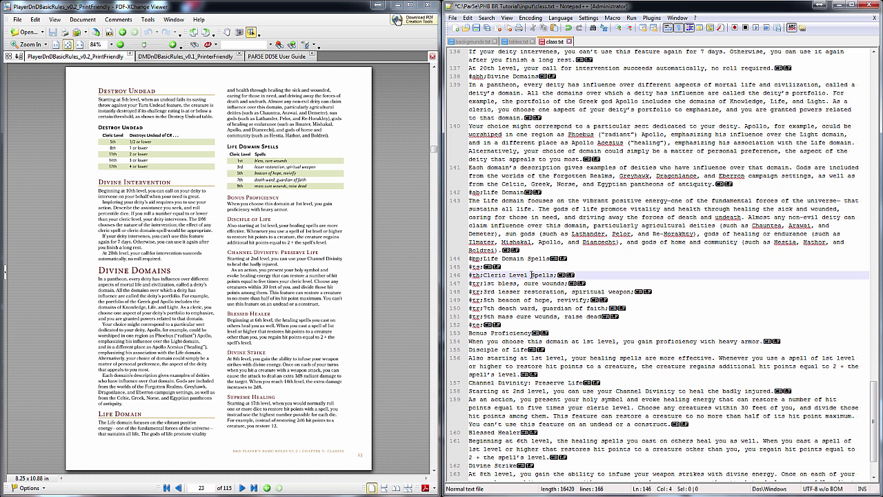
Fix the column separator between Cleric Level and Spells in the header row
left_click_drag(525, 275, 533, 278)
type("|")
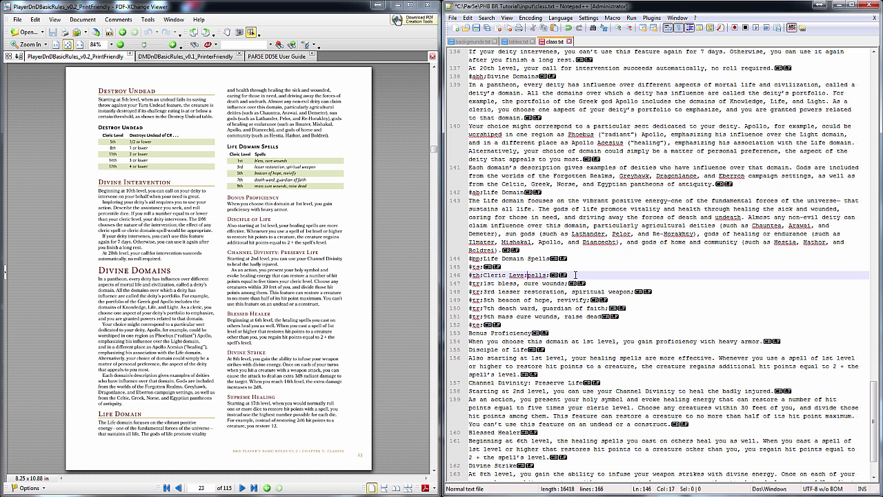
type("S")
scroll(575, 275, "up", 7)
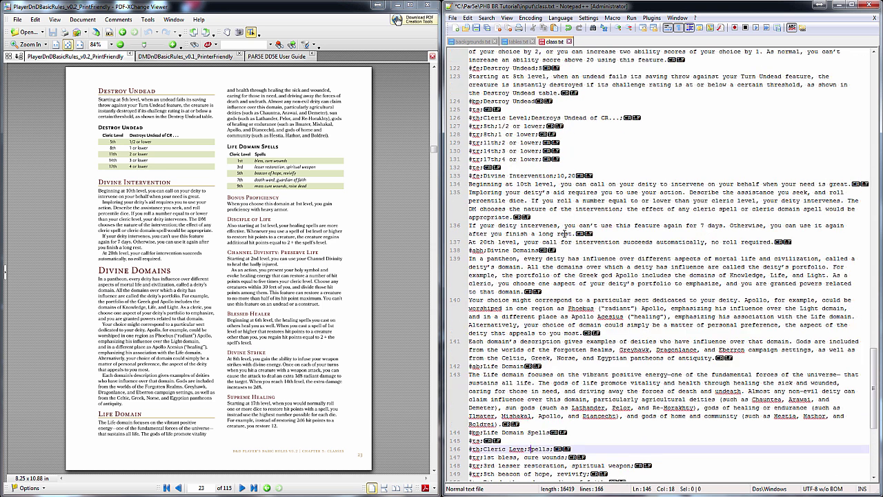
scroll(564, 233, "down", 7)
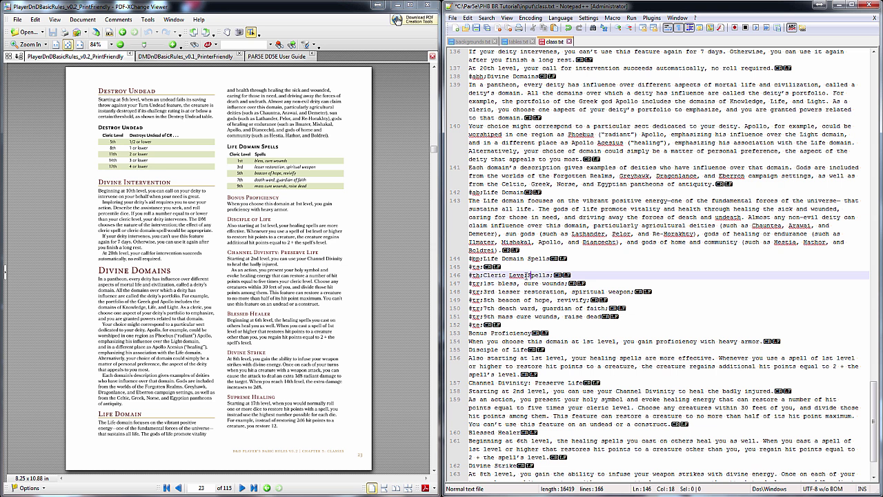
type("l")
Put semicolons after 1st, 3rd, 5th, 7th and 9th in the spell rows
left_click(508, 283)
key("Delete")
type(";")
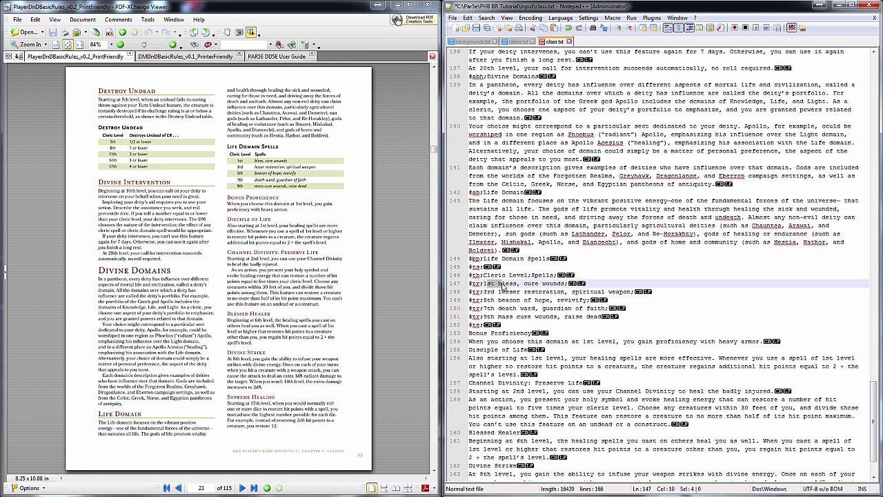
double_click(491, 291)
left_click(498, 291)
key("BackSpace")
type(";")
left_click(498, 299)
key("BackSpace")
type(";")
left_click(507, 308)
left_click(499, 308)
key("BackSpace")
type(";")
left_click(498, 316)
key("BackSpace")
type(";;")
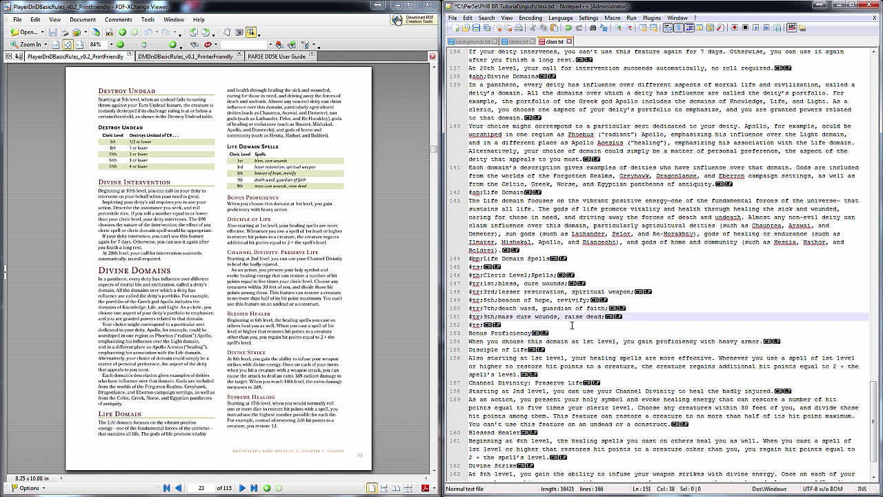
left_click(506, 325)
Italicise the spell names in all five rows, from bless to raise dead
left_click_drag(498, 284, 563, 284)
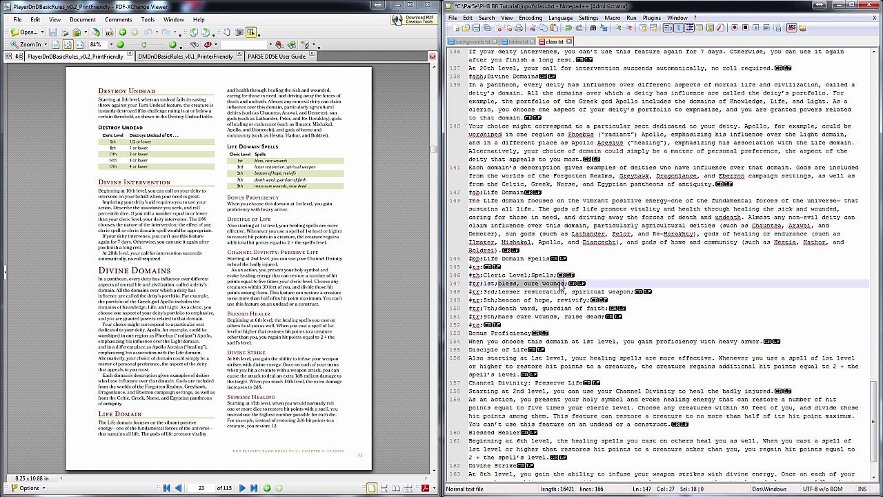
key("ctrl+i")
left_click_drag(499, 291, 633, 291)
key("ctrl+i")
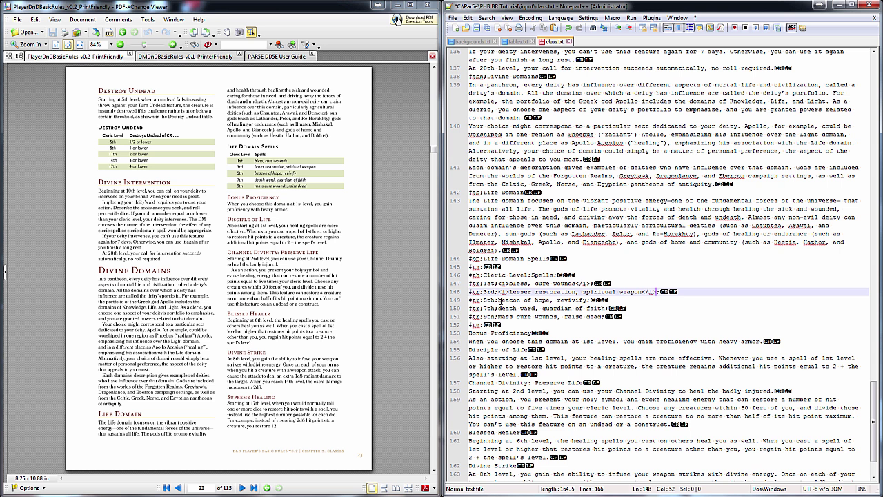
left_click_drag(500, 299, 588, 299)
key("ctrl+i")
left_click_drag(499, 308, 607, 308)
key("ctrl+i")
left_click_drag(499, 316, 604, 316)
key("ctrl+i")
left_click(552, 325)
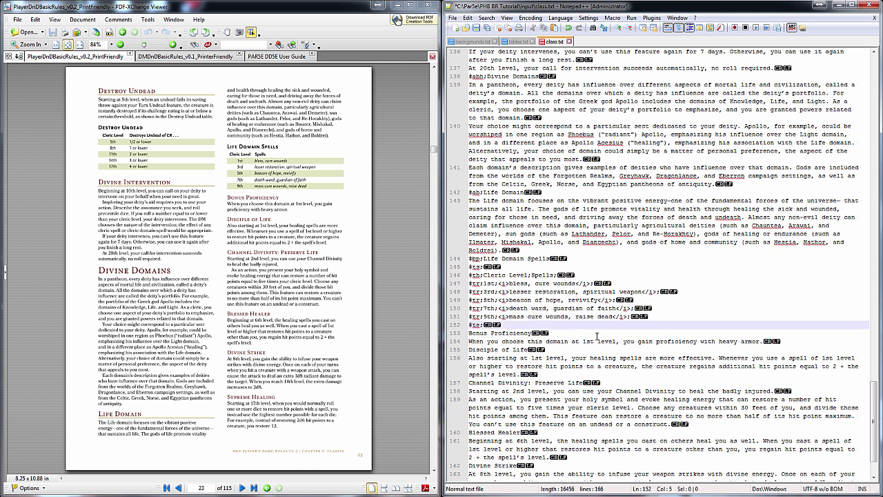
scroll(598, 333, "down", 3)
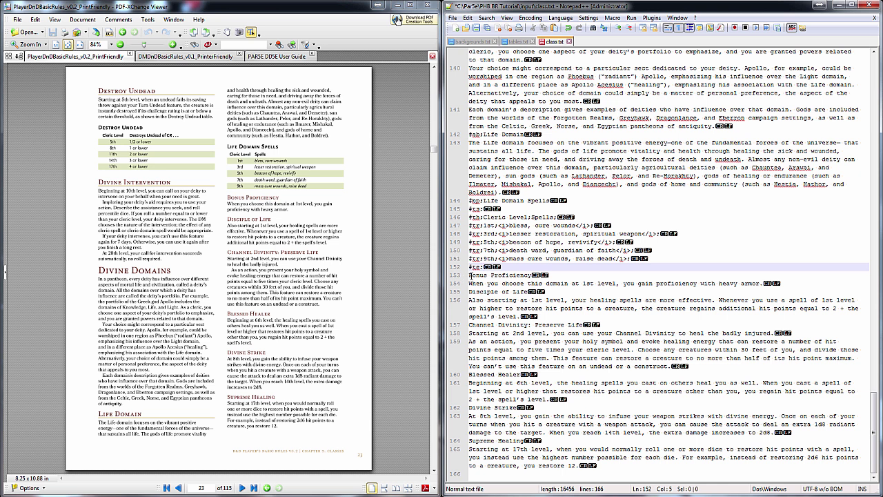
Tag Bonus Proficiency as a Life Domain feature at level 1
left_click(473, 276)
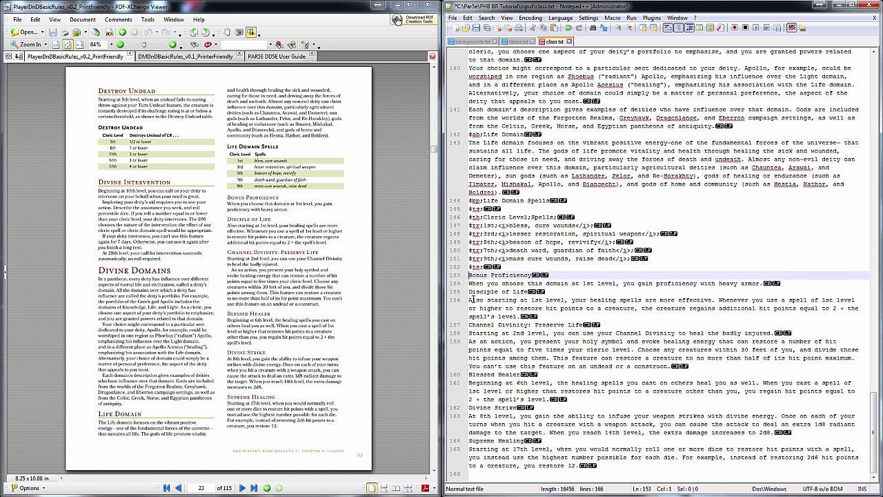
type("#abf;")
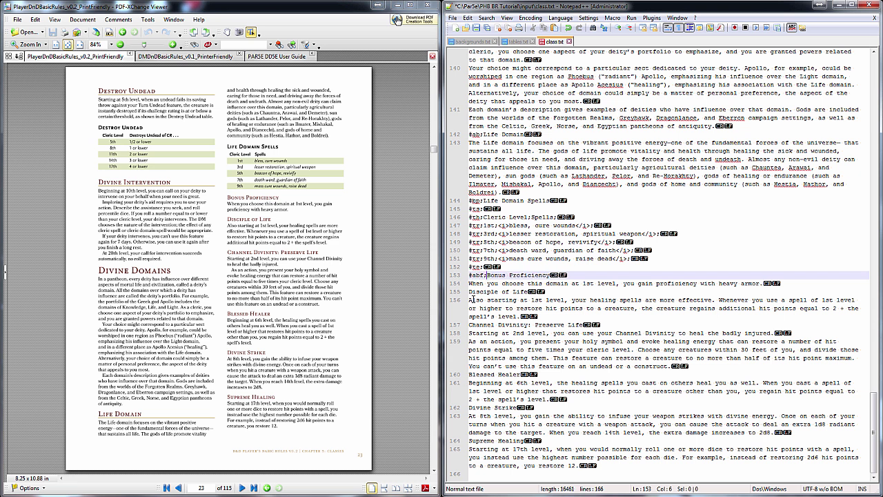
left_click(588, 274)
type(";1")
left_click(470, 291)
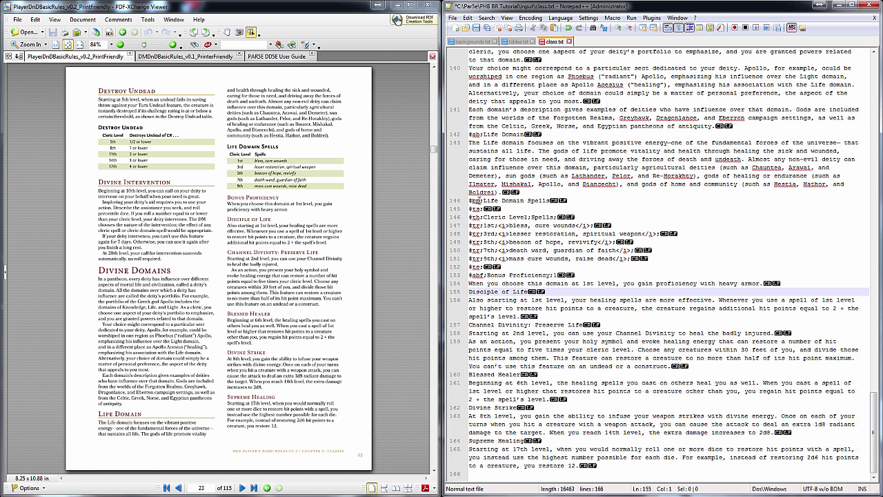
Retag Life Domain Spells with levels 1,3,5,7,9 and tag Disciple of Life at level 1
double_click(477, 200)
type("abf:Li")
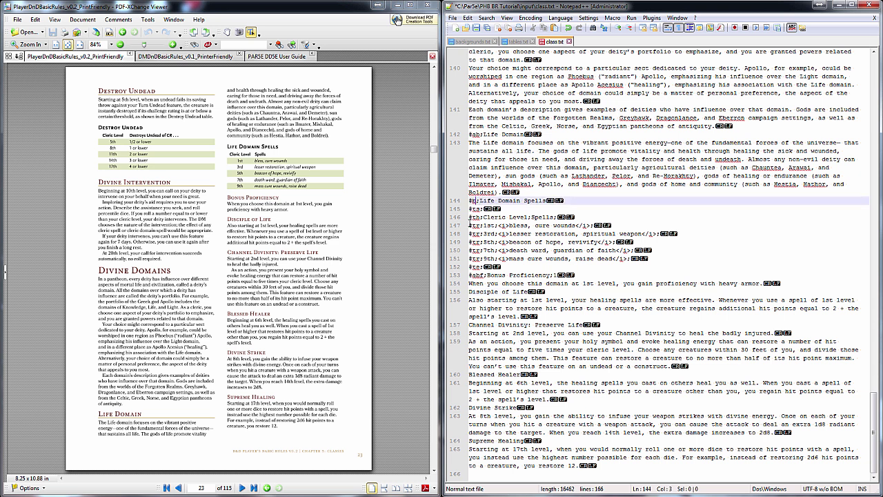
type("f")
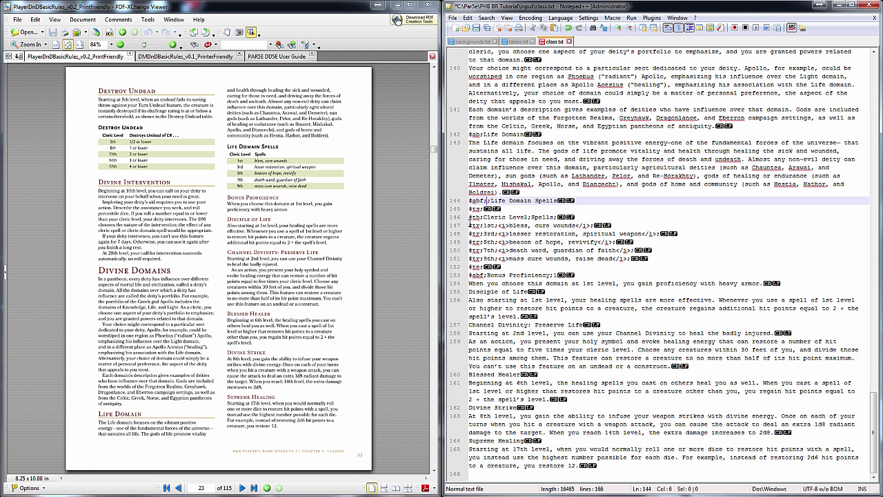
left_click(588, 200)
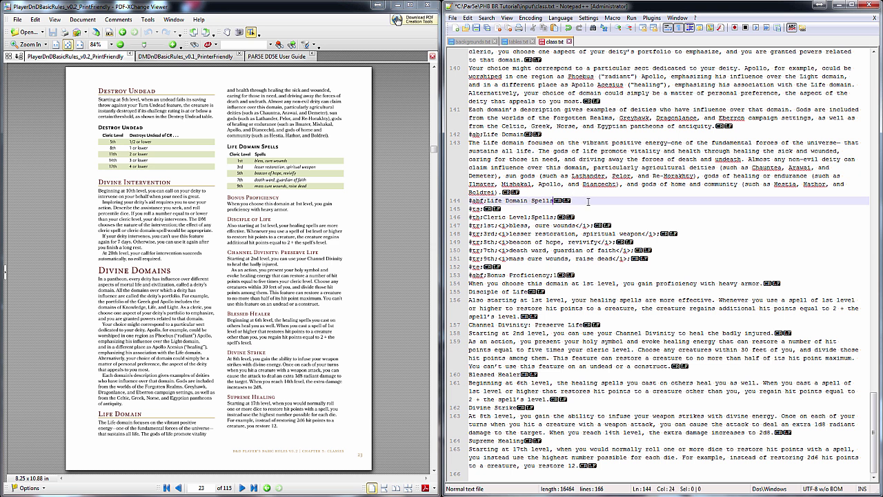
type(";1,3,5,7,9")
left_click(503, 283)
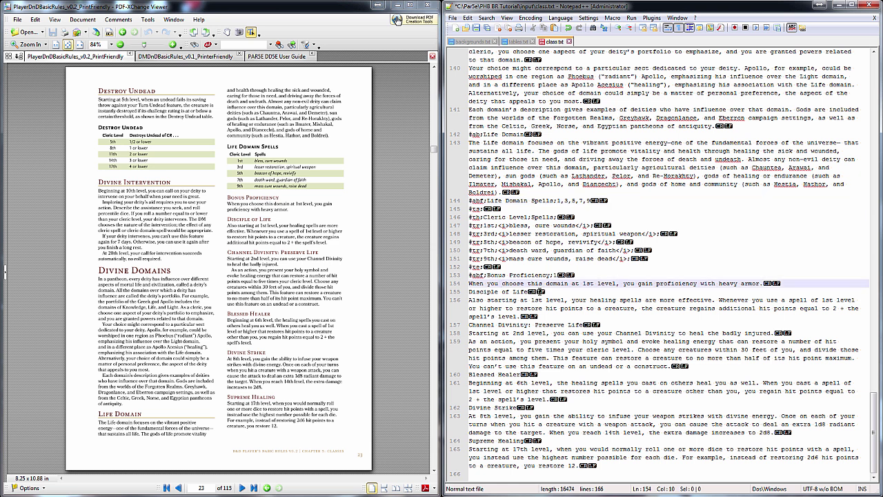
left_click(470, 292)
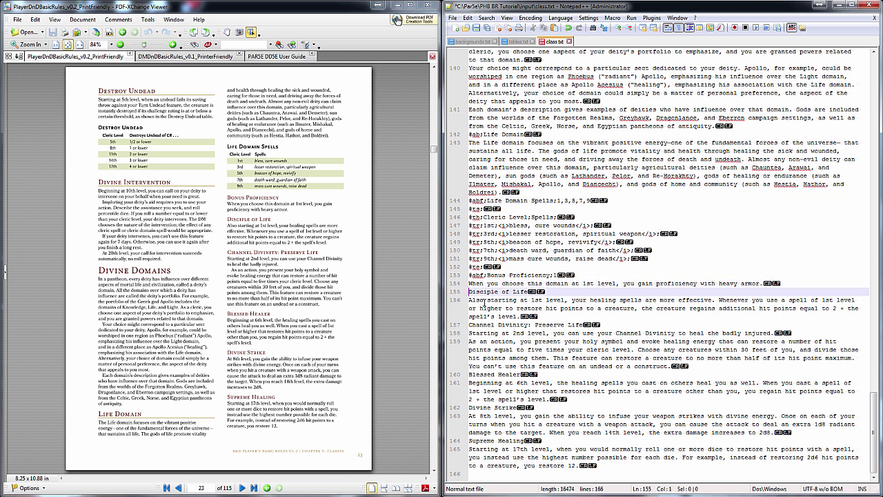
type("#abf:")
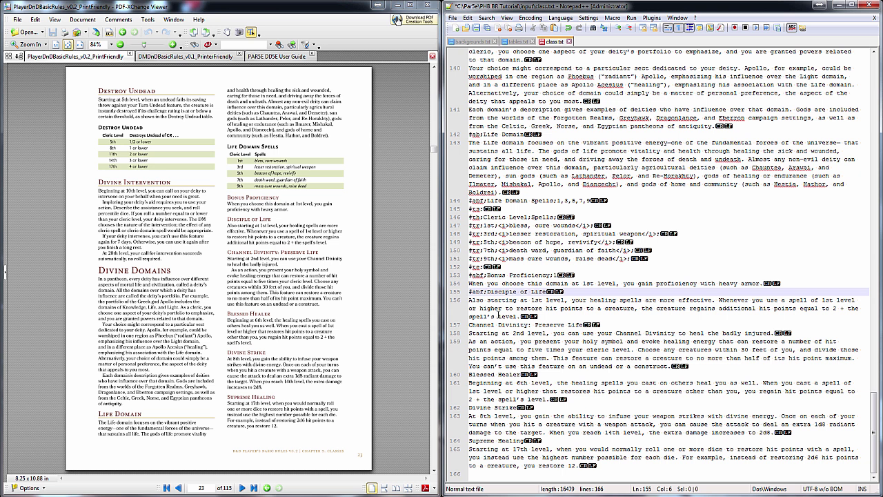
left_click(592, 293)
type(";1")
Tag Channel Divinity: Preserve Life at level 2 and Blessed Healer at level 6
left_click(469, 325)
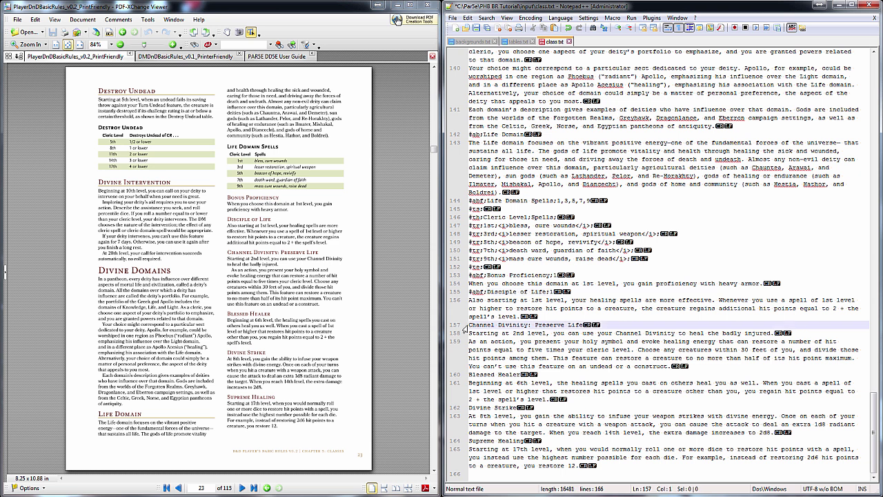
key("Return")
type("#ab")
key("Up")
key("Delete")
key("Right")
key("Right")
key("Right")
type("f:")
left_click(627, 325)
type(";2")
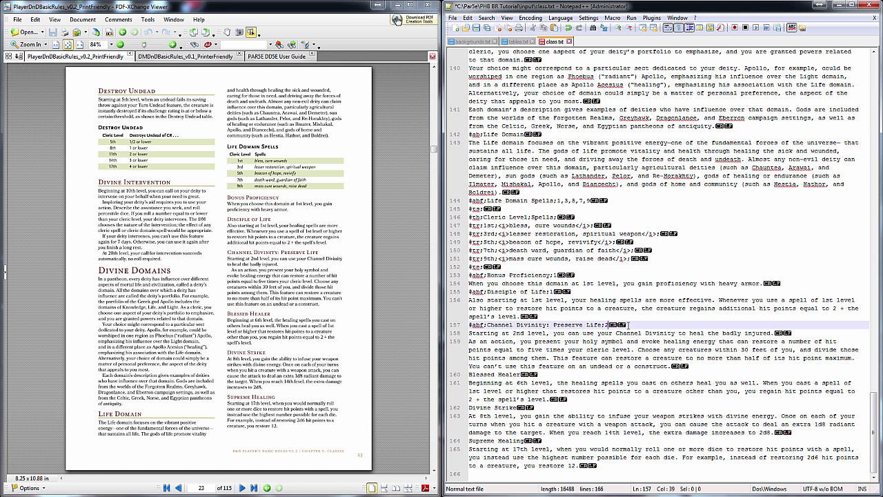
left_click(470, 374)
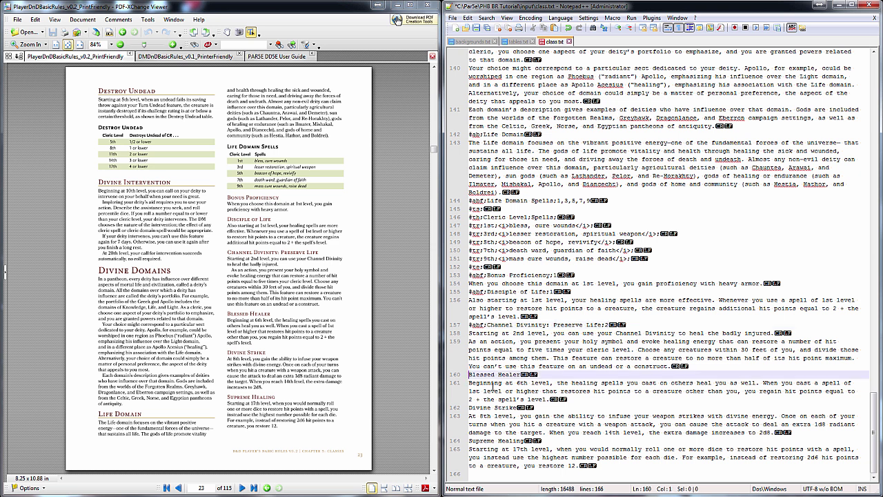
type("#abf:")
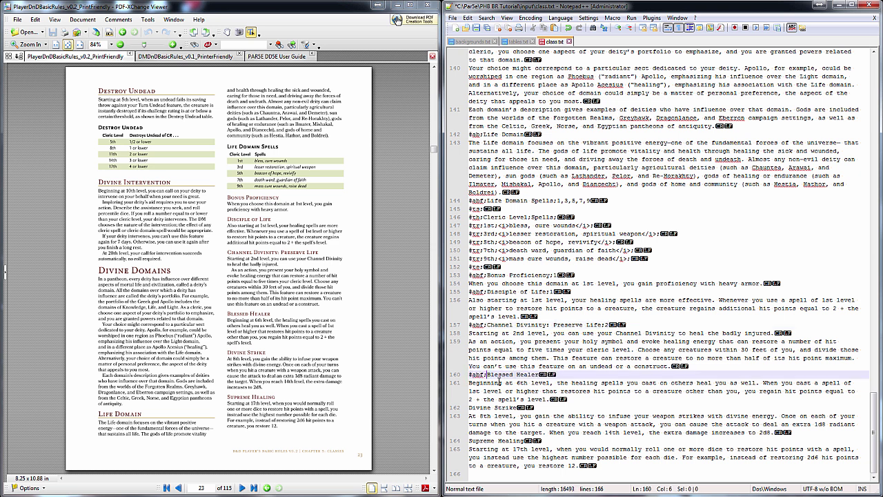
left_click(570, 374)
type(";6")
Tag Divine Strike at level 8 and Supreme Healing at level 17
left_click(470, 408)
type("#abf;")
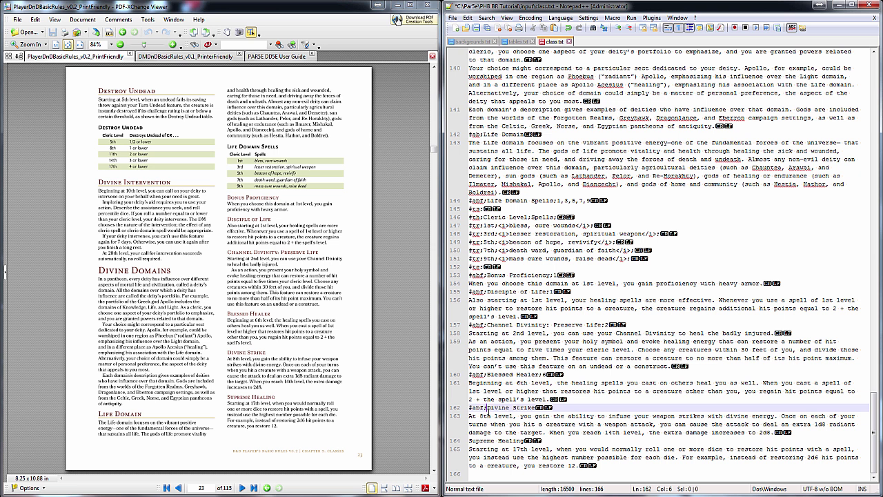
left_click(566, 406)
type(";8")
left_click(469, 440)
type("#abf;")
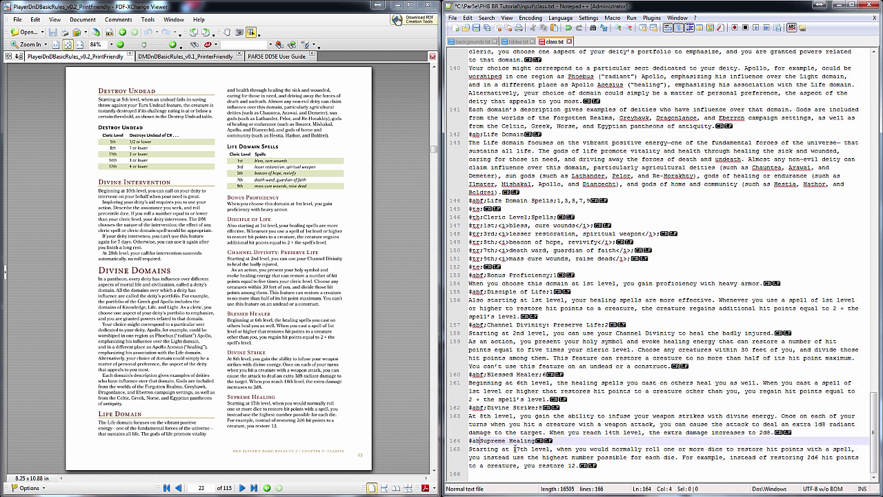
left_click(604, 441)
type(";17")
left_click(536, 474)
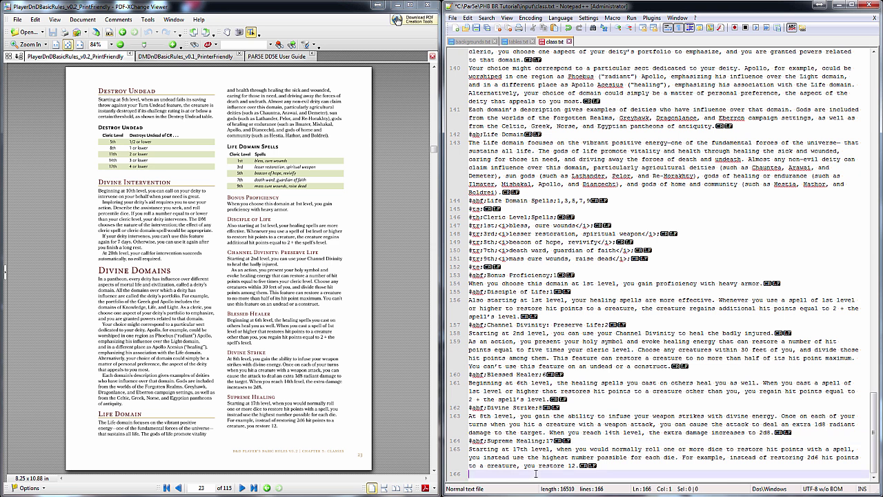
left_click(514, 42)
left_click(552, 41)
Save class.txt and run Parse in PARSE to rebuild the PHB BR Tutorial module
left_click(486, 29)
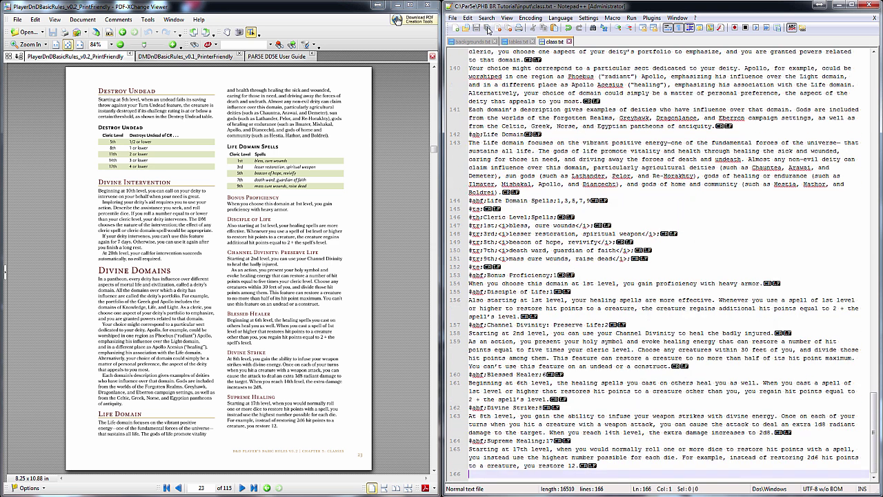
key("alt+Tab")
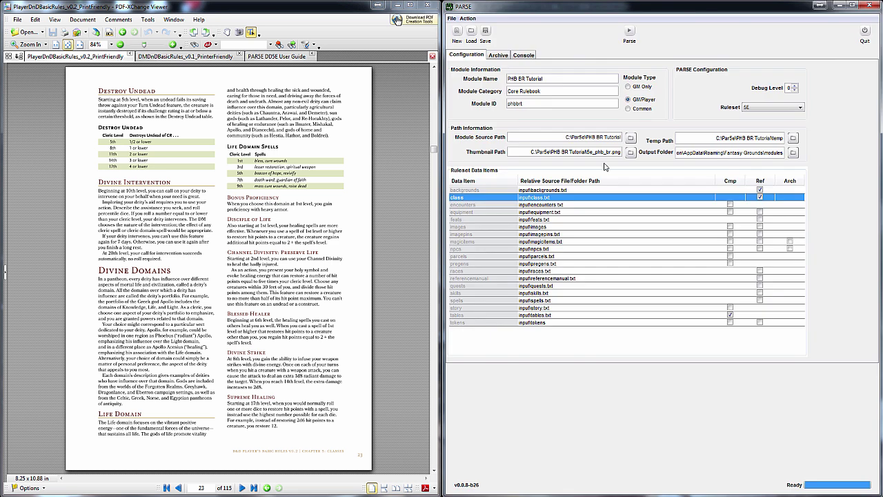
left_click(635, 33)
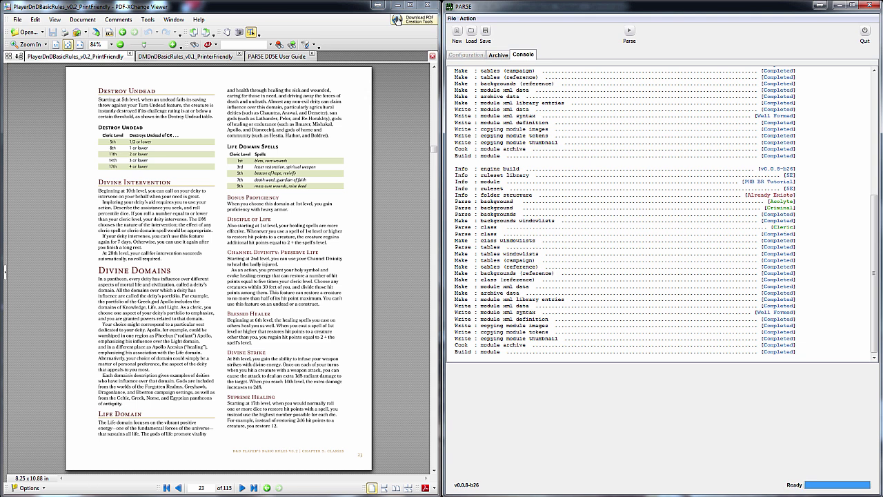
key("alt+Tab")
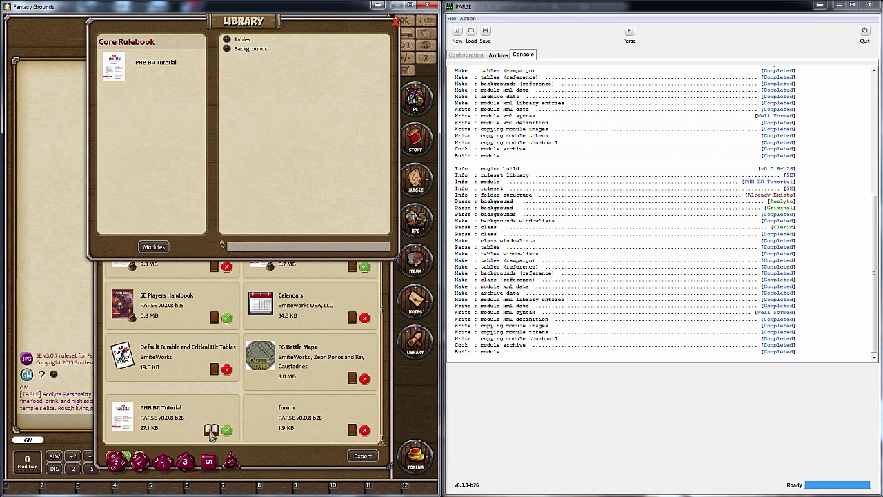
Activate the PHB BR Tutorial module and read through its Cleric class description
left_click(226, 430)
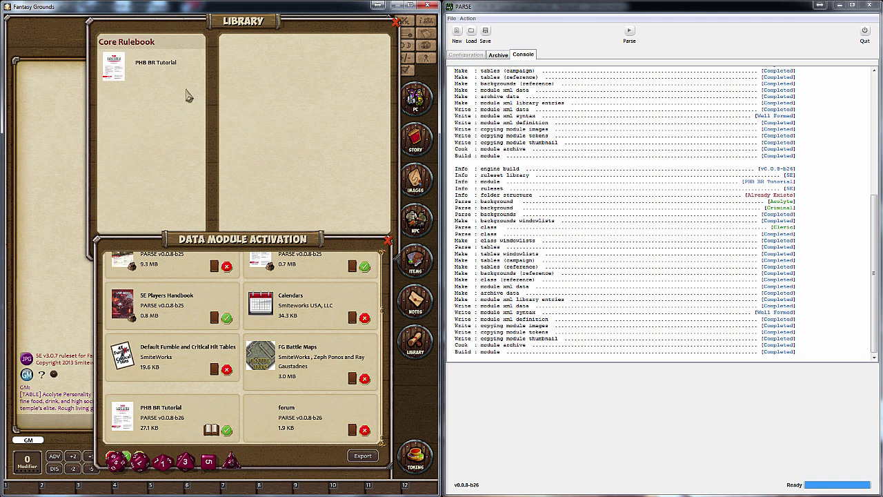
left_click(172, 73)
left_click(243, 58)
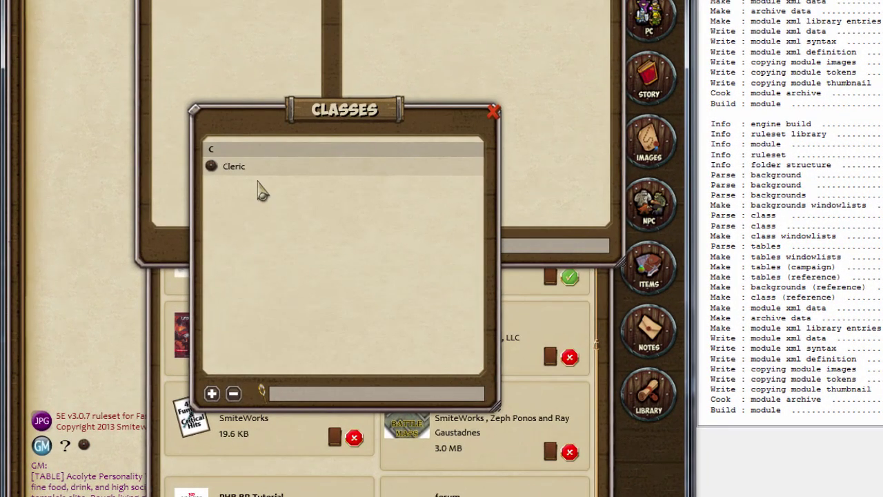
left_click(238, 169)
scroll(331, 253, "down", 3)
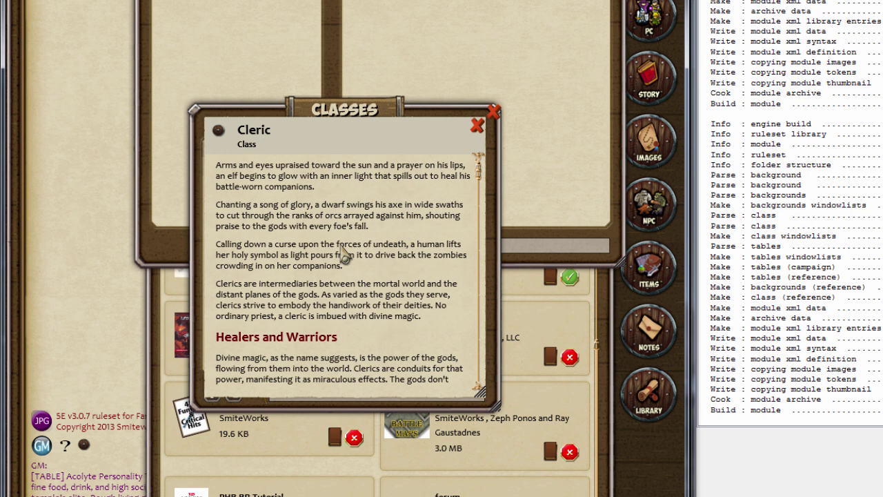
scroll(345, 255, "down", 15)
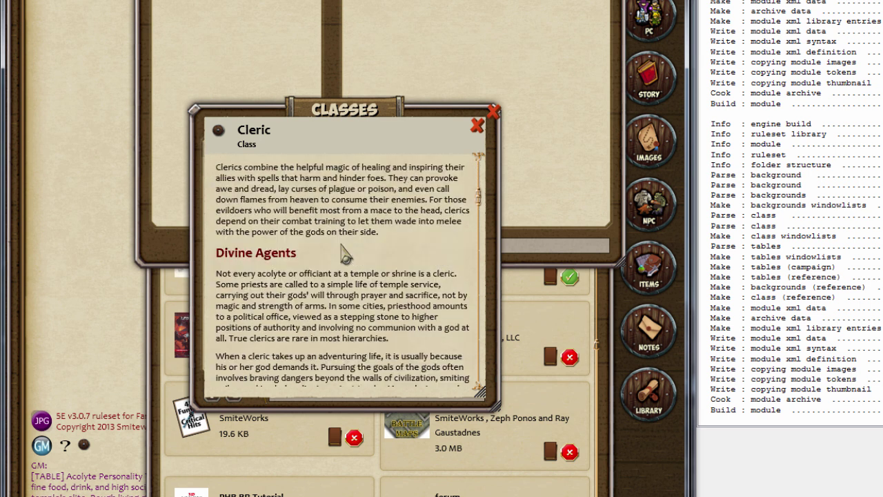
scroll(345, 255, "down", 12)
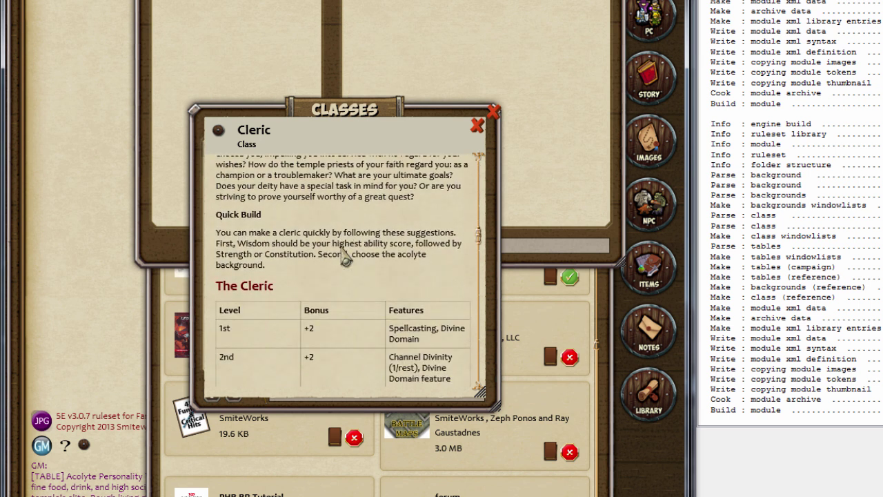
scroll(345, 255, "down", 12)
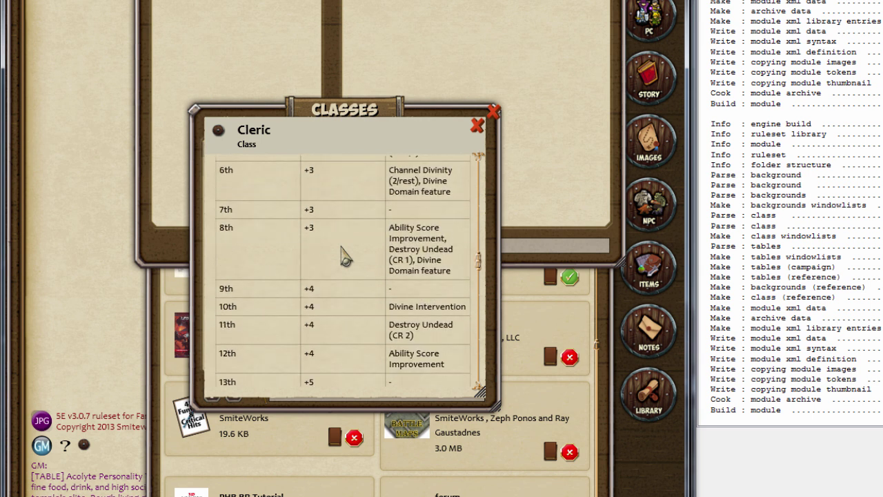
scroll(345, 255, "down", 12)
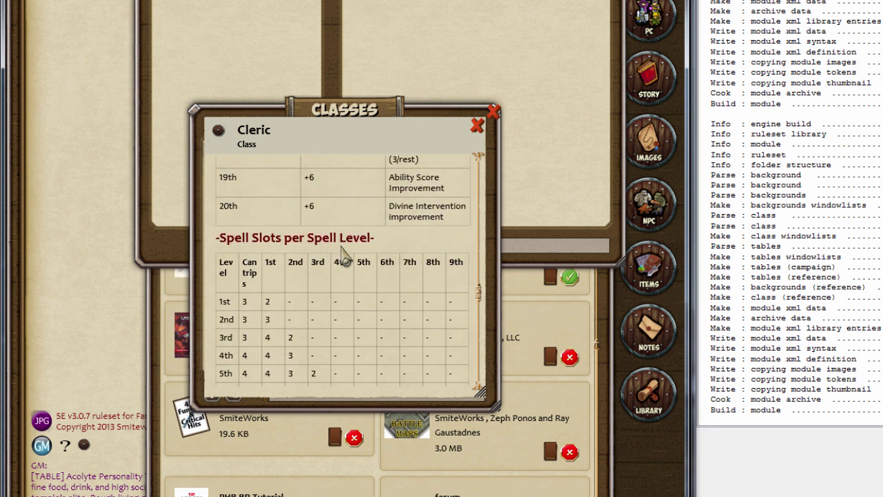
scroll(346, 255, "down", 10)
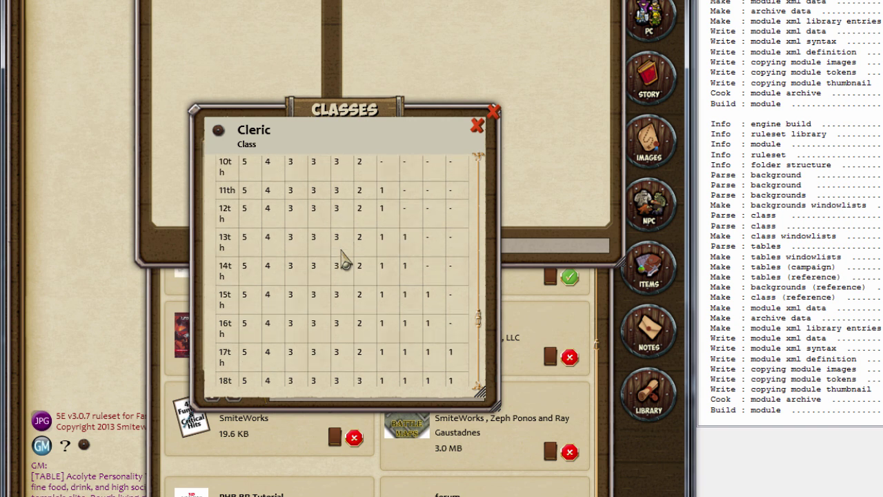
scroll(345, 259, "down", 12)
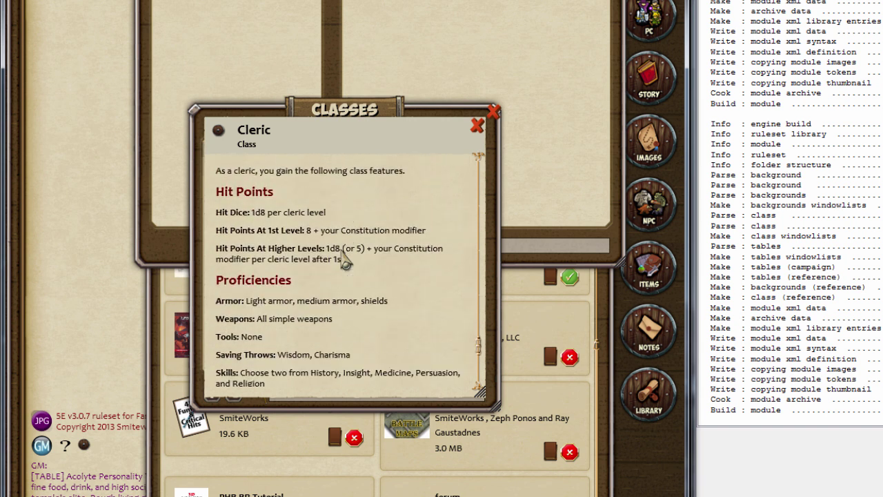
scroll(341, 255, "down", 5)
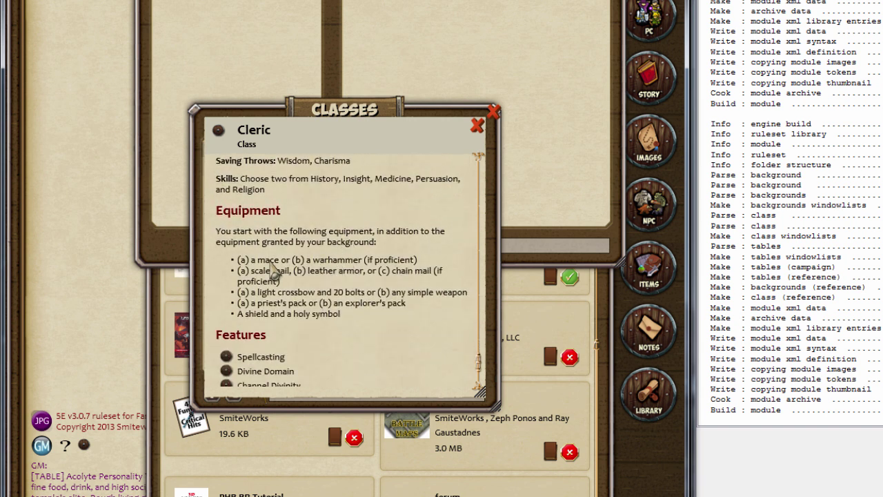
scroll(270, 318, "down", 5)
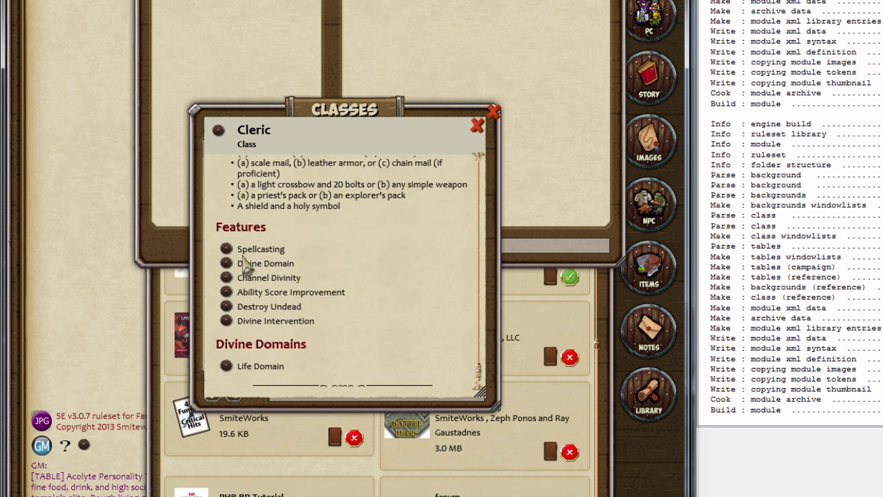
Check the Cleric's Spellcasting feature details
left_click(232, 249)
scroll(422, 257, "down", 2)
scroll(423, 256, "down", 4)
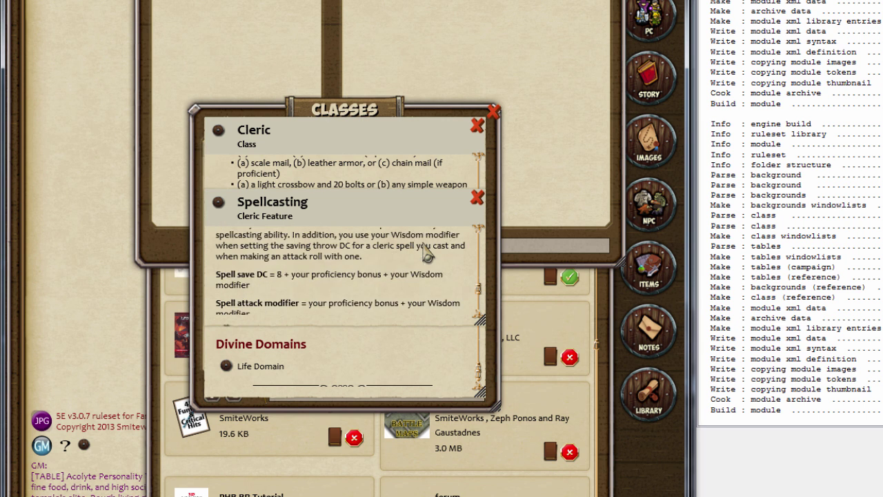
left_click(477, 199)
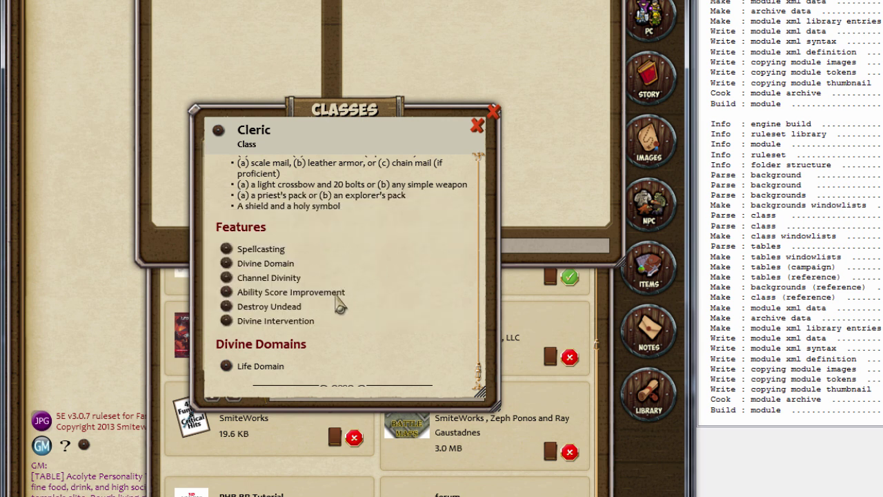
Check the Life Domain details, then close the Cleric entry and classes list
scroll(336, 295, "down", 1)
left_click(226, 348)
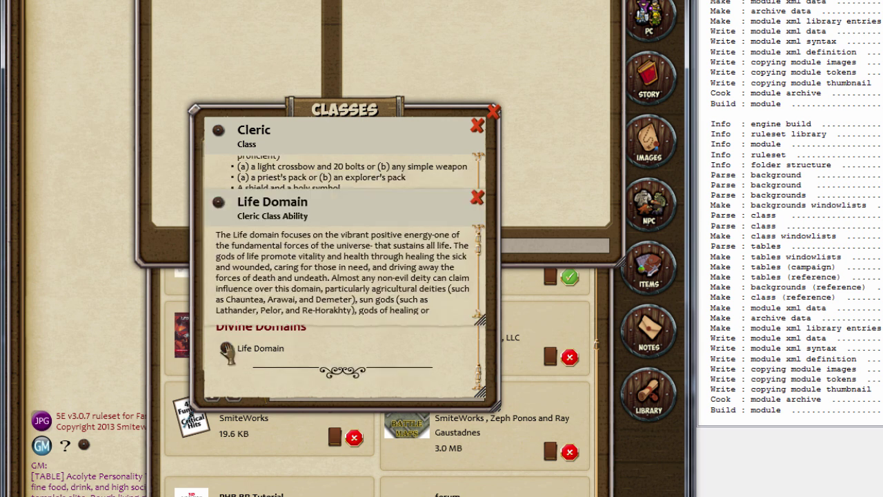
scroll(417, 245, "down", 3)
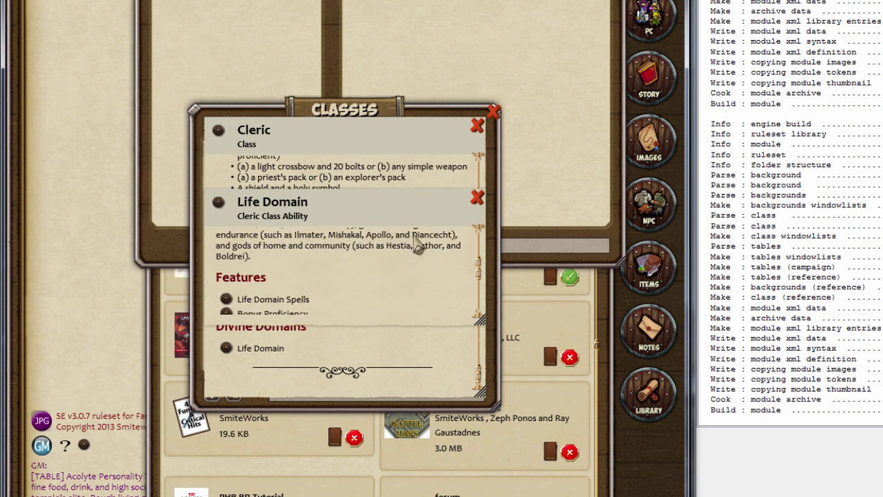
scroll(408, 249, "down", 5)
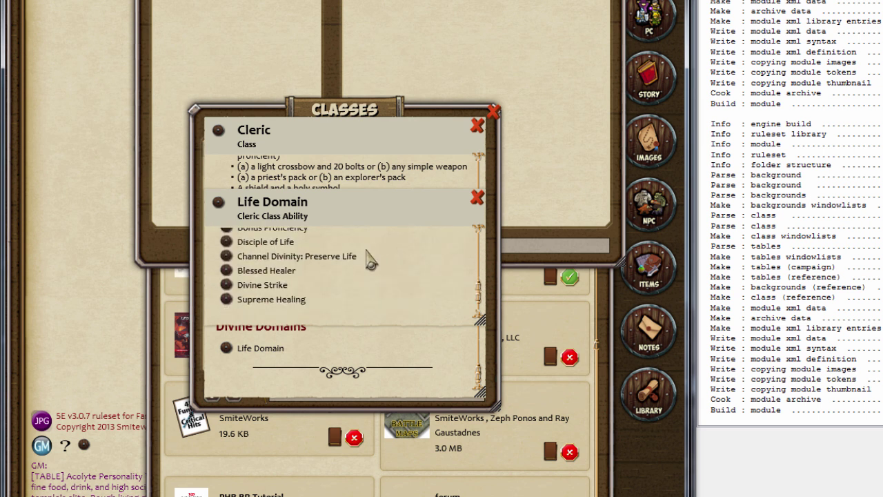
left_click(477, 198)
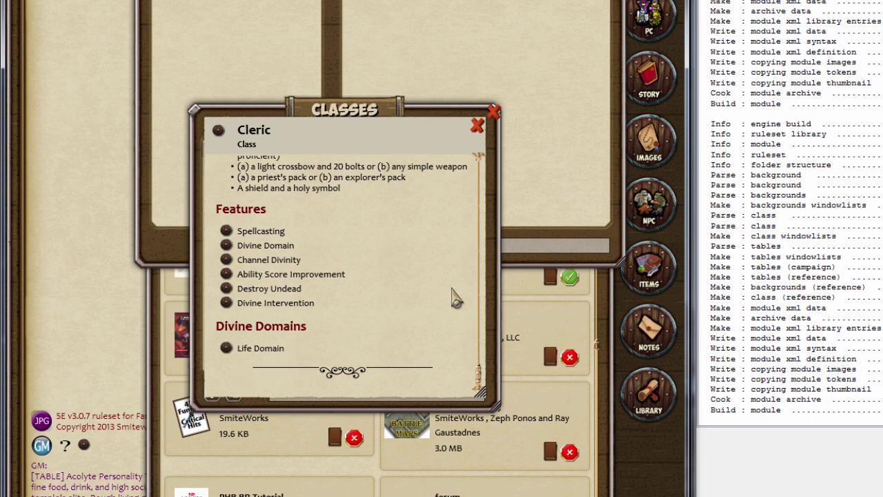
left_click(476, 125)
left_click(494, 111)
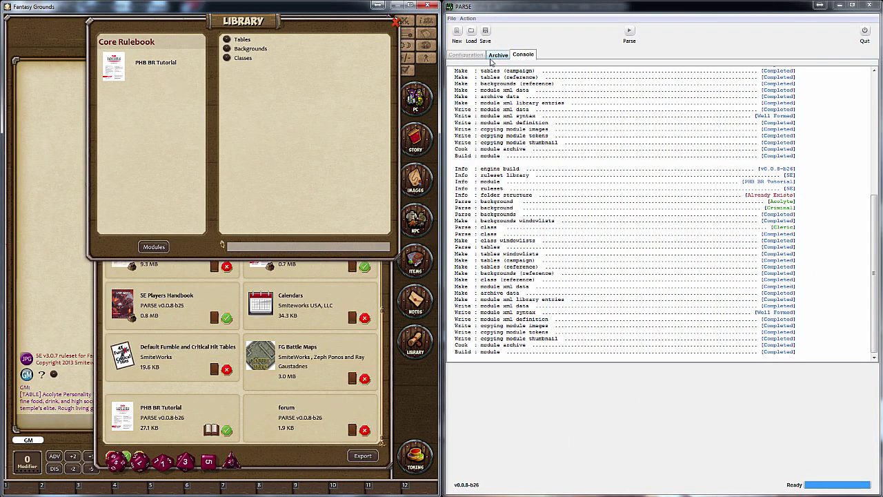
In Notepad++, leave one blank final line after the Supreme Healing text and save class.txt
key("alt+Tab")
left_click(548, 407)
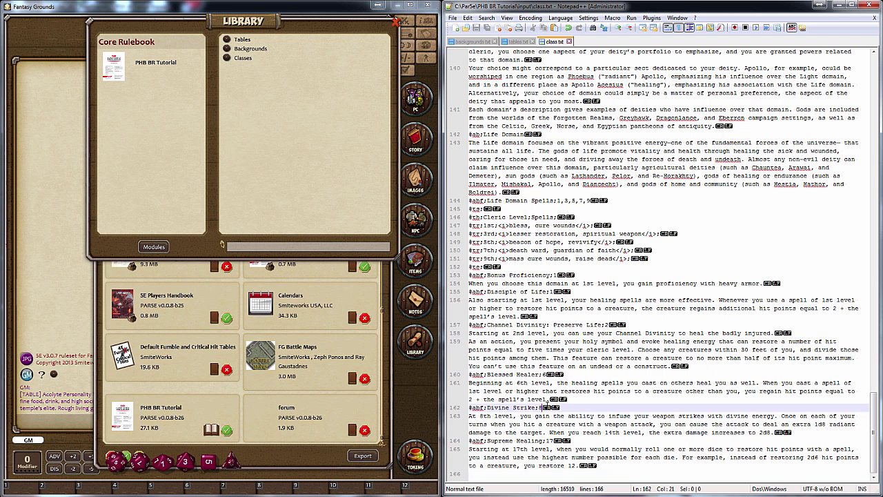
left_click(511, 474)
key("Return")
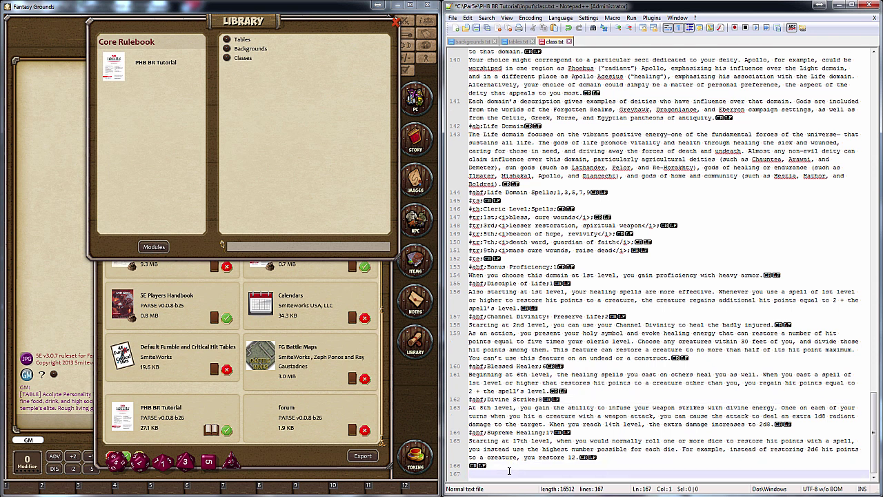
type("##;Fighter")
key("BackSpace")
key("BackSpace")
key("BackSpace")
key("BackSpace")
key("BackSpace")
key("BackSpace")
key("BackSpace")
key("BackSpace")
key("BackSpace")
key("BackSpace")
key("BackSpace")
key("BackSpace")
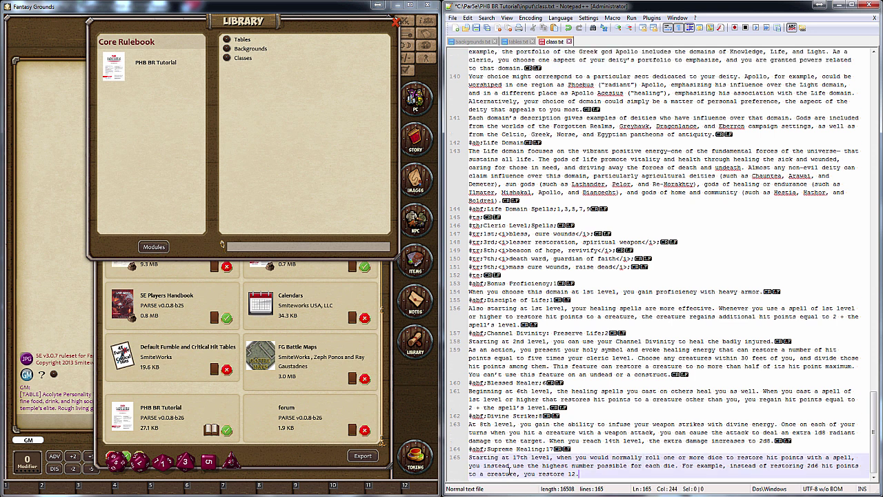
key("Return")
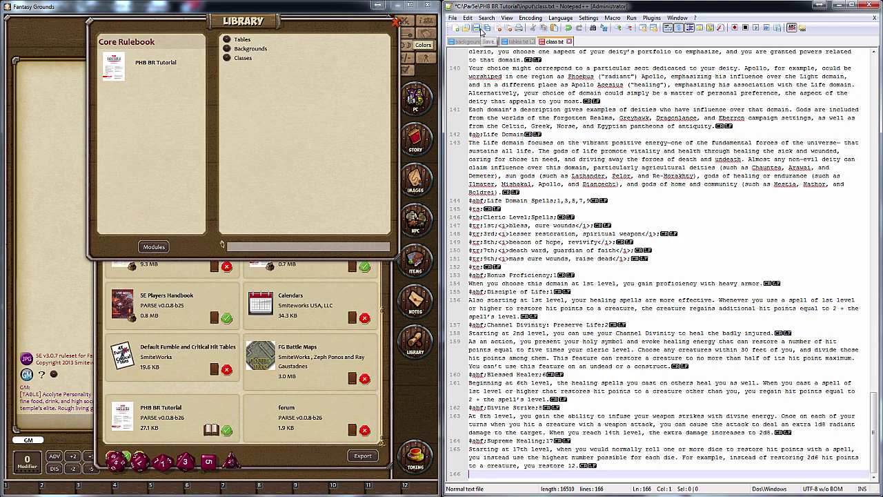
left_click(481, 32)
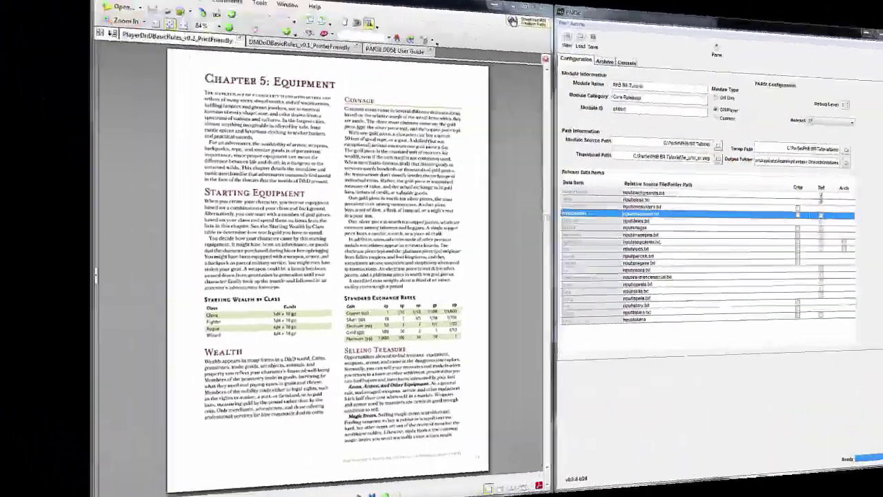
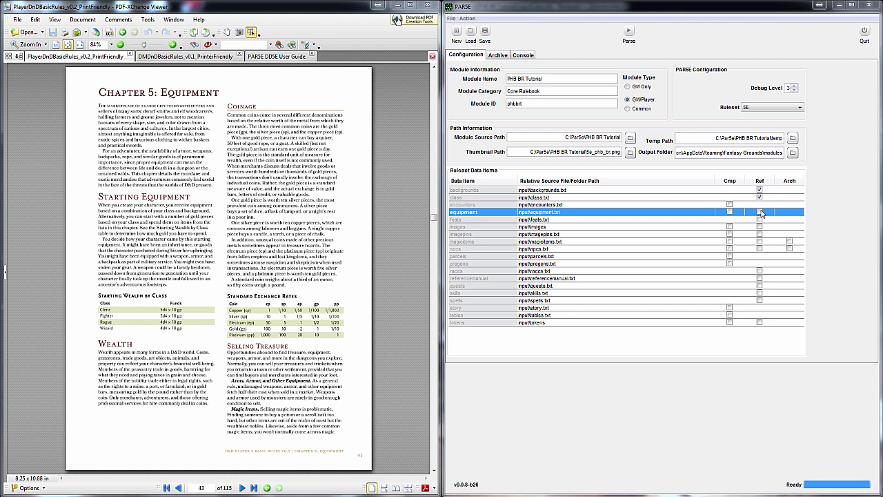
Enable equipment as reference data in PAR5E, then save a new blank Notepad++ file as equipment.txt
left_click(759, 212)
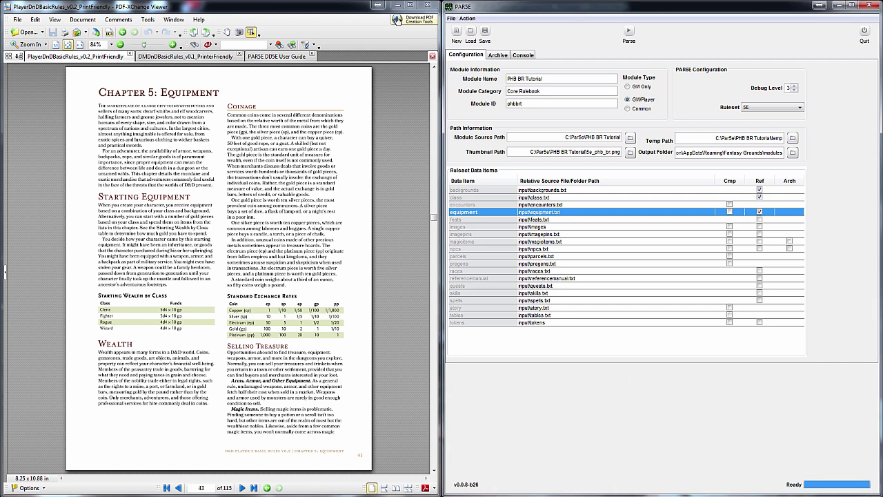
key("alt+Tab")
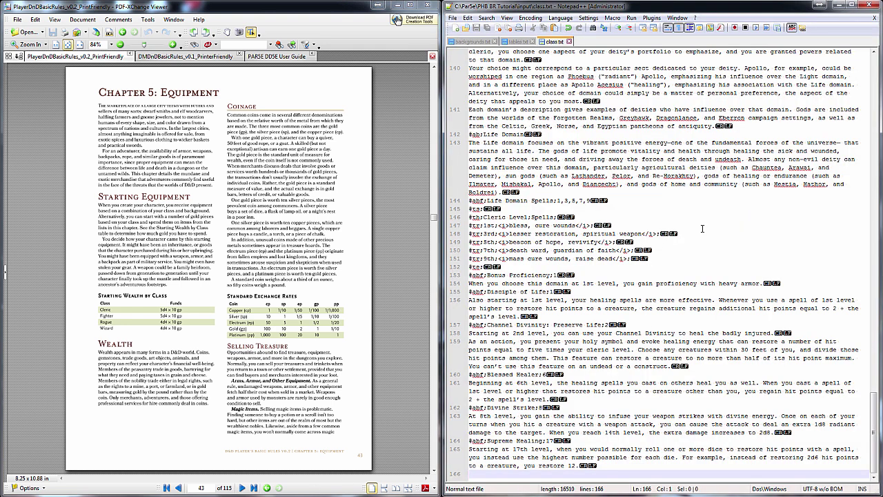
left_click(455, 29)
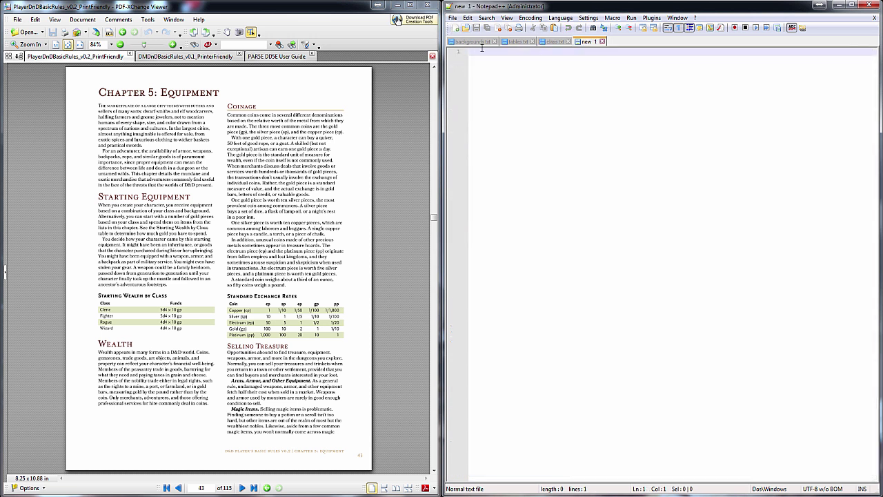
left_click(453, 16)
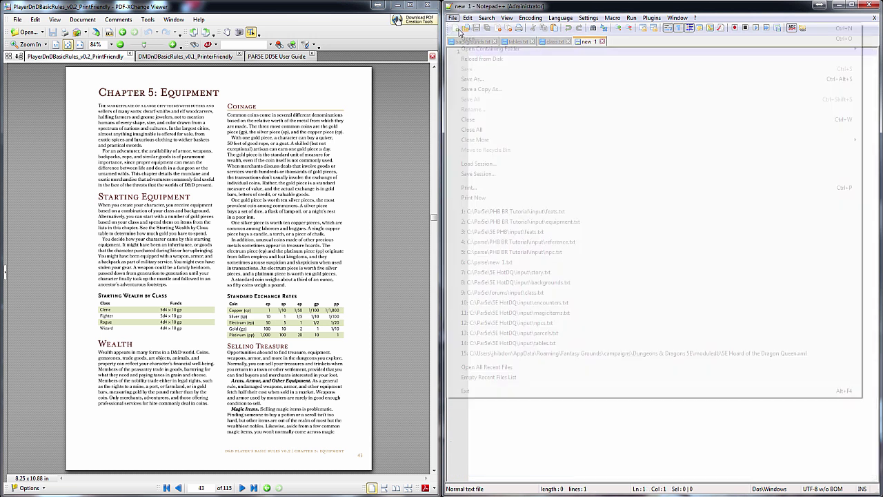
left_click(473, 79)
type("equipment.txt")
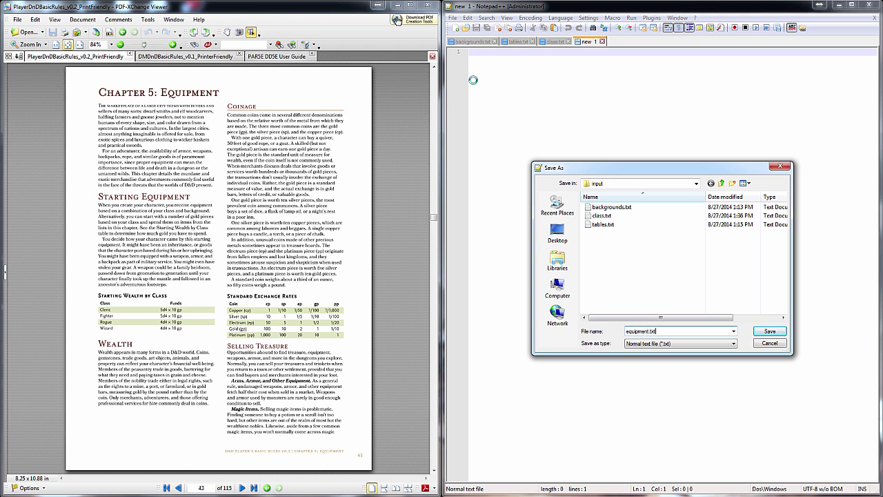
key("Return")
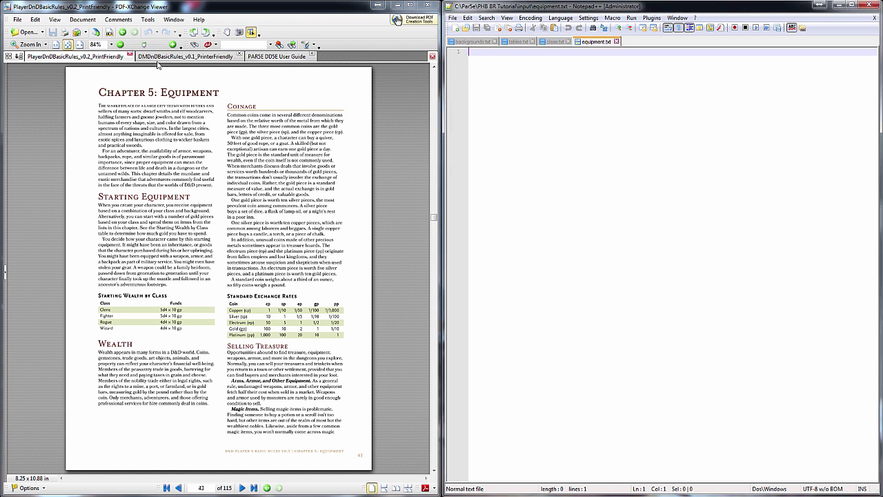
Review the PARSE DD5E User Guide's equipment table rules and the ARMOR example on page 11
left_click(253, 58)
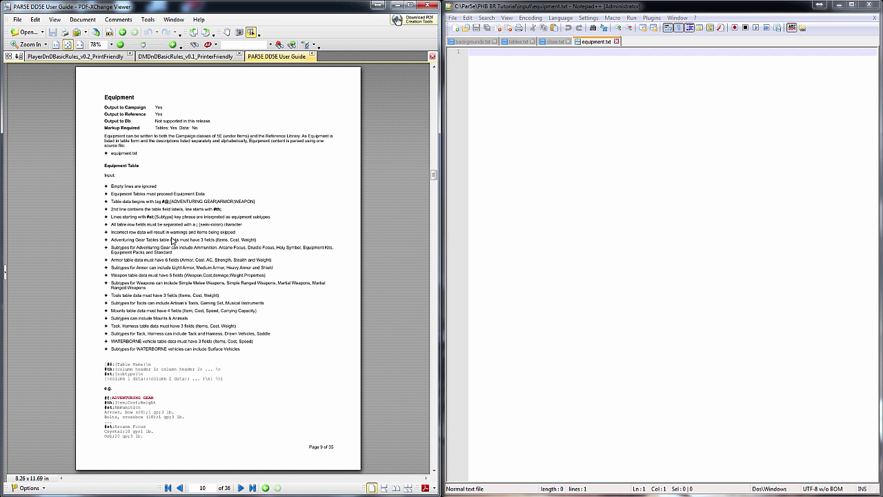
left_click_drag(113, 186, 240, 356)
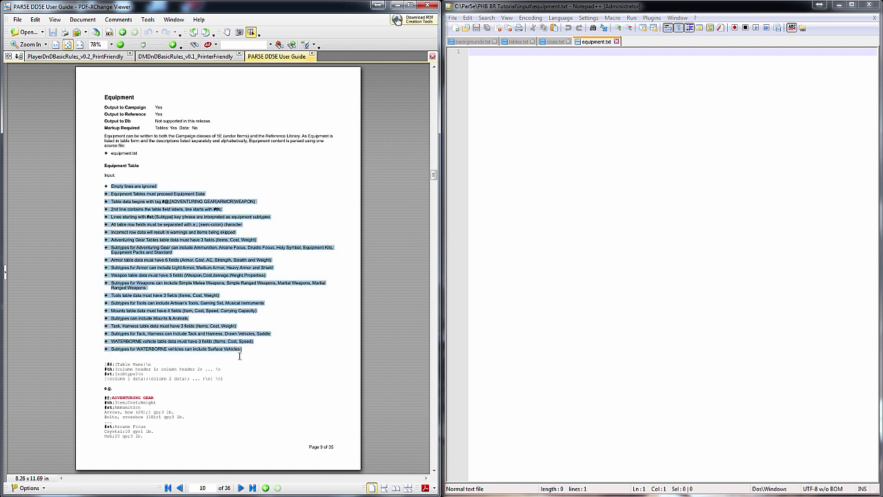
left_click(279, 304)
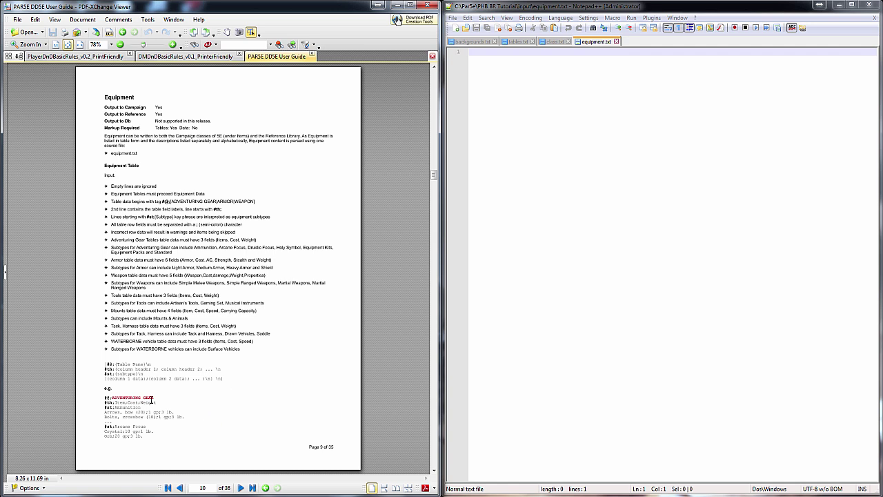
scroll(145, 397, "down", 5)
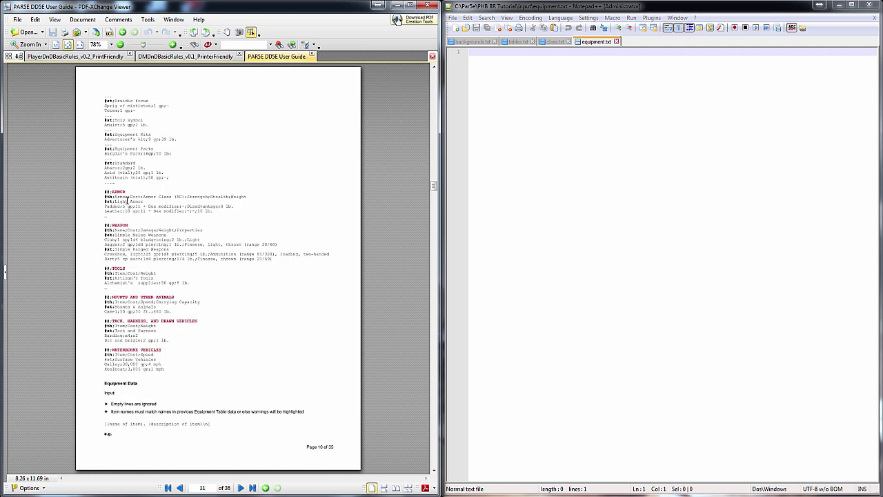
left_click(587, 150)
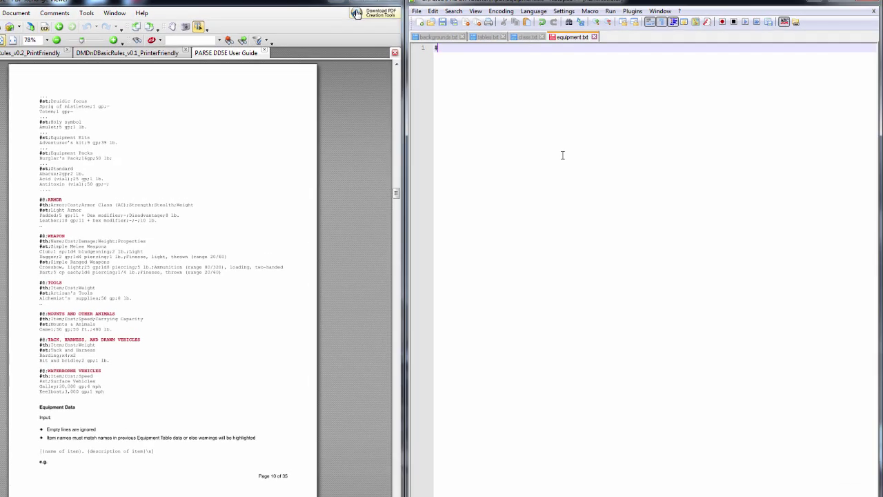
Start the file with the #@;ARMOR tag and the Armor;Cost;AC;Strength;Stealth;Weight header row
type("#@;")
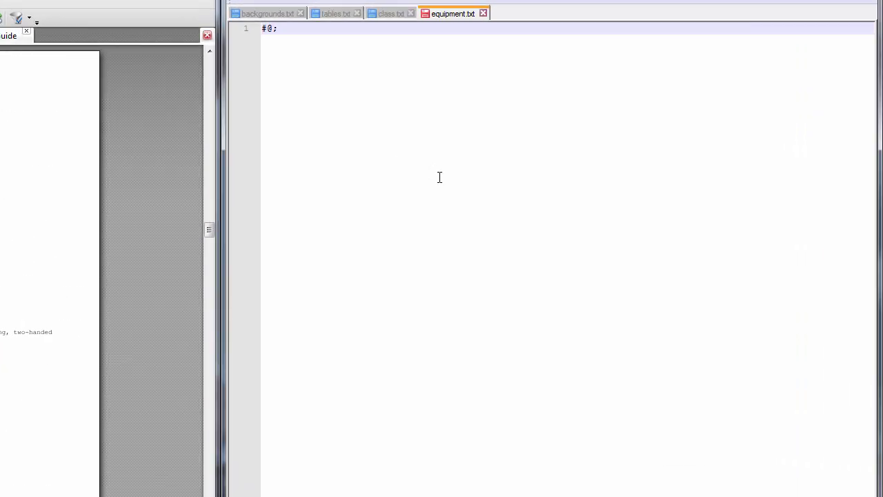
type("ARMOR")
key("Return")
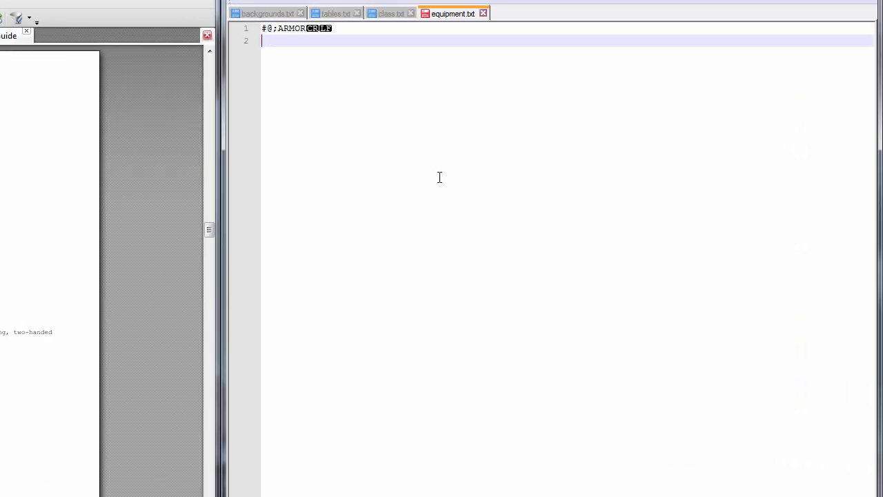
type("#th;")
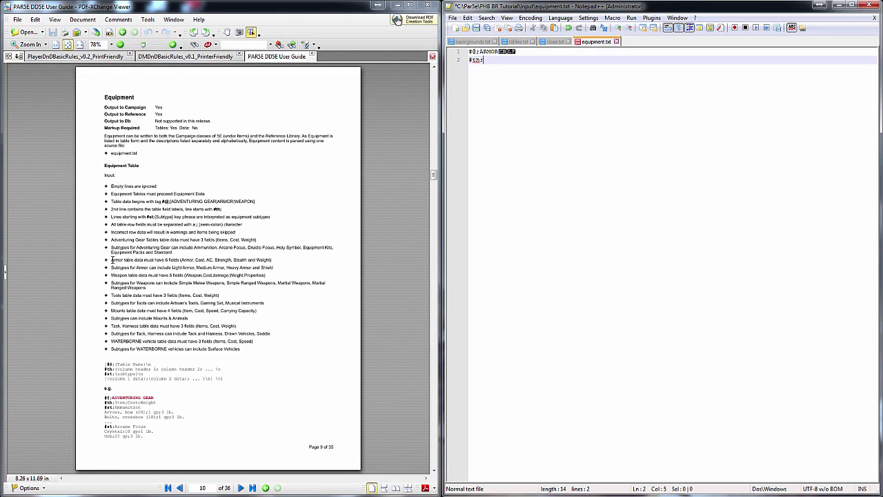
left_click_drag(112, 260, 280, 260)
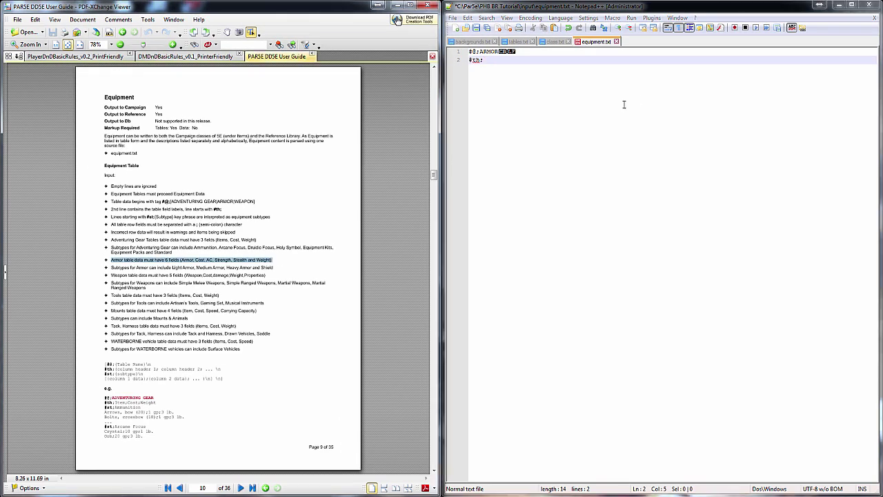
type("Armo")
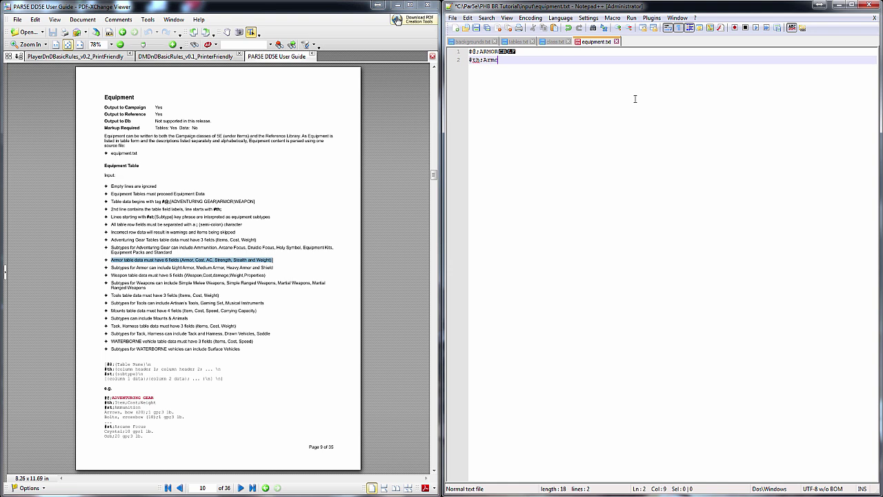
type("r, Cost, AC, Strength, Steal")
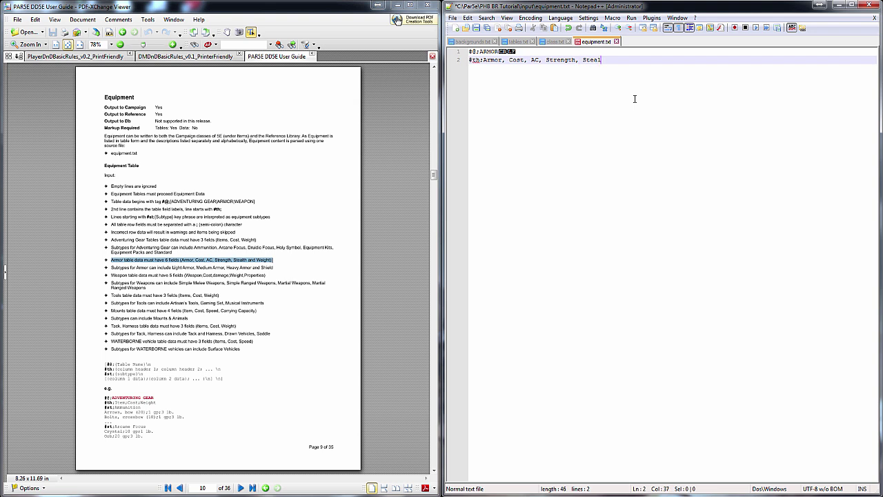
type("th, Weight")
key("BackSpace")
key("BackSpace")
key("BackSpace")
key("BackSpace")
key("BackSpace")
key("BackSpace")
key("BackSpace")
key("BackSpace")
key("BackSpace")
key("BackSpace")
key("BackSpace")
key("BackSpace")
key("BackSpace")
key("BackSpace")
key("BackSpace")
key("BackSpace")
key("BackSpace")
key("BackSpace")
key("BackSpace")
key("BackSpace")
type("ost")
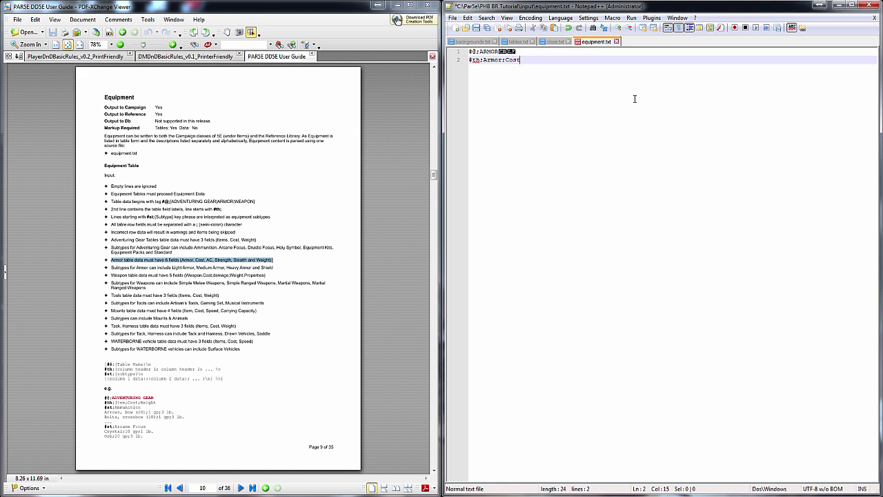
type(";AC;STr")
key("BackSpace")
key("BackSpace")
type("trength;Stealth;Weight;")
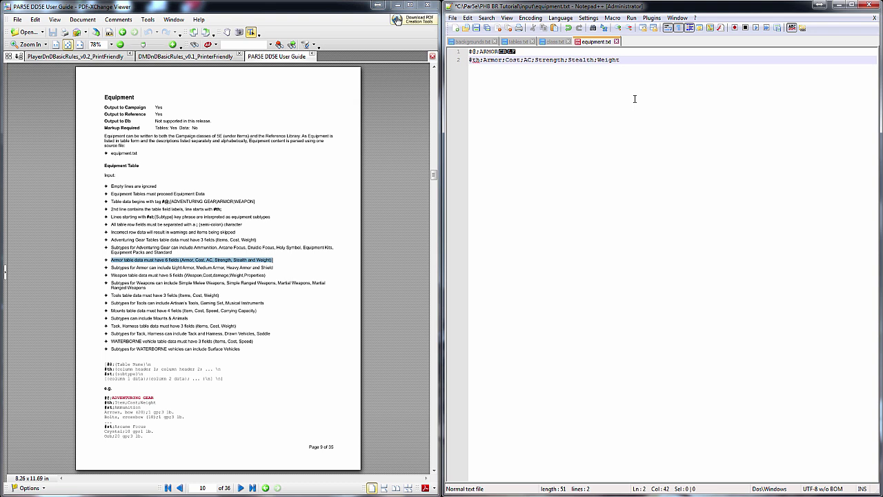
key("Return")
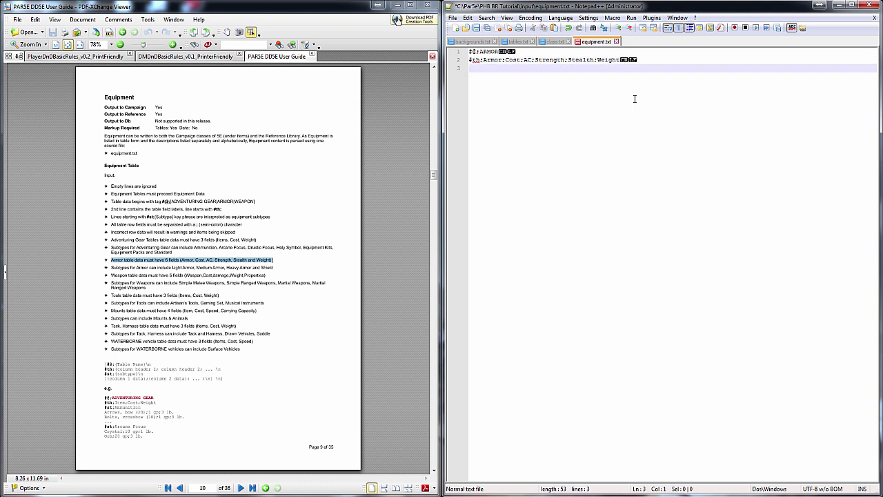
Add #st subtype lines for Light Armor, Medium Armor, Heavy Armor and Shield
type("#st:Light Armor")
key("Return")
type("#st:Medium Armor")
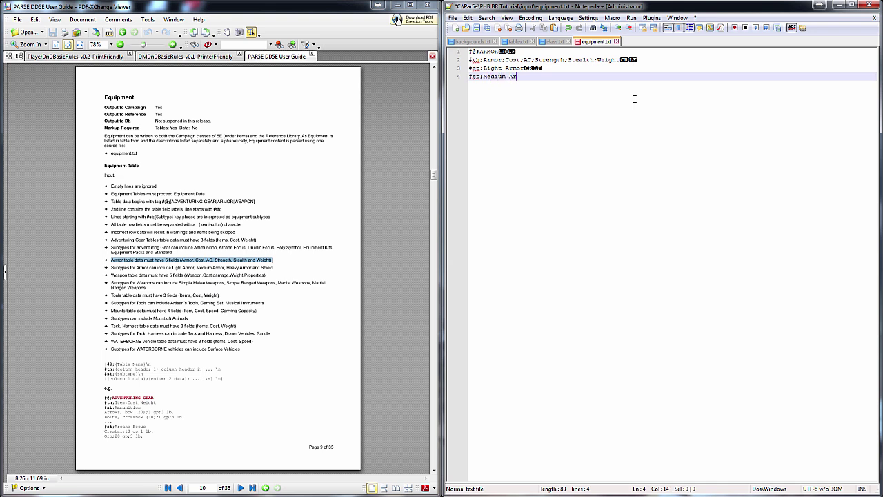
key("Return")
type("#st:Heavy Armor")
key("Return")
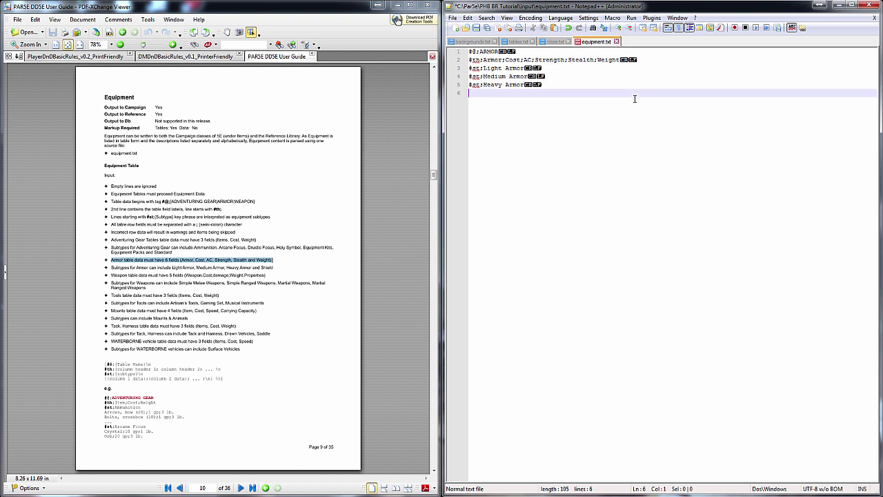
type("#st:Shield")
key("Return")
Copy the Light, Medium, Heavy Armor and Shield rows from the PHB Armor table under their subtypes
left_click(83, 56)
scroll(215, 311, "down", 2)
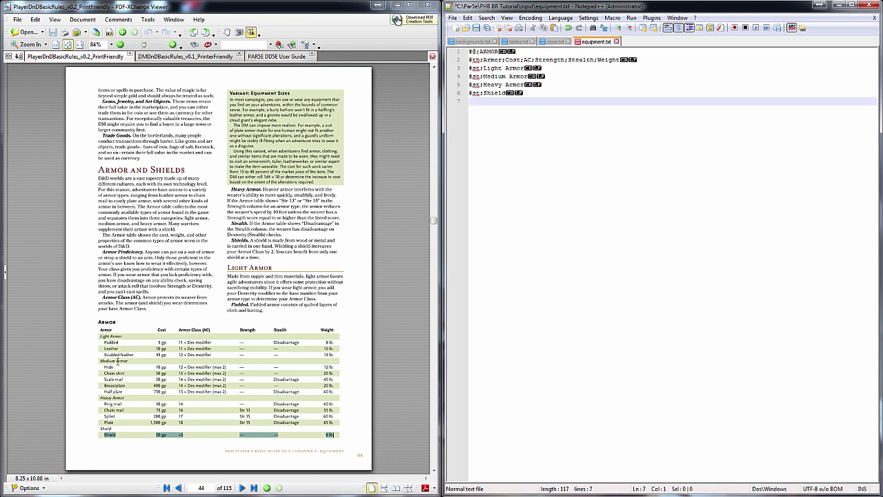
left_click_drag(105, 345, 337, 357)
key("ctrl+c")
left_click_drag(105, 366, 336, 393)
key("ctrl+c")
left_click(549, 101)
key("Return")
key("ctrl+v")
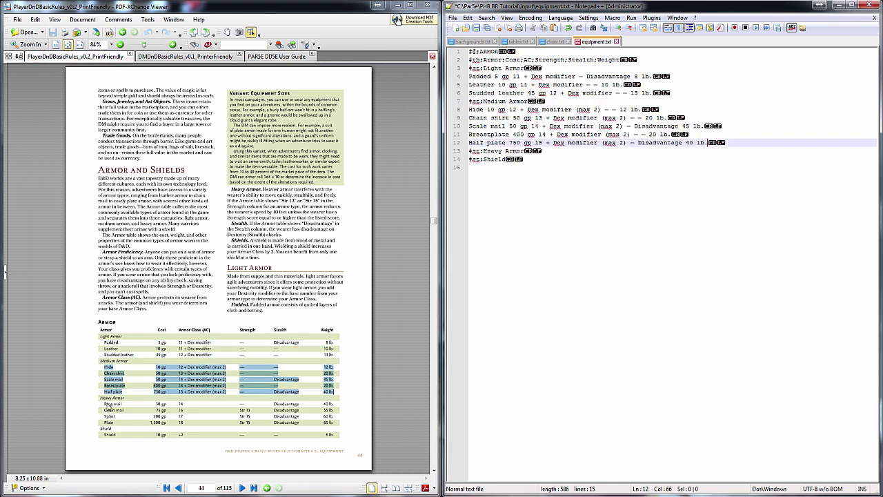
left_click_drag(106, 404, 338, 424)
left_click(564, 150)
key("Return")
key("ctrl+v")
left_click_drag(106, 434, 338, 436)
key("ctrl+c")
left_click(743, 289)
key("ctrl+v")
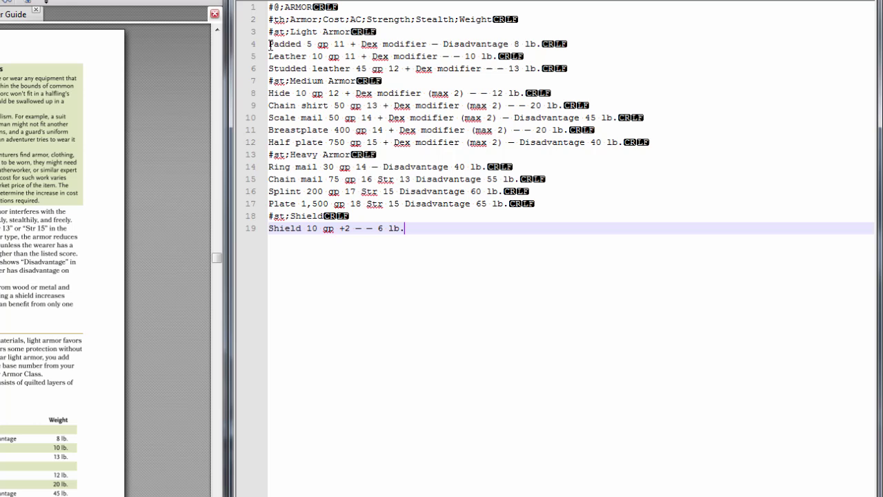
Replace the field gaps in the Padded, Leather and Studded leather rows with semicolons
left_click_drag(469, 76, 499, 77)
key("Right")
key("BackSpace")
type(";")
key("Right")
key("Right")
key("Right")
key("Right")
key("BackSpace")
type(";")
key("Right")
key("Right")
left_click_drag(416, 43, 514, 43)
key("ctrl+v")
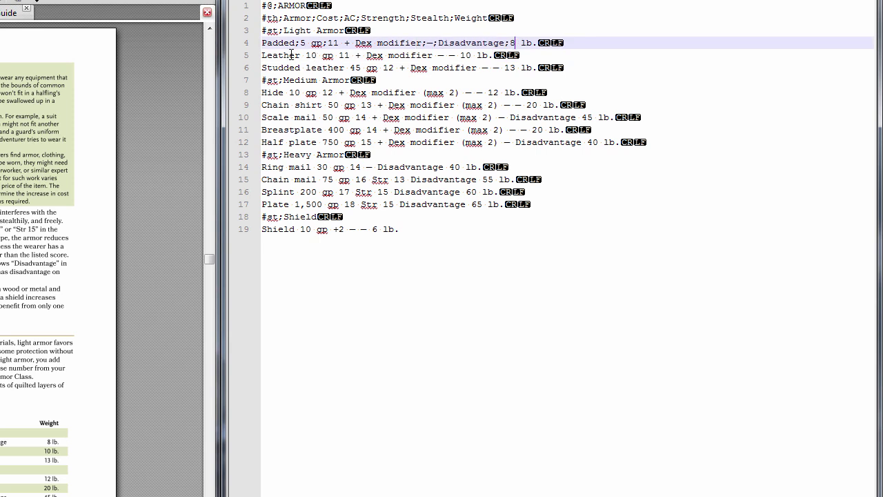
double_click(306, 55)
key("ctrl+v")
double_click(336, 55)
key("ctrl+v")
key("ctrl+v")
left_click_drag(426, 55, 506, 67)
double_click(349, 67)
key("ctrl+v")
double_click(379, 68)
Separate the Hide, Chain shirt, Scale mail, Breastplate, Half plate and Ring mail fields with semicolons
key("ctrl+v")
double_click(284, 93)
key("ctrl+v")
double_click(317, 93)
key("ctrl+v")
left_click_drag(455, 92, 518, 142)
key("ctrl+v")
double_click(325, 105)
key("ctrl+v")
double_click(359, 105)
key("ctrl+v")
key("ctrl+v")
double_click(319, 117)
double_click(353, 117)
key("ctrl+v")
key("ctrl+v")
double_click(582, 117)
key("ctrl+v")
double_click(328, 130)
key("ctrl+v")
key("ctrl+v")
double_click(320, 142)
key("ctrl+v")
double_click(358, 142)
key("ctrl+v")
key("ctrl+v")
double_click(585, 142)
key("ctrl+v")
double_click(320, 167)
key("ctrl+v")
left_click_drag(344, 167, 405, 180)
key("ctrl+v")
key("ctrl+v")
double_click(446, 167)
Fix the Chain mail row and separate the Splint, Plate and Shield fields with semicolons
key("ctrl+v")
double_click(319, 179)
key("ctrl+v")
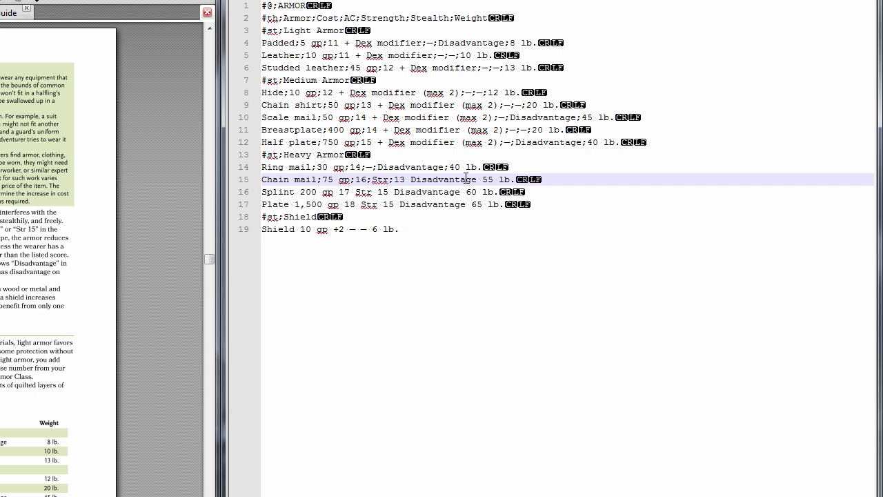
key("ctrl+z")
key("ctrl+z")
key("ctrl+z")
double_click(353, 180)
key("ctrl+v")
double_click(369, 179)
key("ctrl+v")
double_click(407, 180)
key("ctrl+v")
double_click(480, 179)
key("ctrl+v")
left_click(319, 191)
double_click(298, 192)
key("ctrl+v")
double_click(336, 192)
key("ctrl+v")
double_click(353, 192)
key("ctrl+v")
double_click(391, 192)
key("ctrl+v")
double_click(463, 192)
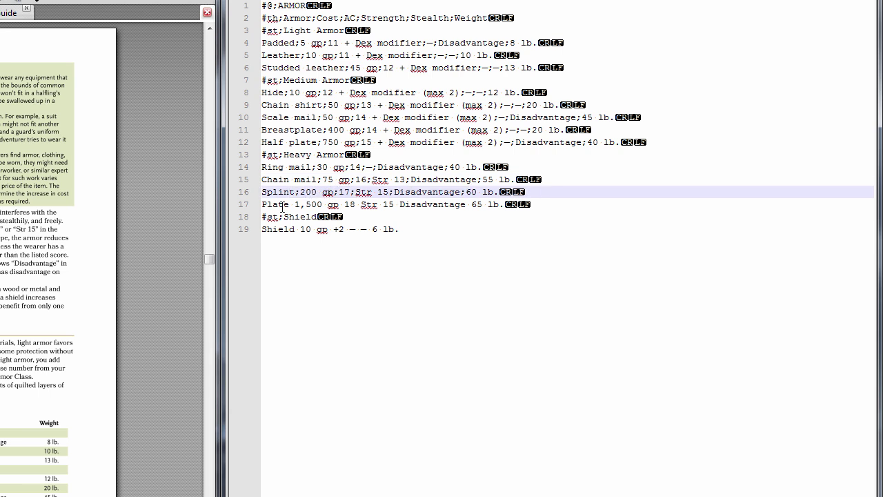
key("ctrl+v")
double_click(359, 204)
key("ctrl+v")
double_click(397, 204)
key("ctrl+v")
double_click(469, 204)
key("ctrl+v")
double_click(298, 229)
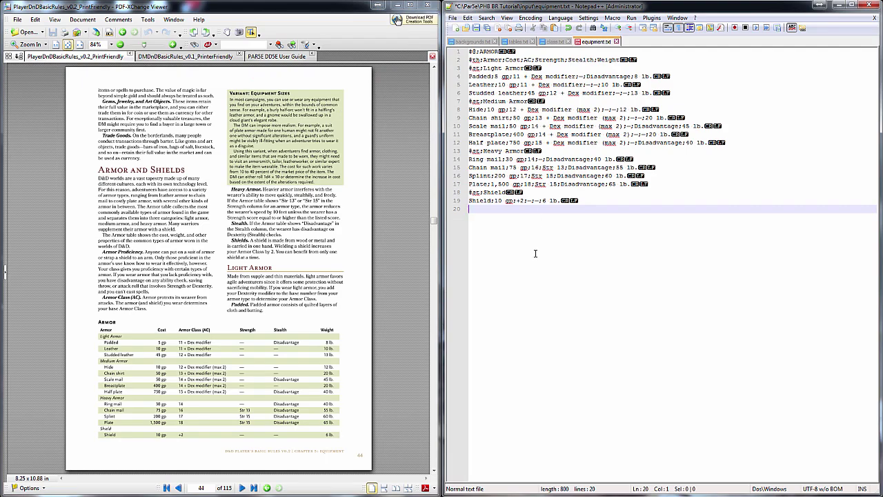
Save equipment.txt and re-run the PAR5E parse to rebuild the PHB BR Tutorial module
key("ctrl+s")
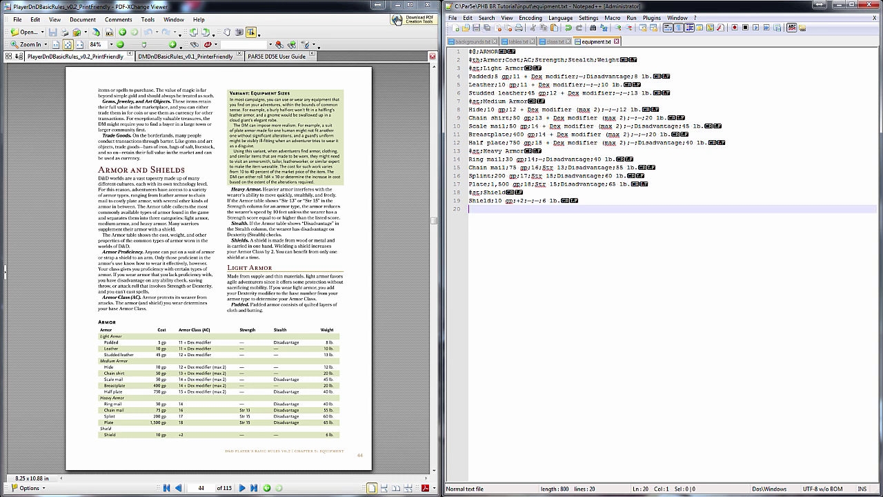
left_click(187, 469)
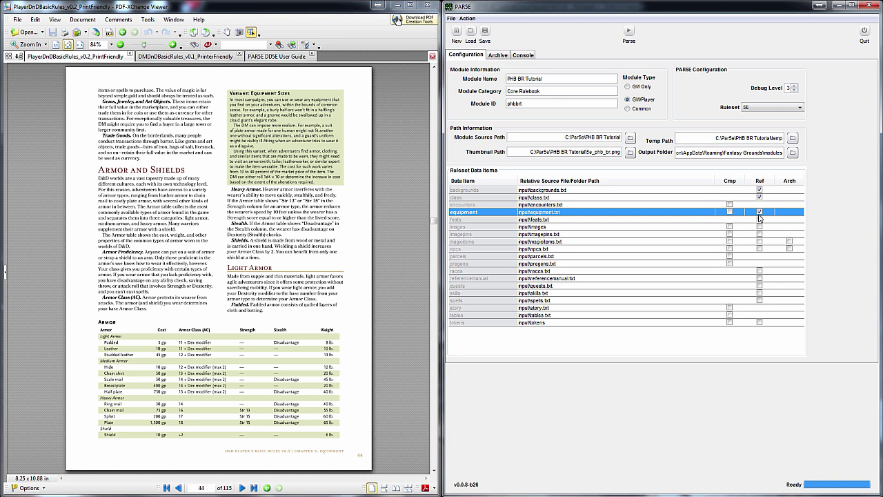
left_click(629, 32)
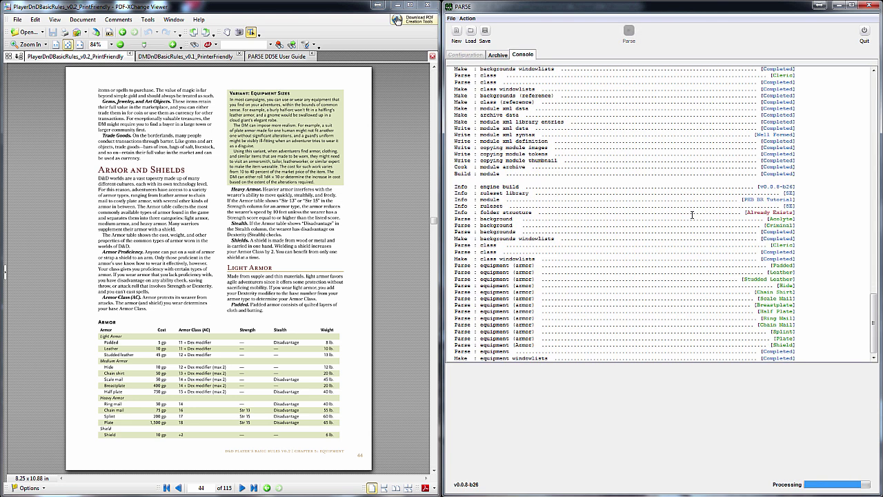
key("alt+Tab")
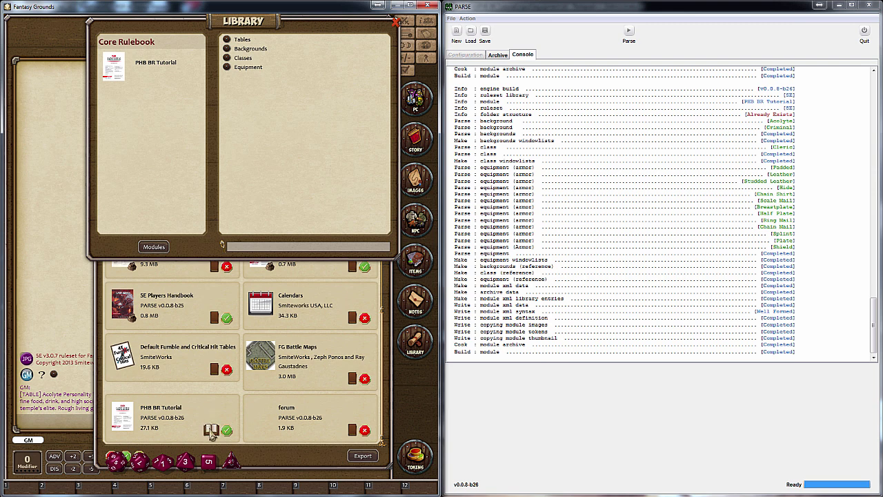
Reload PHB BR Tutorial in Fantasy Grounds and check the Armor table's Shield entry
left_click(207, 432)
left_click(303, 153)
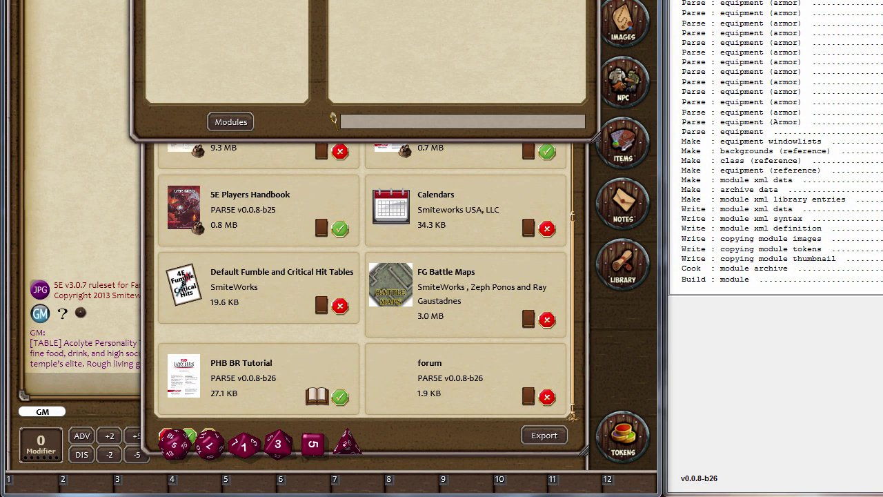
left_click(248, 26)
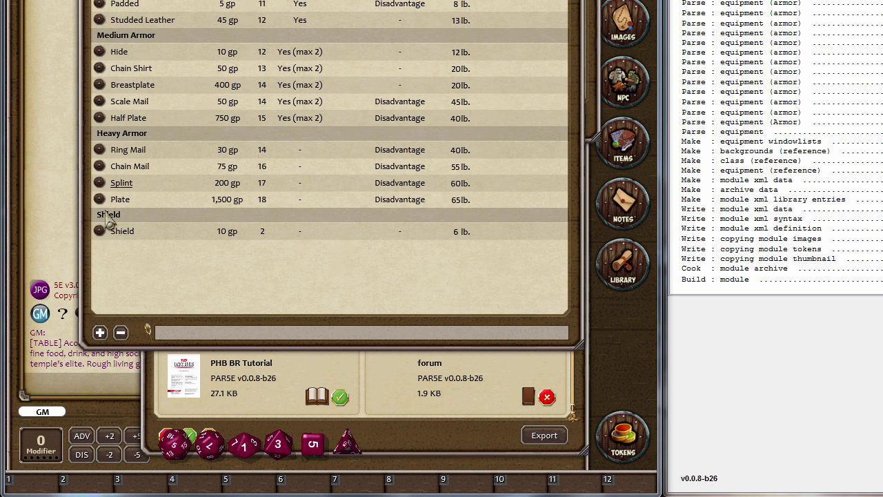
left_click(127, 232)
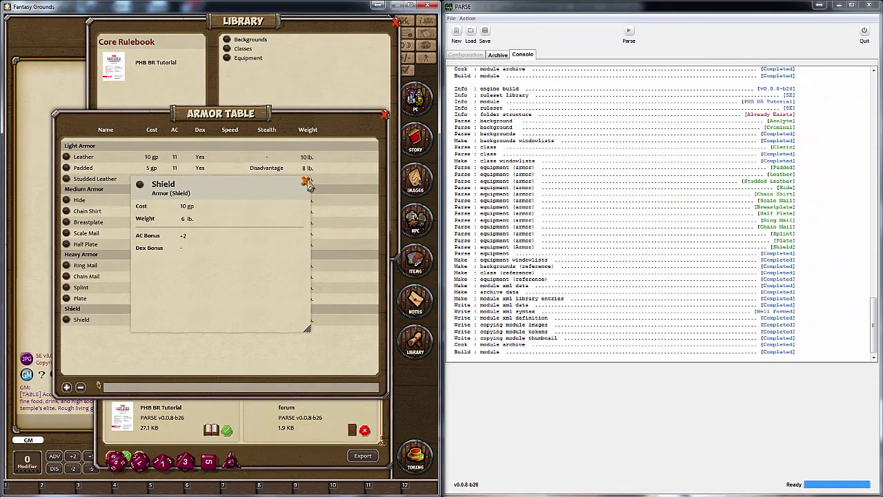
left_click(307, 183)
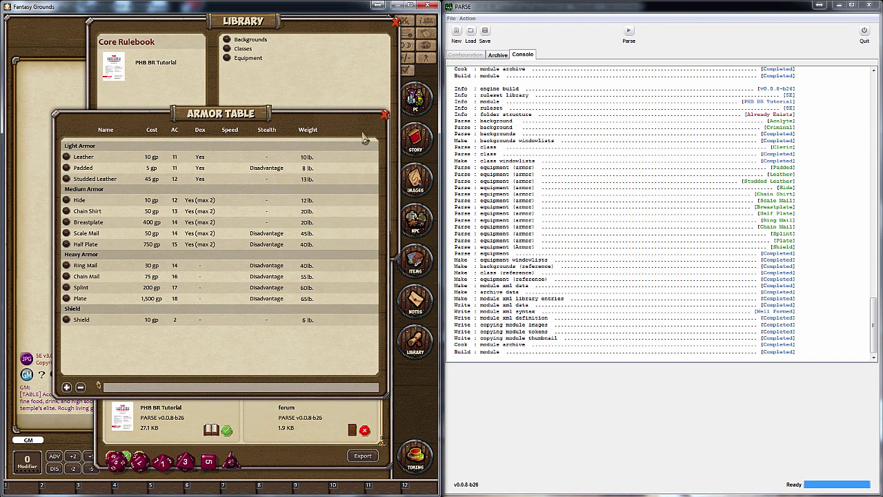
left_click(385, 115)
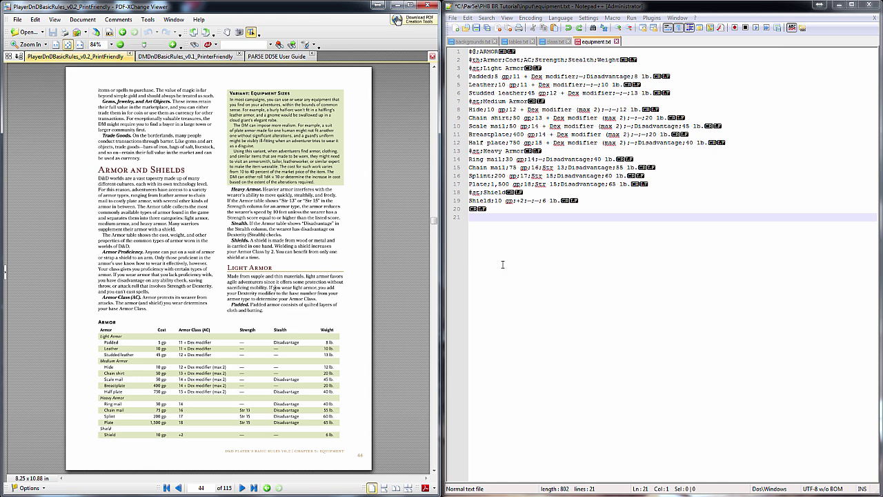
Paste the Padded armor paragraph from the PDF into equipment.txt
left_click_drag(229, 305, 264, 310)
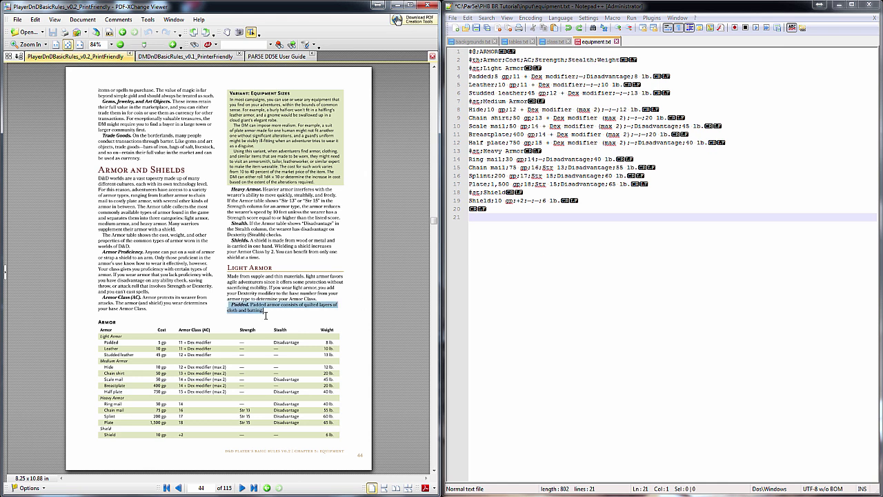
type("Padded. Padded armor consists of quilted layers of  cloth and batting.")
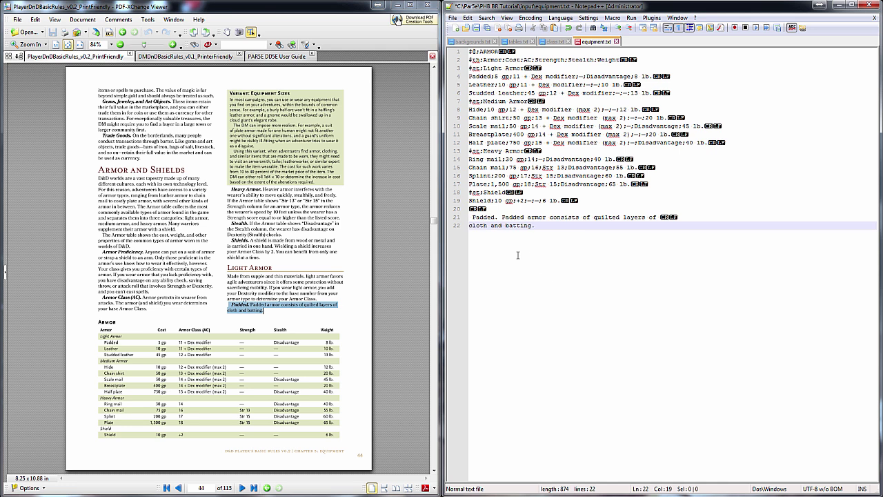
key("Return")
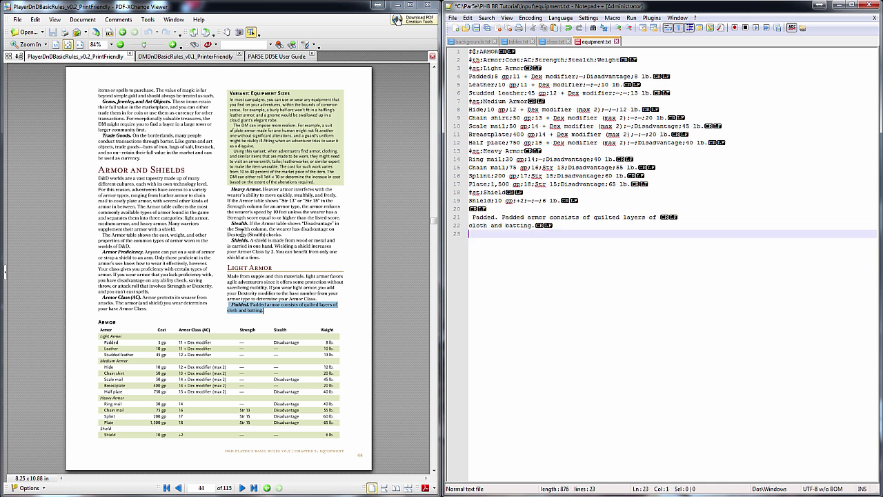
scroll(299, 292, "down", 3)
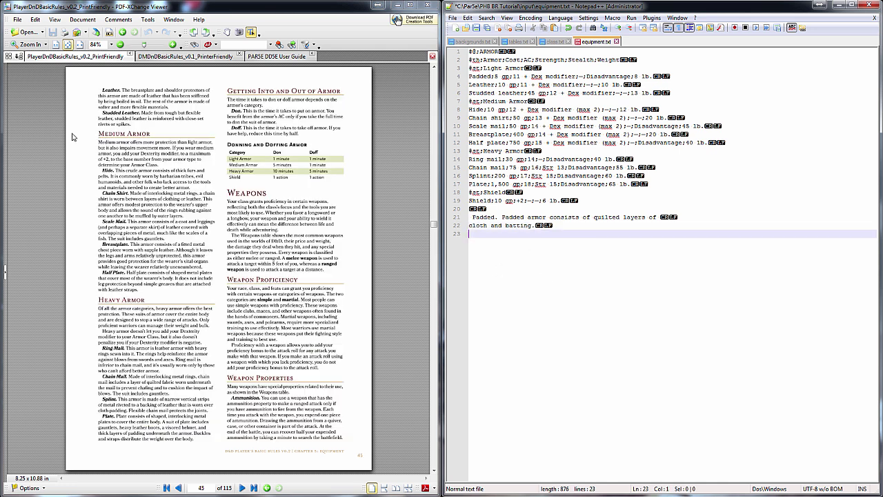
Copy the Leather and Studded Leather paragraphs to the end of equipment.txt
left_click_drag(101, 88, 141, 123)
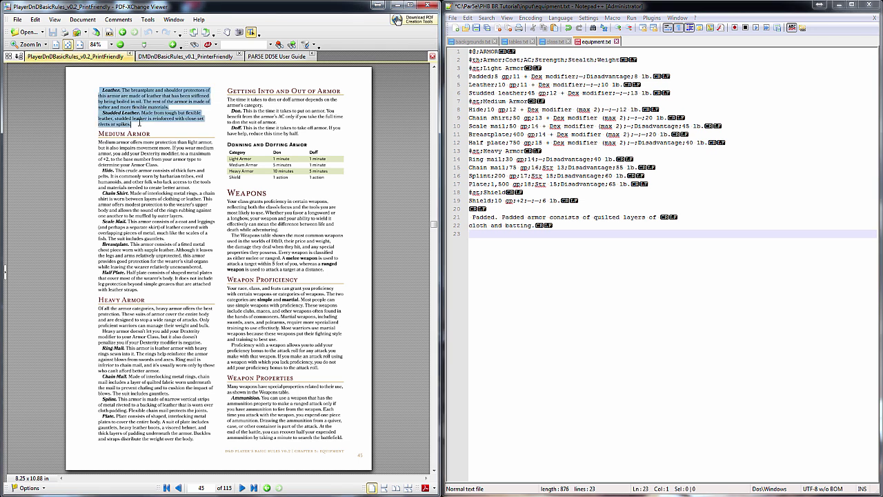
key("ctrl+c")
left_click(559, 250)
key("ctrl+v")
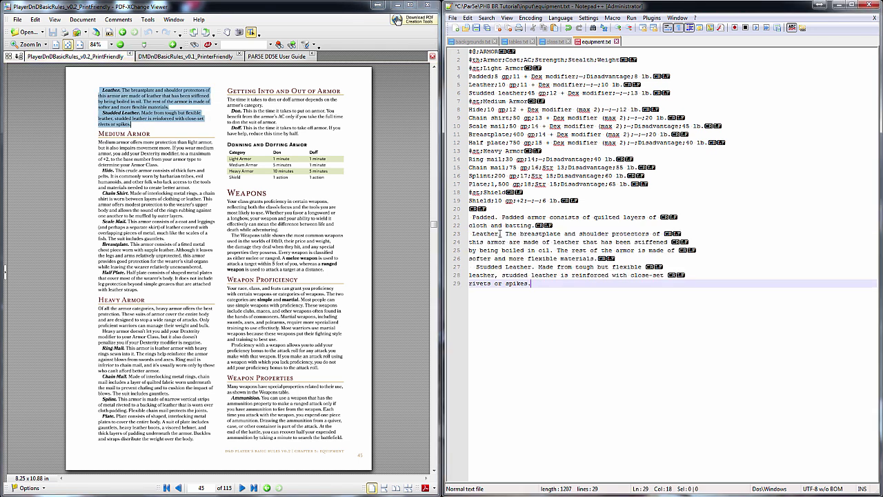
Paste the Hide through Half Plate paragraphs, starting Hide on its own line
left_click_drag(103, 170, 141, 289)
key("ctrl+c")
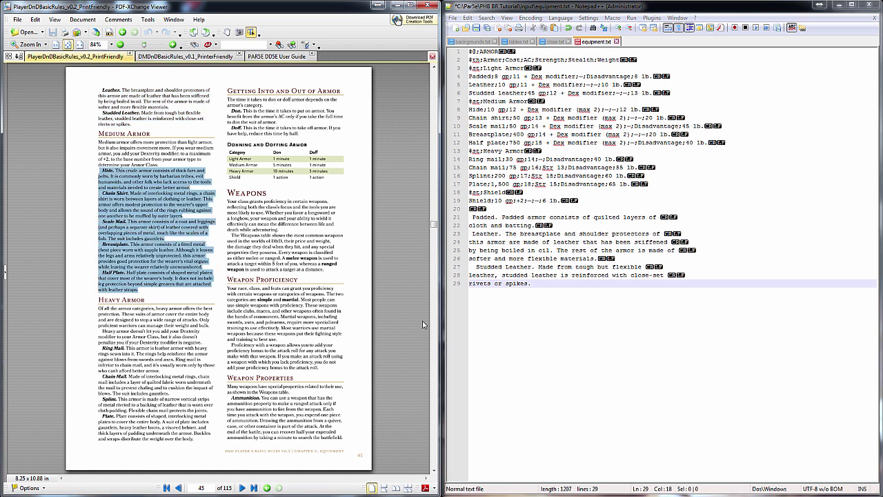
left_click(523, 387)
key("ctrl+v")
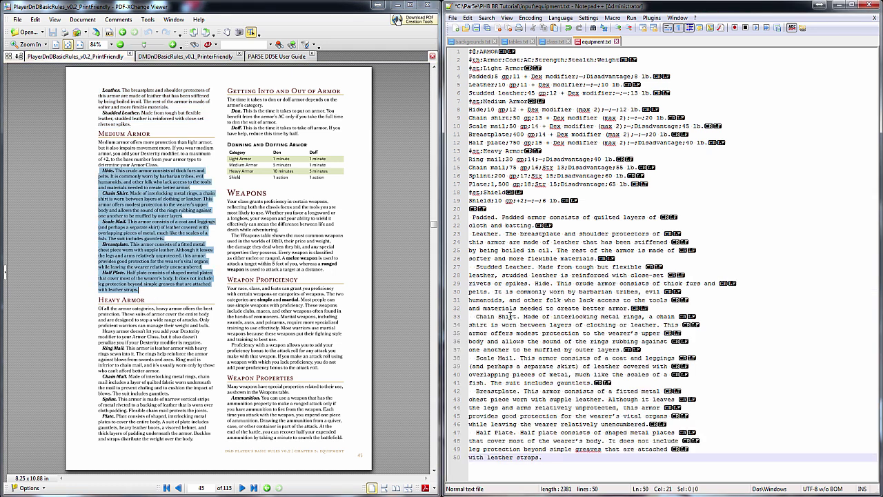
left_click(536, 283)
key("BackSpace")
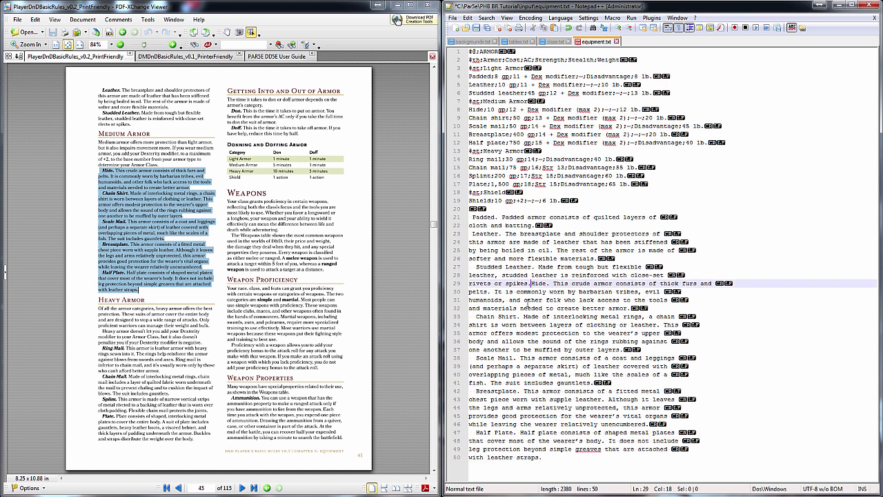
key("Return")
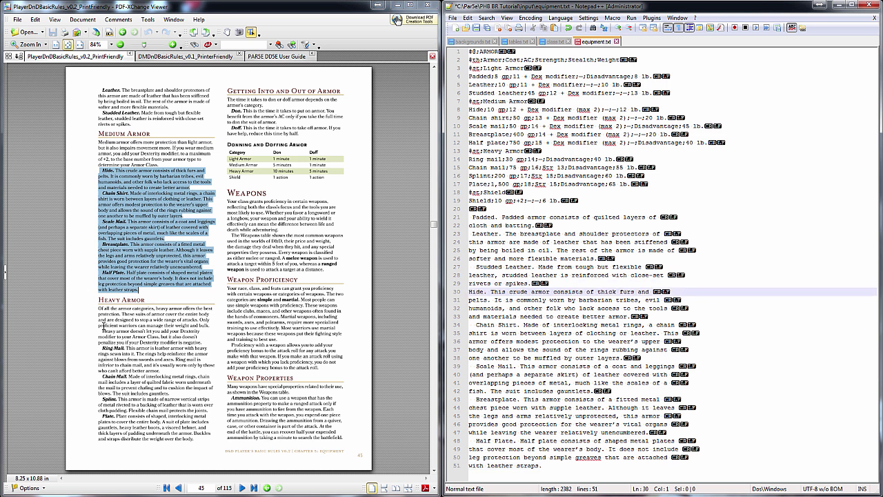
Append the Ring Mail through Plate and Shield paragraphs at the end of the file
left_click_drag(103, 351, 167, 395)
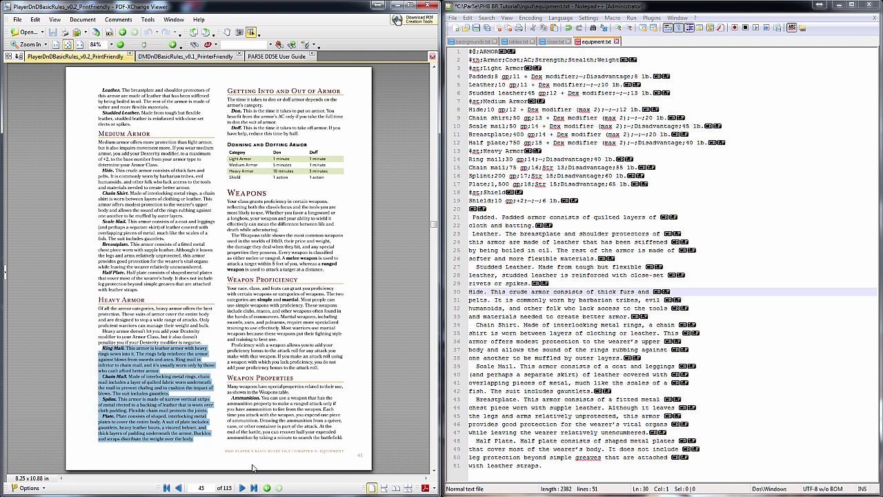
key("ctrl+End")
key("Return")
key("ctrl+v")
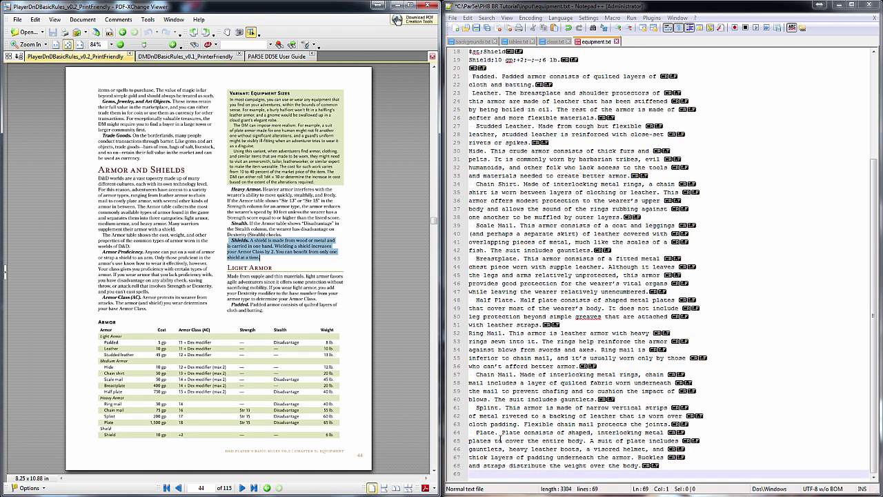
key("ctrl+v")
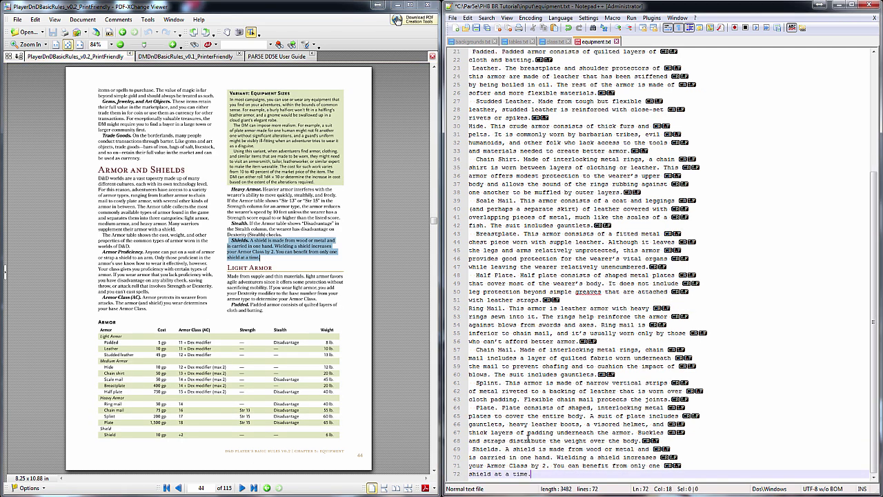
Put Shield and Plate on their own lines without leading spaces, separated by blank lines
left_click(498, 449)
key("Home")
key("BackSpace")
key("Return")
key("Up")
key("Up")
key("Up")
key("Up")
key("Up")
key("Up")
key("Delete")
key("Delete")
key("Delete")
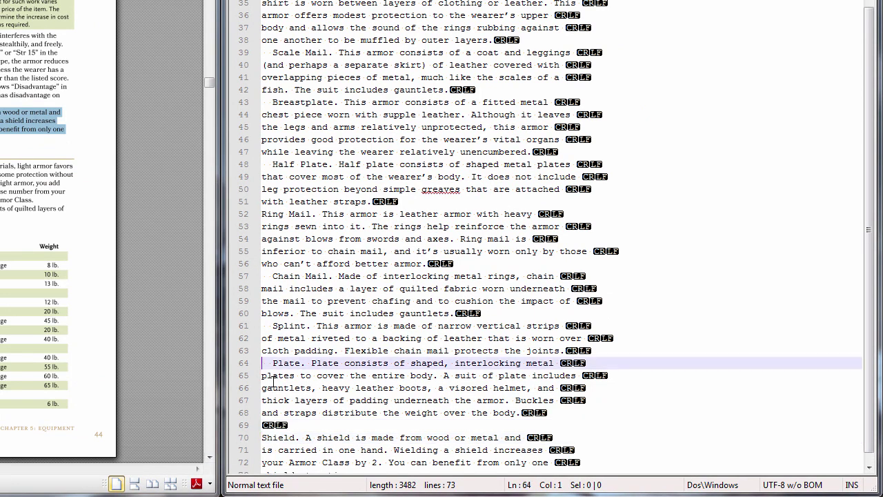
type("P")
left_click(263, 363)
key("Delete")
key("Delete")
key("Return")
Insert blank lines between each armor paragraph, Splint up to Padded, removing leading spaces
key("Up")
key("Up")
key("Up")
key("Up")
key("Delete")
key("Delete")
key("Return")
key("Up")
key("Up")
key("Up")
key("Up")
key("Up")
key("Delete")
key("Delete")
key("Return")
key("Up")
key("Up")
key("Up")
key("Up")
key("Up")
key("Up")
key("Return")
key("Up")
key("Up")
key("Up")
key("Up")
key("Up")
key("Delete")
key("Delete")
key("Return")
key("Up")
key("Up")
key("Up")
key("Up")
key("Up")
key("Up")
key("Delete")
key("Delete")
key("Return")
key("Up")
key("Up")
key("Up")
key("Up")
key("Up")
key("Delete")
key("Delete")
key("Return")
key("Up")
key("Up")
key("Up")
key("Up")
key("Up")
key("Up")
key("Delete")
key("Delete")
key("Return")
key("Up")
key("Up")
key("Up")
key("Up")
key("Up")
key("Return")
Join Chain Mail, Chain Shirt and Breastplate onto single lines and end the file after Shield
key("Up")
key("Up")
key("Up")
key("Up")
key("Delete")
key("Delete")
key("Return")
key("Up")
key("Up")
key("Up")
key("Up")
key("Up")
key("Delete")
key("Return")
key("Up")
key("Up")
key("Up")
key("Delete")
key("Return")
key("Up")
key("Up")
key("Delete")
Join the Padded, Leather, Studded Leather and Hide paragraphs each onto one line
key("Down")
key("End")
key("Delete")
key("Down")
key("Down")
key("End")
key("Delete")
key("End")
key("Delete")
key("End")
key("Delete")
key("Down")
key("Down")
key("End")
key("Delete")
key("End")
key("Delete")
key("Down")
key("Down")
key("End")
key("Delete")
key("End")
key("Delete")
key("End")
key("Delete")
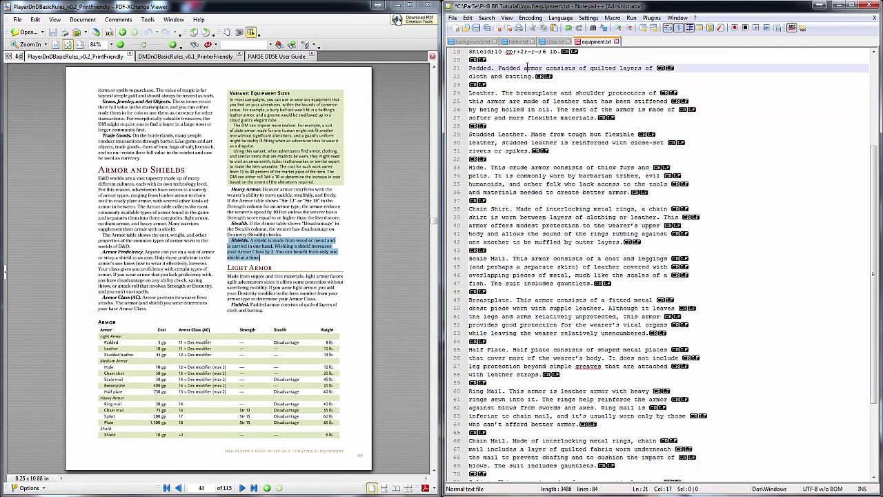
key("Down")
key("Down")
key("End")
key("Delete")
key("End")
key("Delete")
key("End")
key("Delete")
key("End")
key("Delete")
key("Down")
key("Down")
key("End")
key("Delete")
key("End")
key("Delete")
key("End")
key("Delete")
key("Down")
key("Down")
key("End")
key("Delete")
key("End")
key("Delete")
key("End")
key("Delete")
key("End")
key("Delete")
key("Down")
key("Down")
key("End")
key("Delete")
key("End")
key("Delete")
key("End")
key("Delete")
key("Down")
key("Down")
key("End")
key("Delete")
key("End")
key("Delete")
key("End")
key("Delete")
key("End")
key("Delete")
left_click_drag(502, 341, 503, 366)
key("Up")
key("Up")
key("Up")
key("End")
key("Delete")
key("End")
key("Delete")
key("End")
key("Delete")
key("Down")
key("Down")
key("End")
key("Delete")
key("End")
key("Delete")
key("Down")
key("Down")
key("End")
key("Delete")
key("End")
key("Delete")
key("End")
key("Delete")
key("Down")
key("Down")
key("End")
key("Delete")
key("End")
key("Delete")
key("End")
key("Delete")
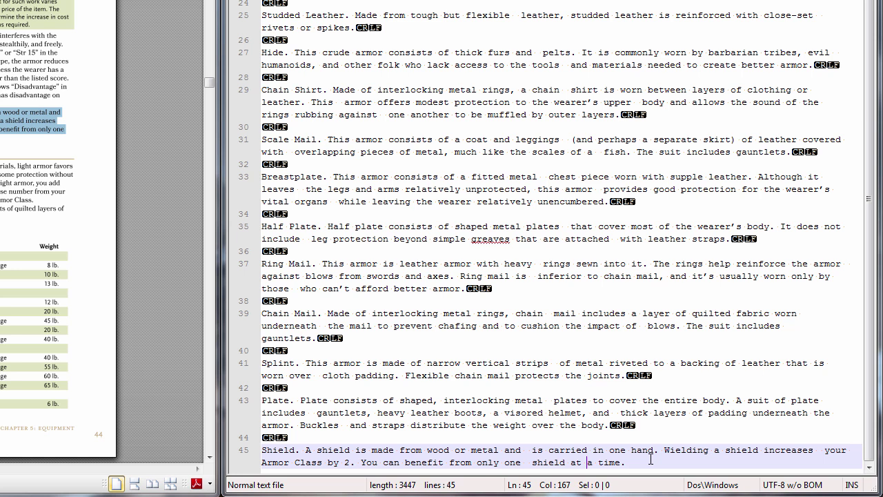
key("End")
key("Return")
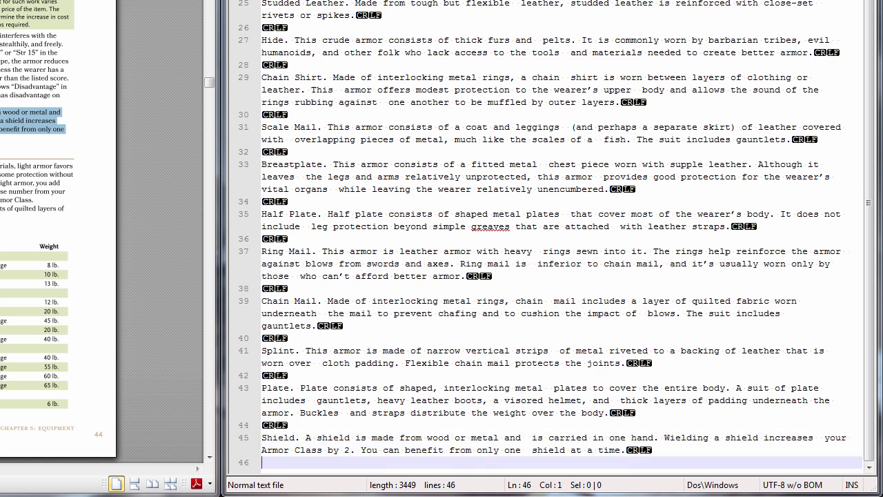
scroll(553, 248, "up", 5)
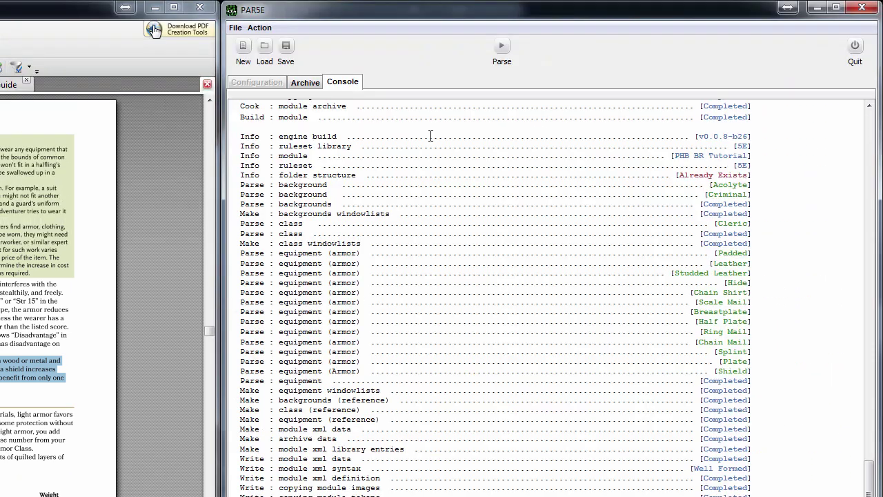
Re-parse, reload the PHB BR Tutorial module, and open its Equipment Armor table
left_click(511, 44)
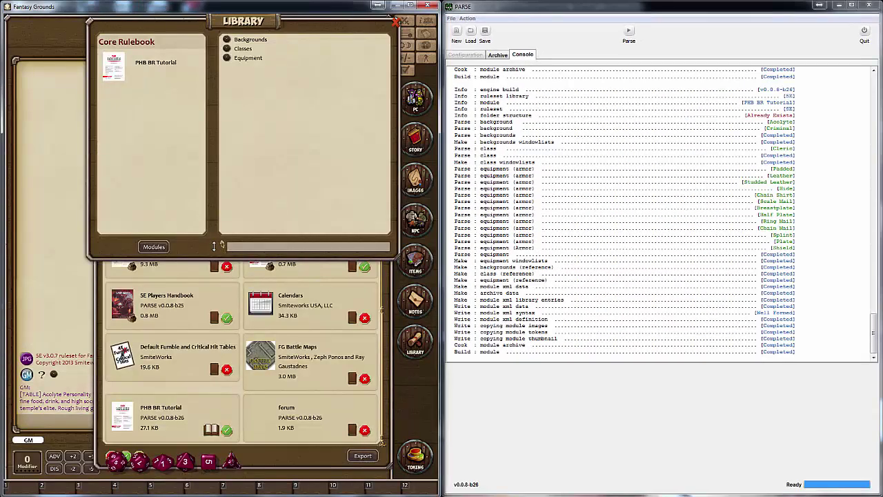
left_click(212, 430)
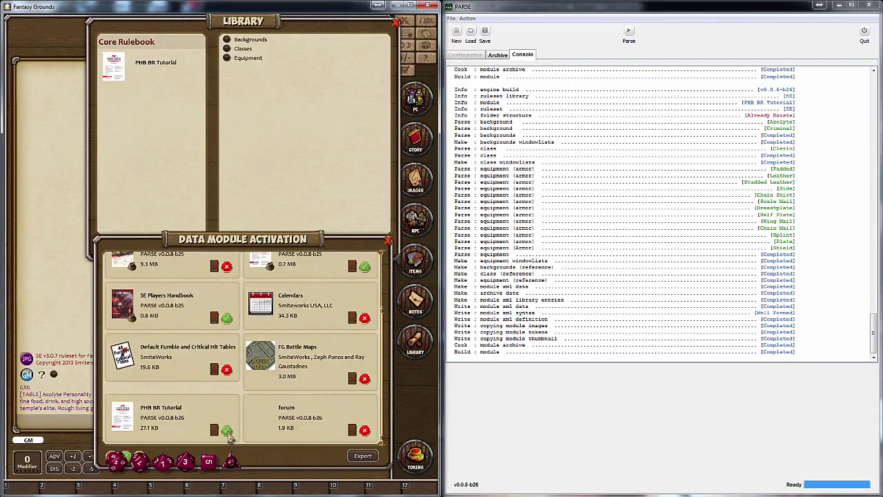
left_click(214, 431)
left_click(161, 69)
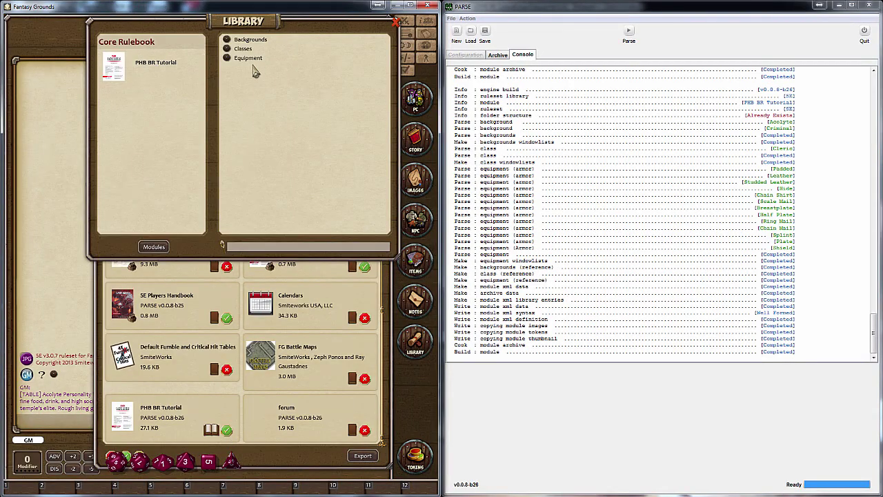
left_click(247, 58)
left_click(169, 181)
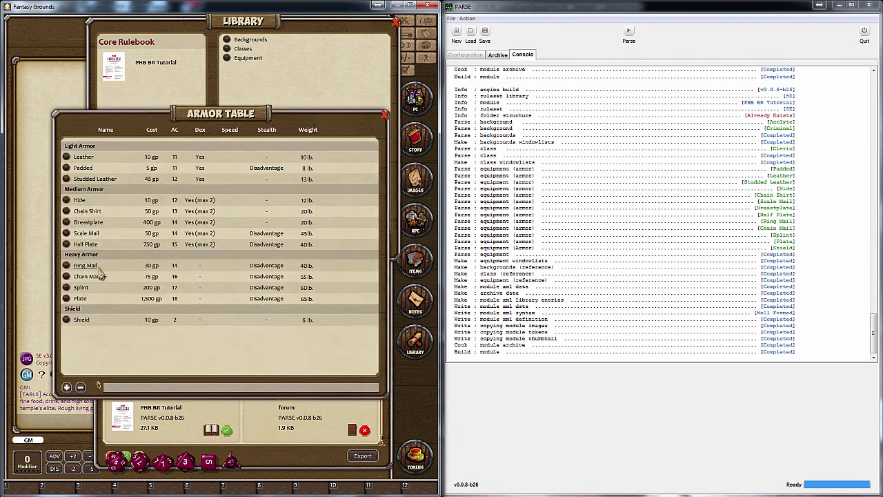
Review the Plate and Shield armor details, then close the Armor Table
left_click(67, 299)
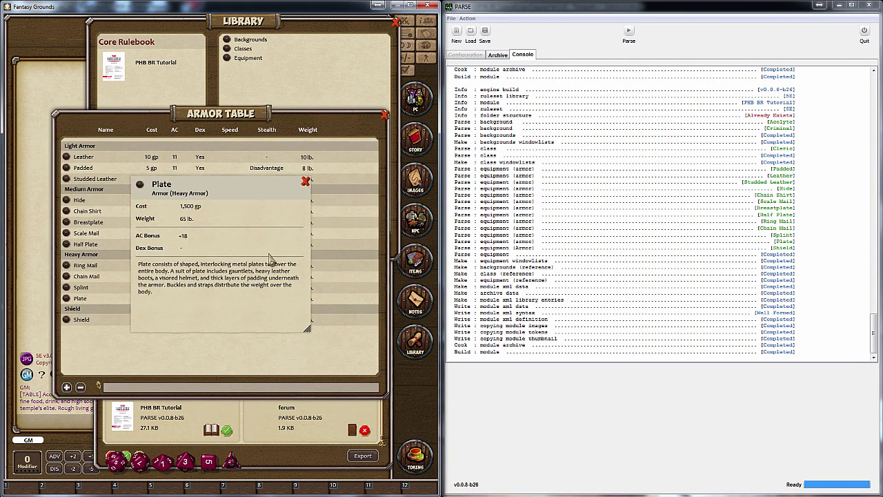
left_click(306, 181)
left_click(74, 320)
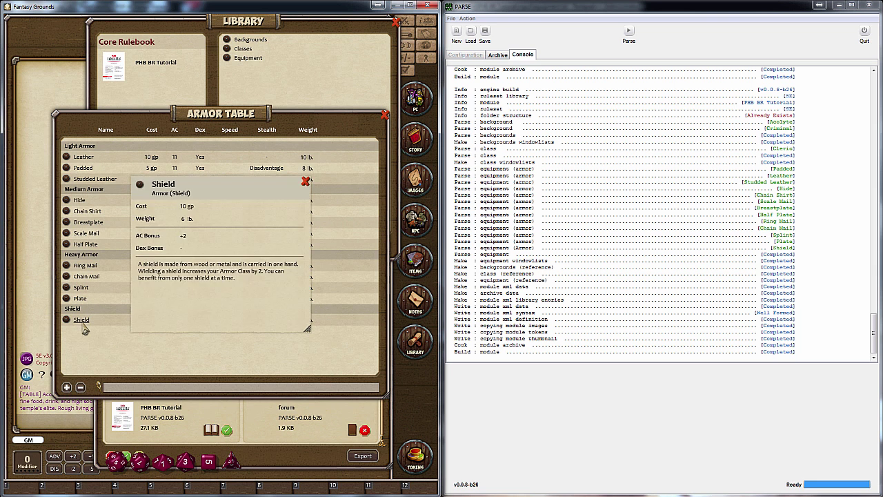
left_click(306, 182)
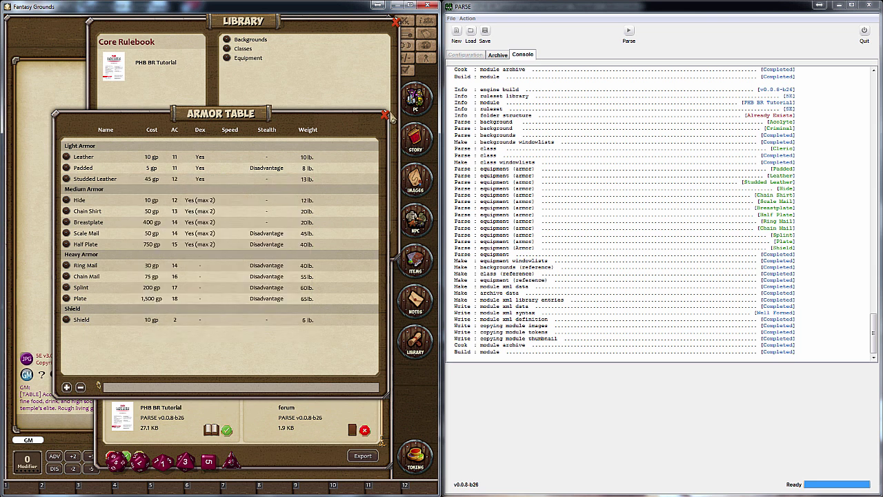
left_click(385, 114)
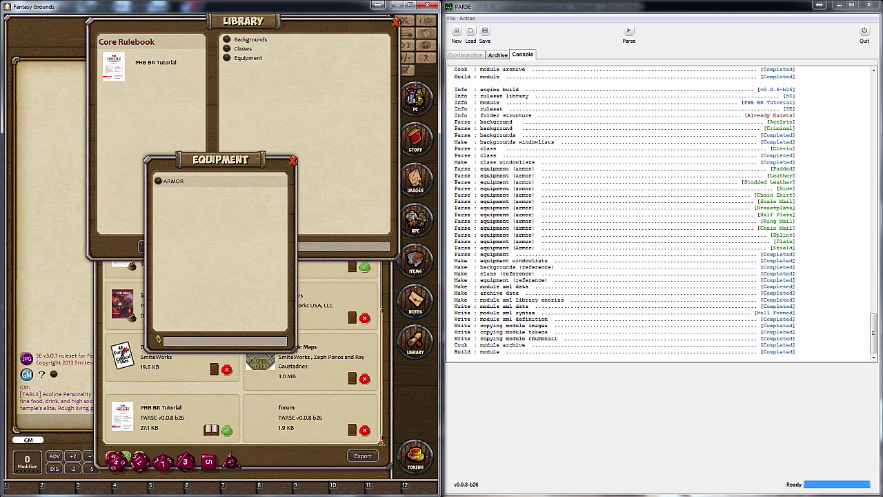
key("alt+Tab")
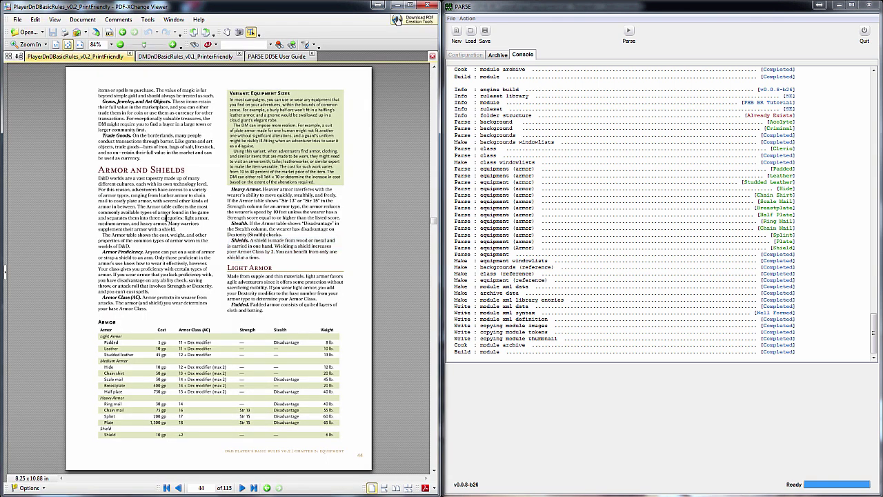
Show the PARSE DD5E User Guide's Feats page and tick Ref for feats in PARSE
scroll(195, 218, "down", 10)
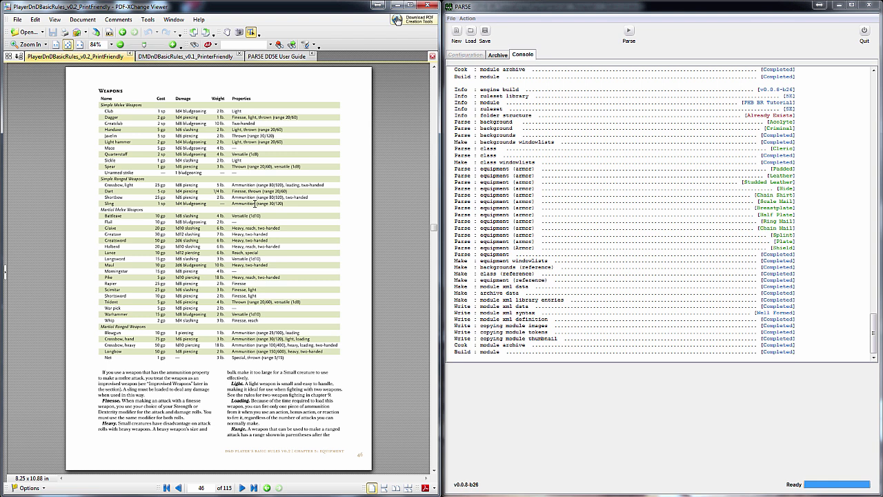
scroll(255, 203, "down", 10)
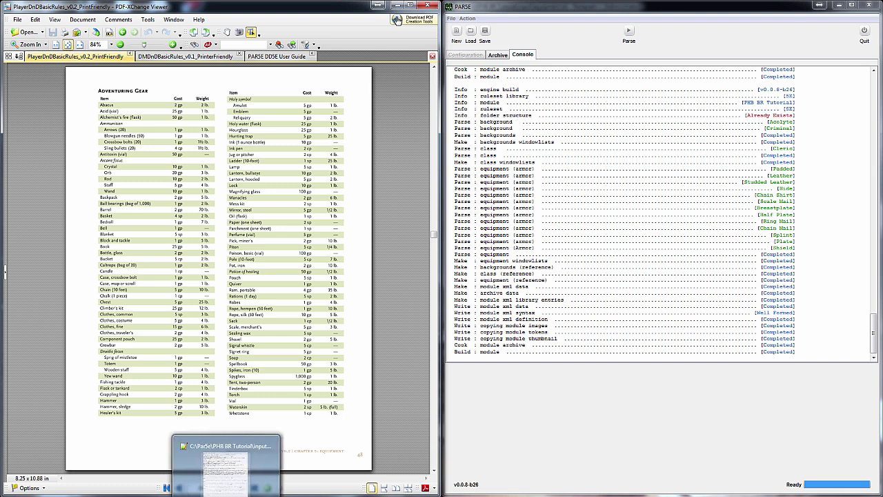
left_click(118, 469)
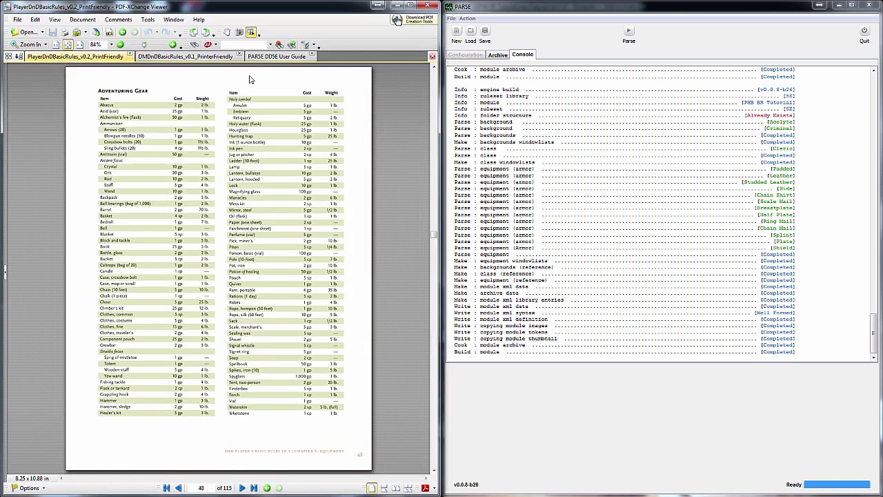
left_click(265, 58)
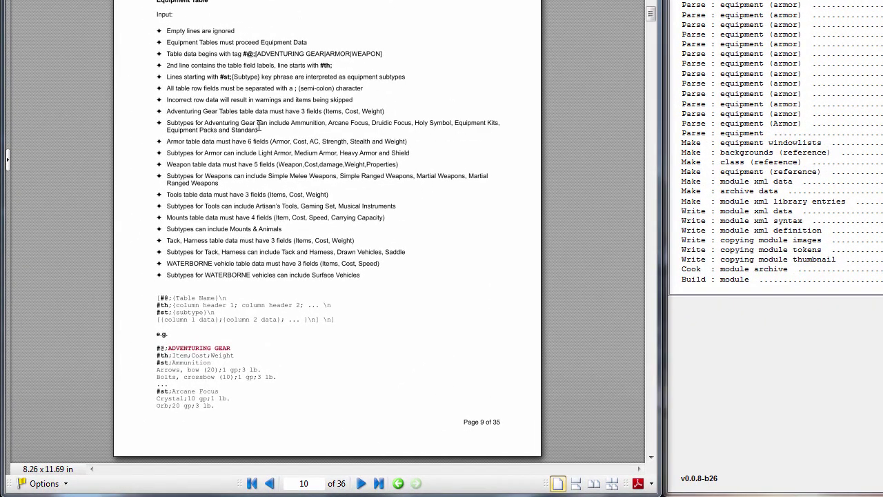
double_click(233, 131)
left_click(330, 147)
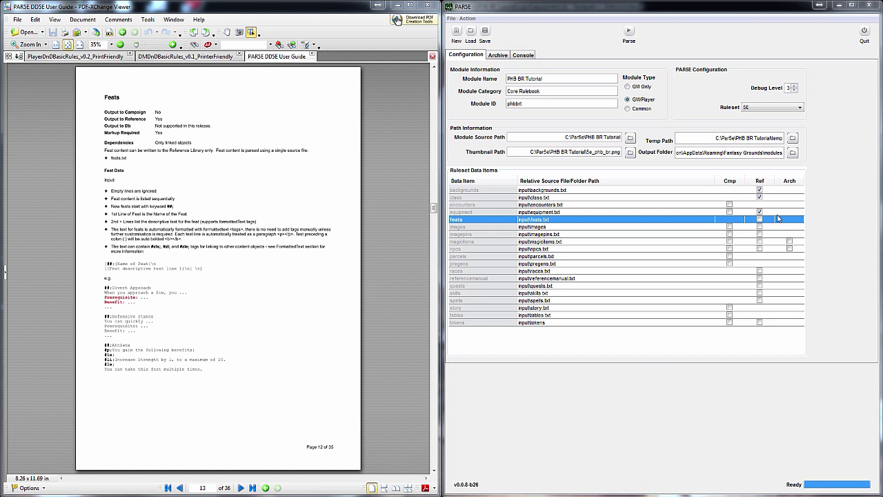
left_click(759, 220)
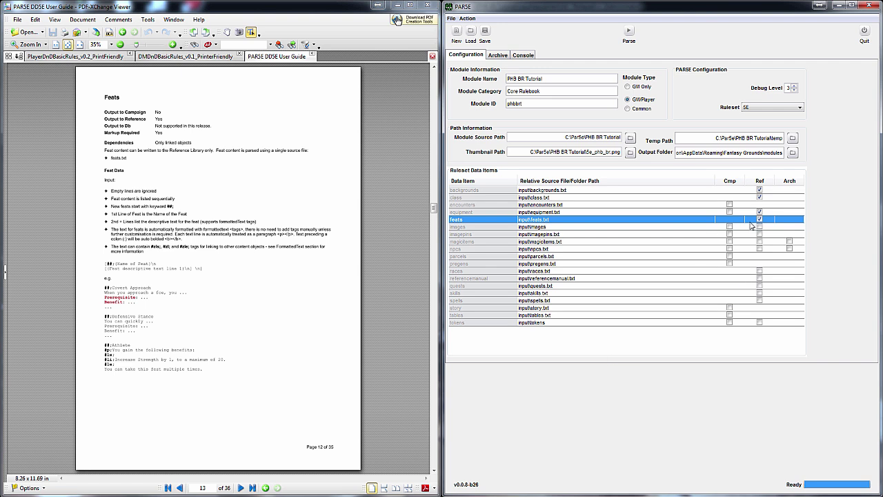
key("alt+Tab")
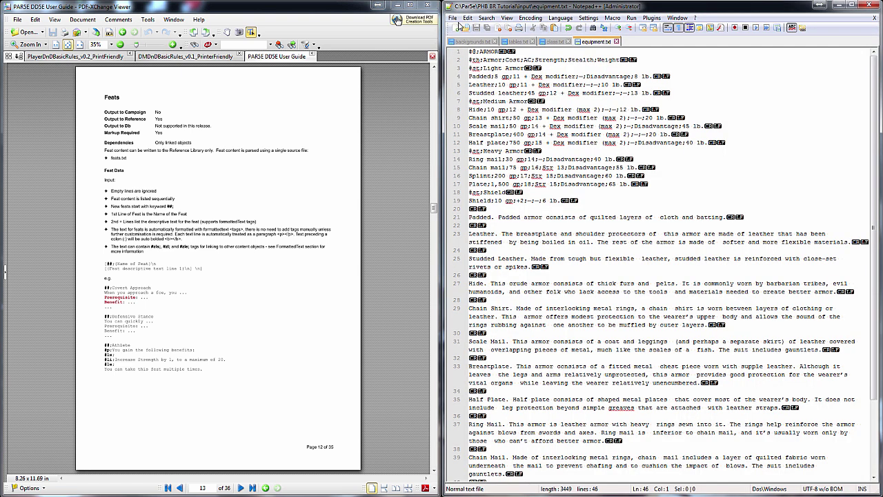
Create a new document in Notepad++ and save it as feats.txt
left_click(456, 27)
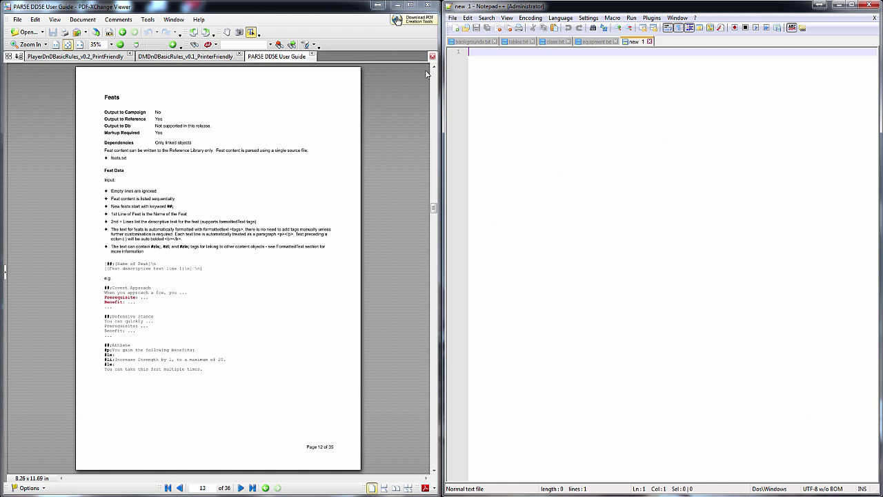
left_click(452, 17)
left_click(467, 83)
type("feat")
key("Return")
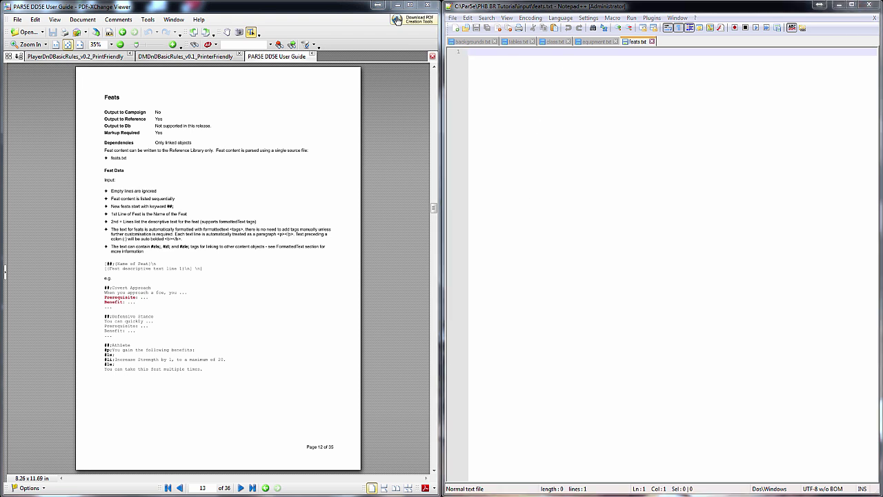
Paste the feat text and retype the spaced titles as Alert, Athlete, Actor and Charger
left_click(593, 237)
key("ctrl+v")
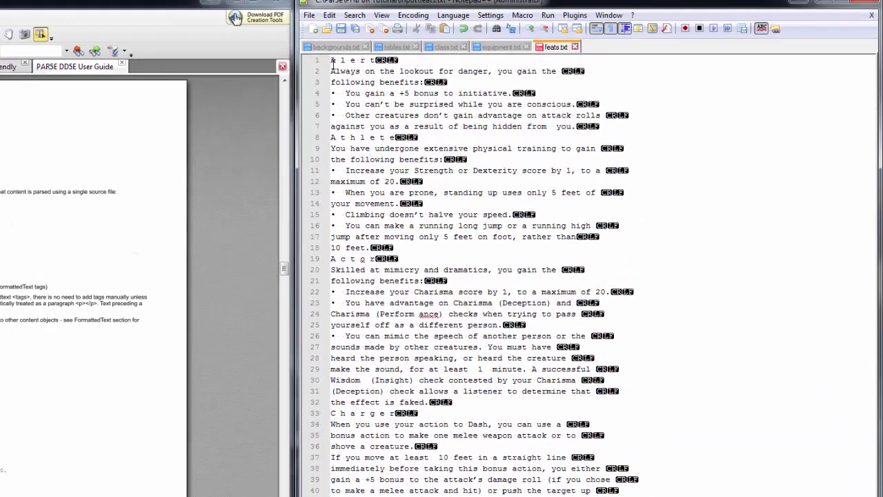
key("ctrl+Home")
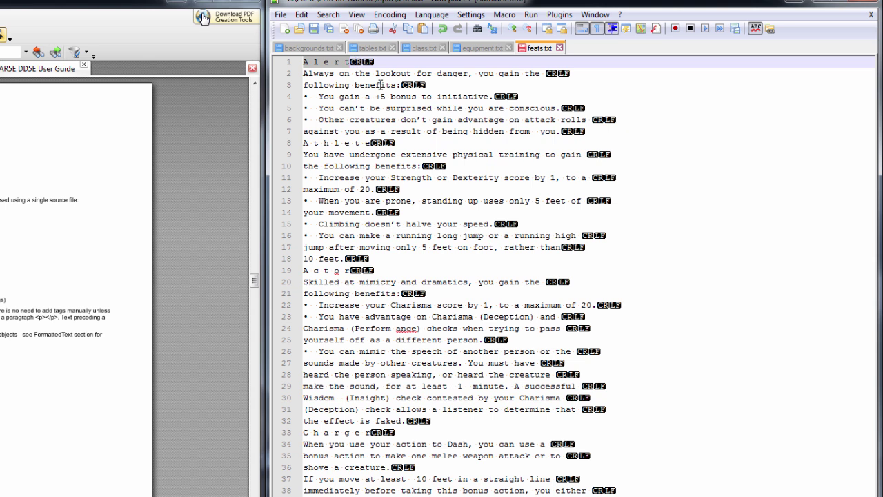
key("shift+Home")
type("Alert")
left_click(377, 143)
key("shift+Home")
type("Athlete")
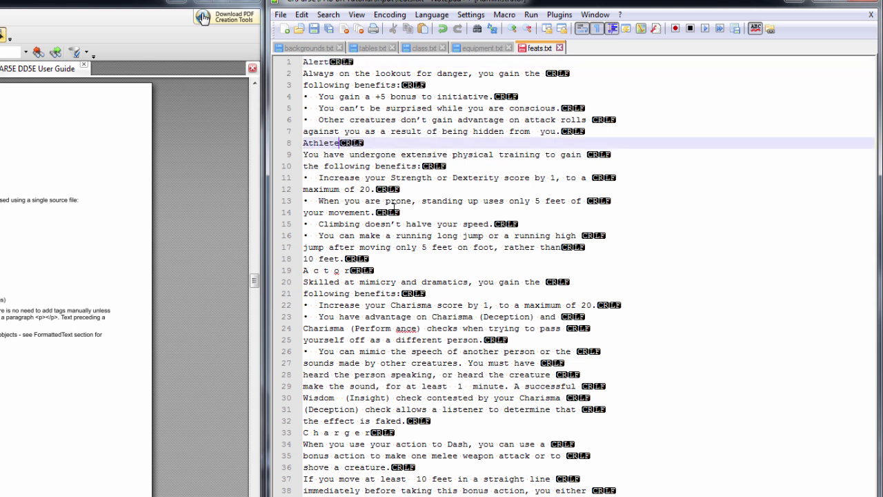
left_click(306, 271)
key("shift+End")
type("Actor")
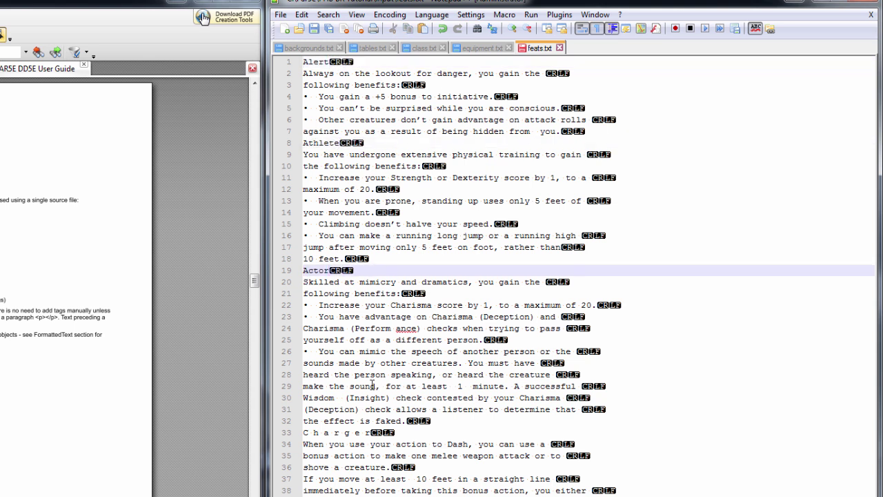
left_click(306, 433)
key("shift+End")
type("Charger")
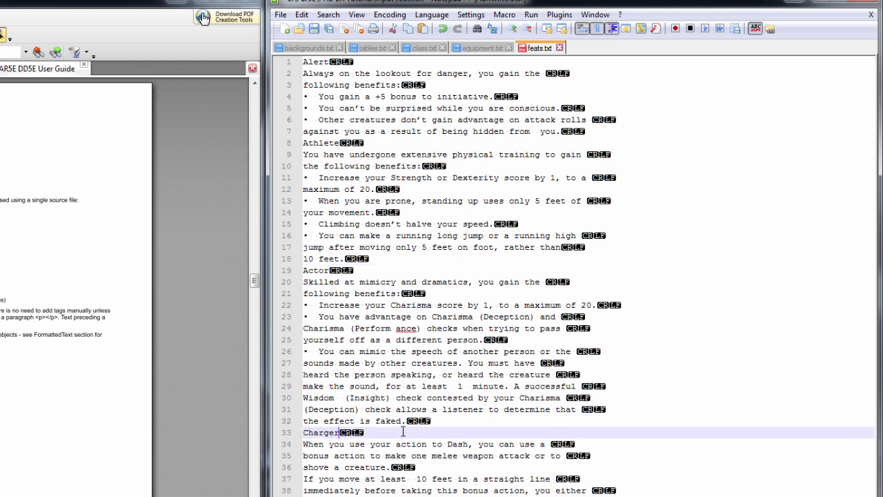
Insert blank lines before the Athlete and Actor feats
left_click(306, 143)
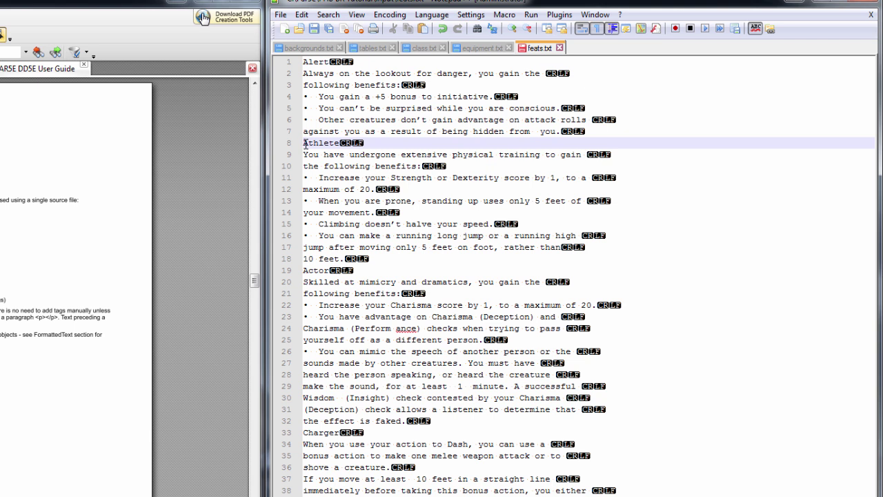
key("Return")
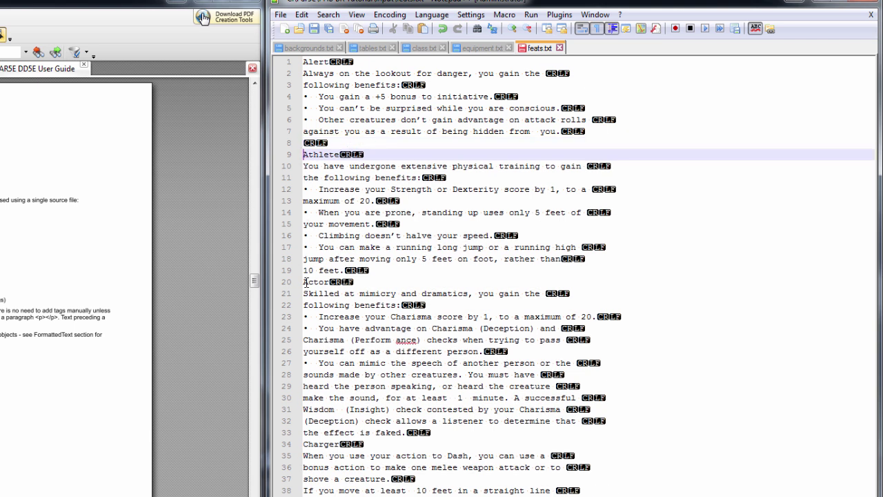
left_click(305, 281)
key("Return")
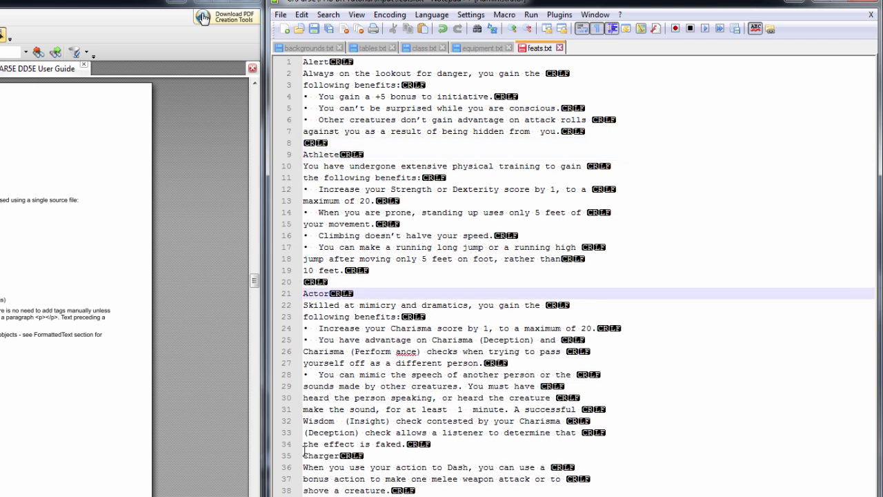
left_click(304, 468)
Add the blank line before Charger and join the wrapped Alert and Athlete lines
left_click(359, 132)
key("Home")
key("BackSpace")
key("Up")
key("Up")
key("Up")
key("Up")
key("End")
key("Delete")
key("Down")
key("Down")
key("Down")
key("Down")
key("Down")
key("Down")
key("End")
key("Delete")
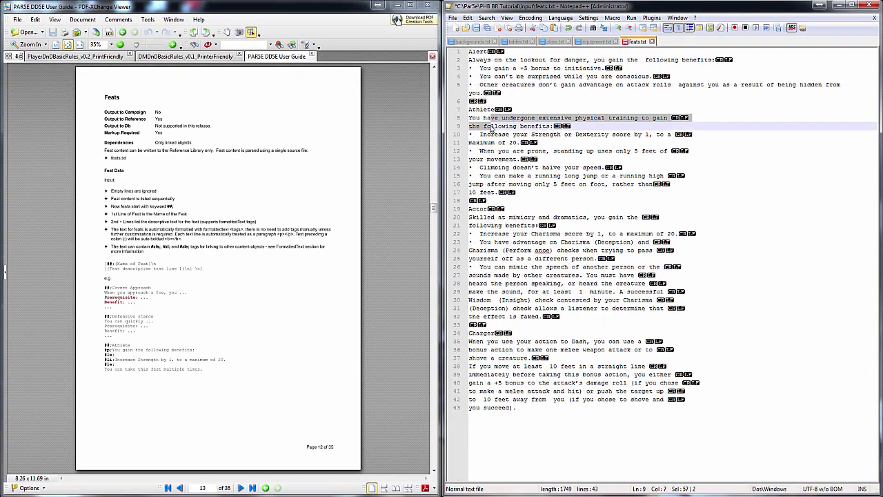
key("Down")
key("End")
key("Delete")
key("Down")
key("End")
key("Delete")
key("Down")
key("Down")
key("End")
key("Delete")
Join the wrapped Actor and Charger lines and end the file with an empty line
key("End")
key("Delete")
key("Down")
key("Down")
key("Down")
key("End")
key("Delete")
key("Down")
key("Down")
key("End")
key("Delete")
key("End")
key("Delete")
key("Down")
key("End")
key("Delete")
key("End")
key("Delete")
key("End")
key("Delete")
key("End")
key("Delete")
key("End")
key("Delete")
key("End")
key("Delete")
key("Down")
key("Down")
key("Down")
key("End")
key("Delete")
key("End")
key("Delete")
key("Down")
key("End")
key("Delete")
key("End")
key("Delete")
key("End")
key("Delete")
key("End")
key("Delete")
key("End")
key("Delete")
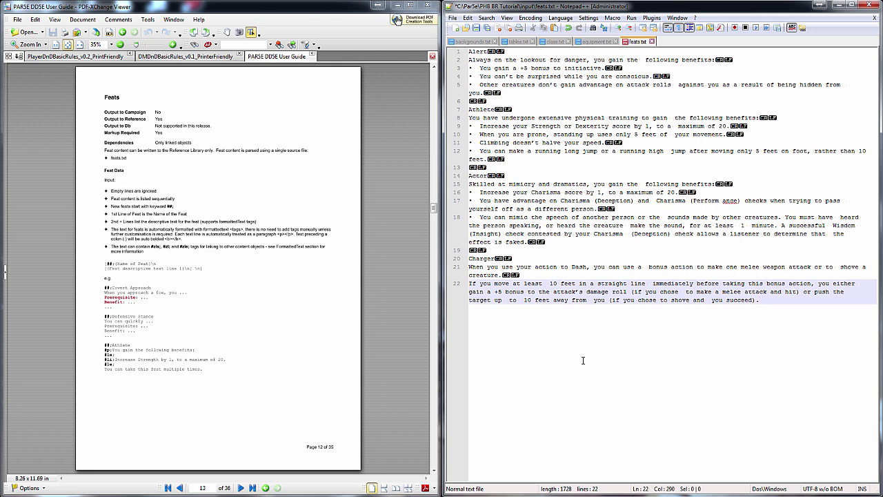
key("Return")
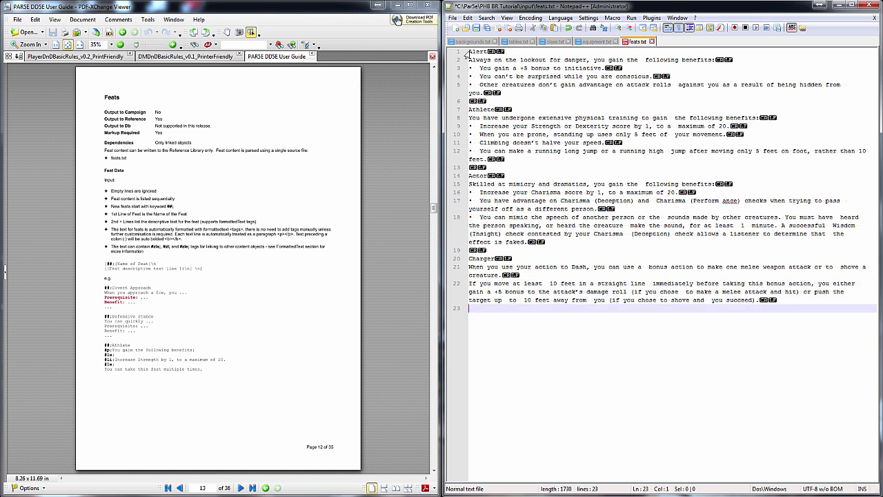
Mark the Alert title with ##; and start its list with #ls; and a #li; item
key("ctrl+Home")
type("##;")
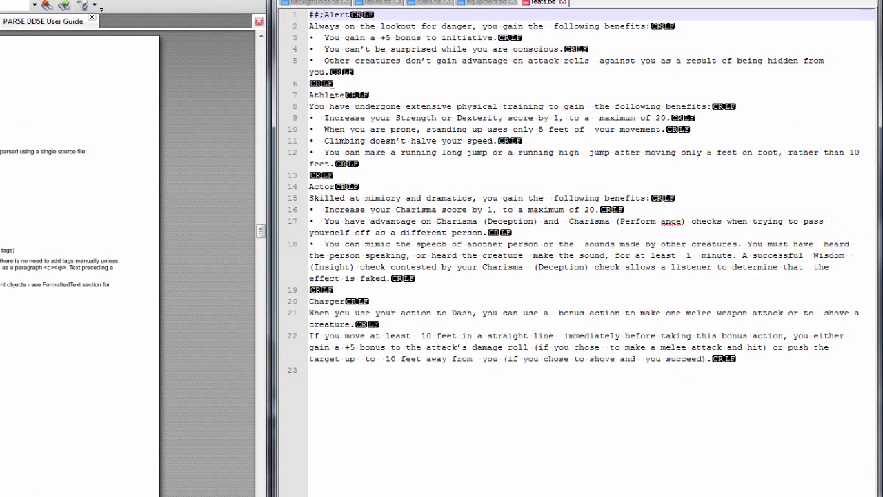
key("Down")
key("Down")
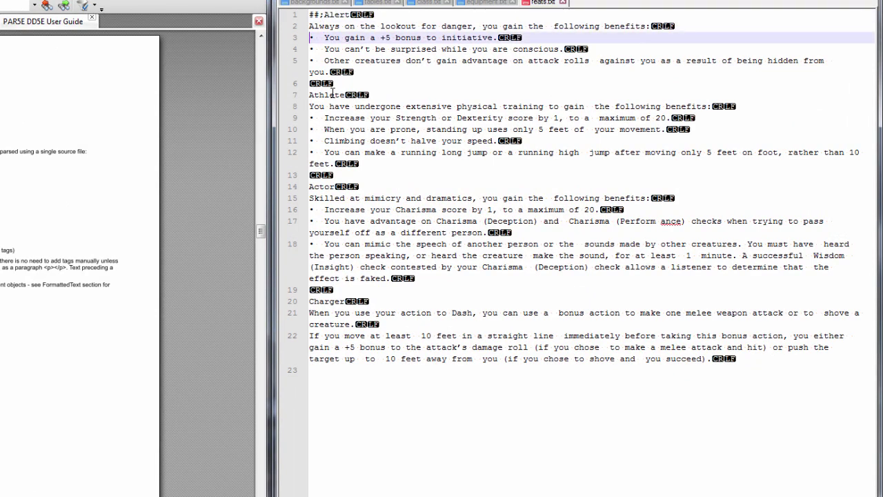
type("#ls;")
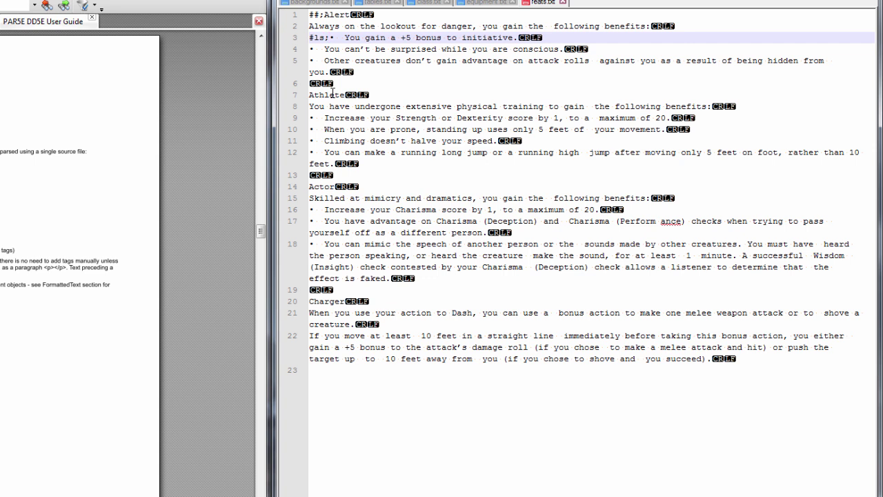
key("Return")
type("#li;")
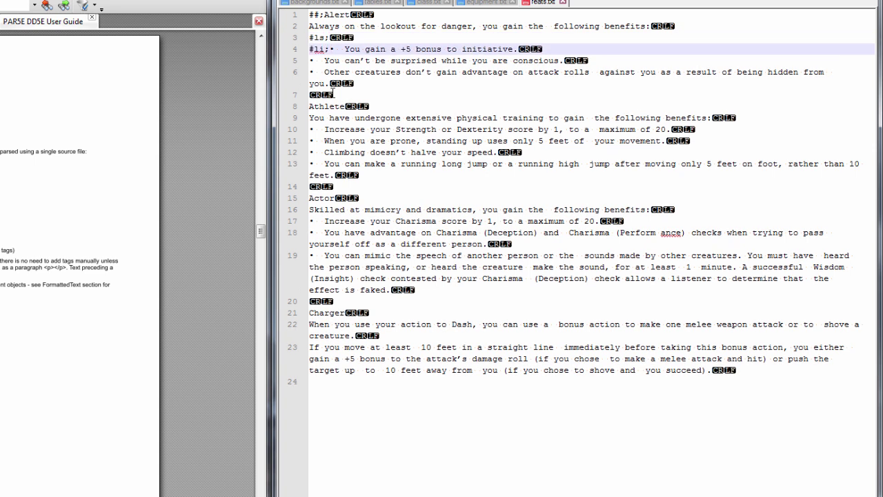
key("Delete")
key("Delete")
key("Delete")
key("shift+Left")
key("shift+Left")
key("shift+Left")
key("shift+Left")
key("ctrl+c")
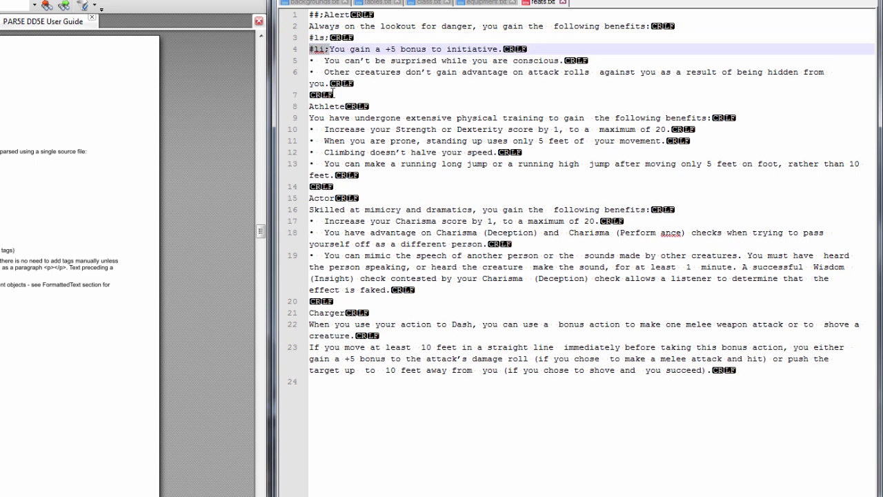
Tag the remaining Alert bullets with #li; and close the list with #le;
key("Down")
key("ctrl+v")
key("Delete")
key("Delete")
key("Delete")
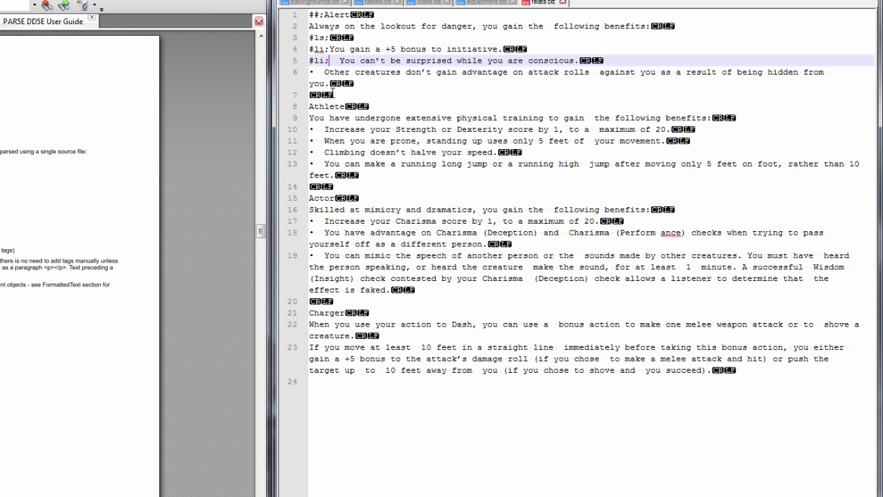
key("Down")
key("ctrl+v")
key("Delete")
key("Delete")
key("Delete")
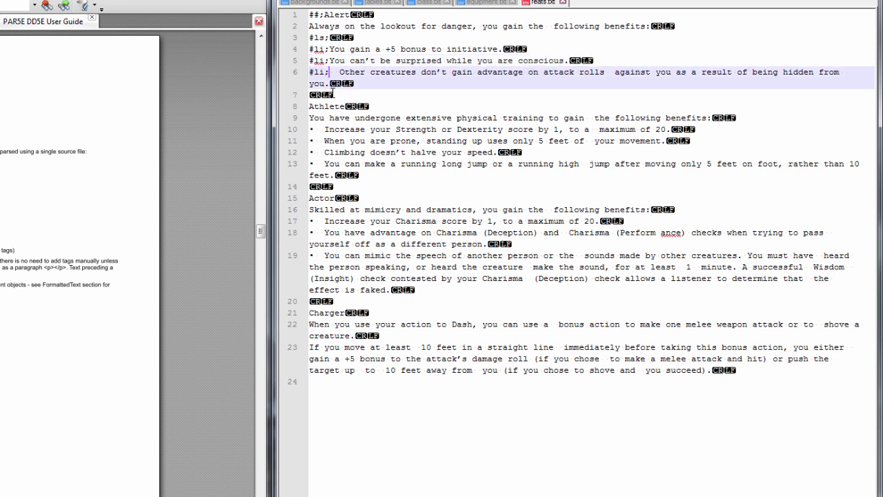
key("Down")
key("Down")
key("Down")
key("Up")
key("Up")
key("Down")
type("#le;")
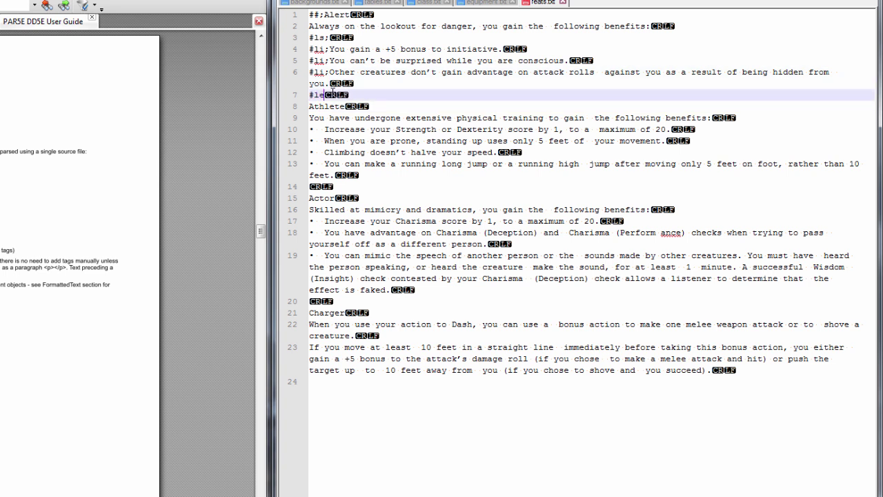
key("Return")
Mark Athlete with ##; and wrap its four benefits in list tags, removing leftover bullets
key("Down")
type("##;")
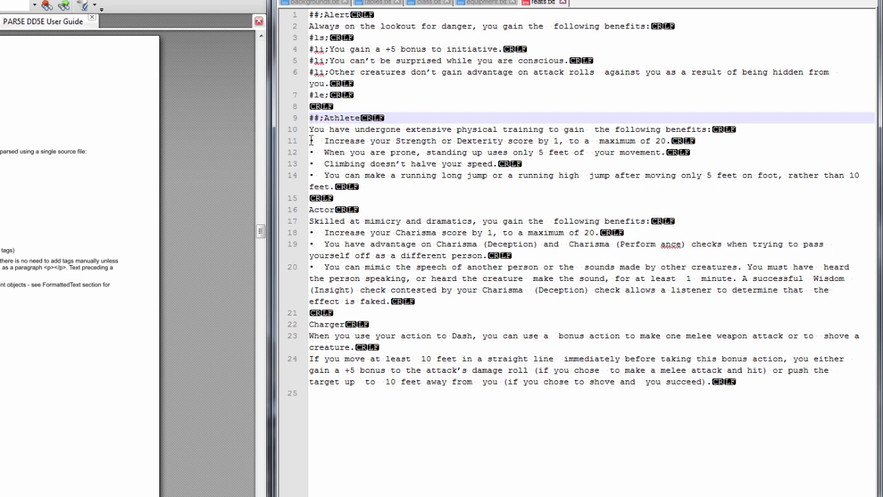
left_click_drag(311, 140, 430, 189)
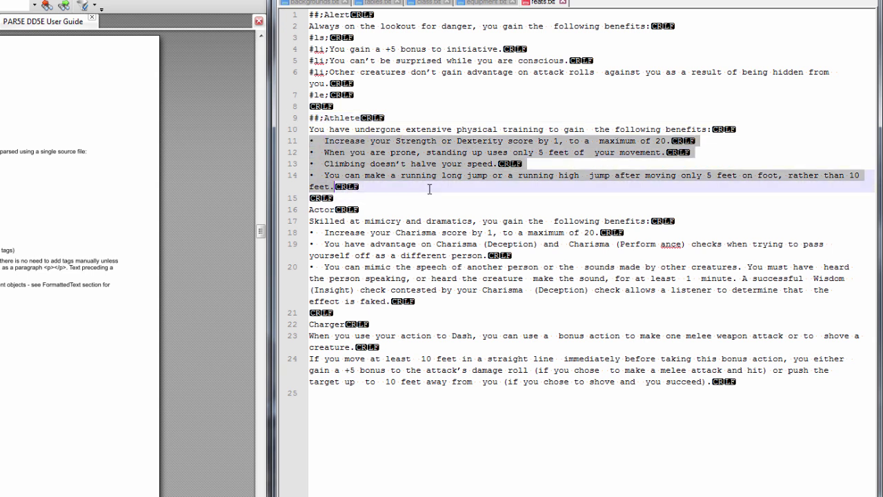
key("ctrl+shift+p")
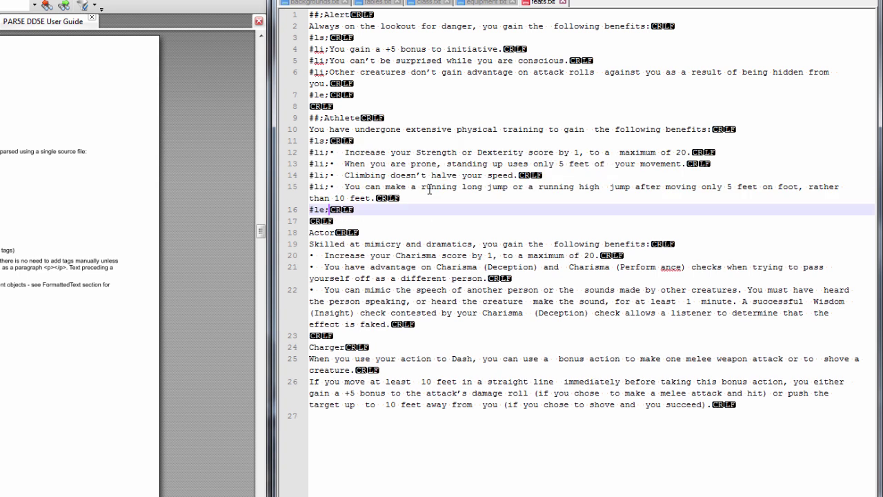
left_click(331, 152)
key("Delete")
key("Delete")
key("Delete")
key("Down")
key("Delete")
key("Delete")
key("Delete")
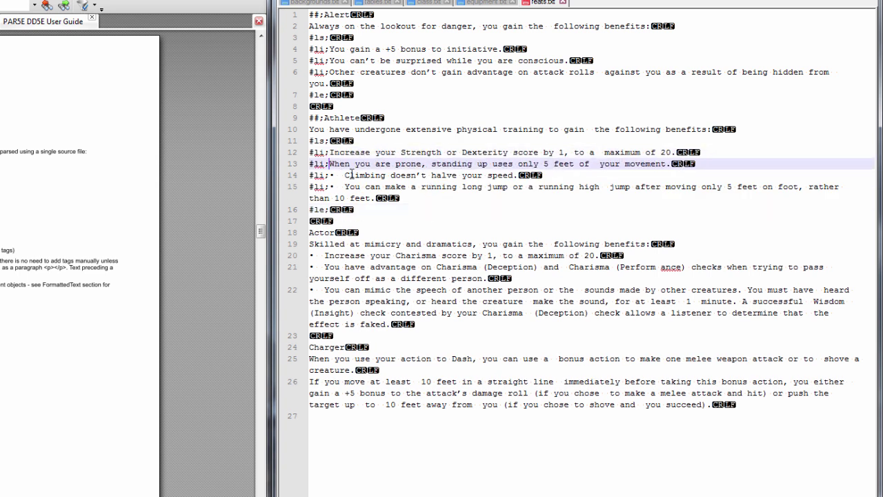
key("Down")
key("Delete")
key("Delete")
key("Delete")
key("Down")
key("Delete")
key("Delete")
key("Delete")
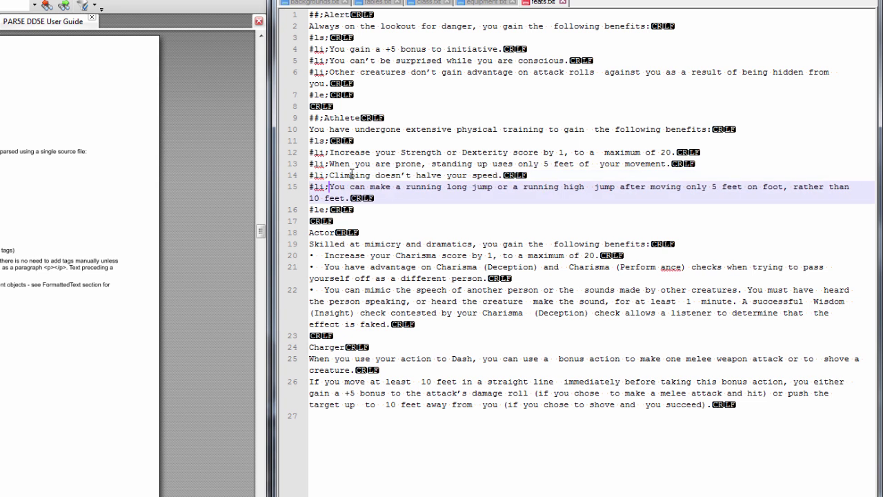
Mark Actor with ##; and wrap its three benefits in list tags, removing leftover bullets
key("Down")
key("Down")
key("Down")
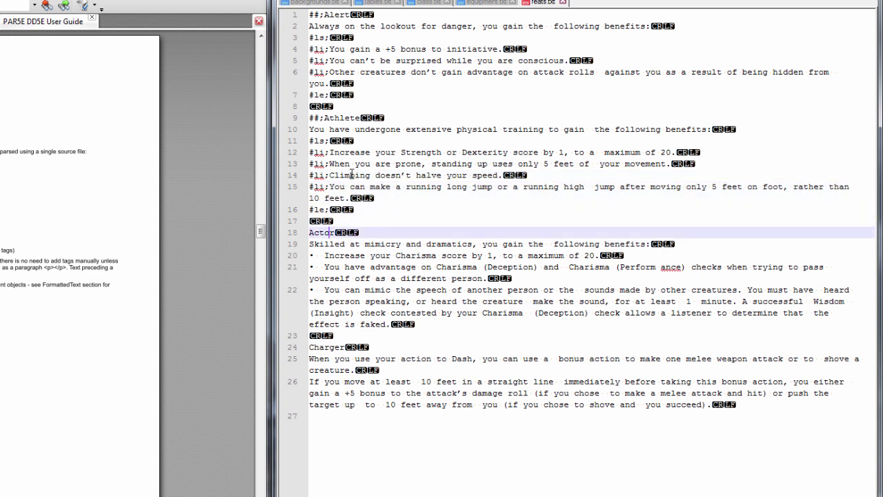
type("##;")
left_click_drag(310, 255, 447, 323)
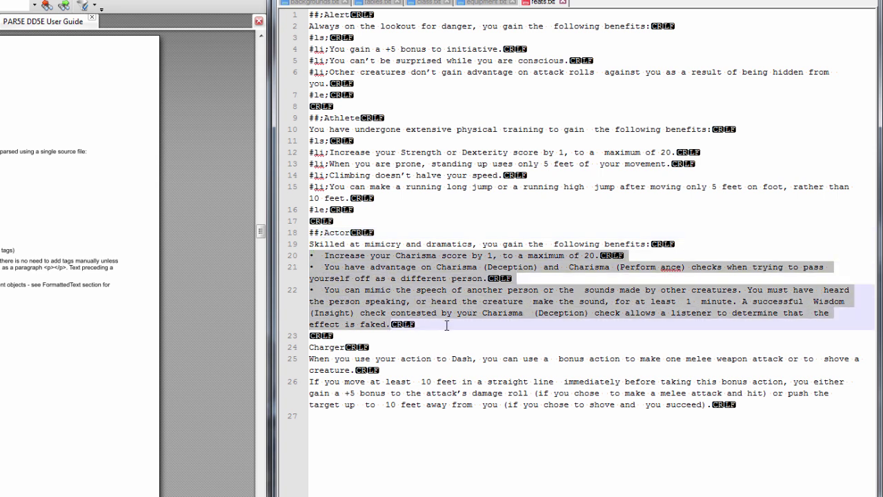
key("ctrl+shift+p")
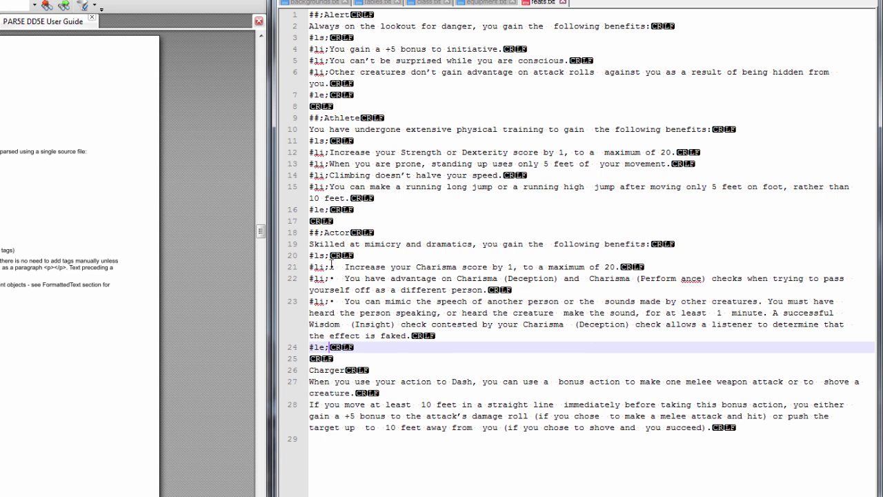
left_click(332, 265)
key("Delete")
key("Delete")
key("Delete")
key("Down")
key("Delete")
key("Delete")
key("Delete")
key("Down")
key("Delete")
key("Delete")
key("Delete")
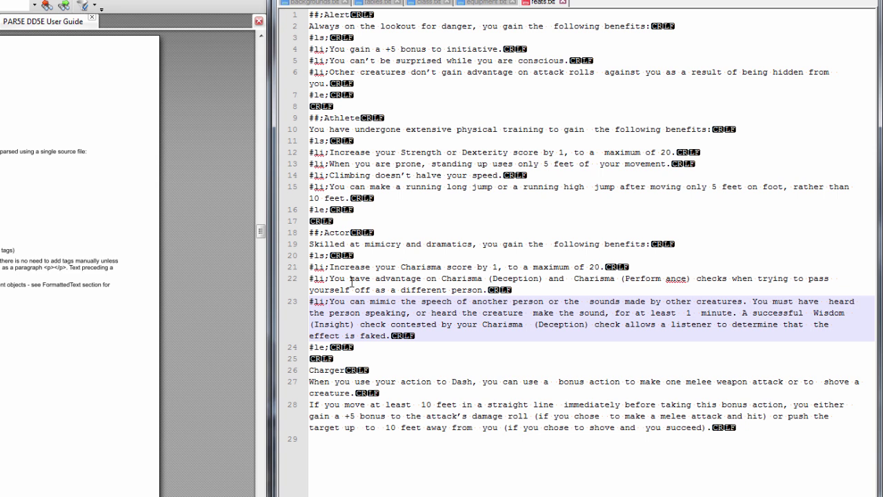
Mark the Charger title with ##;
key("Down")
key("Down")
key("Down")
key("Down")
key("Down")
key("Down")
key("Down")
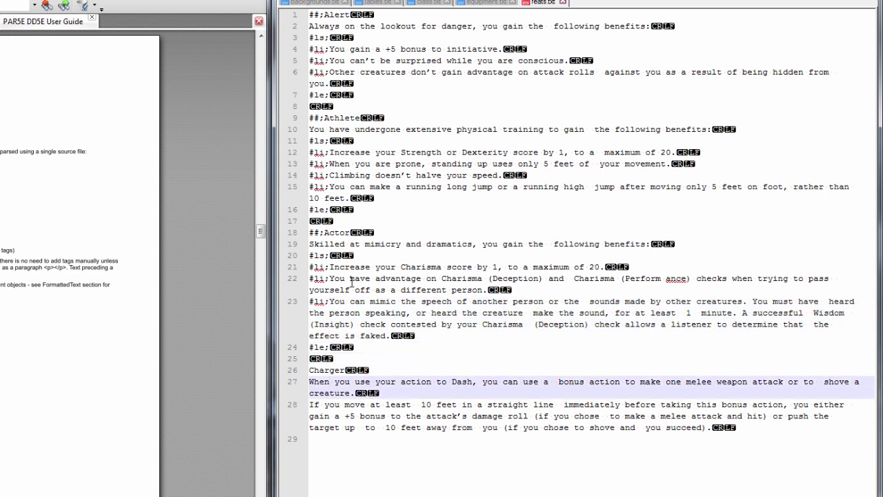
key("Up")
type("##;")
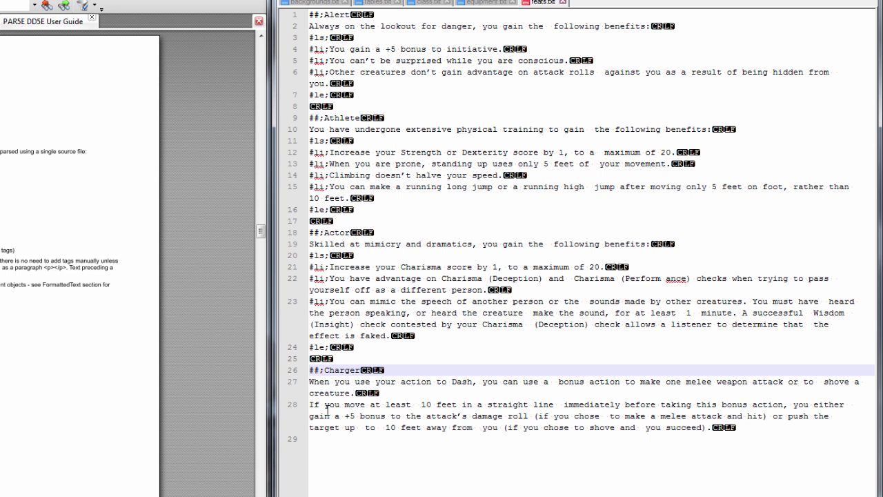
left_click(359, 459)
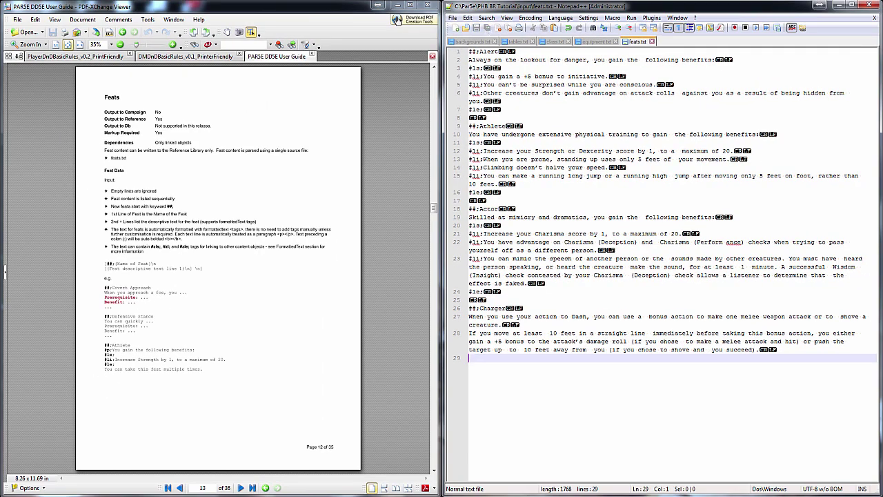
Run Parse in PAR5E to rebuild the module with the new feats, then return to Fantasy Grounds
key("alt+Tab")
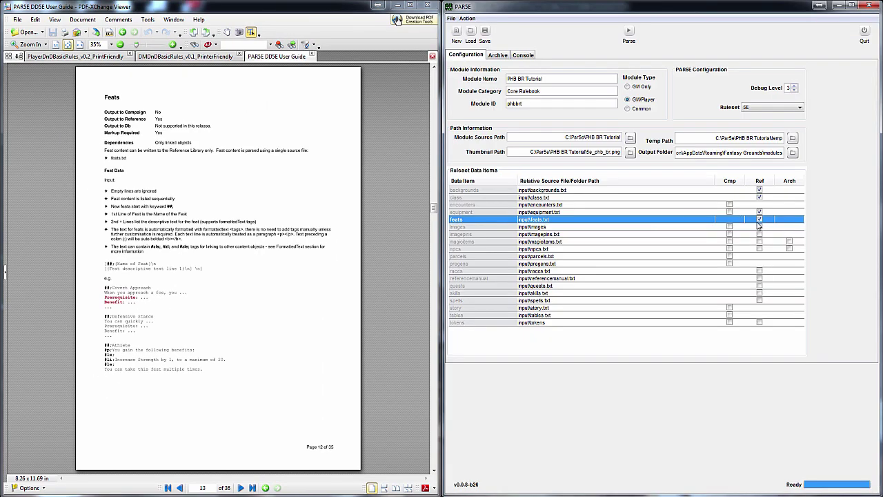
left_click(629, 35)
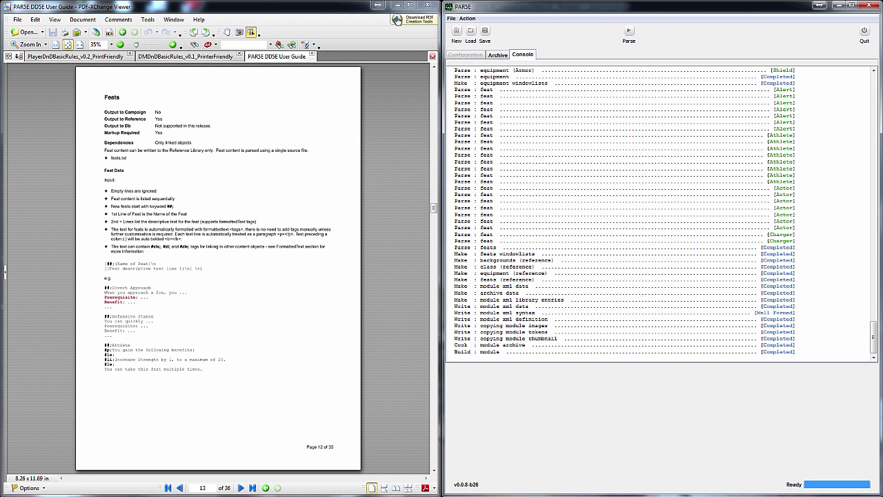
key("alt+Tab")
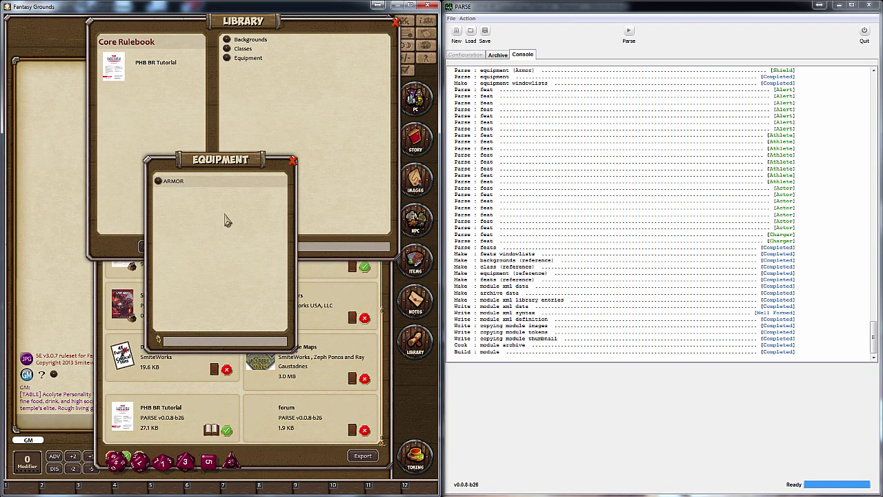
Open the PHB BR Tutorial feats, view the Actor and Charger entries, then close both windows
left_click(211, 431)
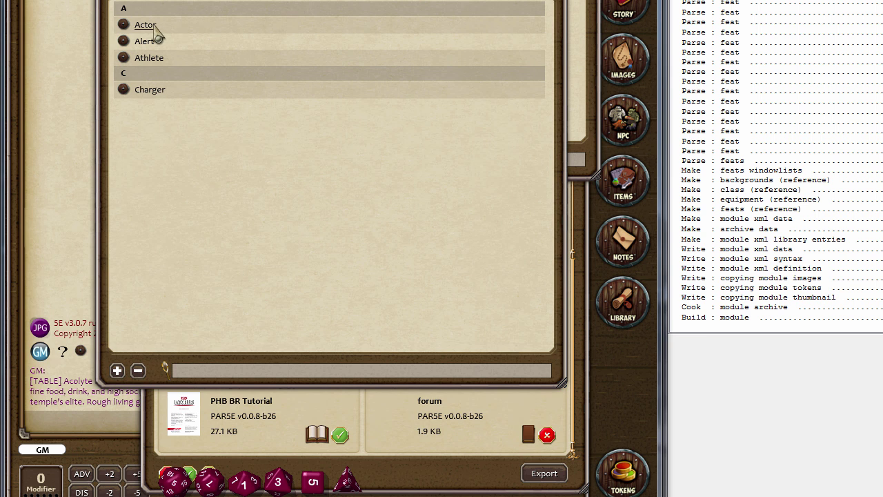
left_click(153, 26)
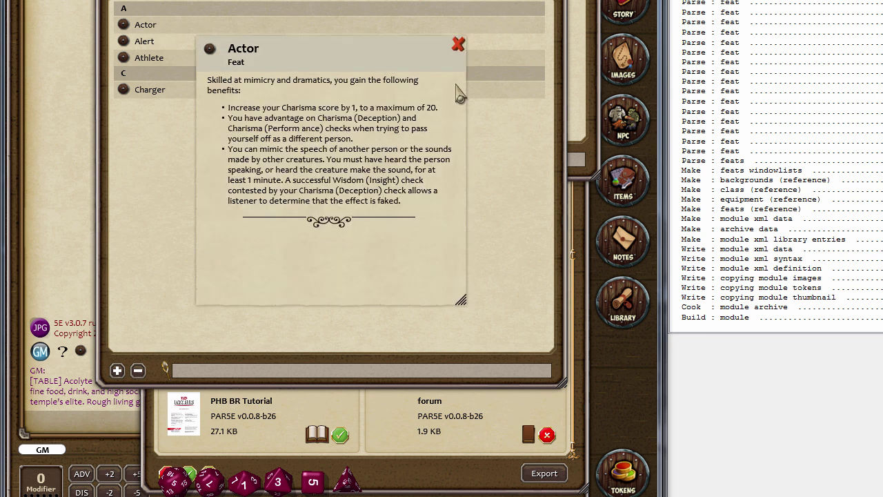
left_click(172, 94)
left_click(151, 92)
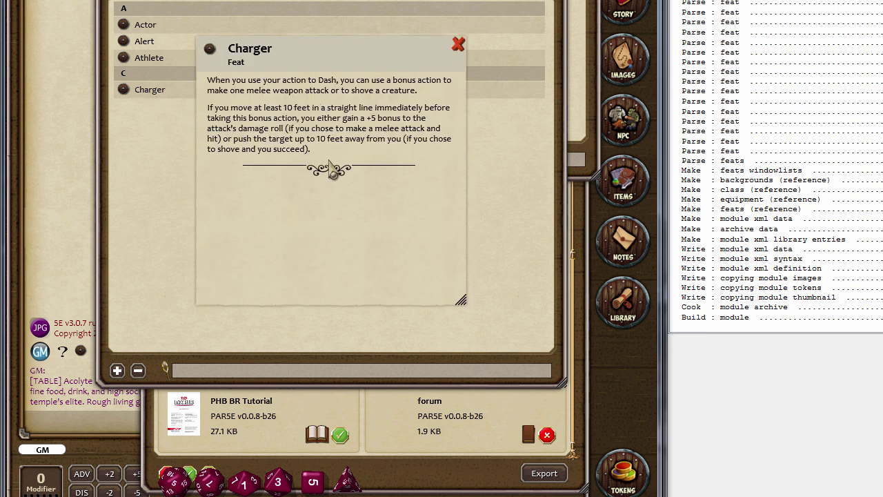
left_click(458, 44)
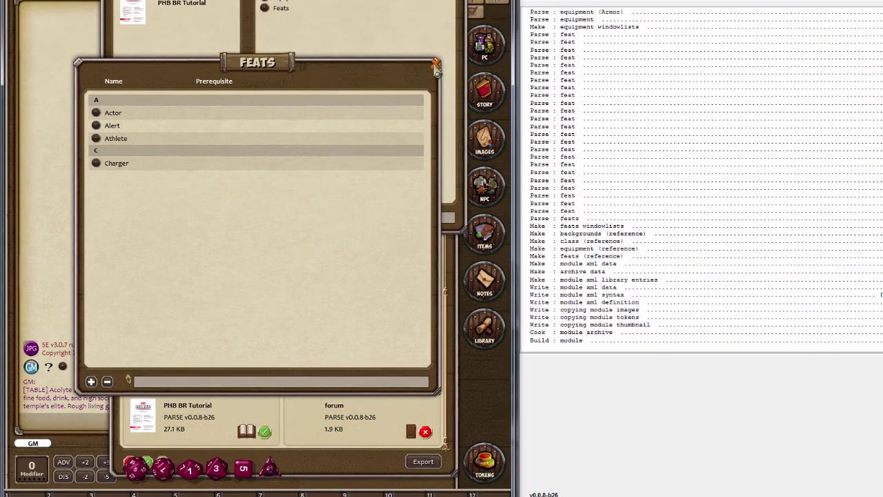
left_click(517, 65)
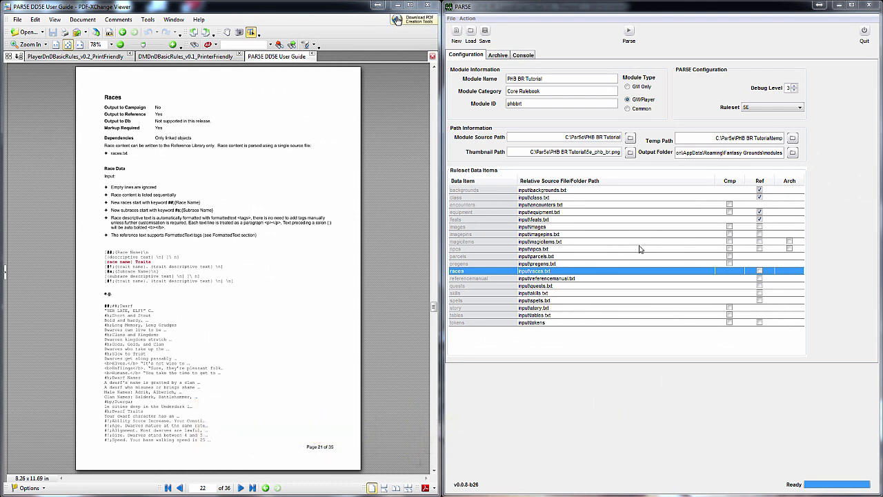
Select the images data item and create an 'images' folder in the input folder
left_click(559, 227)
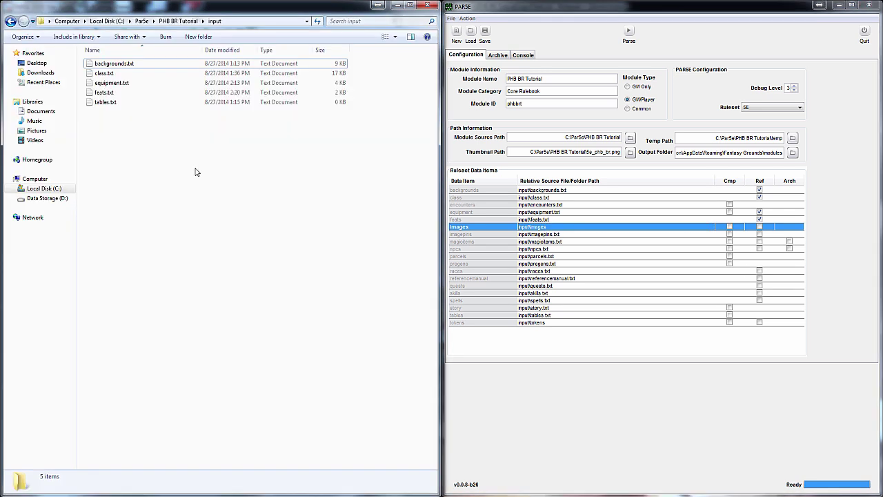
left_click(198, 36)
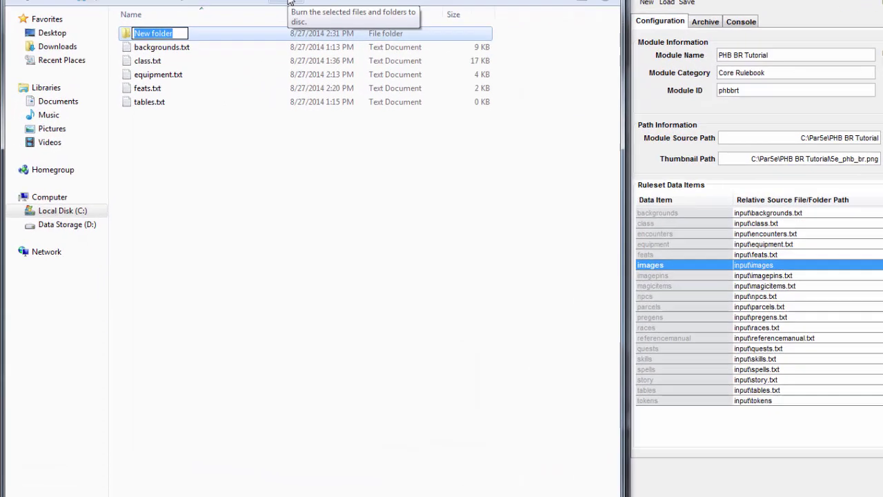
type("images")
key("Return")
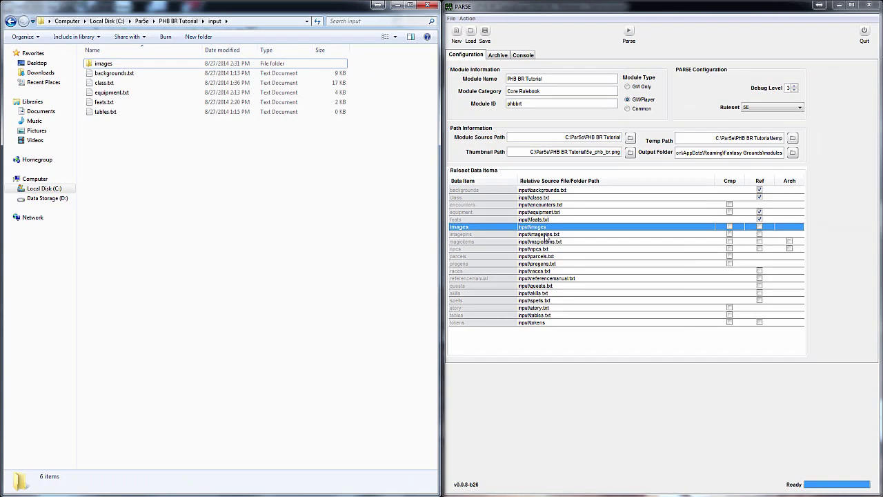
Review imagepins through pregens, enable races for Reference output, and show the basic rules' Chapter 2: Races
left_click(655, 256)
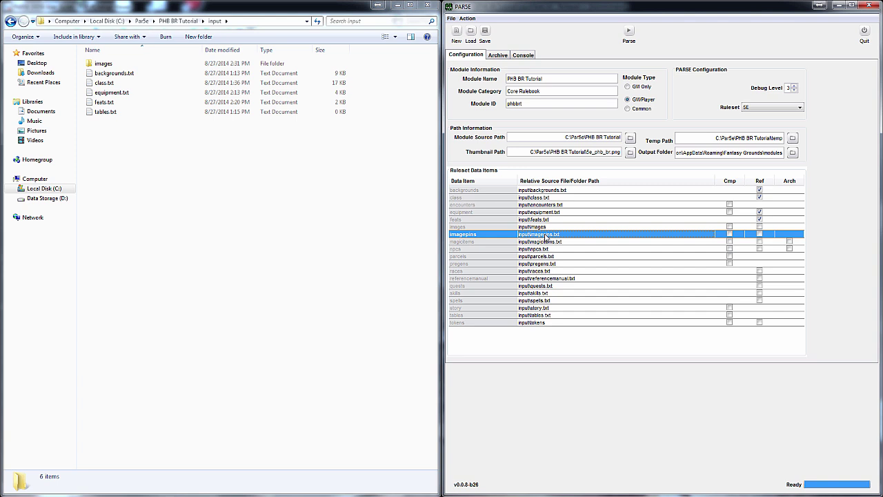
left_click(551, 242)
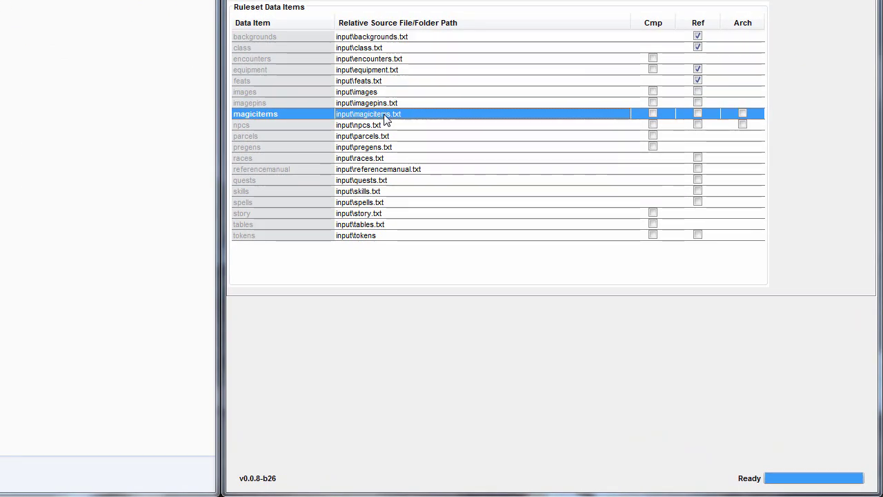
left_click(383, 127)
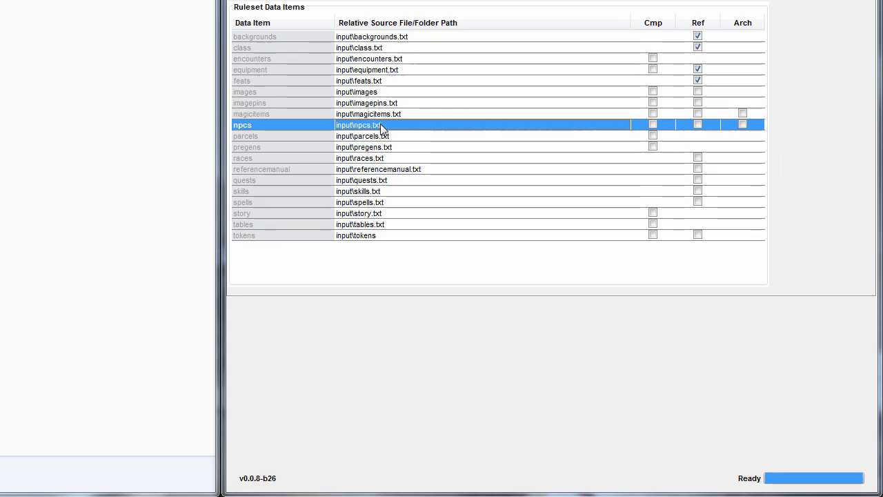
left_click(385, 137)
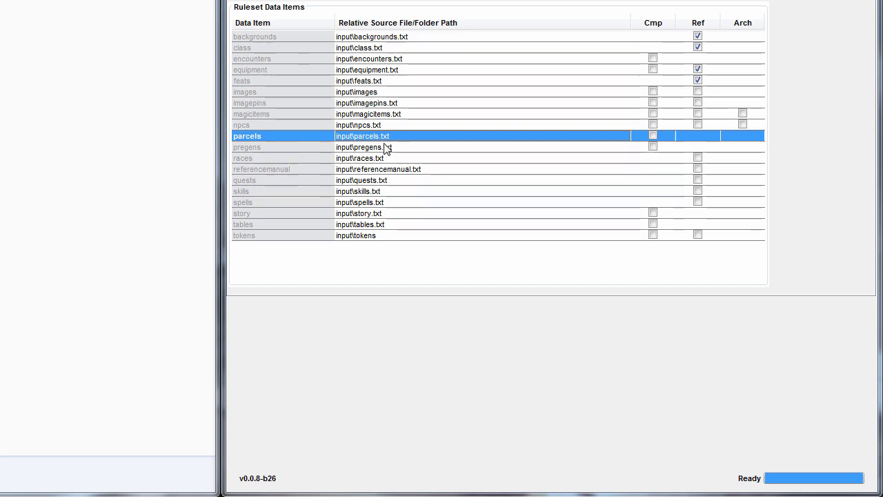
left_click(384, 149)
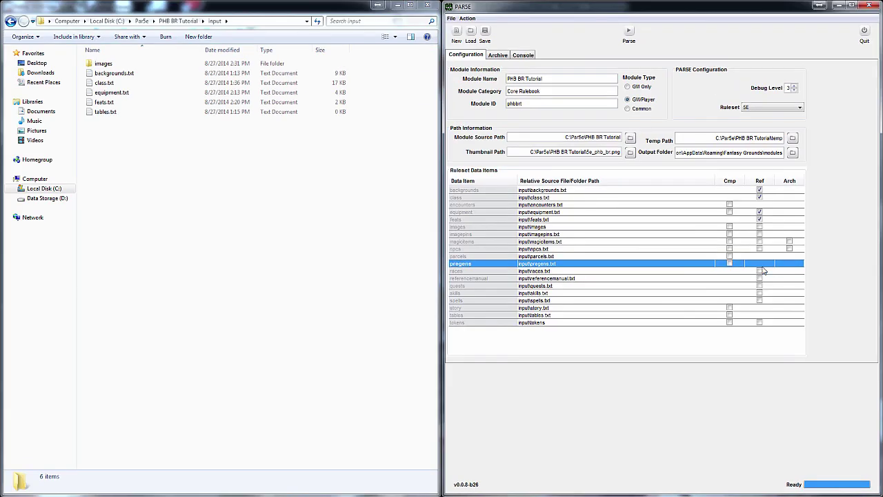
left_click(761, 271)
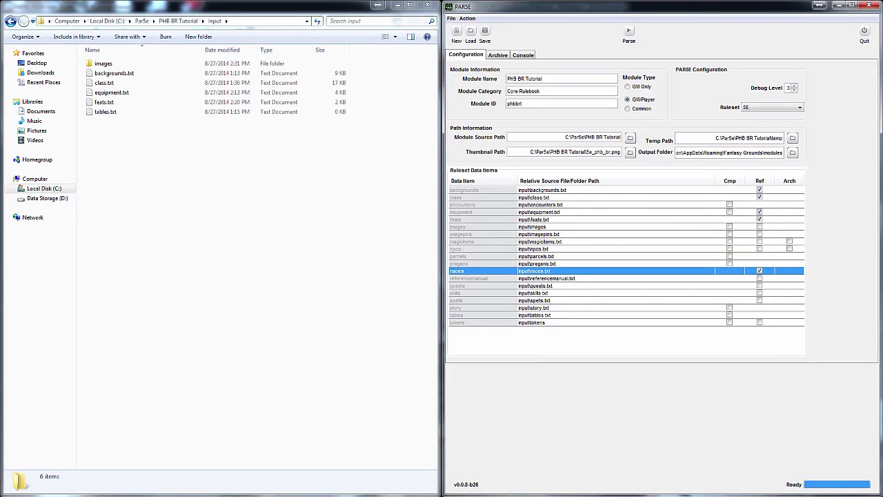
key("alt+Tab")
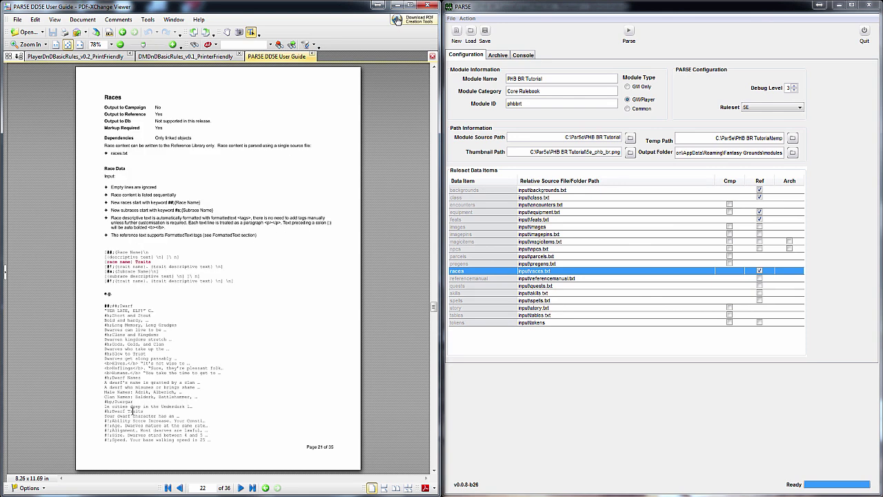
left_click(88, 59)
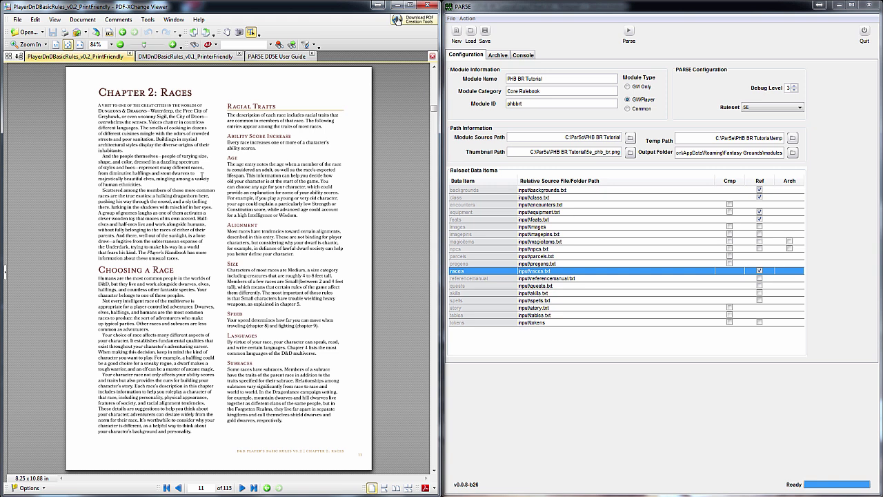
Create a new Notepad++ file and save it as races.txt in the input folder
scroll(201, 169, "down", 2)
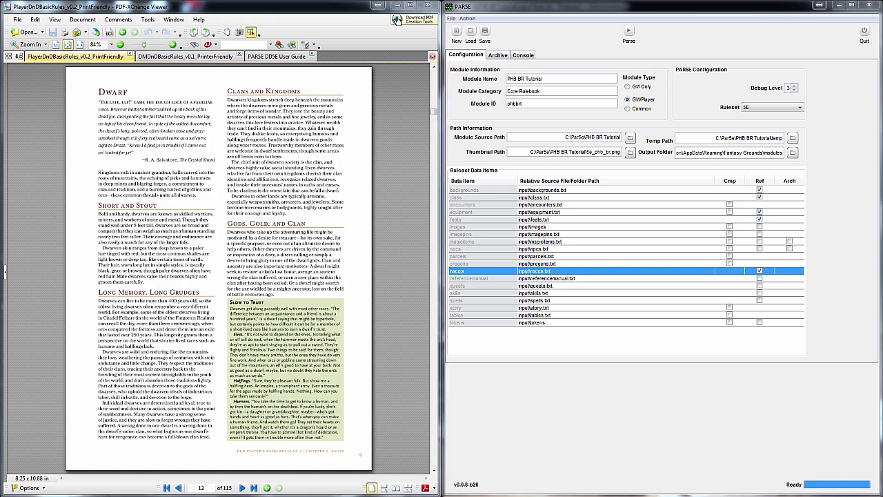
key("alt+Tab")
key("ctrl+n")
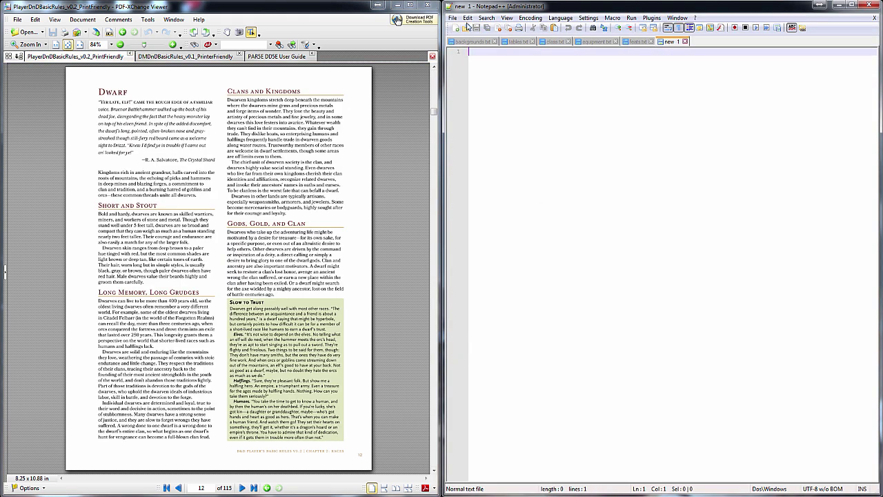
left_click(452, 18)
left_click(474, 84)
type("rec")
key("Return")
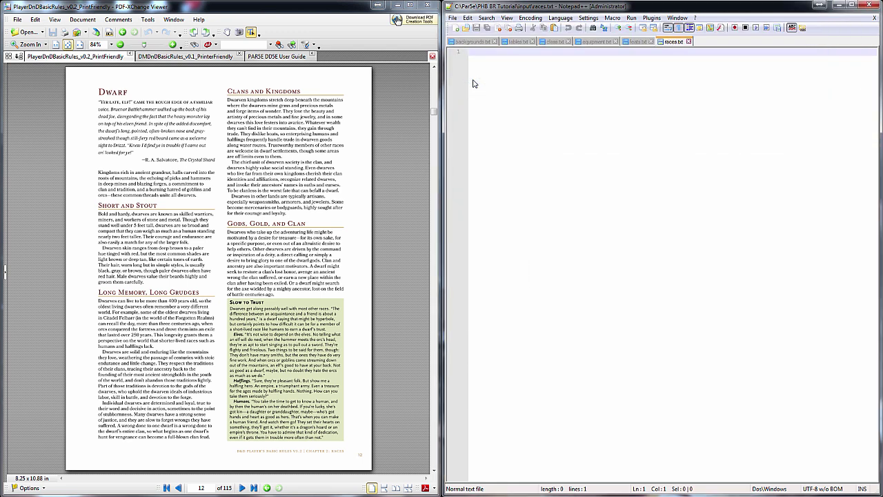
Paste the PDF's Dwarf text, names, traits and Hill and Mountain Dwarf subraces into races.txt
left_click_drag(95, 92, 330, 437)
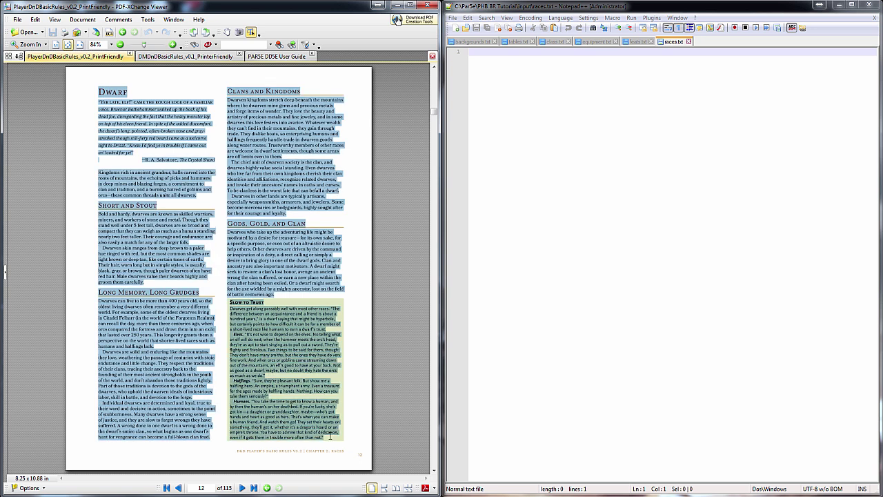
key("ctrl+c")
left_click(663, 276)
key("ctrl+v")
scroll(195, 300, "down", 3)
left_click_drag(232, 258, 329, 290)
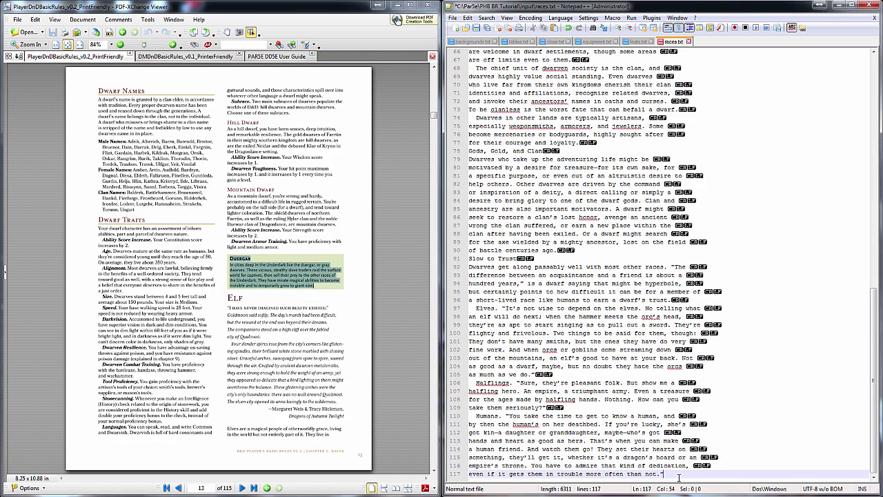
key("ctrl+v")
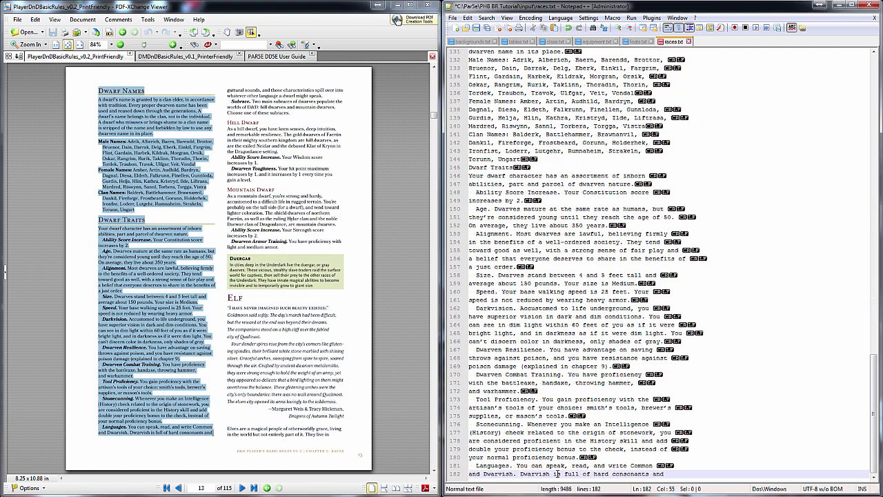
left_click_drag(228, 91, 292, 250)
key("ctrl+c")
key("ctrl+v")
scroll(553, 283, "up", 7)
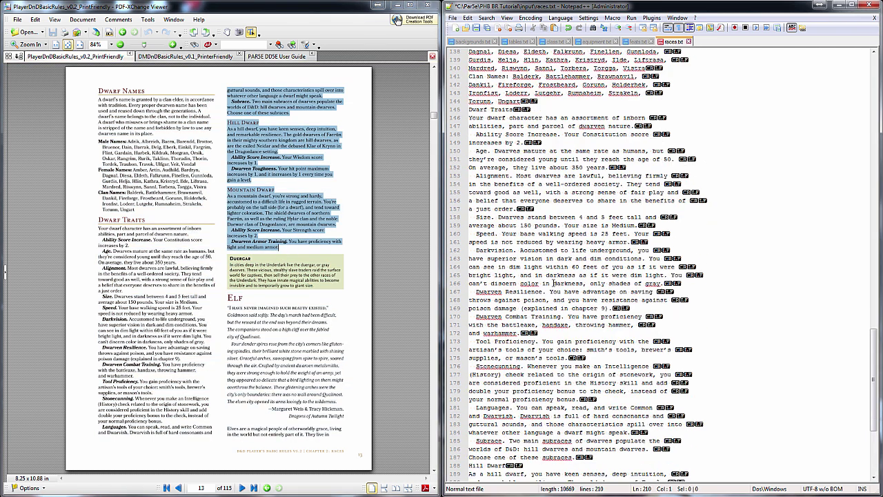
scroll(553, 282, "up", 20)
left_click_drag(469, 59, 545, 117)
Join the opening quote and the Kingdoms rich, Bold and hardy, Dwarven skin and Dwarves can live paragraphs
key("ctrl+j")
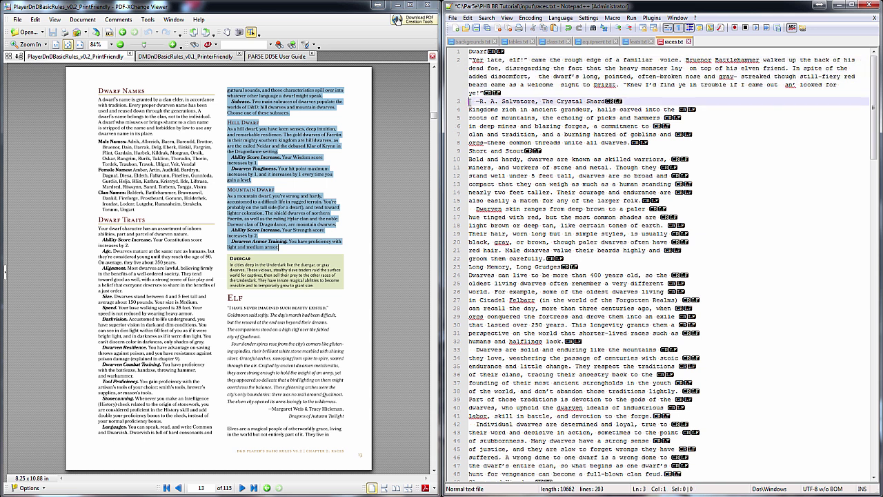
left_click_drag(470, 109, 493, 183)
key("ctrl+j")
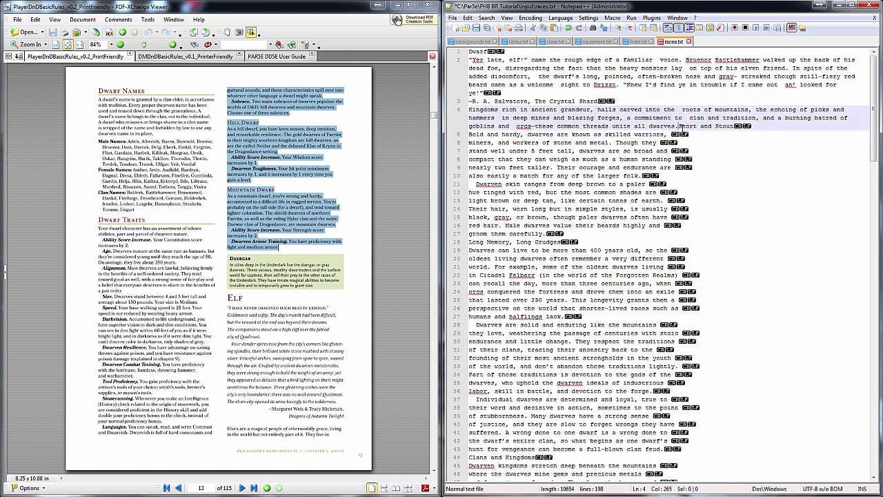
key("ctrl+j")
left_click(355, 125)
key("BackSpace")
key("BackSpace")
key("BackSpace")
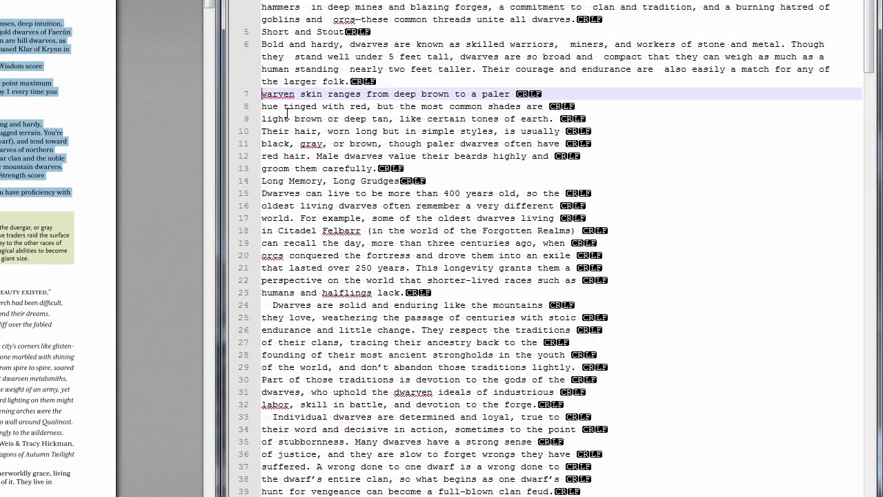
type("D")
key("shift+Down")
key("shift+Down")
key("shift+Down")
key("shift+Down")
key("shift+Down")
key("shift+Down")
key("shift+End")
key("ctrl+j")
key("Down")
key("Down")
key("Home")
key("shift+Down")
key("shift+Down")
key("shift+Down")
key("shift+Down")
key("shift+Down")
key("shift+Down")
key("shift+Down")
key("shift+Down")
key("shift+End")
key("ctrl+j")
Join the Dwarves are solid, Individual dwarves and Dwarven kingdoms paragraphs, stripping leading spaces
left_click(273, 218)
key("BackSpace")
key("BackSpace")
key("shift+Down")
key("shift+Down")
key("shift+Down")
key("shift+Down")
key("shift+Down")
key("shift+Down")
key("shift+Down")
key("shift+Down")
key("shift+End")
key("ctrl+j")
left_click(274, 285)
key("BackSpace")
key("BackSpace")
key("shift+Down")
key("shift+Down")
key("shift+Down")
key("shift+Down")
key("shift+Down")
key("shift+Down")
key("shift+End")
key("ctrl+j")
key("Down")
key("Down")
key("Home")
key("shift+Down")
key("shift+Down")
key("shift+Down")
key("shift+Down")
key("shift+Down")
key("shift+Down")
key("shift+Down")
key("shift+Down")
key("shift+Down")
key("shift+Down")
key("shift+End")
key("ctrl+j")
Join the clan, artisans and adventuring life paragraphs onto single lines
left_click(467, 392)
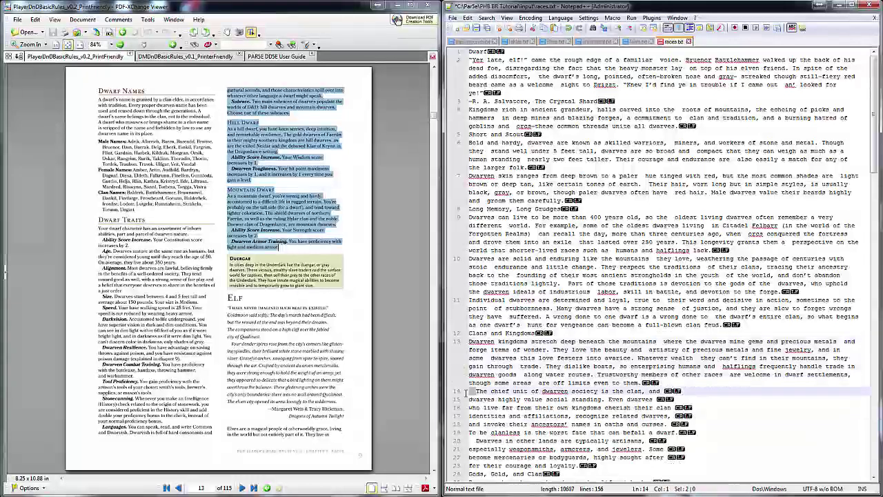
key("shift+Down")
key("shift+Down")
key("shift+Down")
key("shift+Down")
key("shift+Down")
key("shift+End")
key("ctrl+j")
key("Down")
key("Down")
key("Home")
key("BackSpace")
key("BackSpace")
key("shift+Down")
key("shift+Down")
key("shift+Down")
key("shift+End")
key("ctrl+j")
scroll(483, 277, "down", 4)
left_click_drag(469, 100, 559, 192)
key("ctrl+j")
Join the Dwarves get along, Elves, Halflings, Humans, Duergar and Dwarf Names paragraphs
left_click_drag(470, 167, 673, 200)
key("ctrl+j")
left_click_drag(469, 192, 552, 258)
key("ctrl+j")
left_click_drag(470, 234, 539, 258)
key("ctrl+j")
left_click_drag(469, 250, 524, 308)
key("ctrl+j")
left_click_drag(469, 299, 642, 333)
key("ctrl+j")
left_click_drag(469, 333, 487, 382)
key("ctrl+j")
Join the Male, Female and Clan Names lines and the Dwarf Traits paragraphs onto single lines
key("ctrl+j")
left_click_drag(470, 192, 487, 332)
key("ctrl+j")
key("ctrl+j")
key("ctrl+j")
key("ctrl+j")
key("ctrl+j")
left_click(470, 292)
key("ctrl+j")
key("ctrl+j")
key("ctrl+j")
left_click_drag(469, 333, 476, 416)
key("ctrl+j")
key("ctrl+j")
key("ctrl+j")
key("ctrl+j")
scroll(621, 276, "down", 7)
left_click_drag(470, 225, 486, 325)
key("ctrl+j")
key("ctrl+j")
key("ctrl+j")
key("ctrl+j")
left_click_drag(470, 358, 487, 466)
key("ctrl+j")
key("ctrl+j")
key("ctrl+j")
key("ctrl+j")
key("ctrl+j")
key("ctrl+j")
left_click(489, 473)
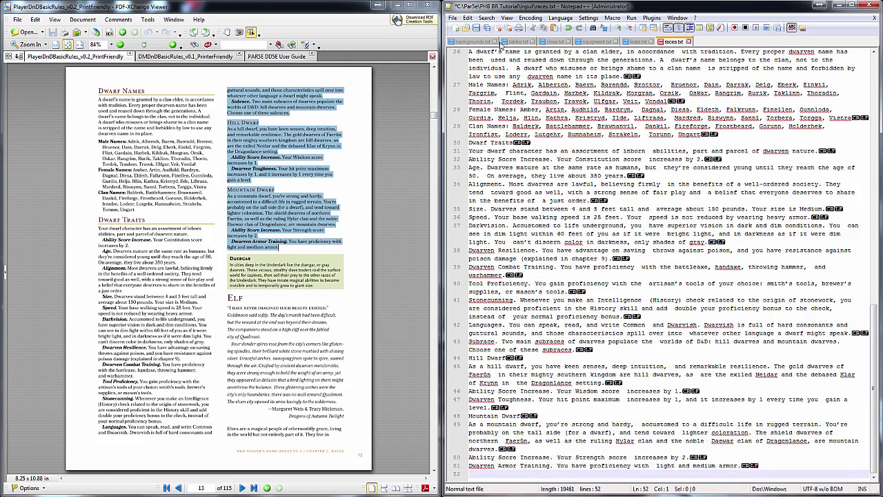
scroll(570, 228, "up", 8)
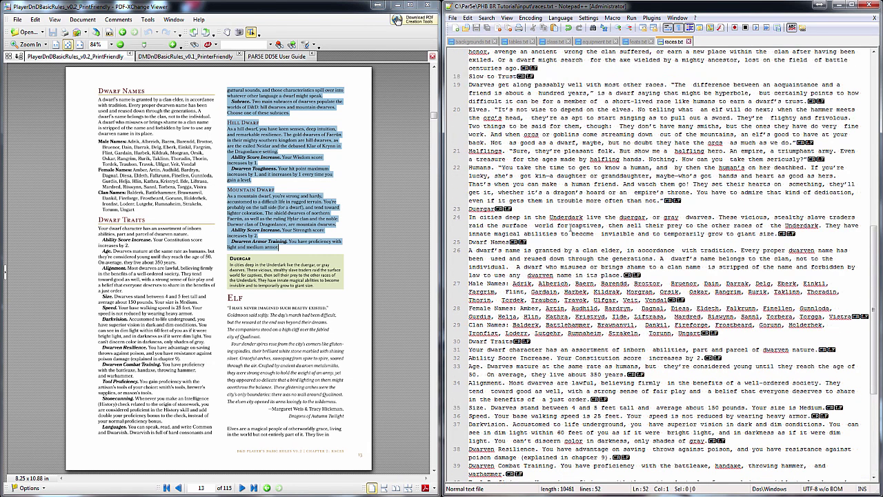
scroll(571, 228, "up", 15)
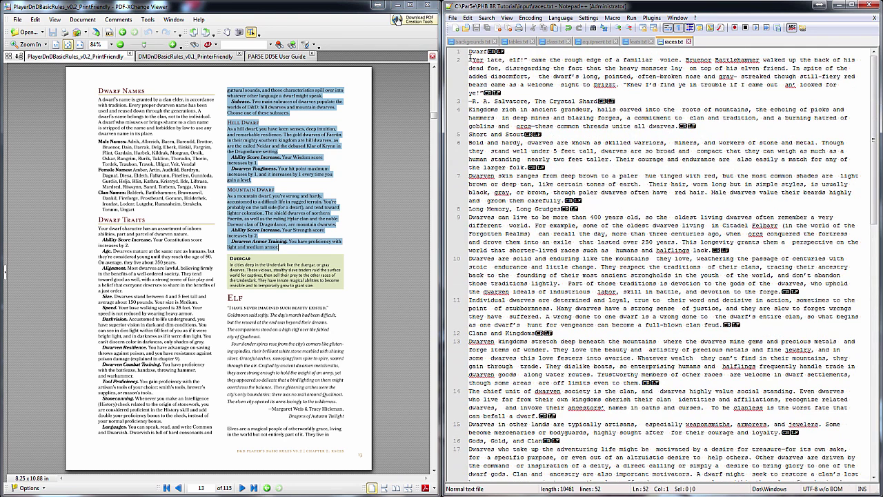
Tag Short and Stout with #h:, Dwarf and Long Memory with ##:, and Clans and Kingdoms with #h;
left_click(470, 134)
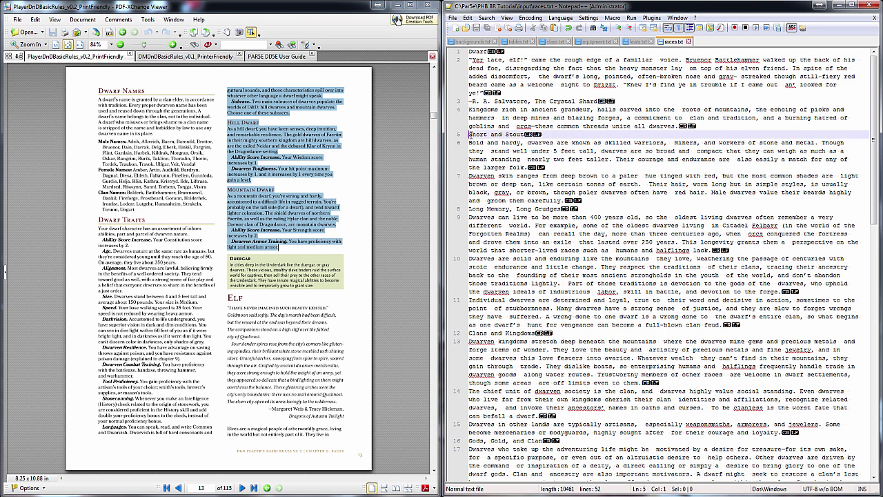
type("#h:")
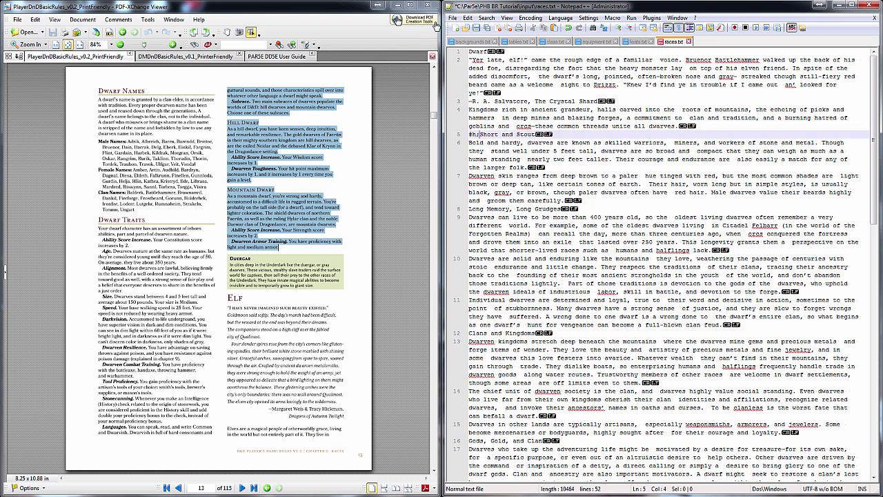
left_click(470, 51)
type("##:")
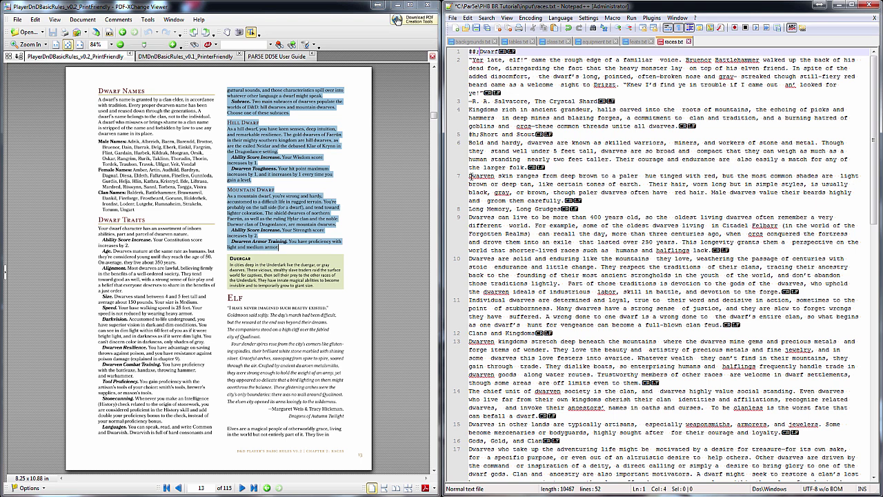
left_click(471, 208)
type("##:")
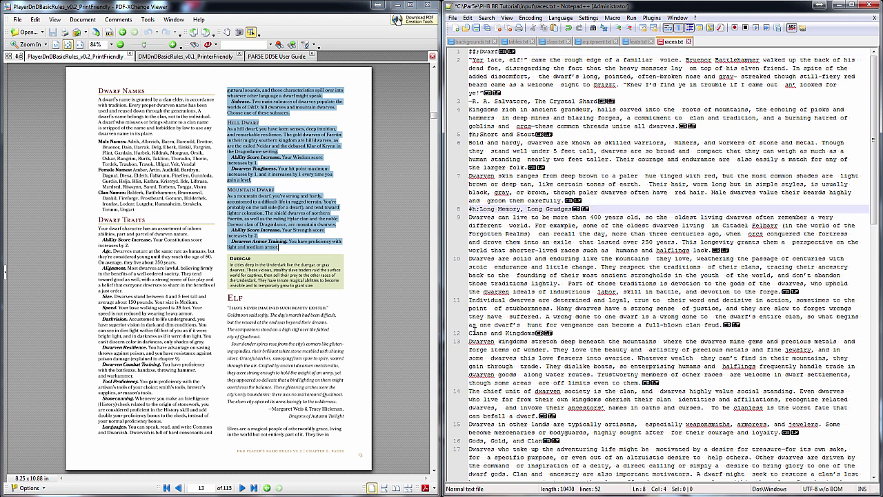
left_click(467, 338)
left_click(472, 333)
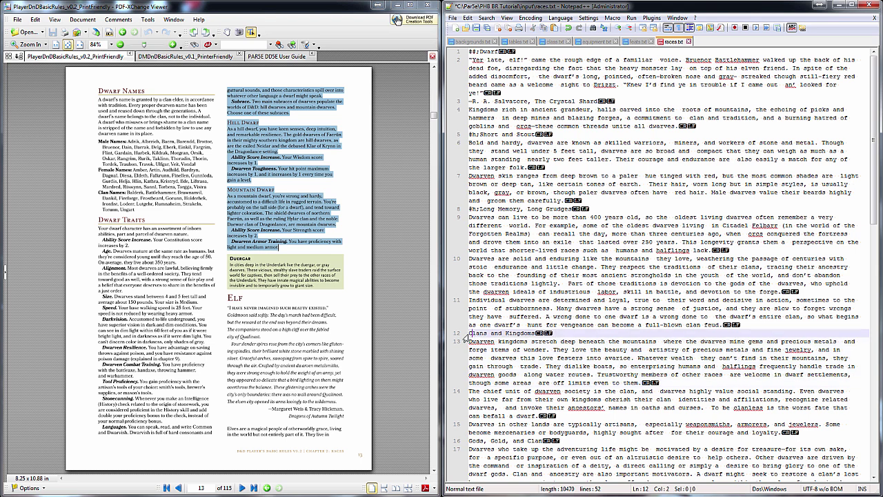
type("#")
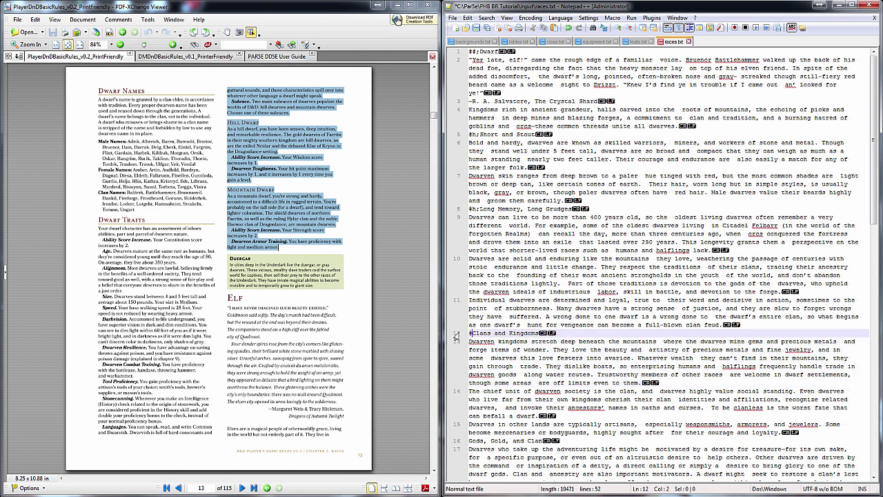
type("h;")
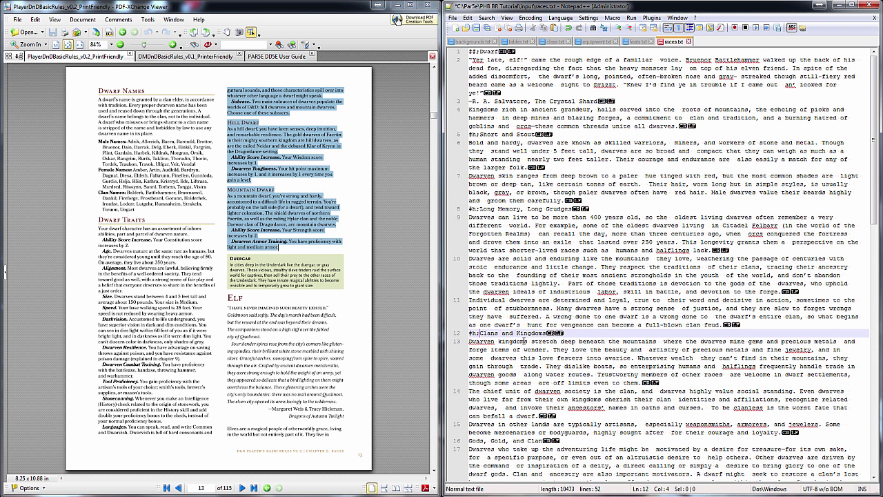
Add the #h; tag before Gods, Gold, and Clan, Slow to Trust, and Elves
scroll(526, 340, "down", 5)
scroll(519, 275, "down", 1)
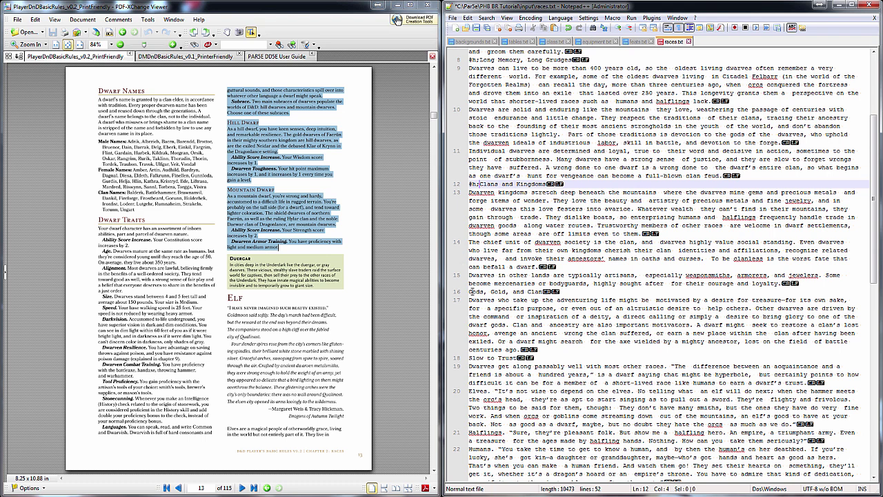
left_click(471, 291)
type("#h;")
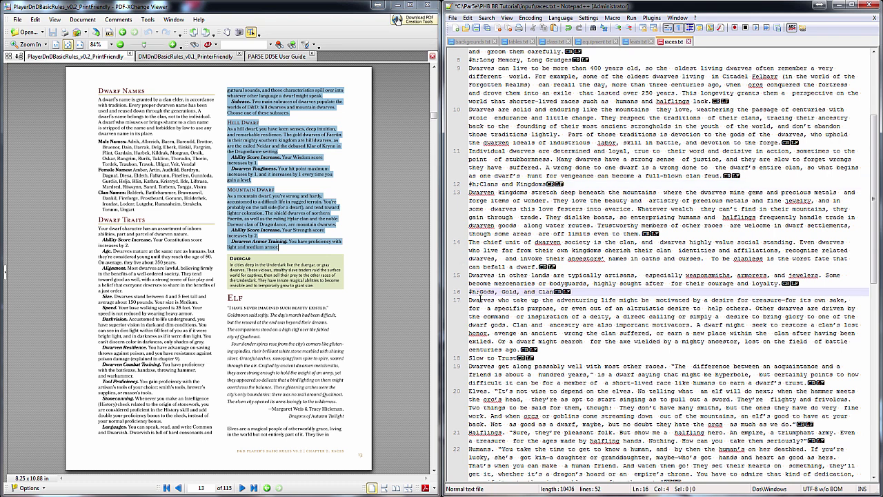
left_click(465, 359)
type("#h;")
scroll(466, 349, "down", 6)
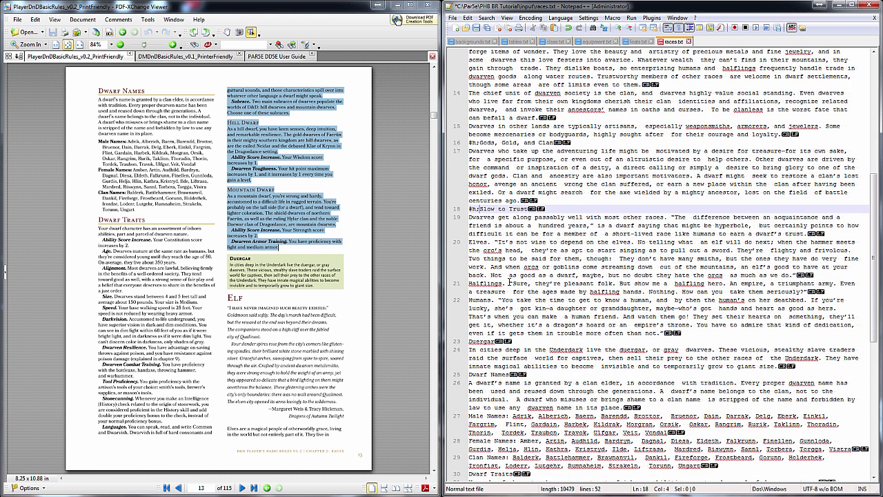
left_click(470, 241)
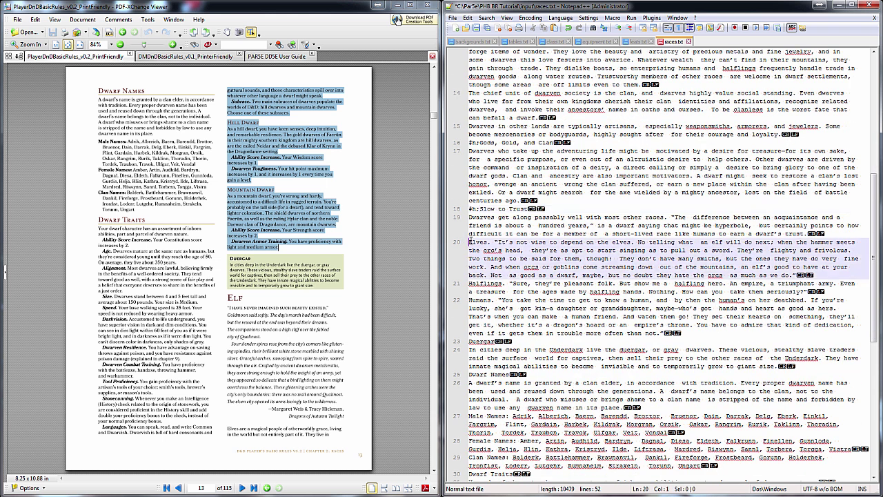
left_click_drag(476, 242, 487, 242)
type("#h;Elves")
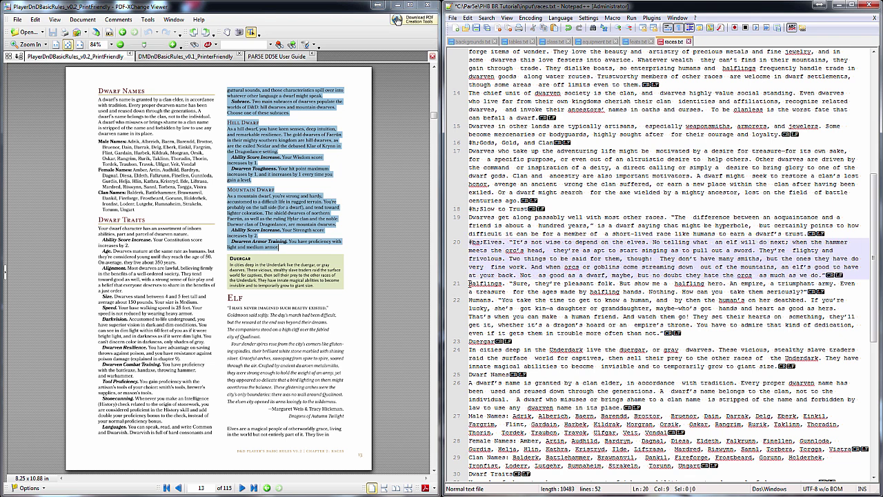
Tag the Halflings and Humans lines with #h; and the Duergar line with #bp:
left_click(470, 283)
left_click_drag(470, 283, 492, 300)
type("#h;Halfli")
type("#h;Huma")
left_click_drag(470, 341, 492, 341)
left_click(472, 341)
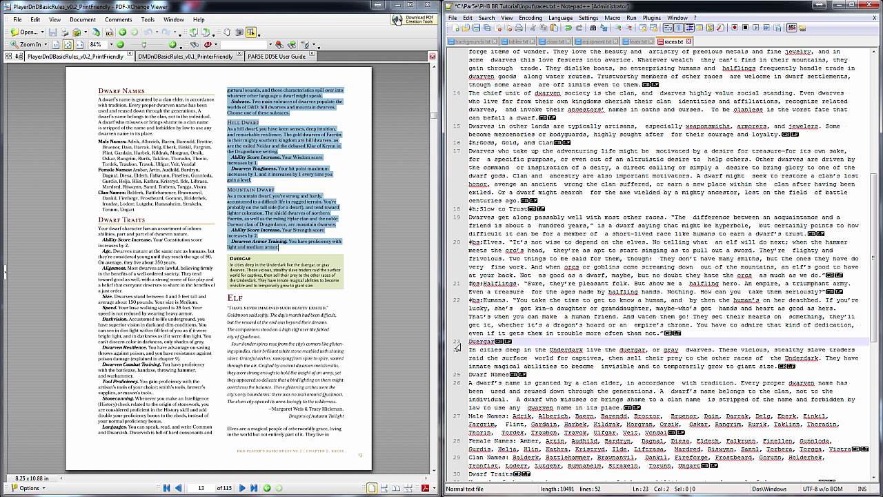
type("#bp:")
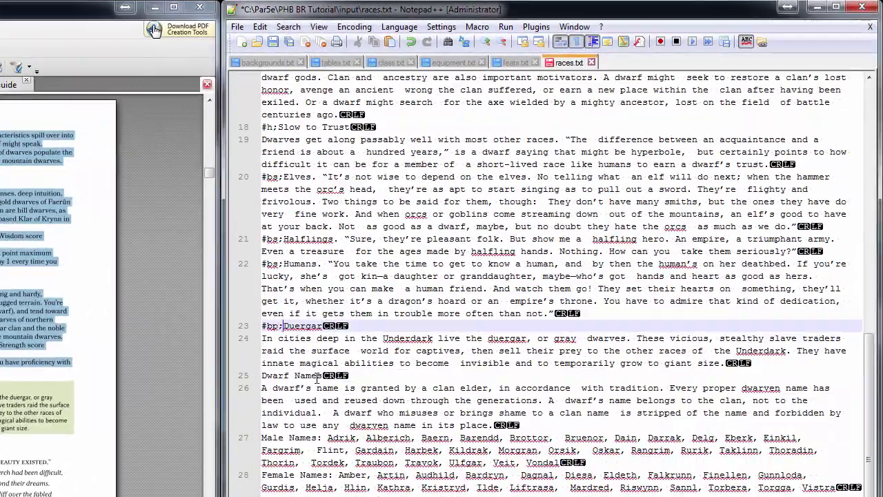
scroll(507, 249, "up", 2)
scroll(318, 376, "up", 10)
Prefix the opening quote with #ip:, its attribution with #ip;, and Dwarf Names with #h;
left_click(262, 90)
type("#ip:")
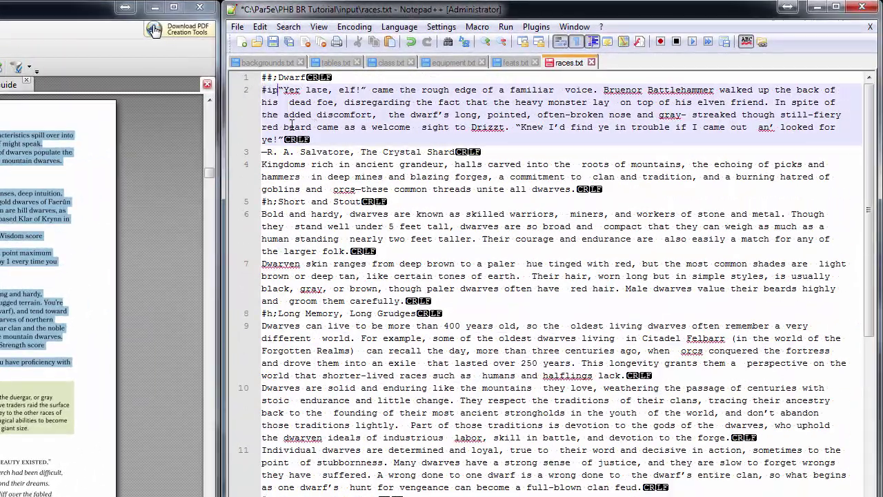
left_click(264, 154)
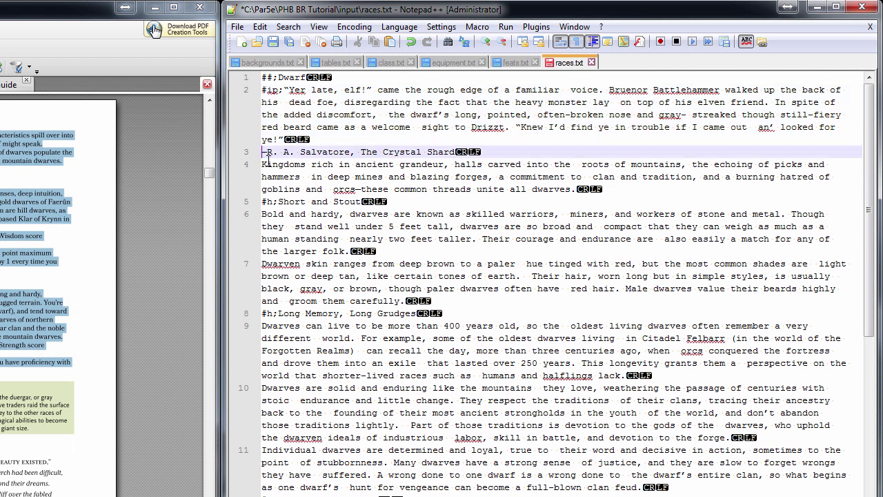
type("#ip;")
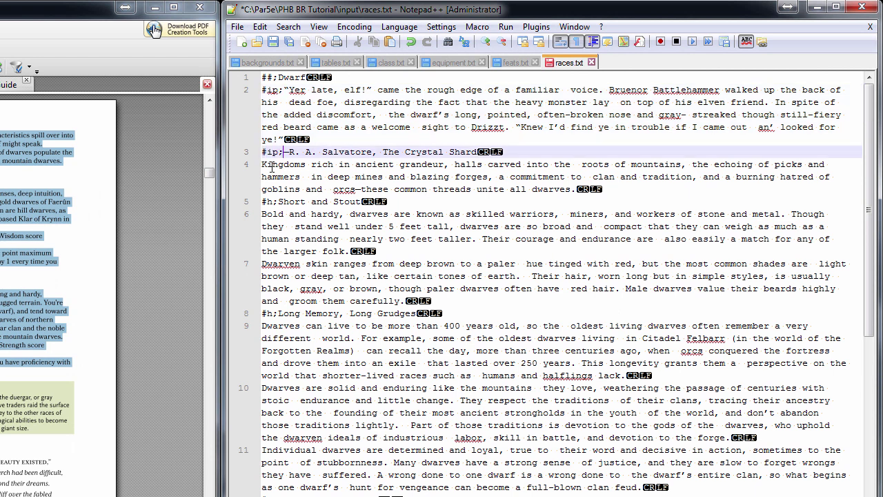
scroll(343, 239, "down", 15)
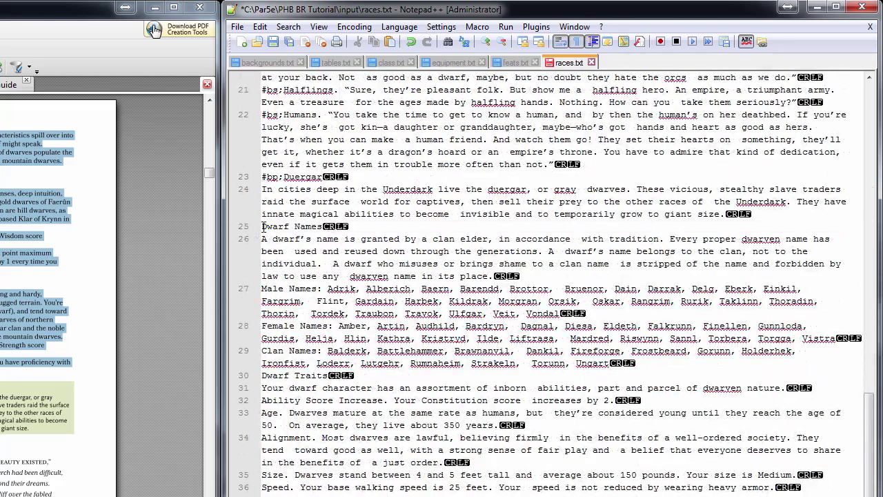
left_click(262, 227)
type("#h;")
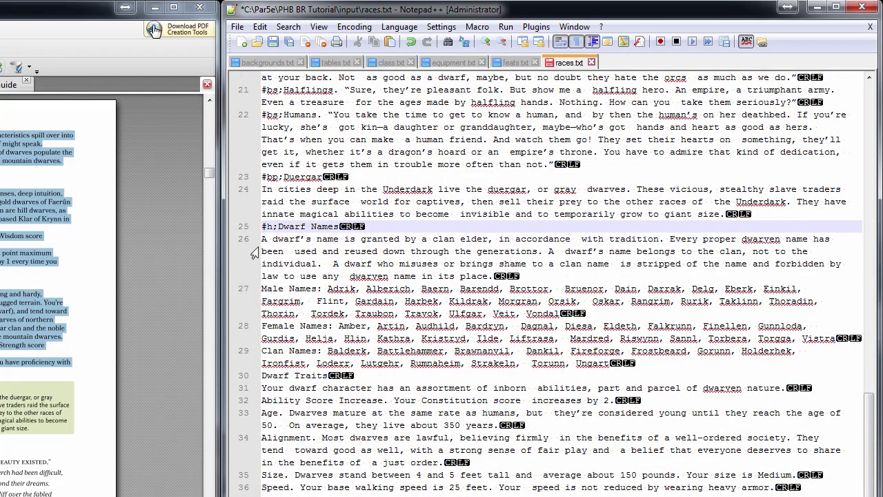
Paste #bs; before the Male, Female and Clan Names lines and tag Dwarf Traits with #h;
left_click_drag(263, 288, 276, 290)
type("#bs;")
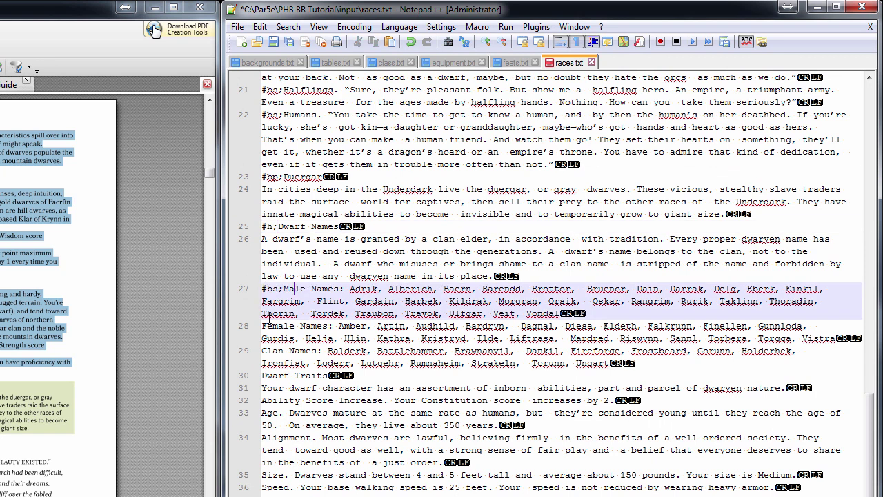
left_click(264, 326)
type("#bs;")
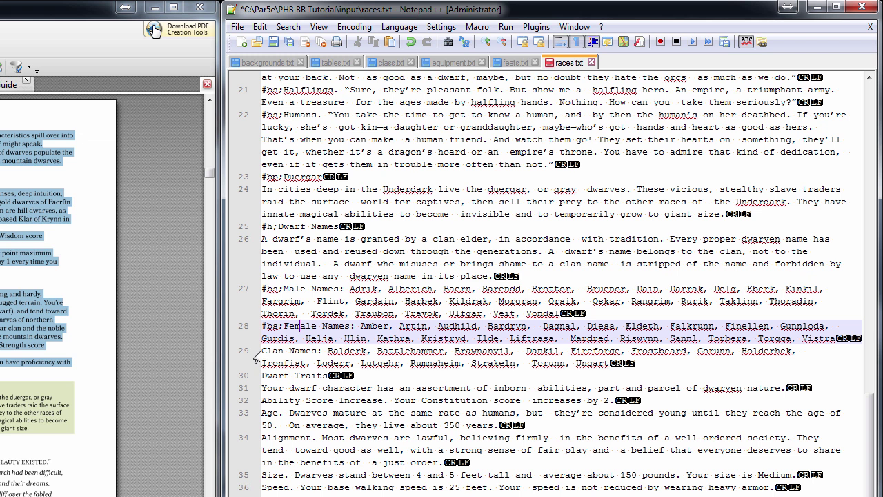
left_click(263, 352)
type("#bs;")
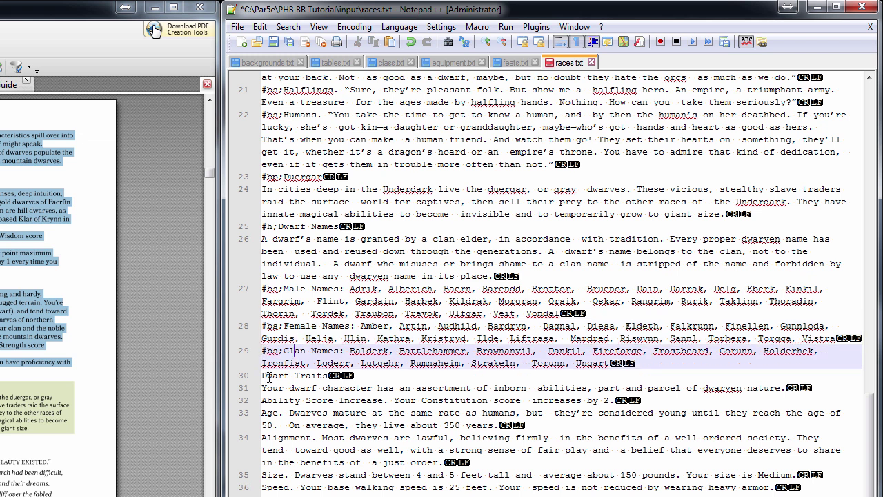
left_click(264, 376)
type("#h;")
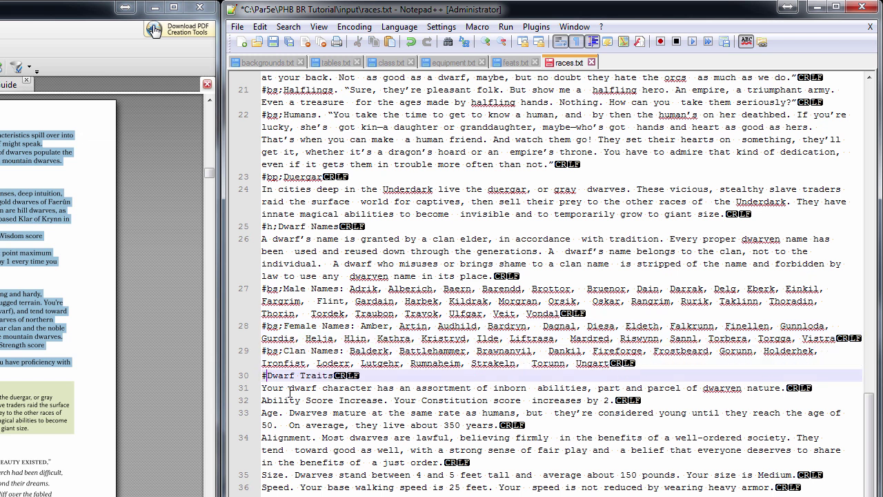
scroll(305, 356, "down", 2)
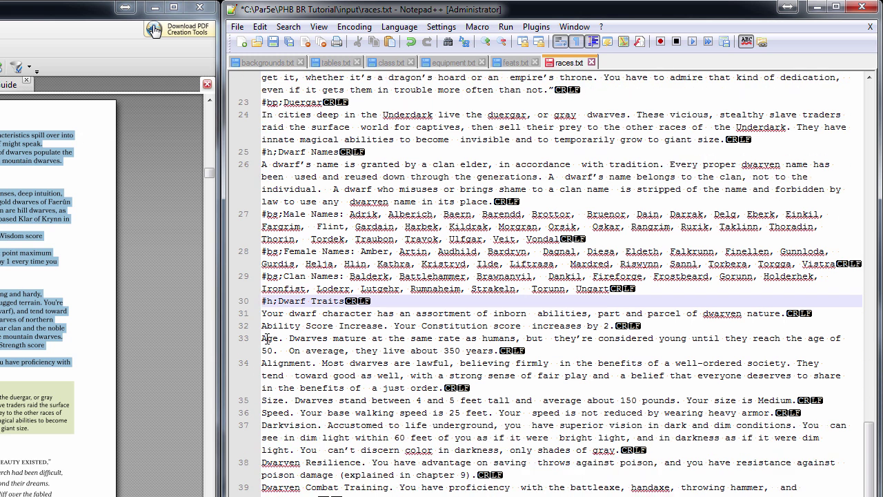
Prefix the Ability Score Increase line with #!; and copy that tag
left_click(263, 339)
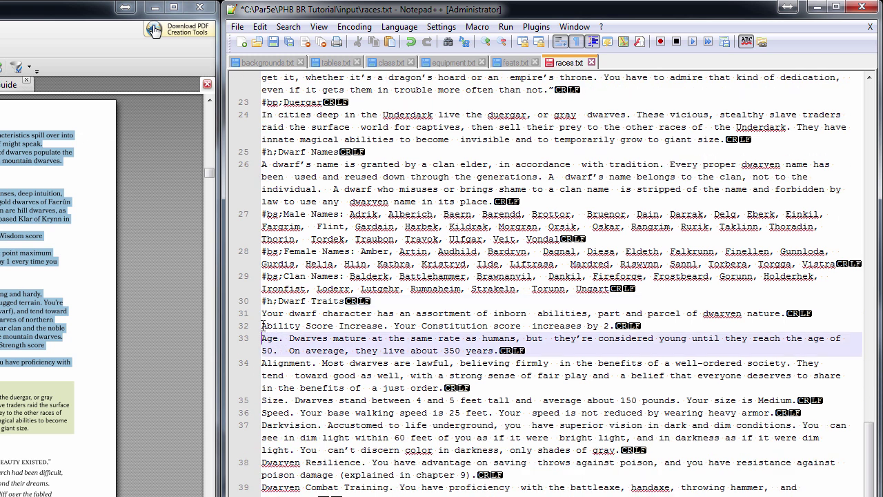
key("Up")
type("#!;")
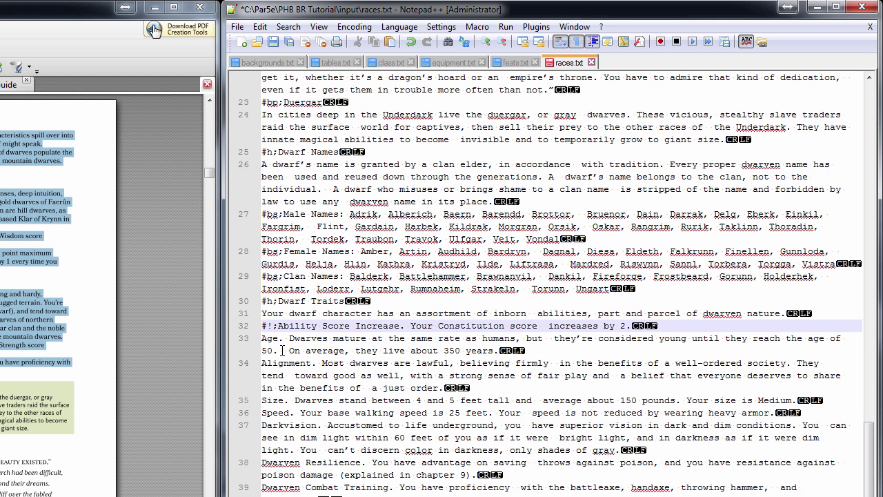
key("Down")
key("Up")
key("shift+Right")
key("shift+Right")
key("shift+Right")
key("ctrl+c")
key("Left")
Paste #!; before each remaining dwarf trait line, from Age through Subrace
key("Down")
key("ctrl+v")
key("Down")
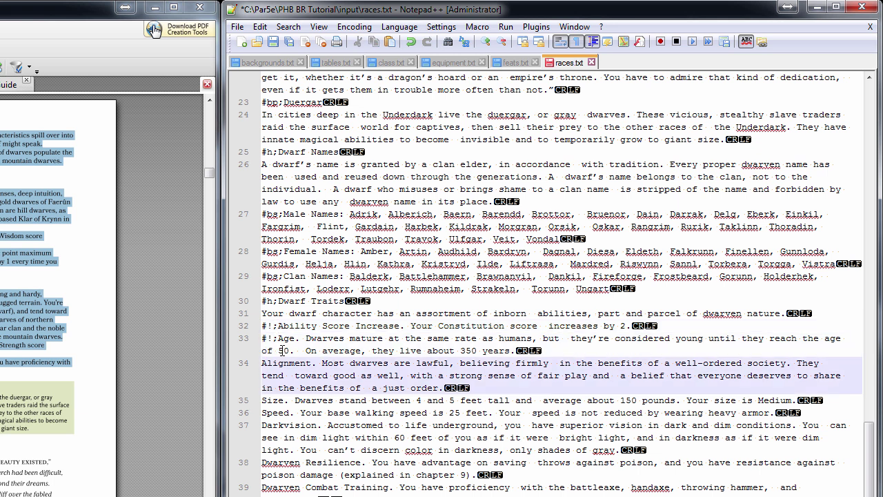
key("ctrl+v")
key("Down")
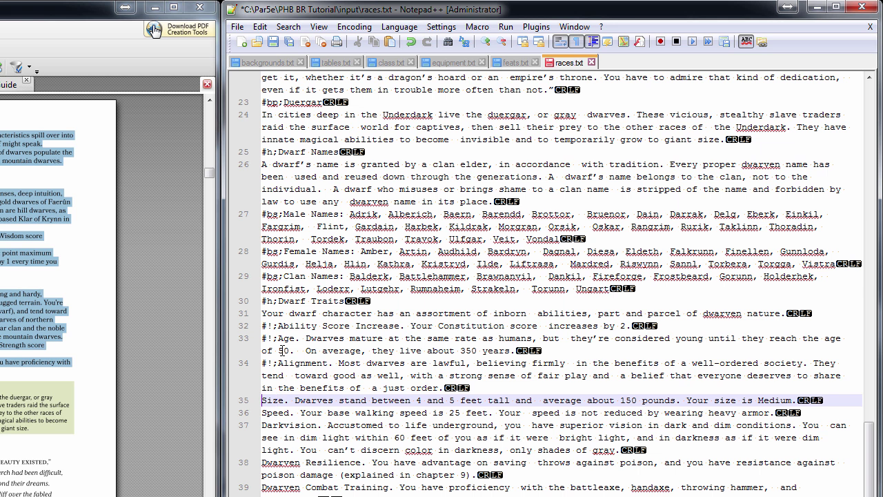
key("ctrl+v")
key("Down")
key("ctrl+v")
key("Down")
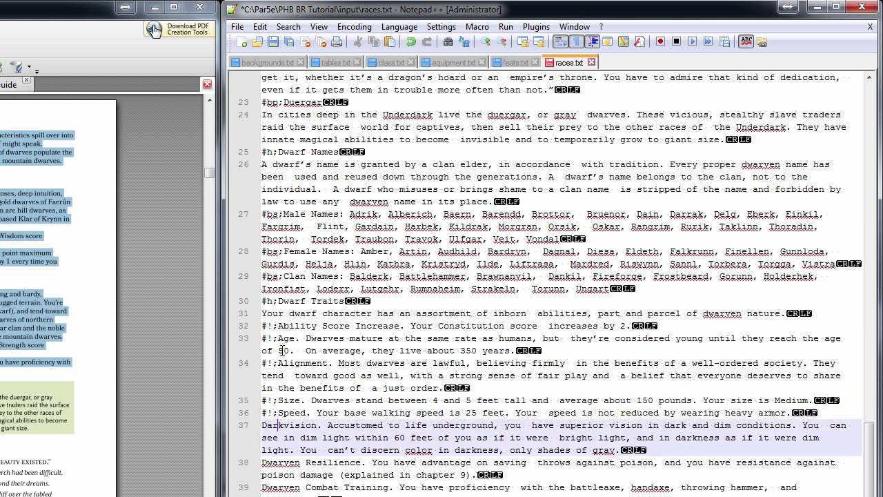
key("ctrl+v")
key("Down")
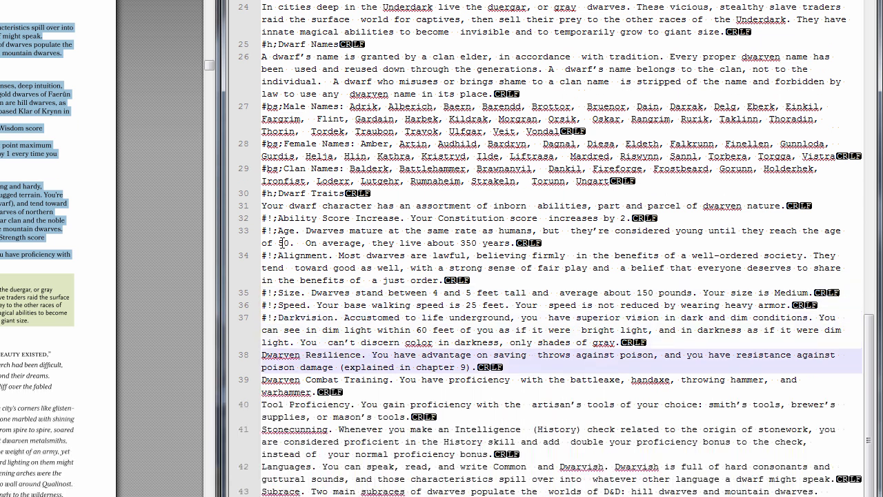
key("ctrl+v")
key("Down")
key("Down")
key("ctrl+v")
key("Down")
key("ctrl+v")
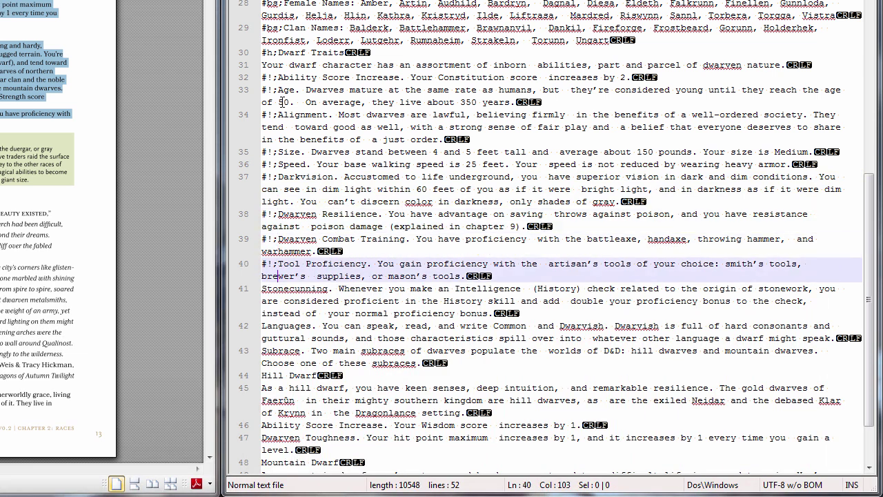
key("Down")
key("ctrl+v")
key("Down")
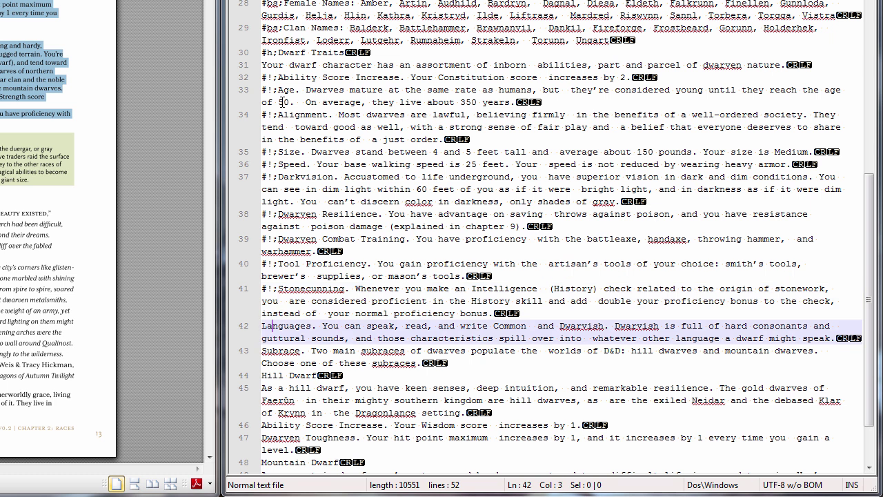
key("ctrl+v")
key("Down")
key("ctrl+v")
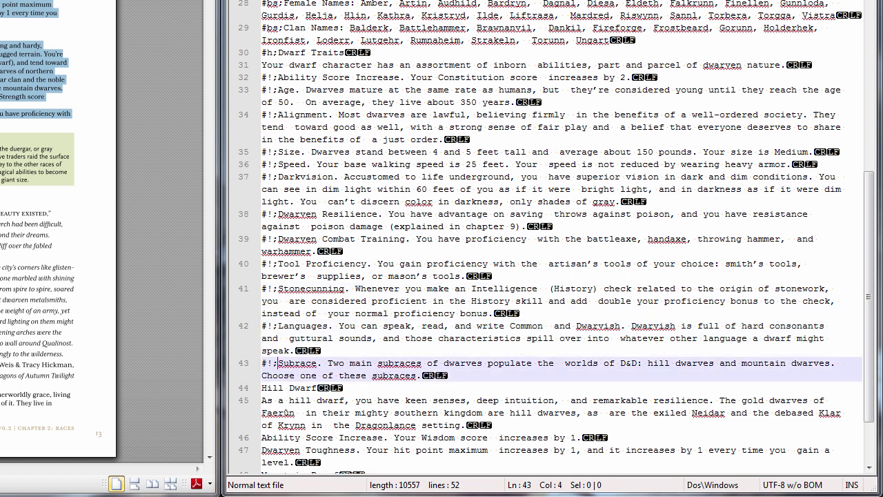
scroll(308, 256, "down", 3)
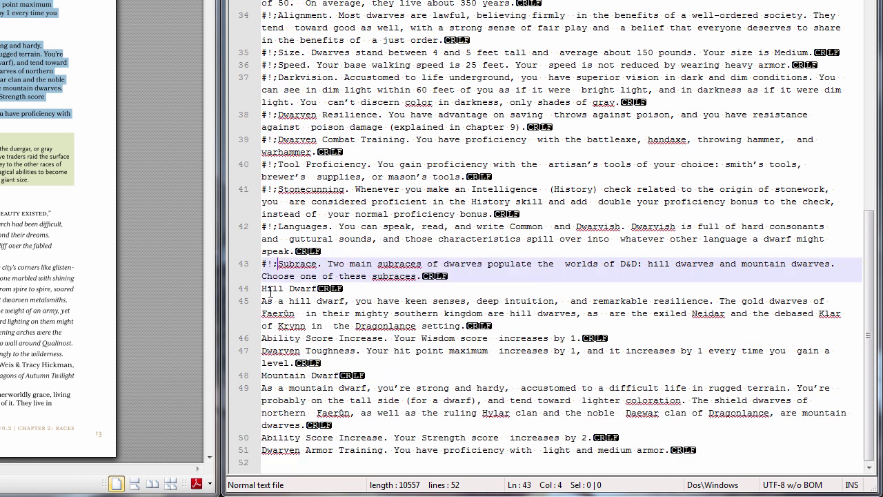
left_click(264, 288)
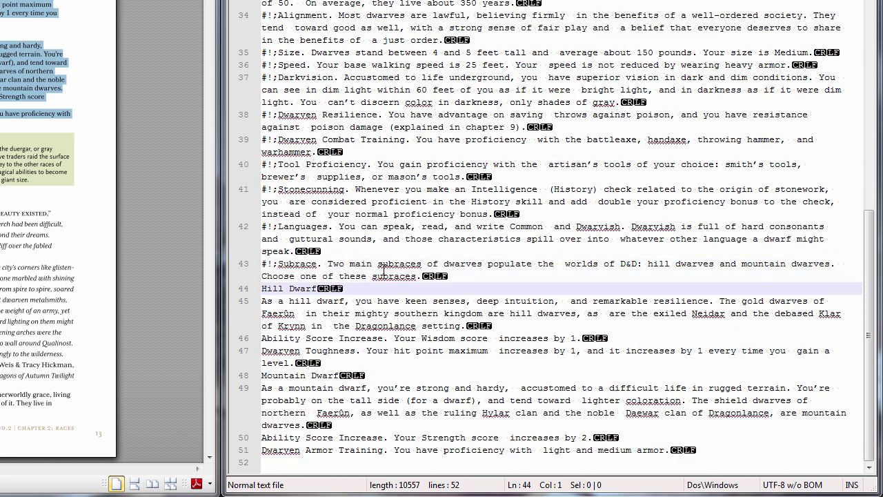
Mark Hill Dwarf with #s; and tag its two trait lines, including Dwarven Toughness, with #!;
type("#s;")
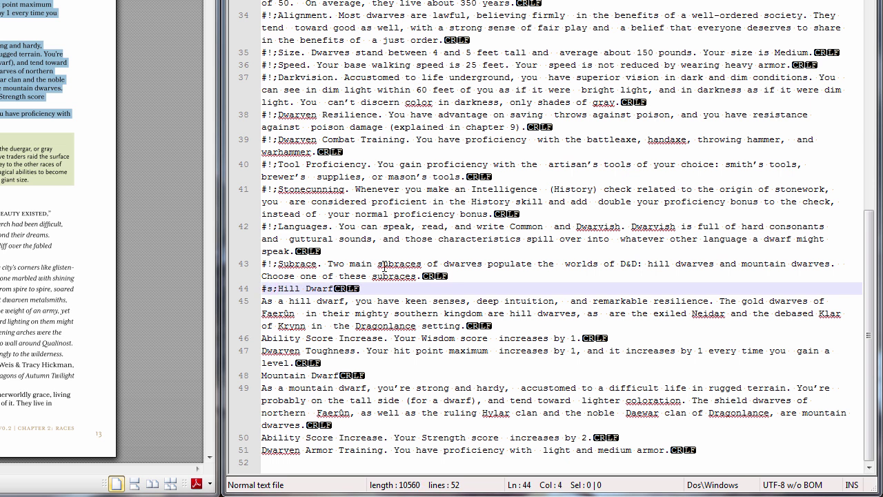
key("Up")
key("Down")
key("Down")
key("Down")
key("Down")
key("Down")
key("Home")
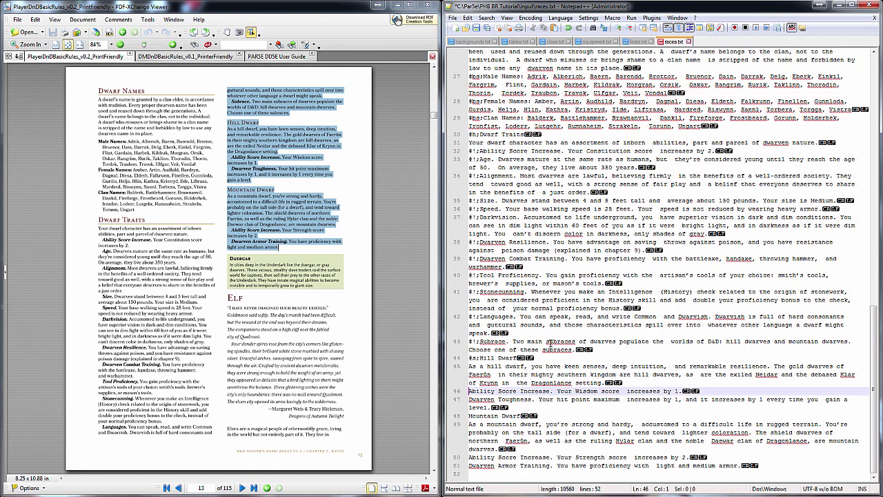
type("#!;")
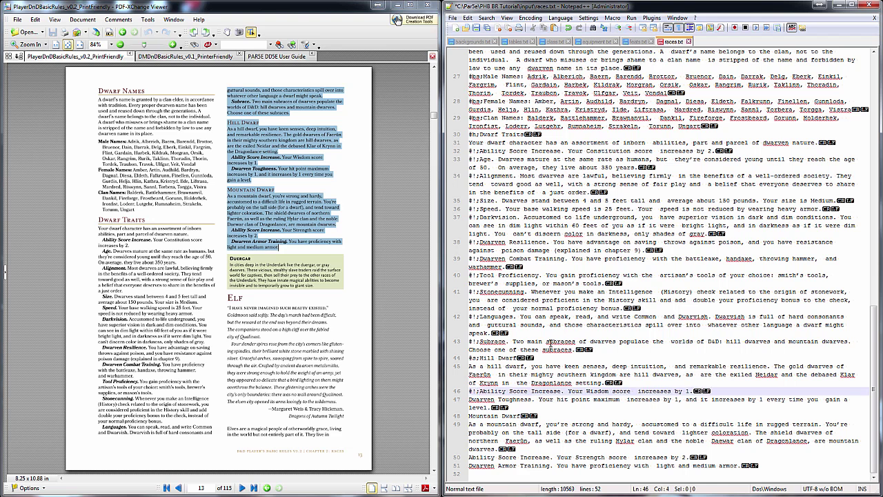
key("Down")
key("Home")
type("#!")
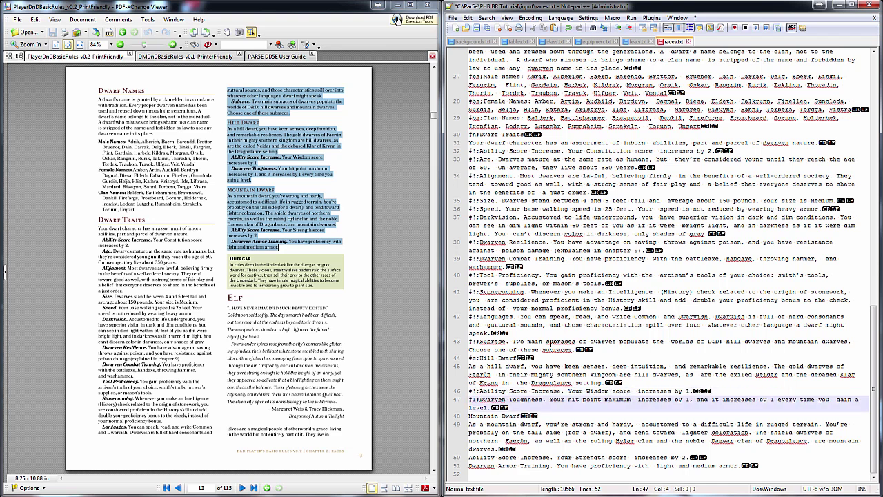
type(";")
Mark Mountain Dwarf with #s; and tag its Strength increase and Dwarven Armor Training lines with #!;
key("Down")
key("Home")
type("#s;")
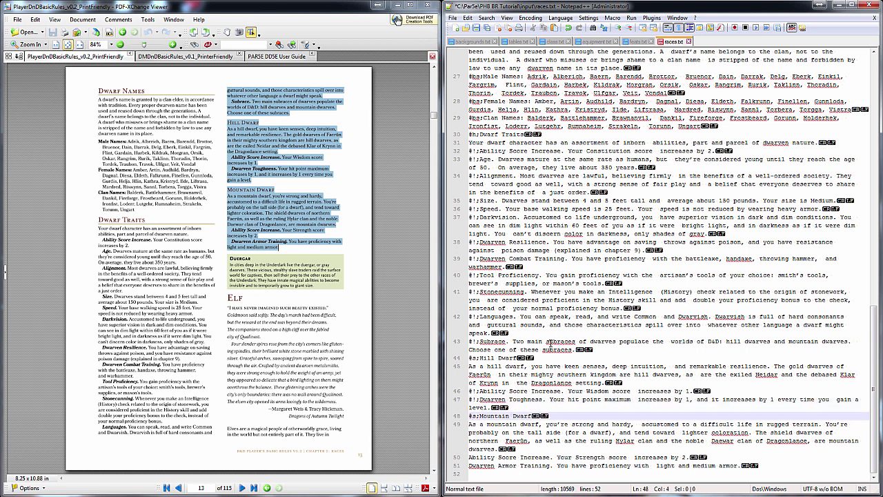
key("Down")
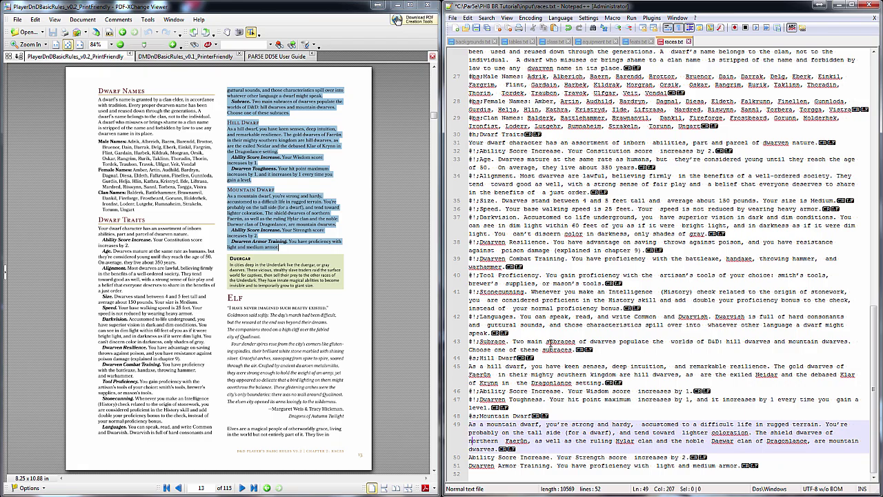
key("Down")
type("#!;")
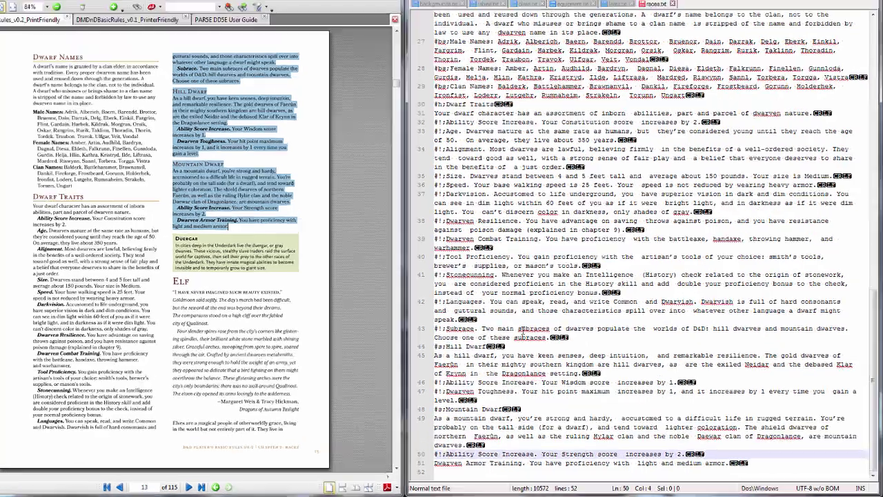
key("Down")
key("Down")
key("Left")
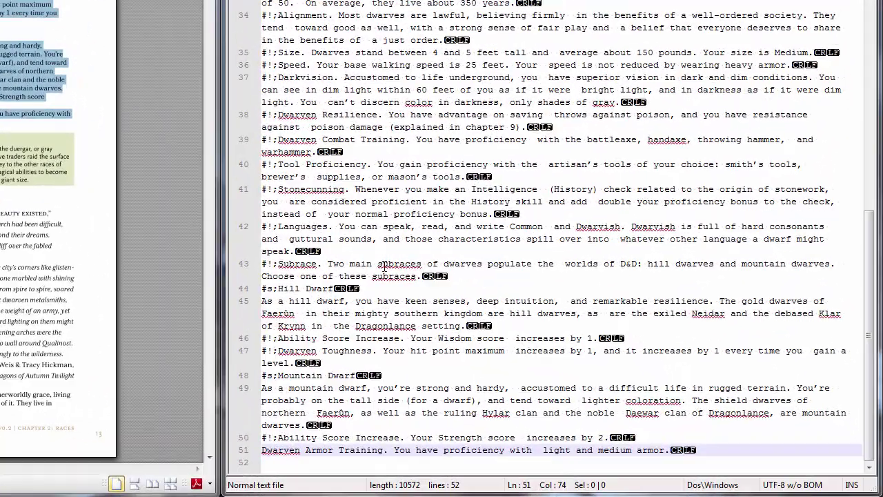
key("Up")
key("Down")
key("Home")
type("#!;")
key("Down")
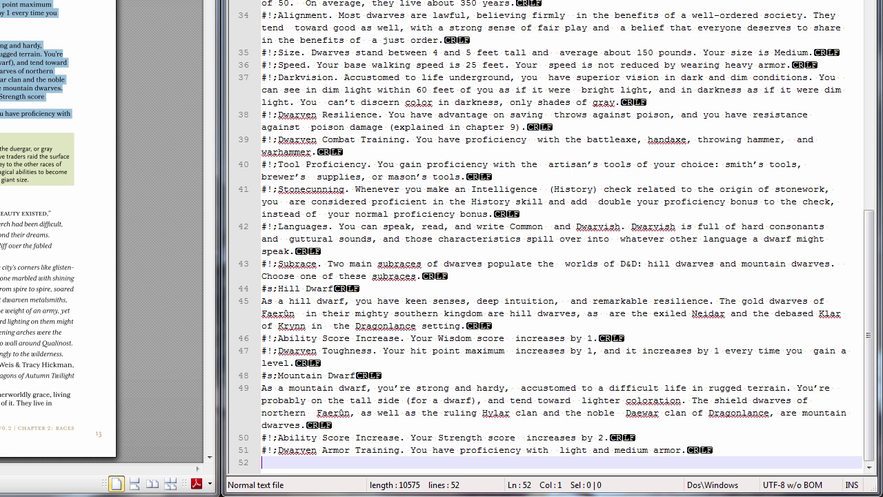
key("alt+Tab")
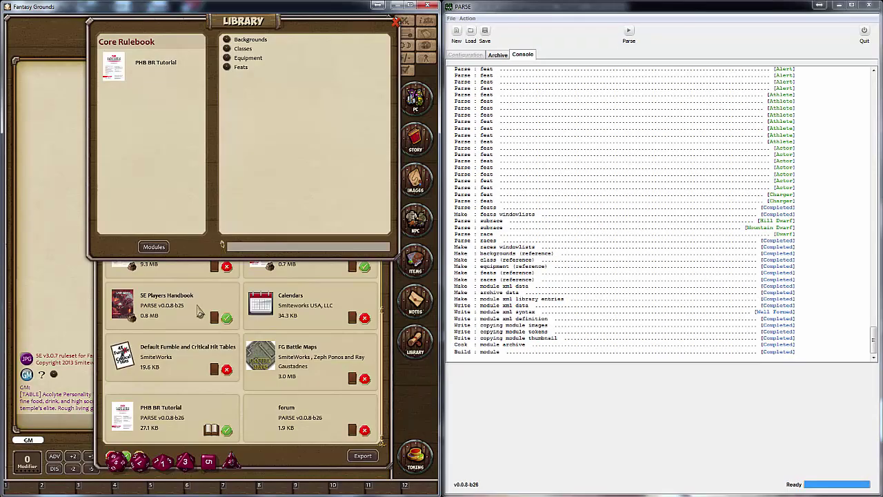
Open the Dwarf race from the Fantasy Grounds library Races list and view its Age trait
left_click(211, 436)
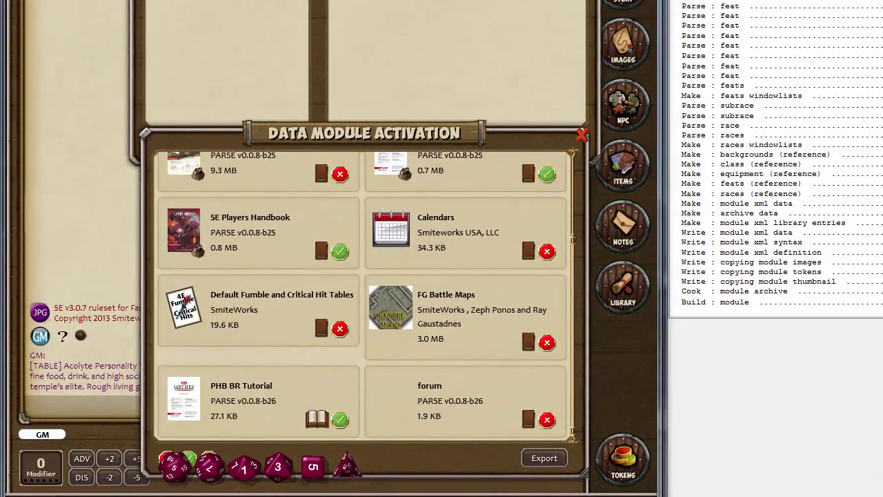
left_click(333, 141)
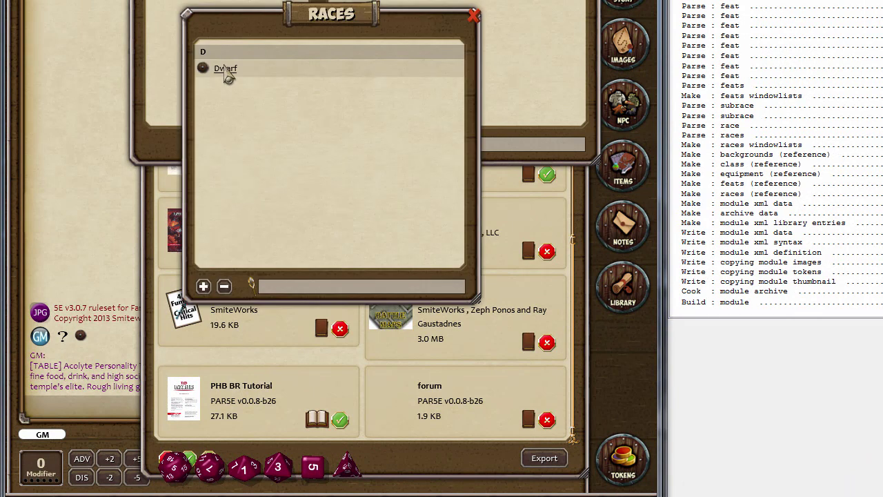
left_click(225, 69)
scroll(309, 166, "down", 15)
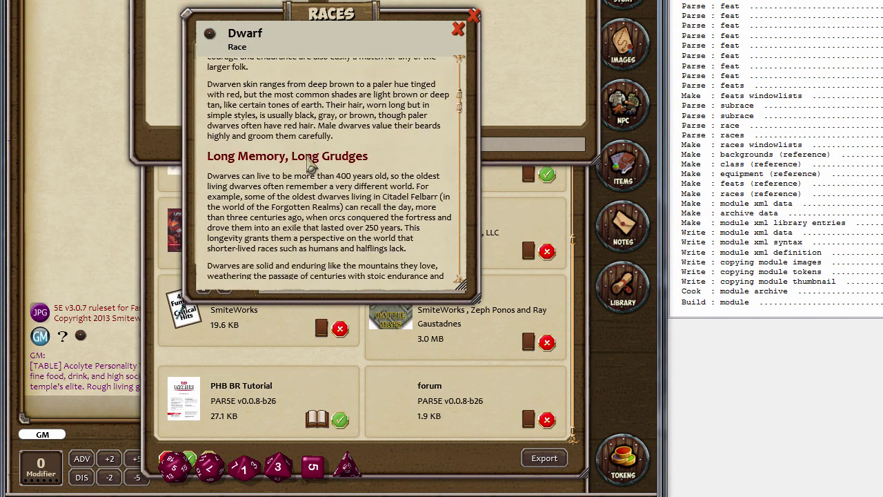
scroll(310, 165, "down", 15)
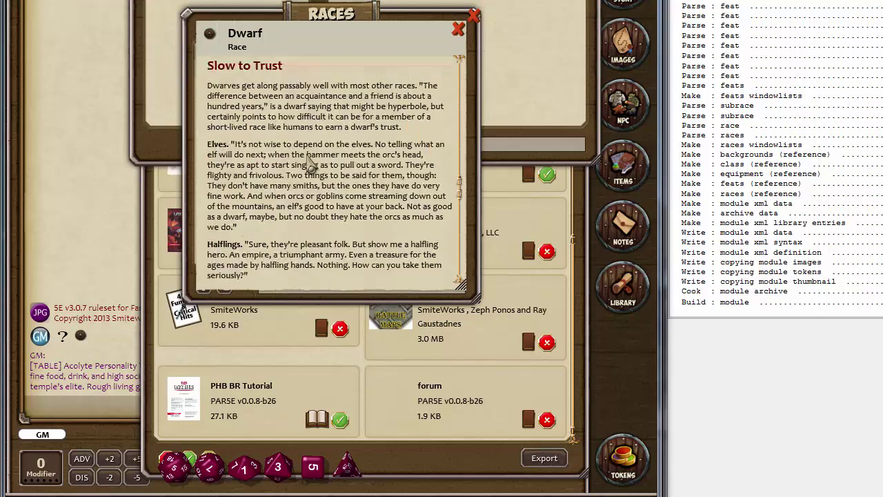
scroll(309, 166, "down", 10)
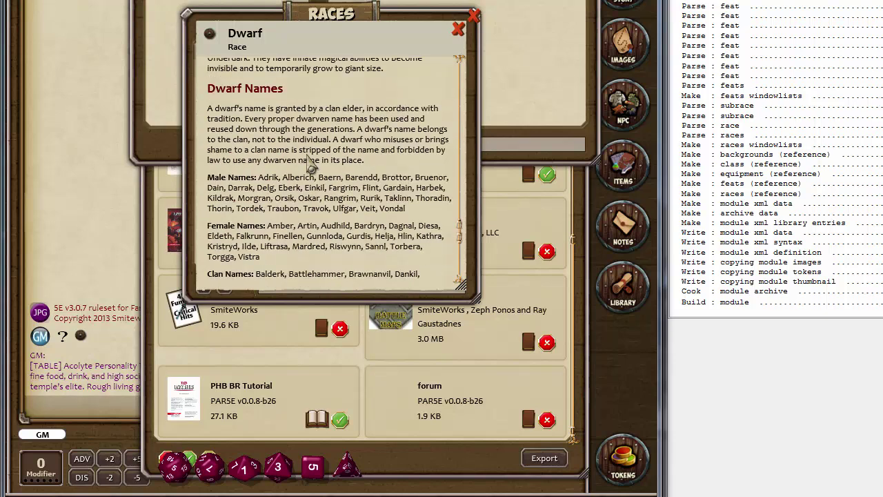
scroll(262, 159, "down", 5)
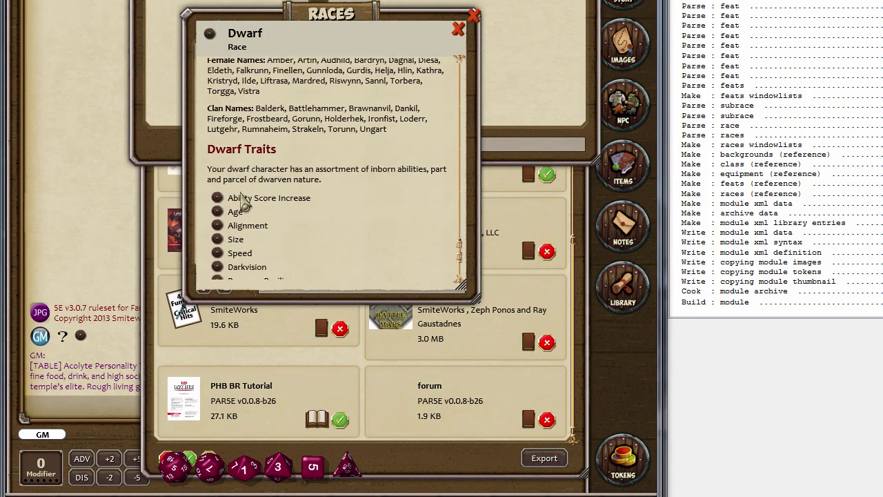
left_click(223, 211)
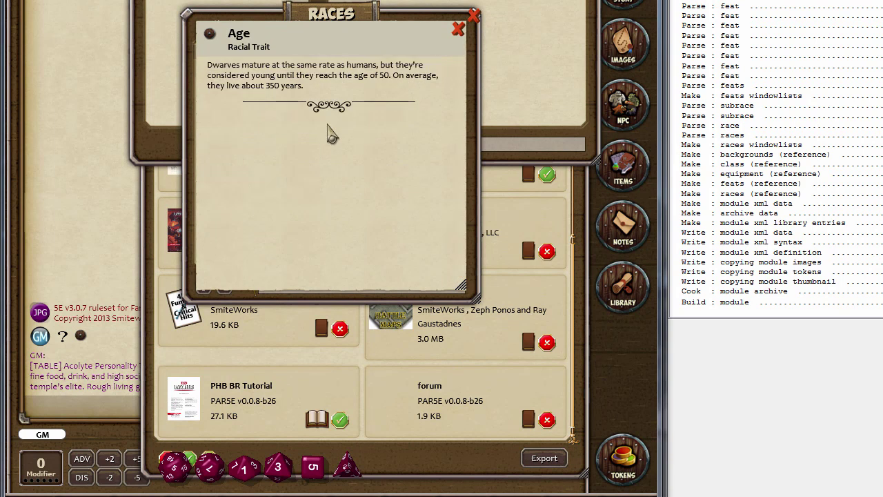
left_click(457, 30)
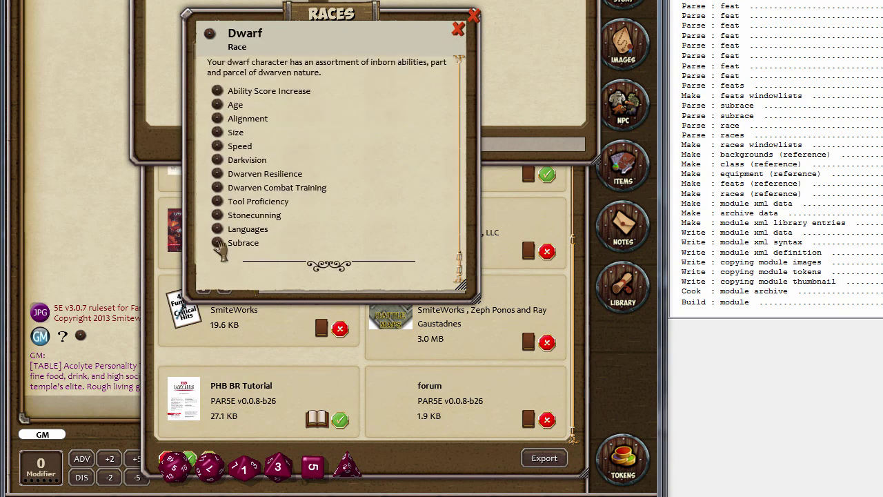
Check the Subrace trait's Hill Dwarf and Mountain Dwarf entries, then close the Dwarf and Races windows
left_click(217, 247)
left_click(217, 94)
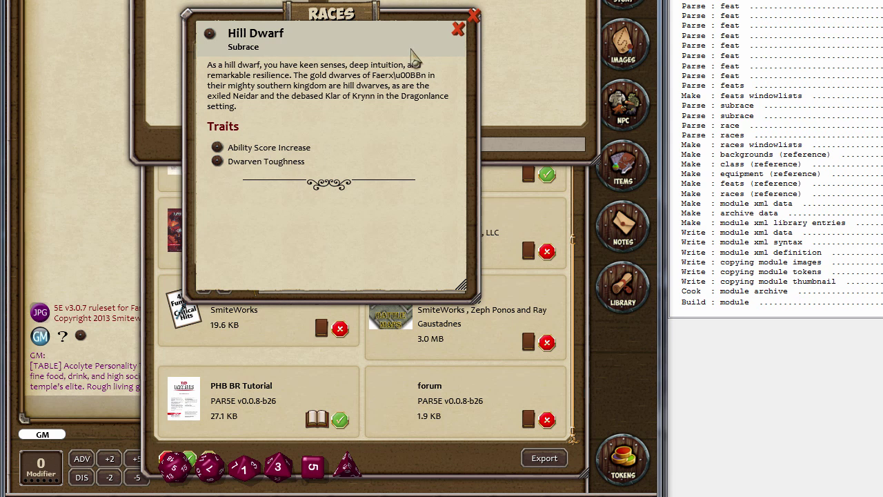
left_click(457, 29)
left_click(217, 107)
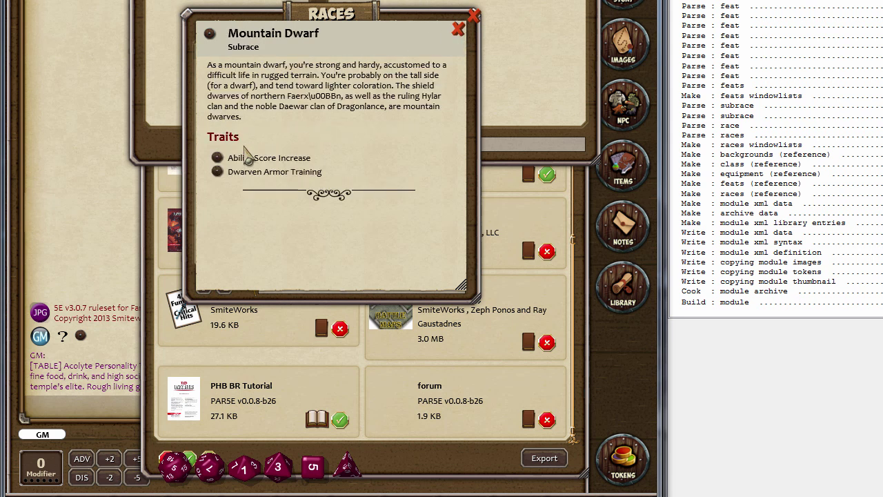
left_click(220, 172)
left_click(457, 28)
left_click(458, 29)
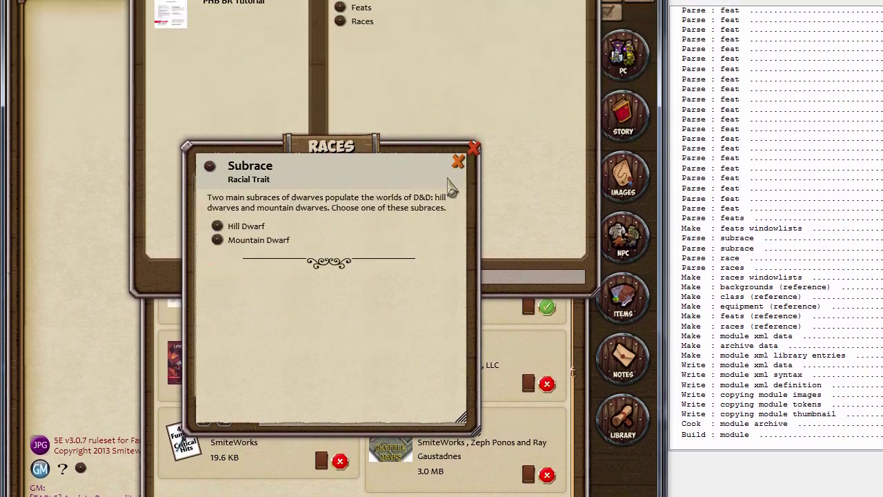
left_click(458, 29)
left_click(459, 183)
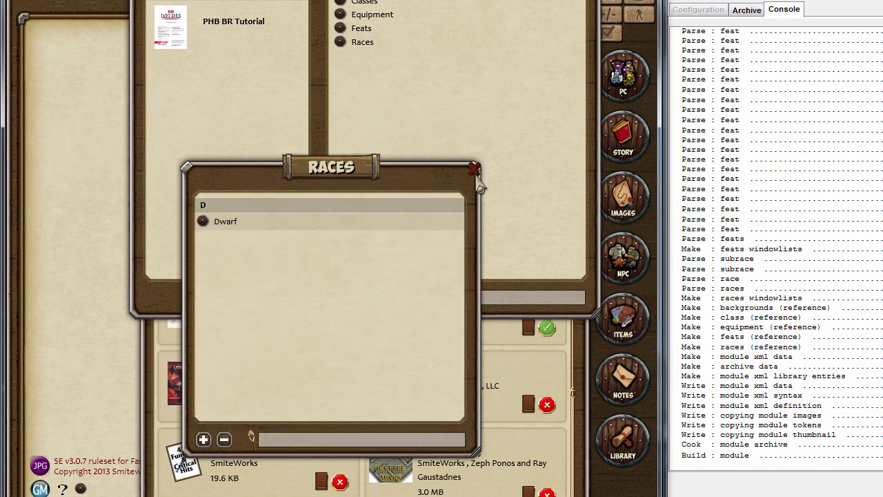
left_click(474, 169)
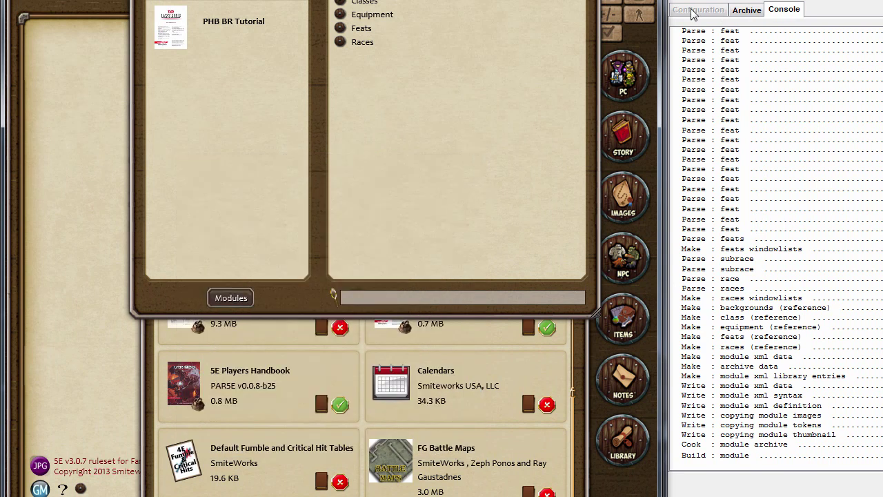
Delete the trailing empty tag line in races.txt and save it
key("alt+Tab")
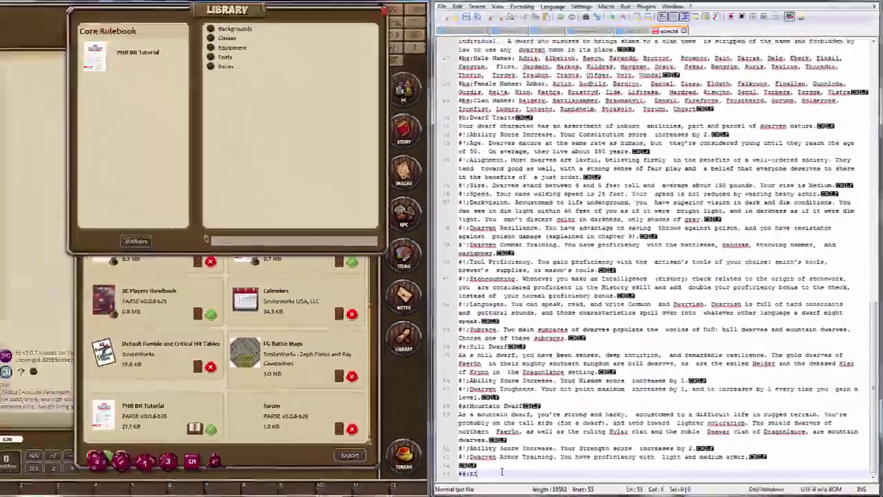
key("BackSpace")
key("BackSpace")
key("BackSpace")
key("BackSpace")
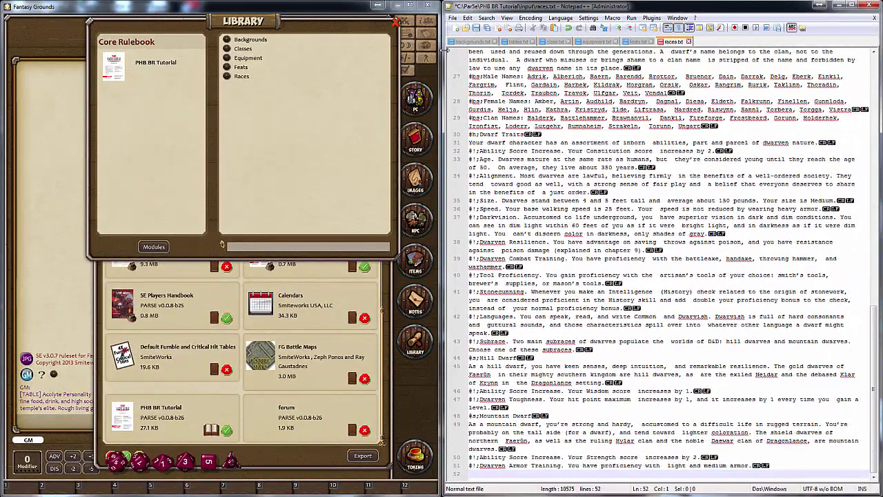
left_click(473, 28)
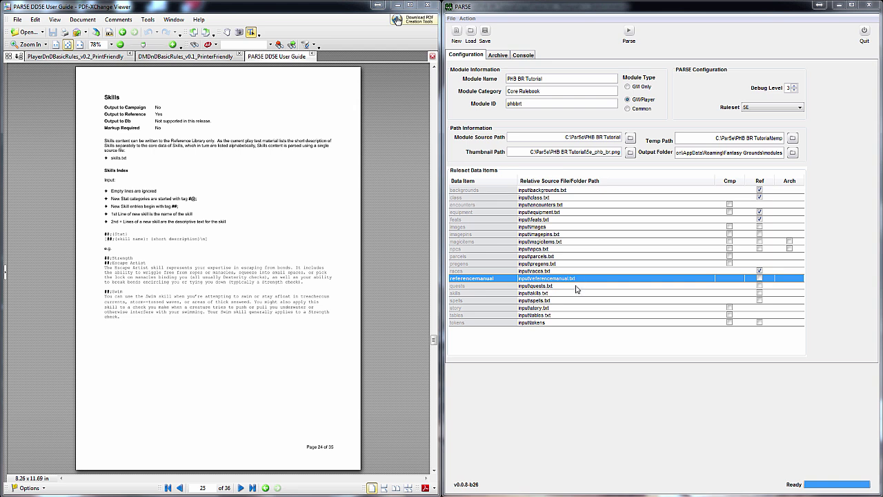
Select the skills row in PAR5E's Ruleset Data Items table for reference output
left_click(575, 285)
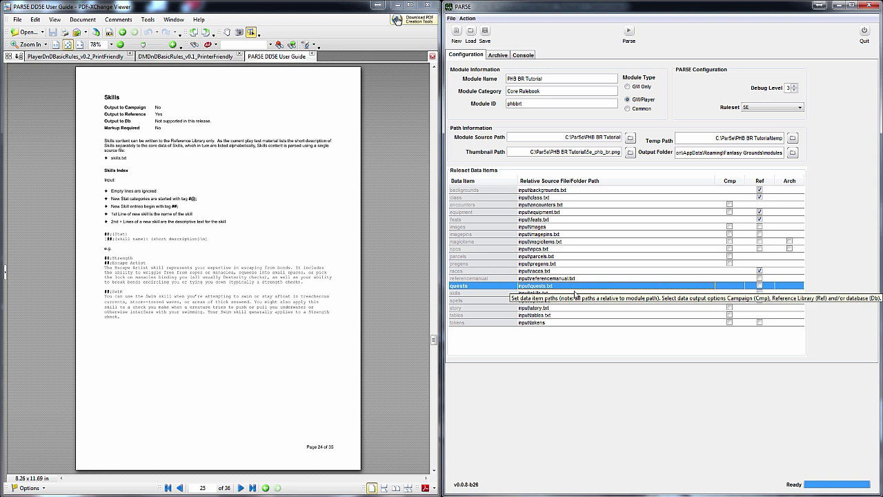
left_click(575, 292)
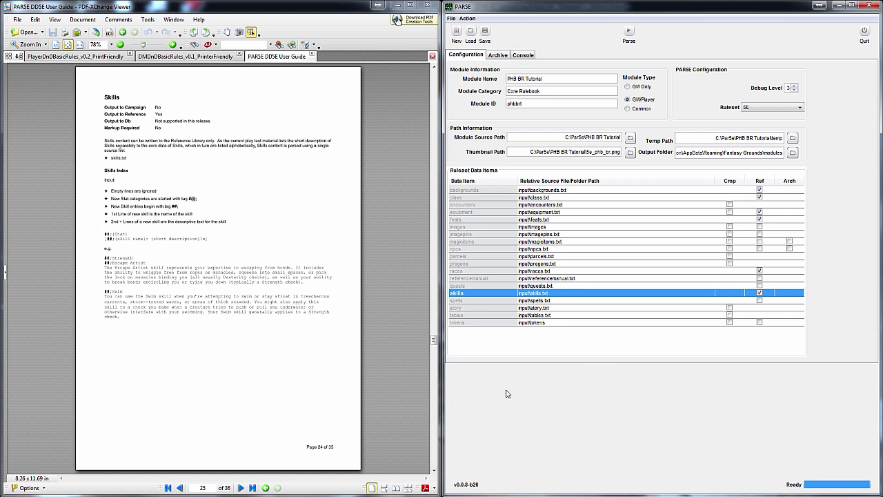
key("alt+Tab")
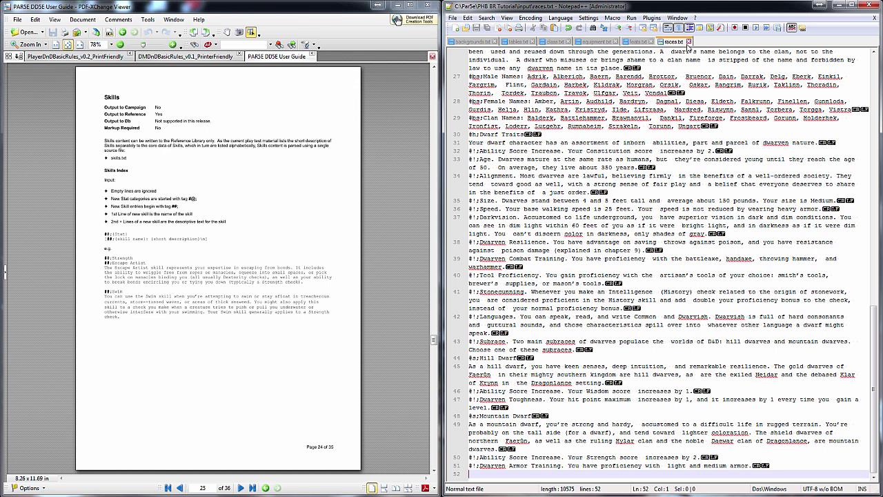
Create a new document and save it as skills.txt in the module's input folder
left_click(457, 28)
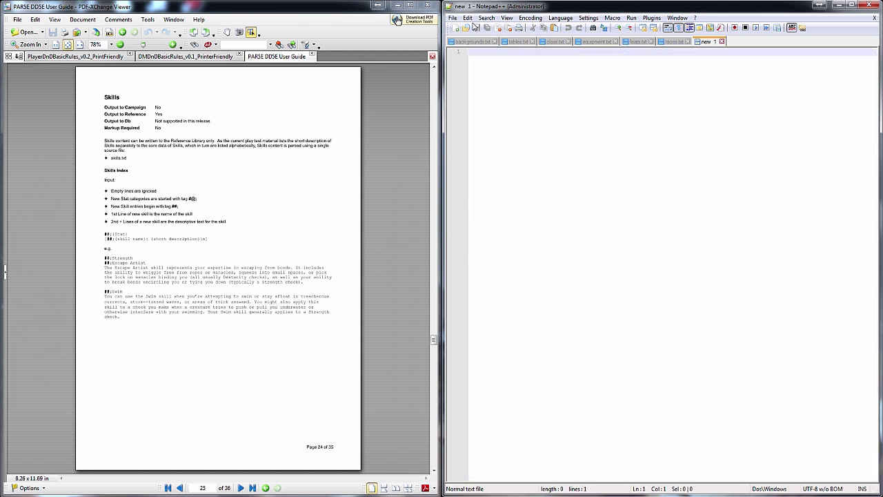
left_click(453, 18)
left_click(471, 80)
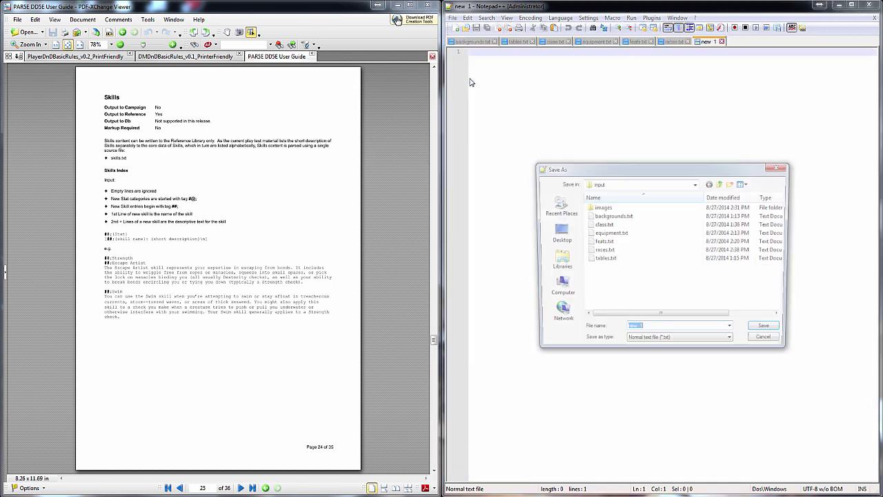
type("siills.txt")
key("Return")
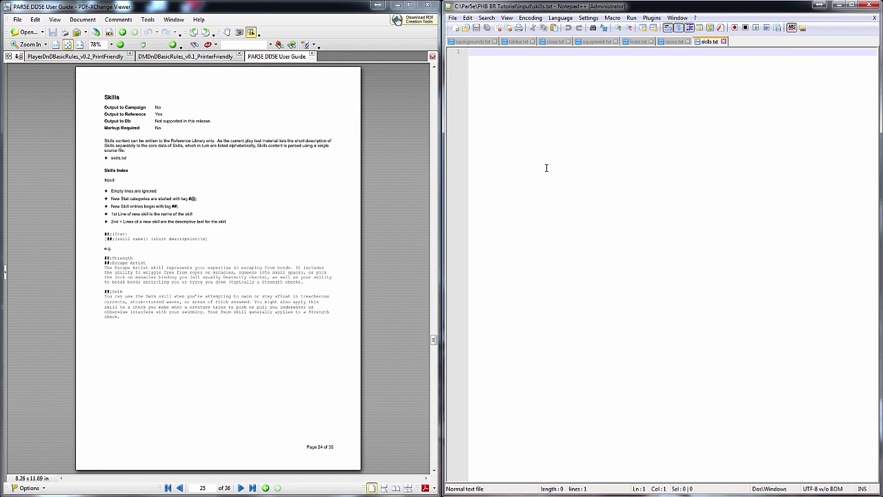
Enter '#@;Strength' and '##;Athletics' as the first two lines of skills.txt
left_click(83, 57)
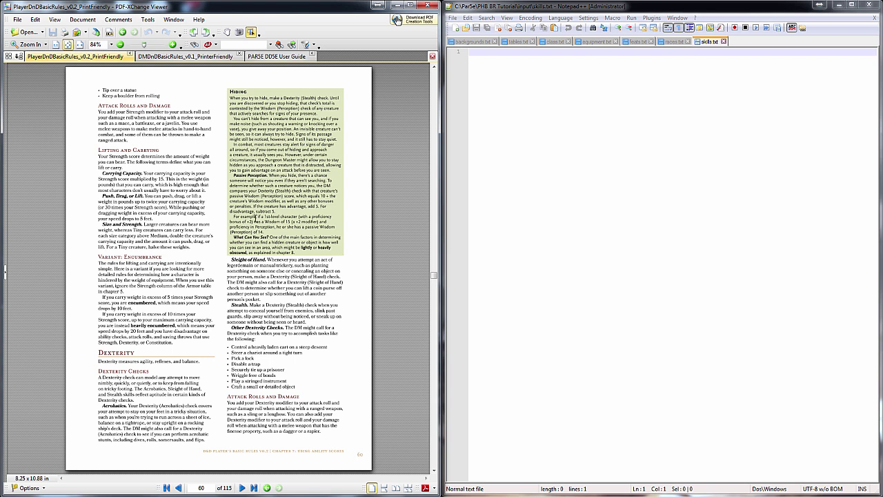
scroll(206, 298, "up", 2)
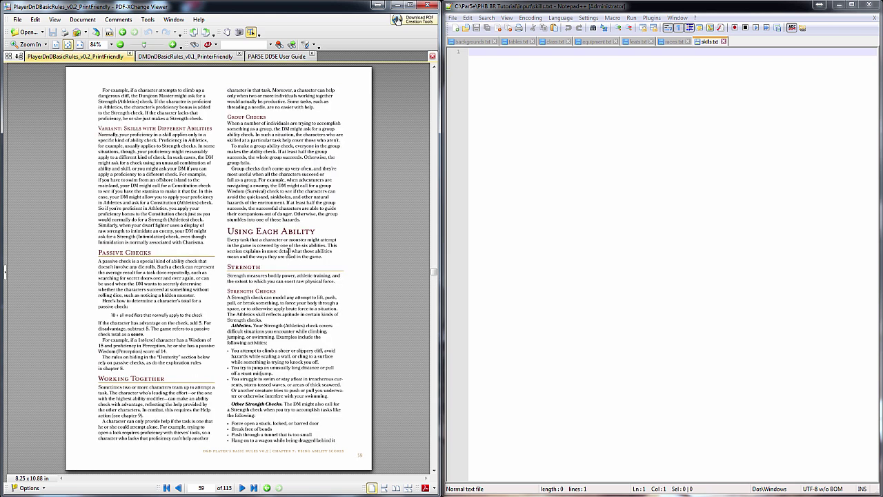
left_click(560, 194)
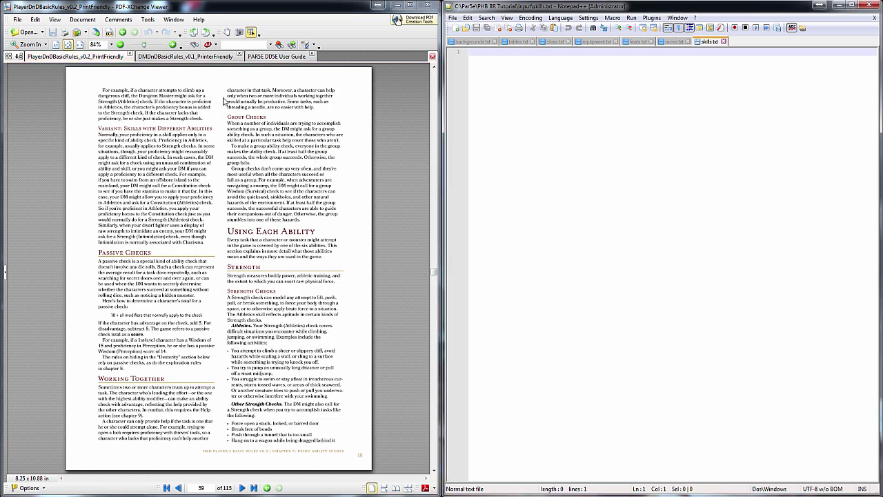
left_click(276, 56)
type("#@;Strength")
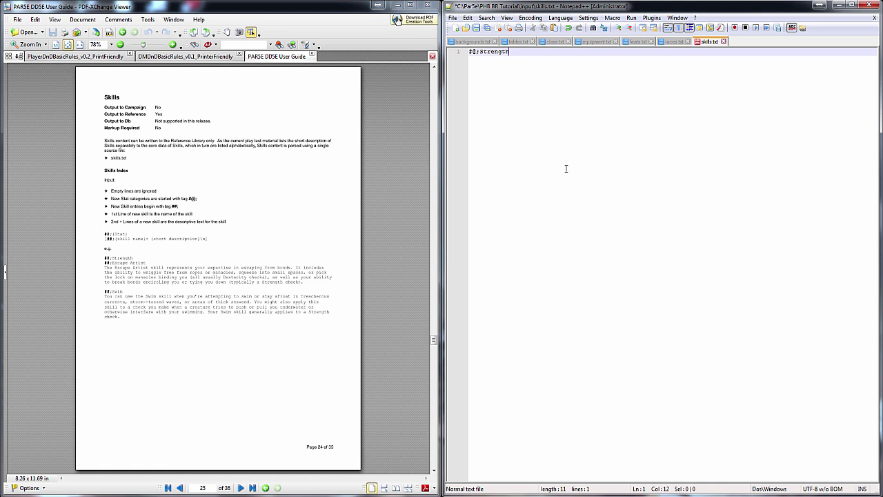
key("Return")
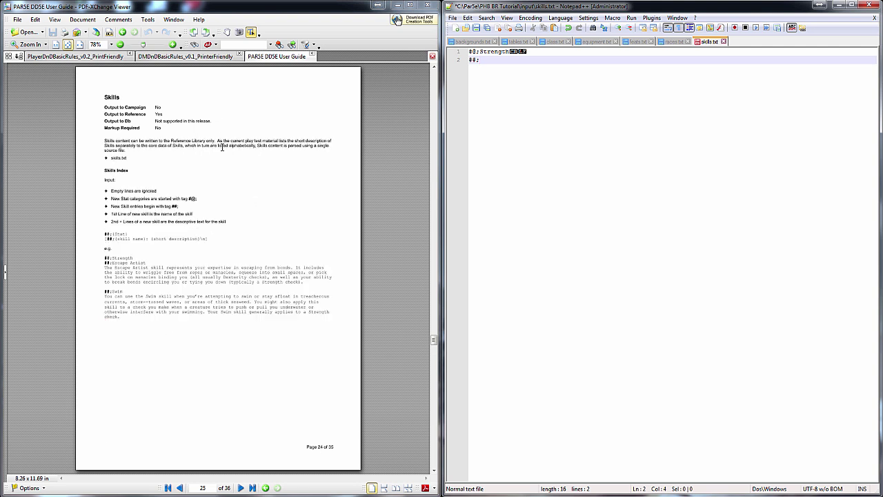
left_click(76, 56)
type("##;Athletics")
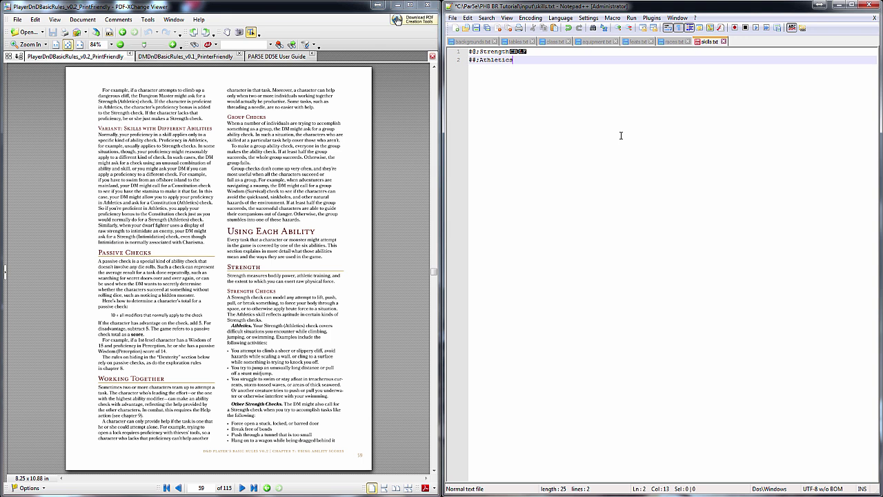
key("Return")
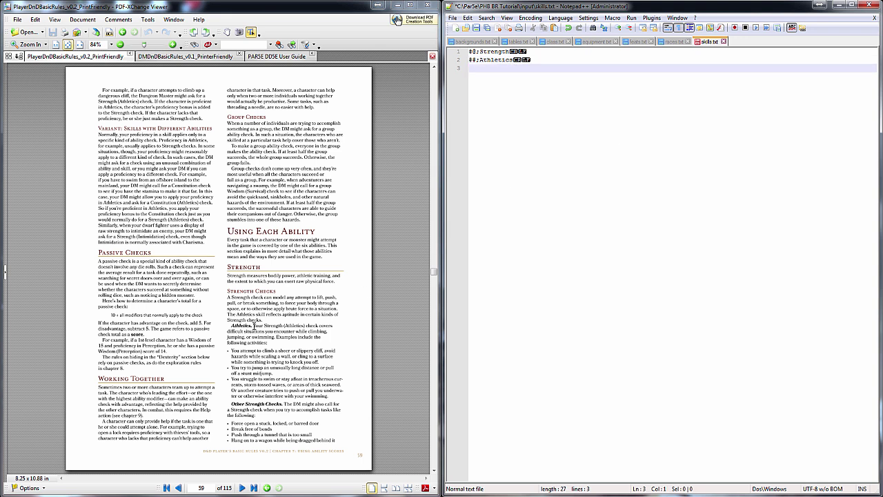
Paste the Athletics description from the PDF and join its wrapped paragraph lines
left_click_drag(252, 326, 333, 398)
key("ctrl+c")
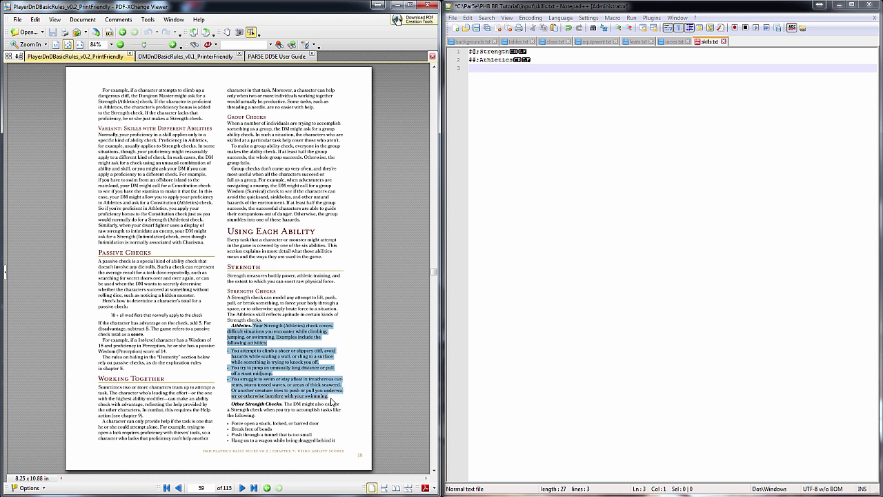
left_click(635, 215)
key("ctrl+v")
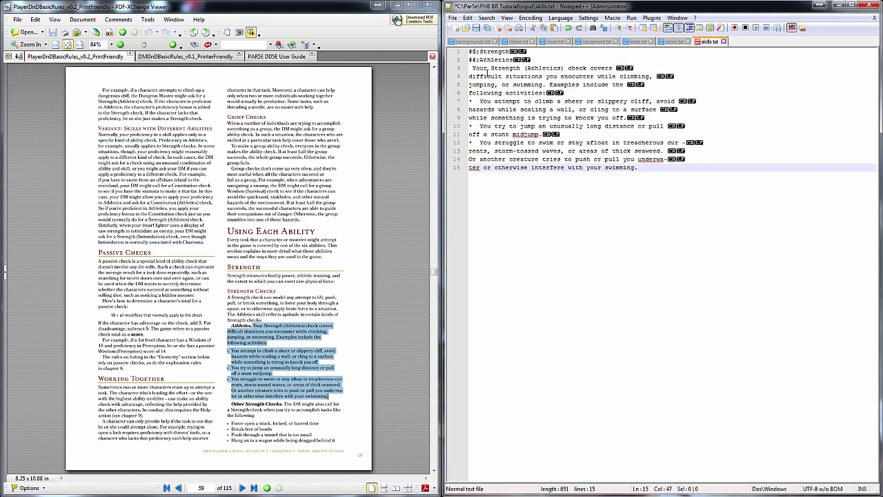
left_click(473, 68)
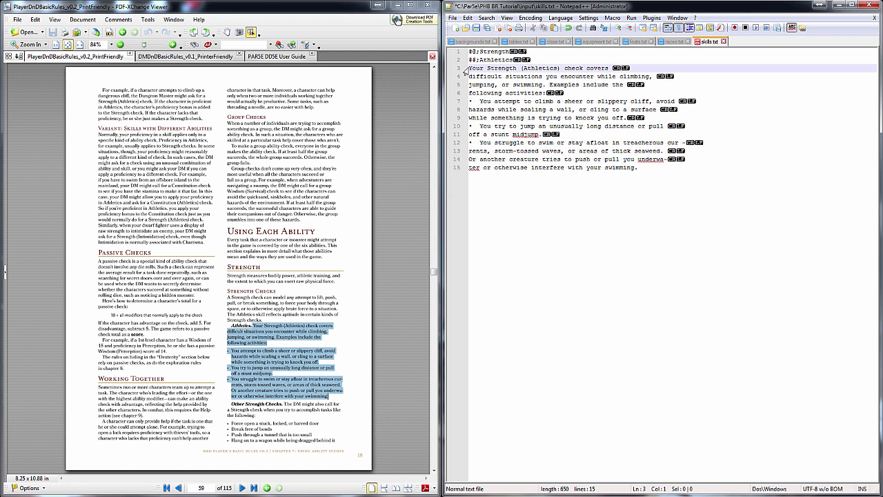
key("End")
key("Delete")
key("space")
key("End")
key("Delete")
key("space")
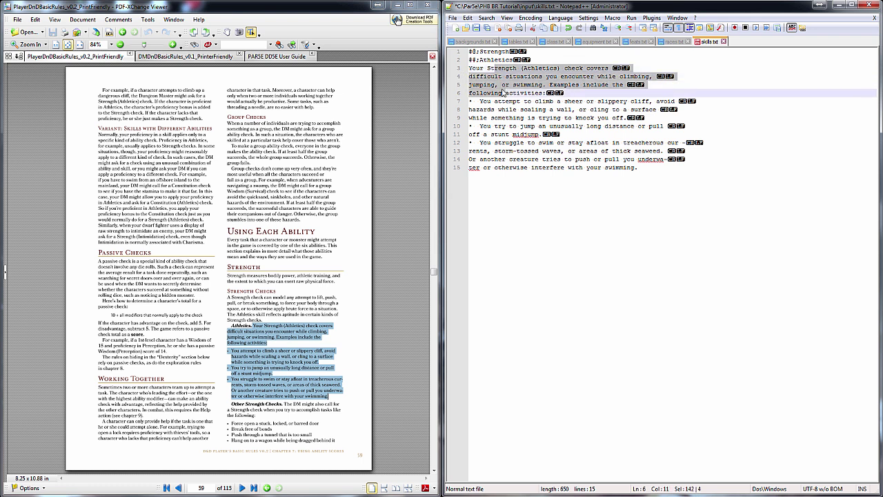
key("End")
key("Delete")
key("space")
Join each Athletics bullet's wrapped lines into single lines
left_click(509, 86)
key("End")
key("Delete")
key("space")
key("End")
key("Delete")
key("space")
left_click_drag(494, 101, 502, 135)
key("ctrl+j")
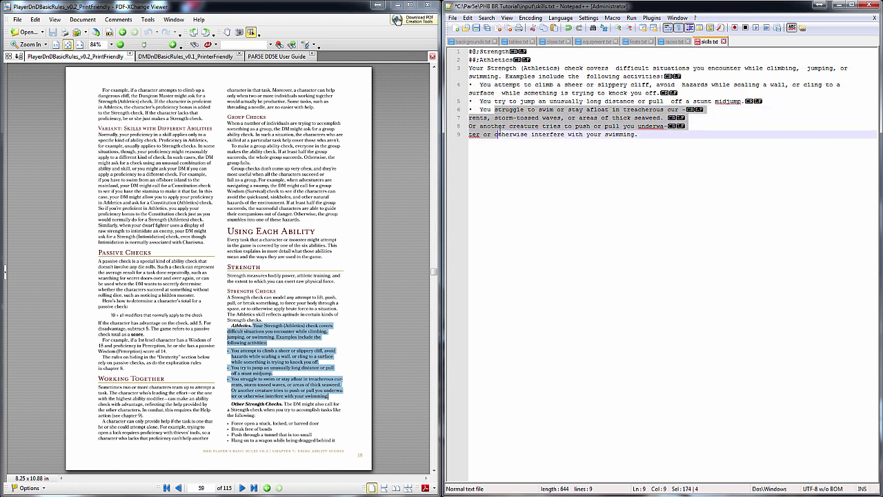
key("ctrl+j")
Wrap the three bullets in #ls;/#li;/#le; list tags and delete their bullet characters
left_click(467, 88)
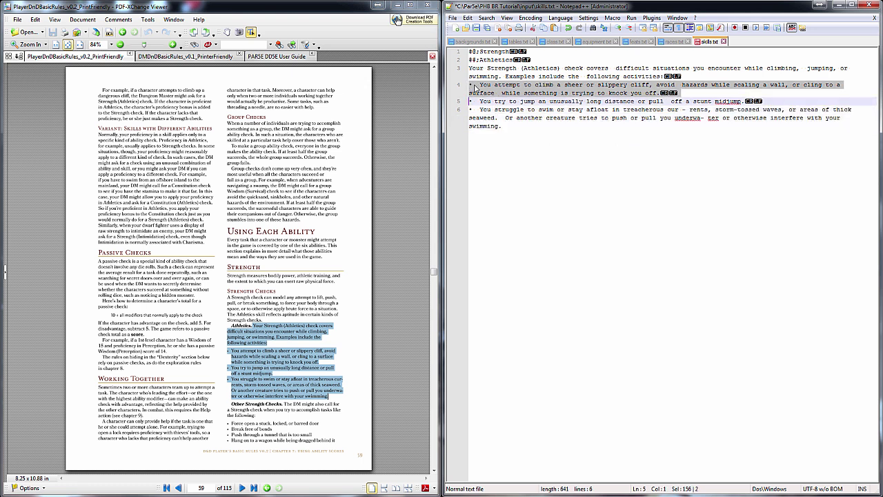
left_click(470, 84)
left_click_drag(470, 84, 537, 129)
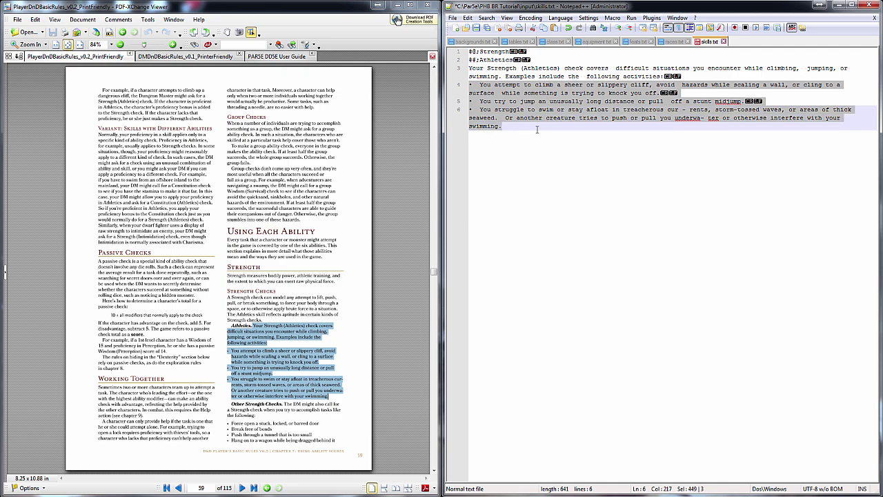
key("ctrl+shift+p")
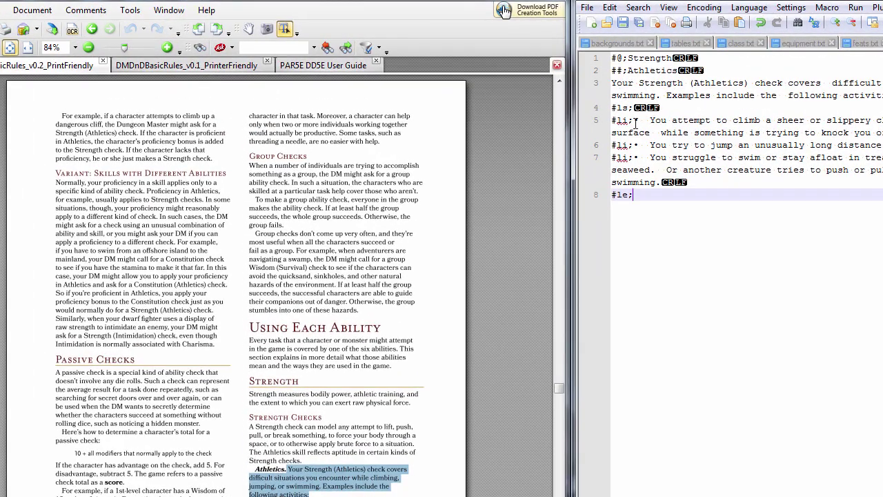
left_click(635, 123)
key("Delete")
key("Delete")
key("Delete")
key("Down")
key("Delete")
key("Delete")
key("Delete")
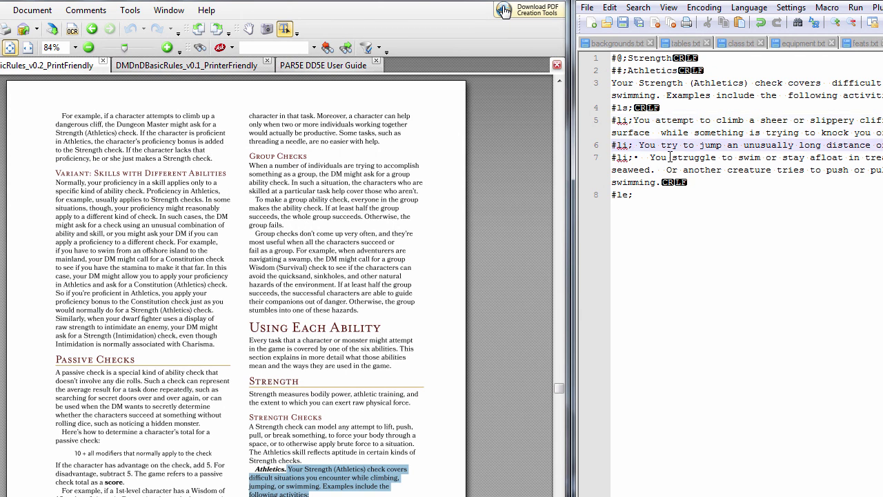
key("Down")
key("Delete")
key("Delete")
key("Delete")
key("Down")
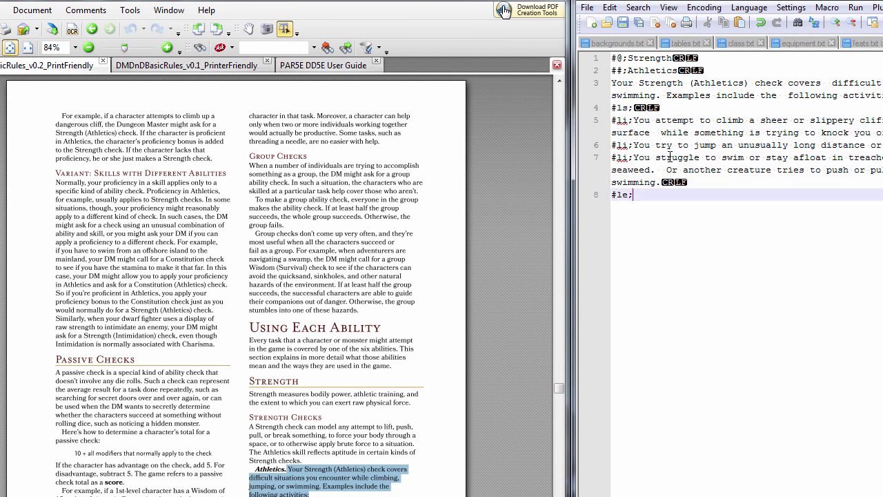
Add a '#@;Dexterity' category line followed by a new '##;' skill tag
key("Return")
key("Return")
type("@Dexterity")
key("BackSpace")
key("BackSpace")
key("BackSpace")
key("BackSpace")
key("BackSpace")
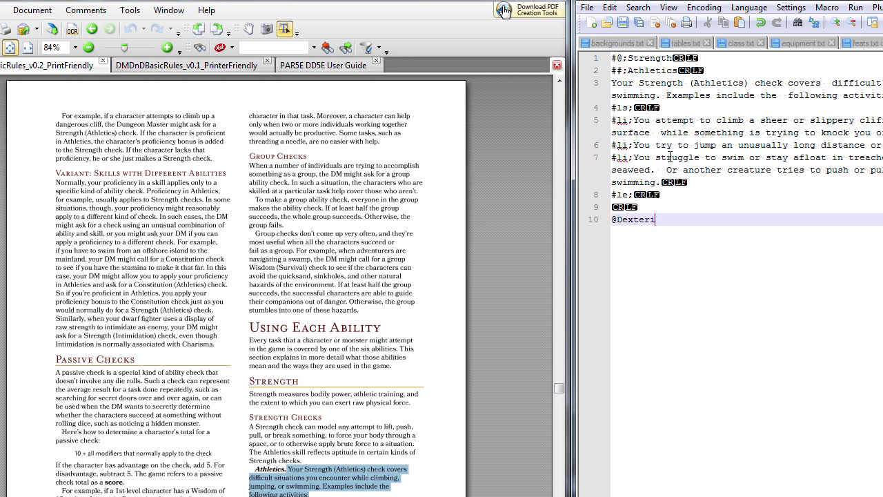
key("BackSpace")
key("BackSpace")
key("BackSpace")
key("BackSpace")
key("BackSpace")
type("#@;Dexterity")
key("Return")
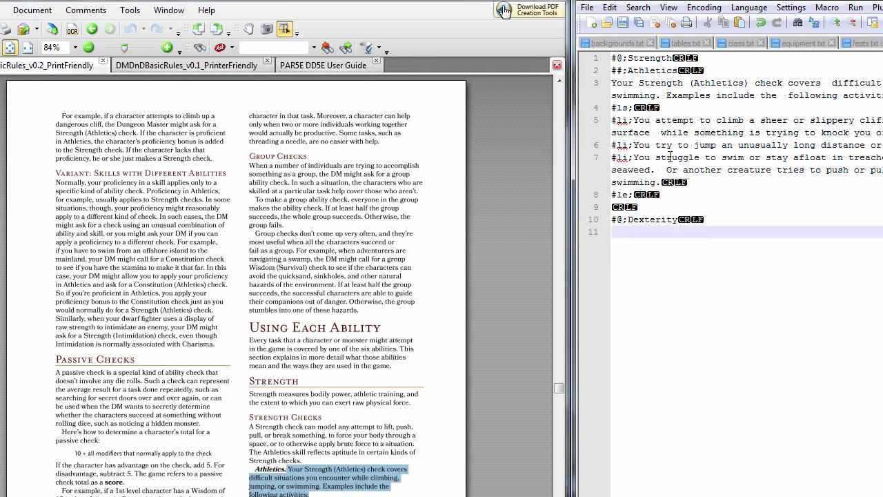
type("##;")
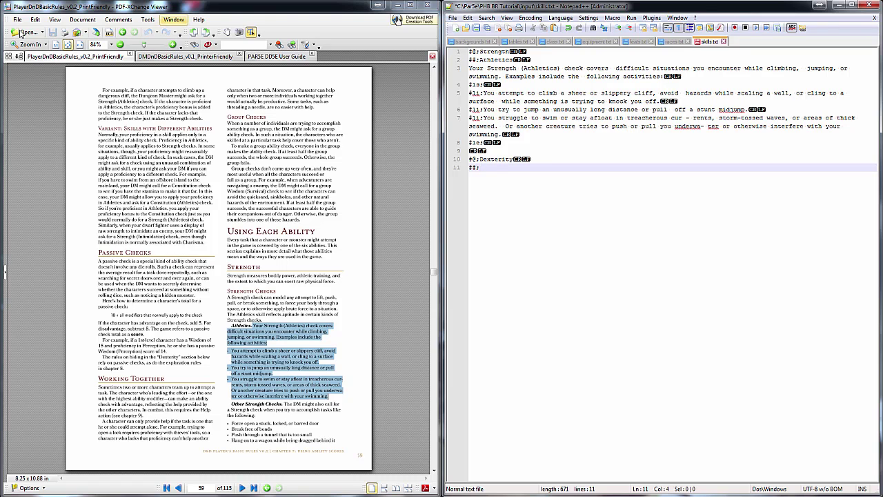
Paste the Acrobatics paragraph from the PDF under its heading in skills.txt, joined into one line
scroll(211, 267, "down", 2)
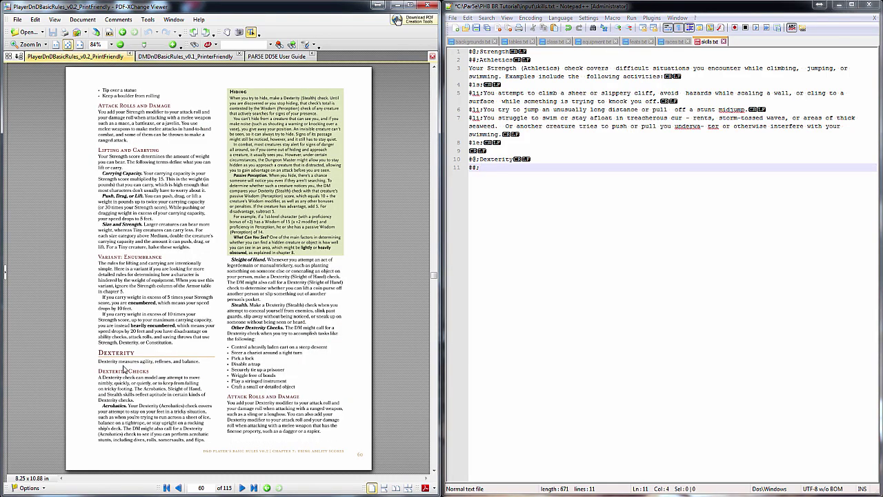
left_click_drag(102, 406, 211, 444)
key("ctrl+c")
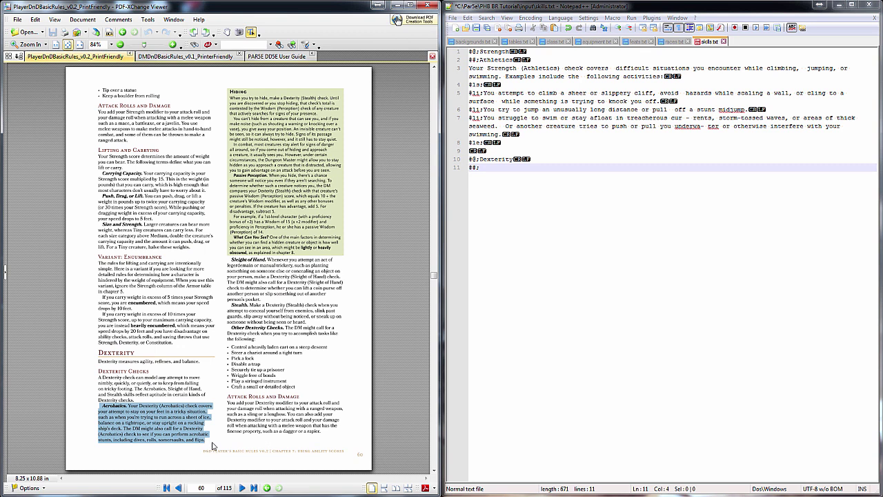
left_click(557, 174)
key("ctrl+v")
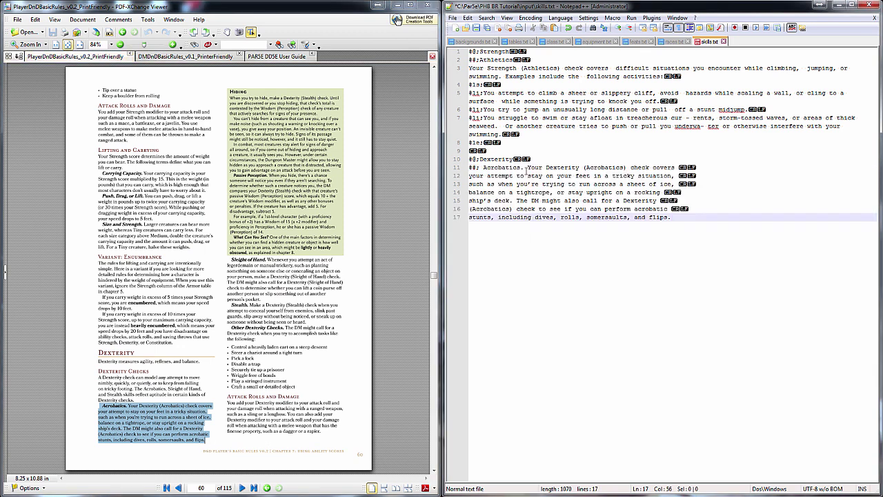
left_click(527, 169)
key("BackSpace")
key("BackSpace")
key("Return")
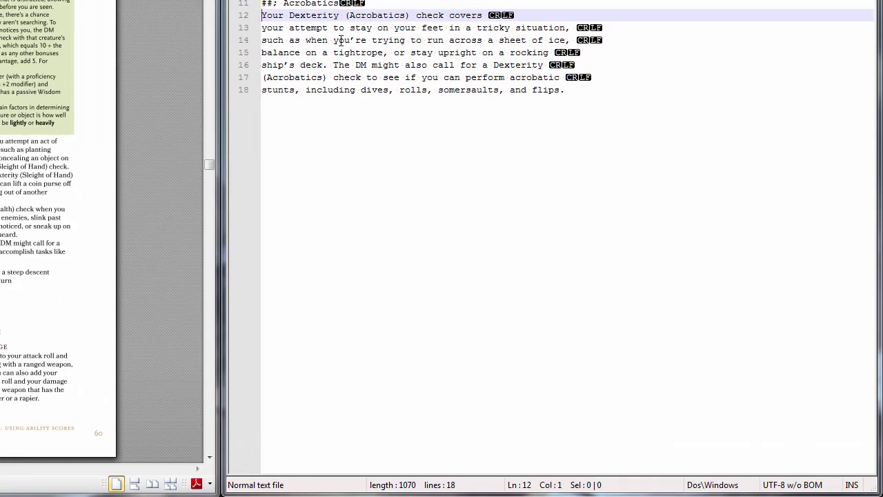
left_click_drag(344, 15, 347, 81)
key("ctrl+j")
left_click(496, 128)
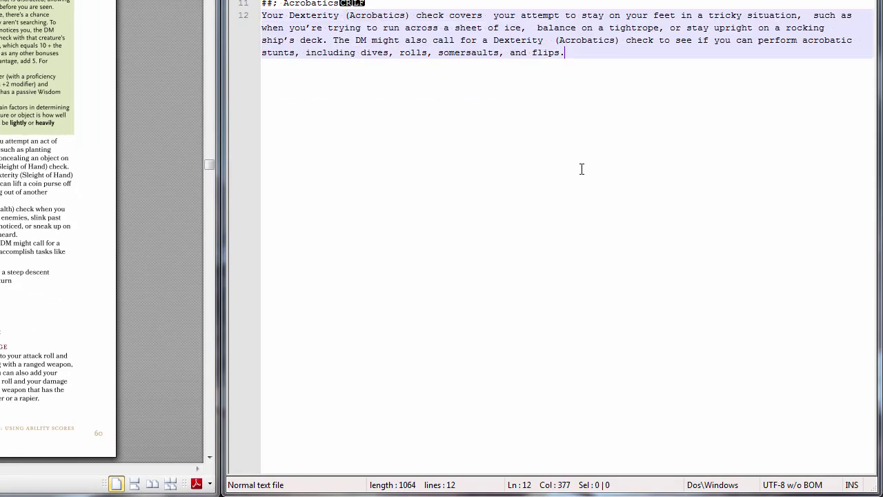
key("Return")
key("Return")
Add a '##;Sleight of Hand' entry with its one-line paragraph, then re-parse the module in PAR5E
type("##;")
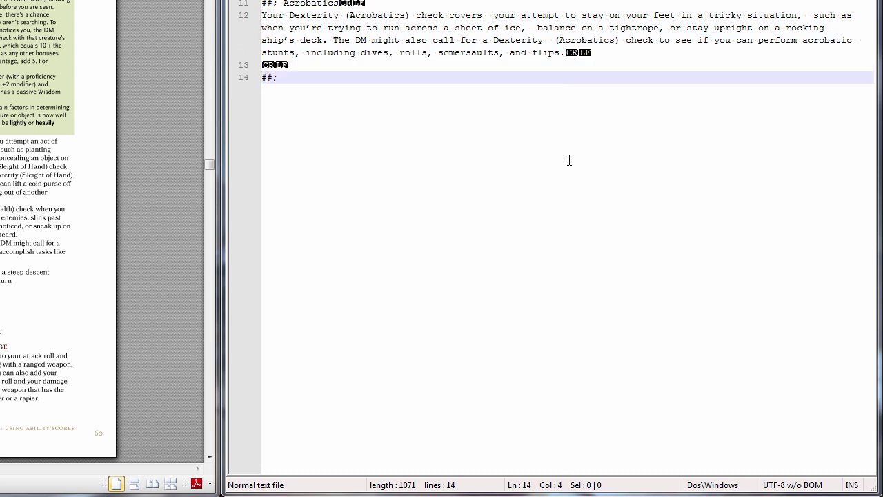
type("Sleight of Hand")
key("Return")
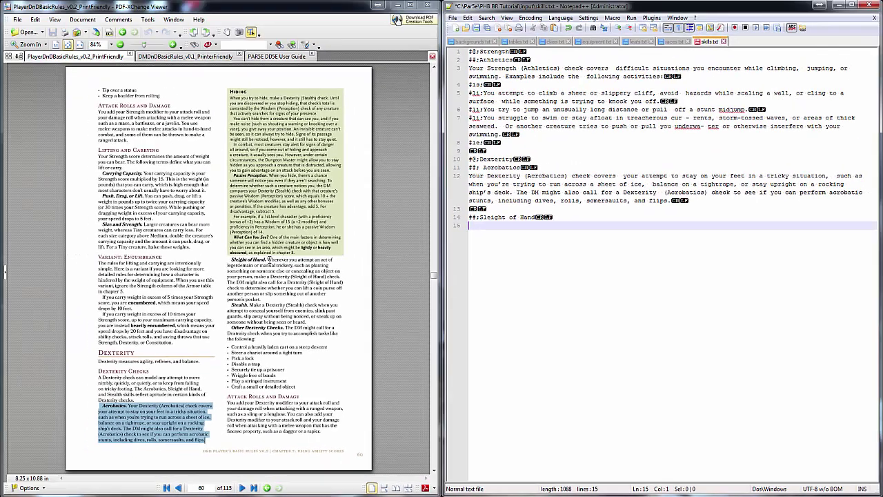
left_click_drag(109, 199, 126, 248)
left_click_drag(278, 297, 261, 300)
key("ctrl+c")
left_click(567, 238)
key("ctrl+v")
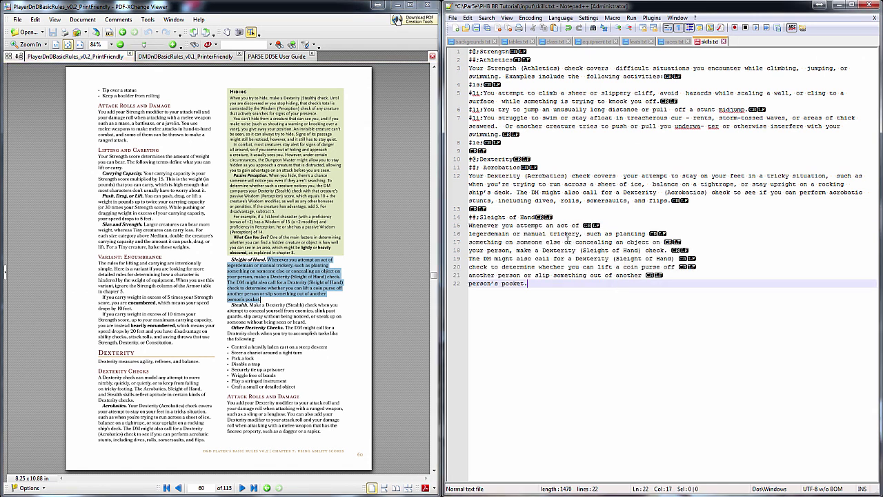
left_click_drag(526, 225, 492, 283)
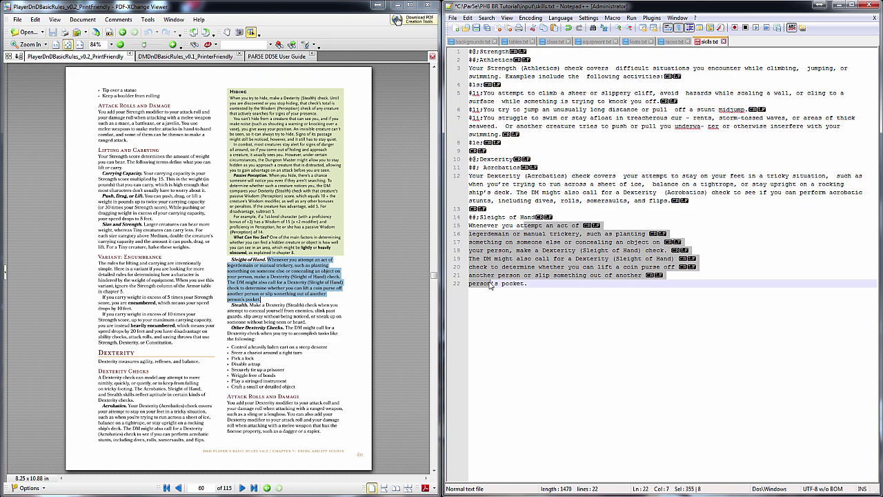
key("ctrl+j")
key("Return")
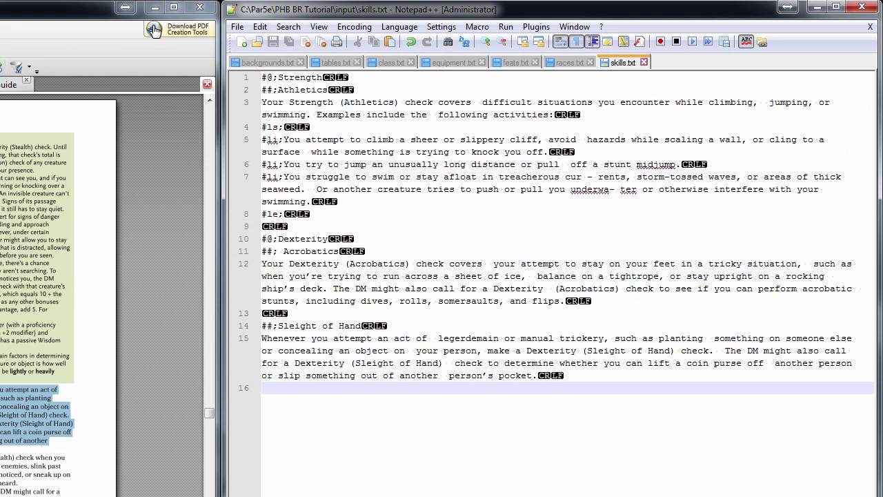
key("alt+Tab")
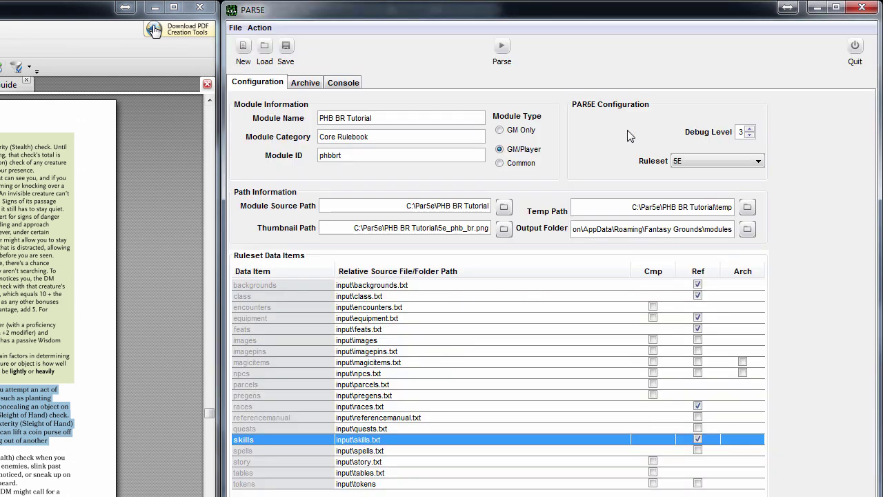
left_click(503, 47)
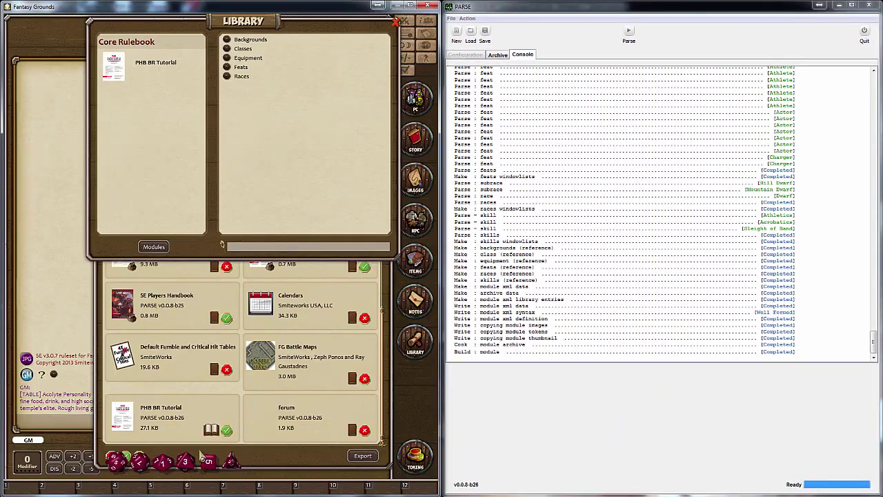
Reload the PHB BR Tutorial module and open its Skills category in the Library
left_click(212, 429)
left_click(212, 430)
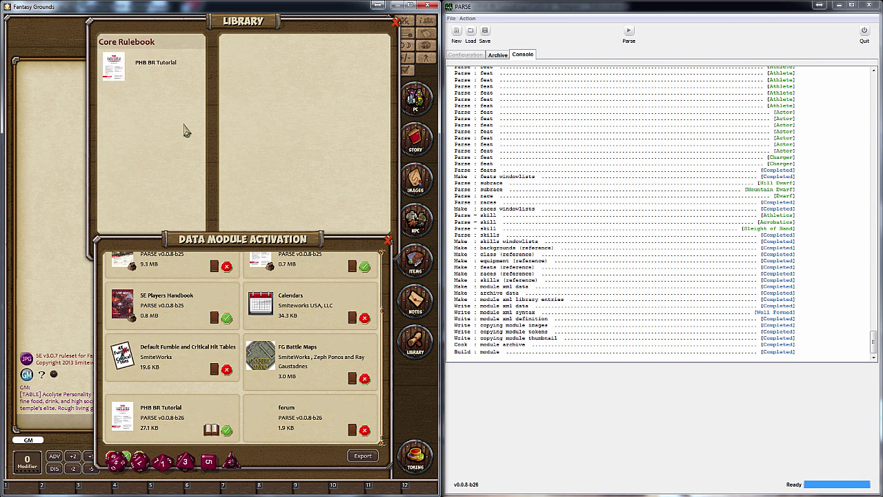
left_click(160, 69)
left_click(242, 85)
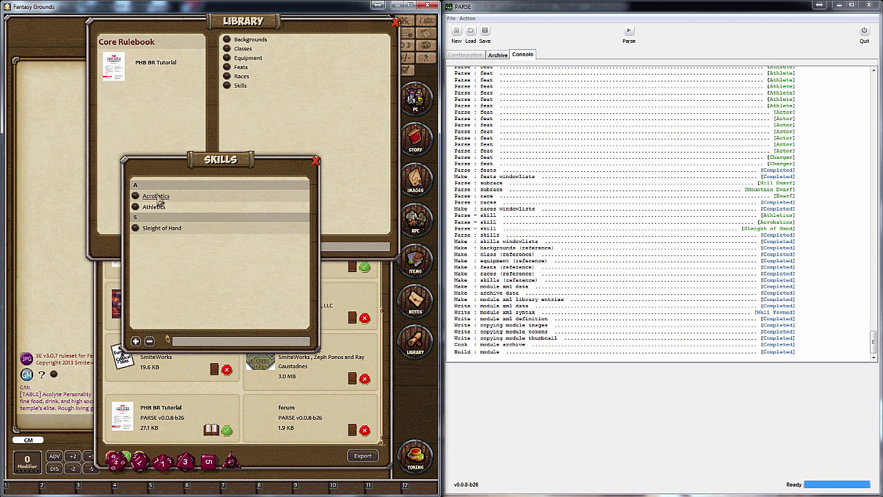
Check the Acrobatics, Athletics and Sleight of Hand entries for their parsed descriptions
left_click(157, 196)
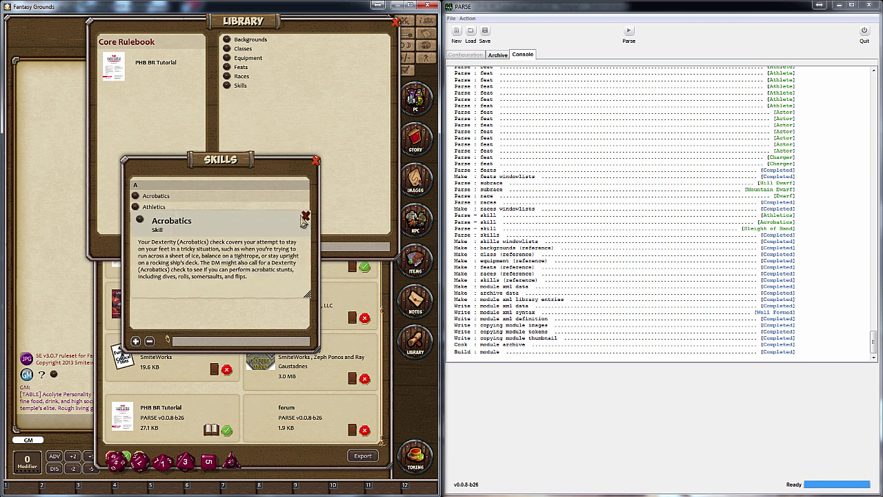
left_click(305, 216)
left_click(154, 207)
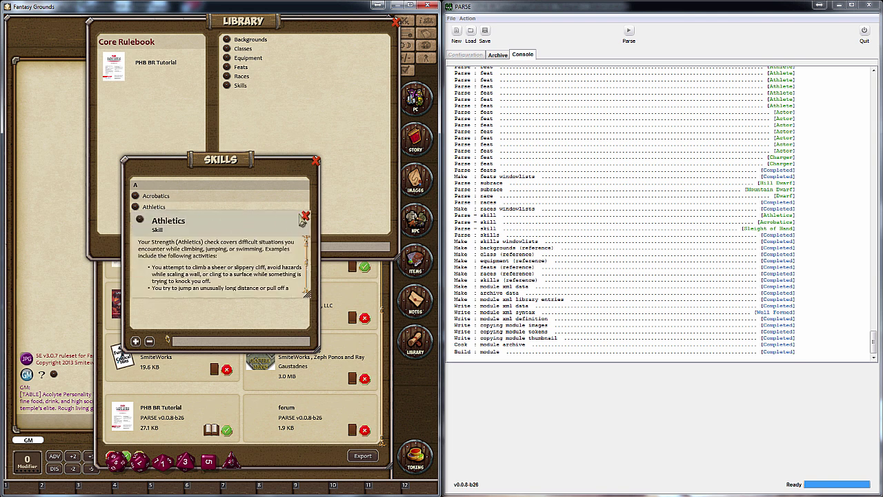
left_click(306, 216)
left_click(166, 232)
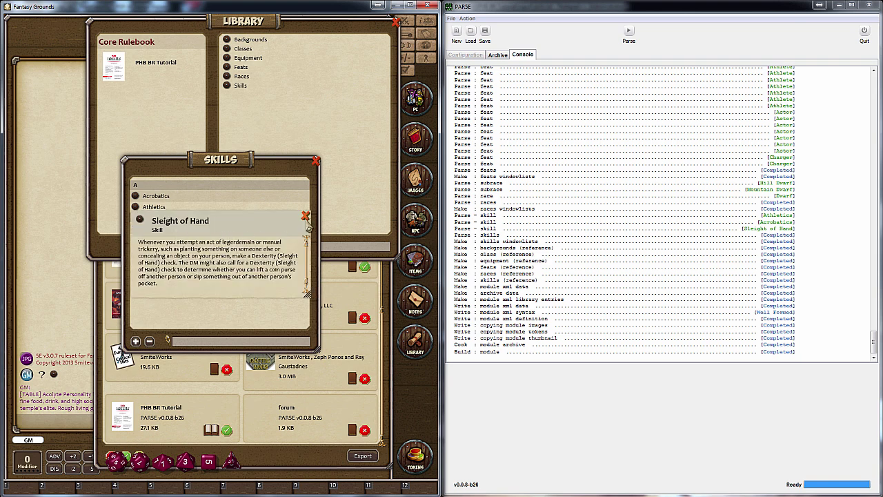
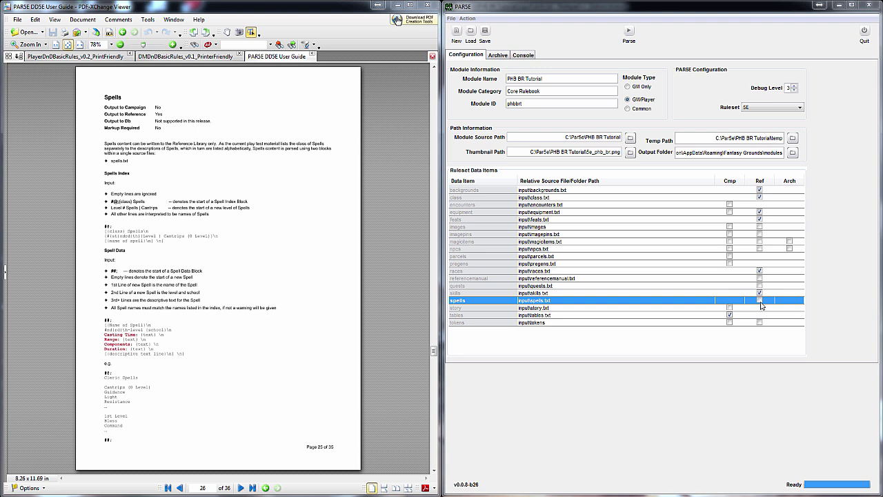
Tick Ref on the spells row in PARSE, then create a new blank file in Notepad++
left_click(761, 302)
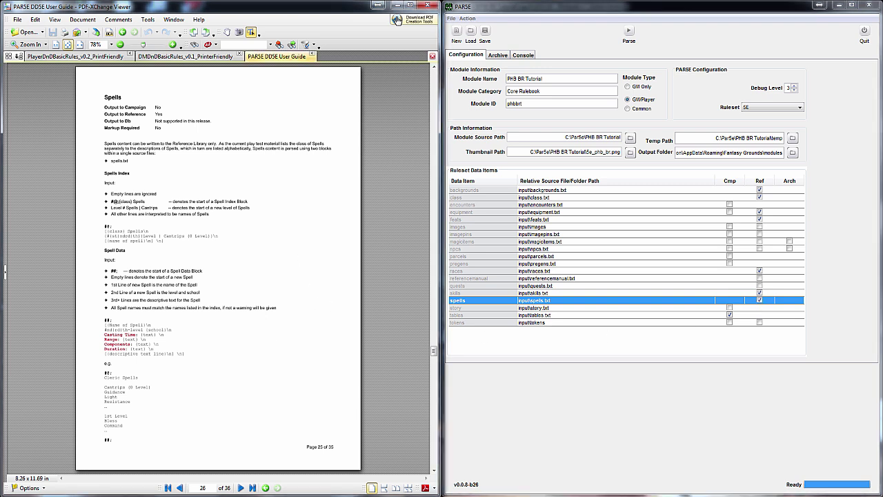
key("alt+Tab")
left_click(457, 27)
left_click(453, 18)
Save the new file as spells.txt in the input folder and add the #@; header line
left_click(472, 79)
type("spell")
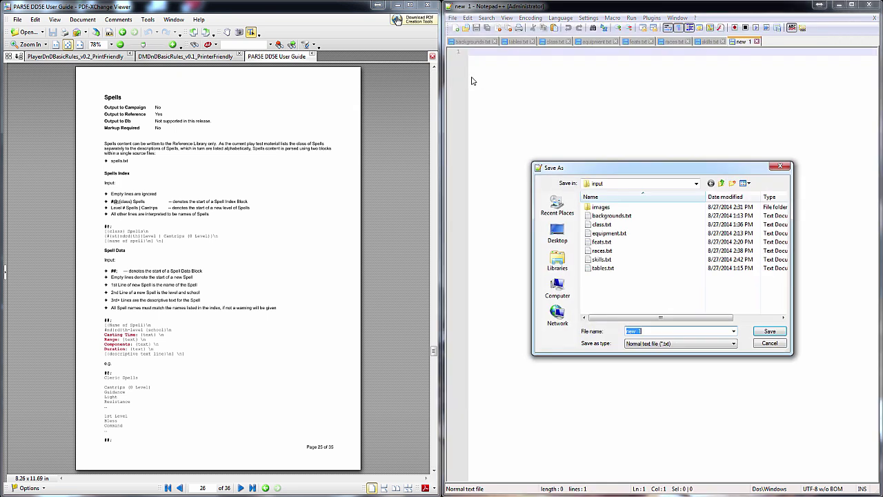
type("s.txt")
key("Return")
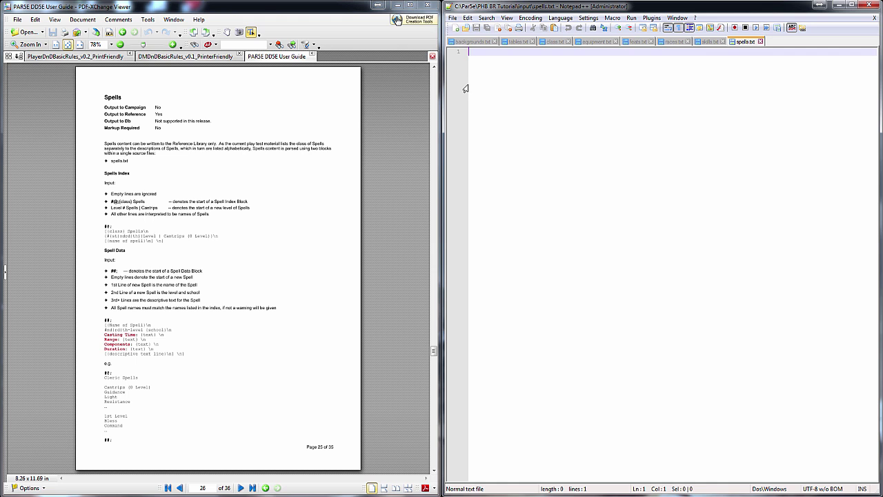
left_click(266, 226)
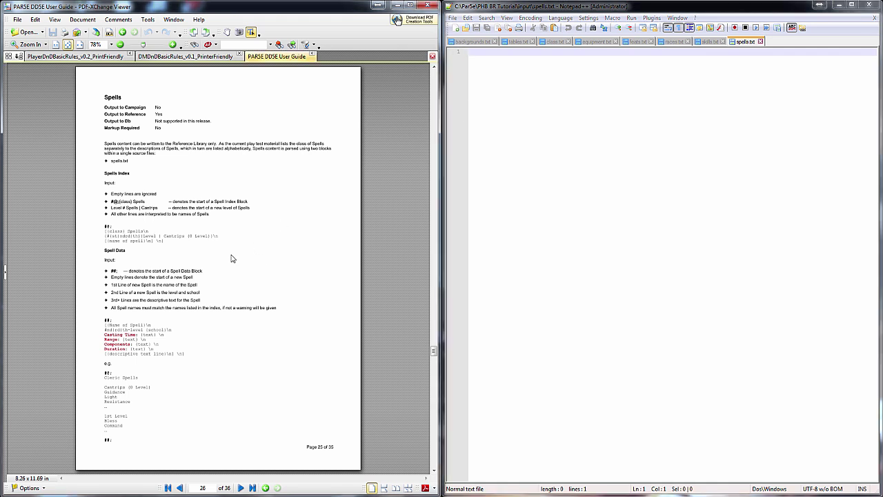
left_click(530, 218)
type("#@")
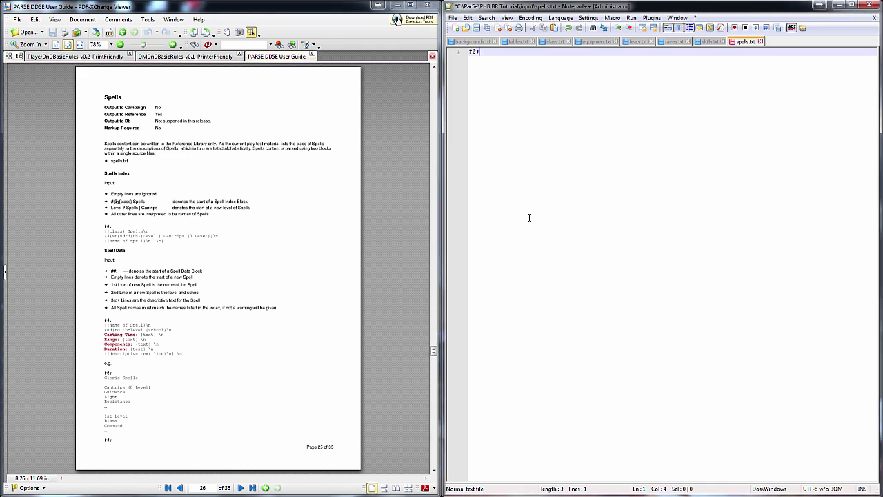
type(":")
key("Return")
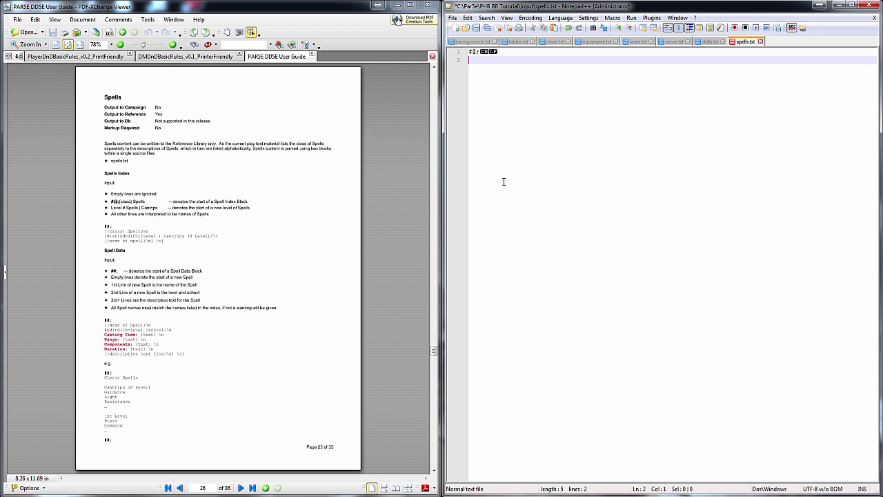
Start the Cleric Spells list: Cantrips (0 Level) with Light, and 1st Level with Bless
left_click(75, 56)
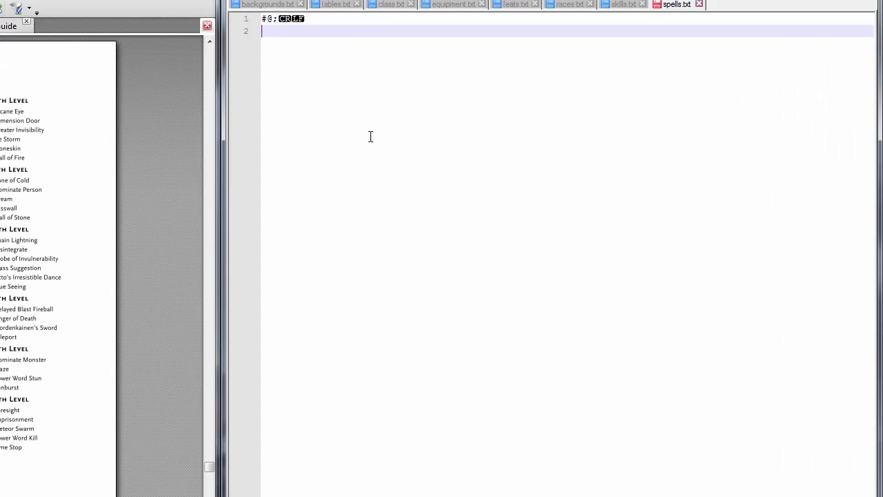
type("Cleric Spells")
key("Return")
type("Can")
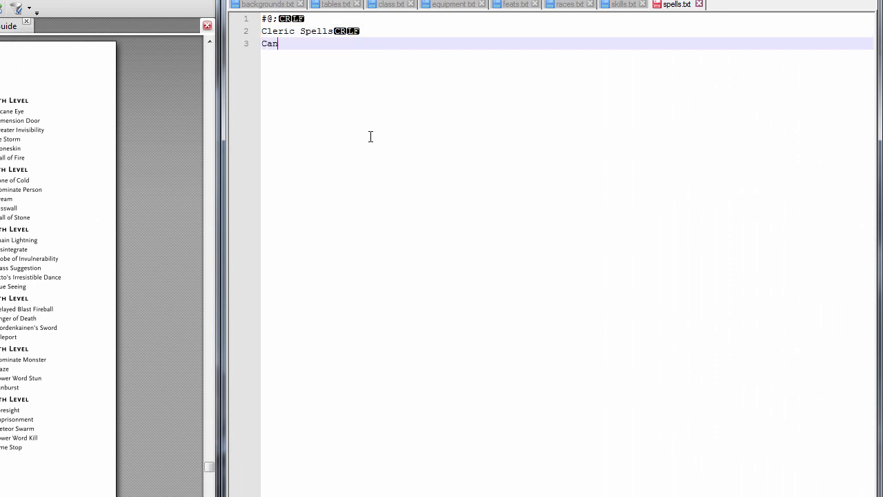
type("trips (0 Level)")
key("Return")
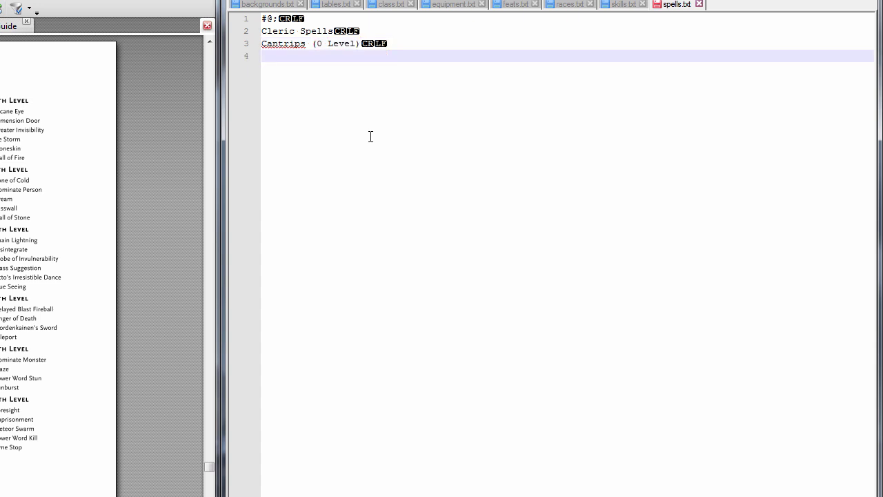
type("Light")
key("Return")
key("Return")
type("1st Level")
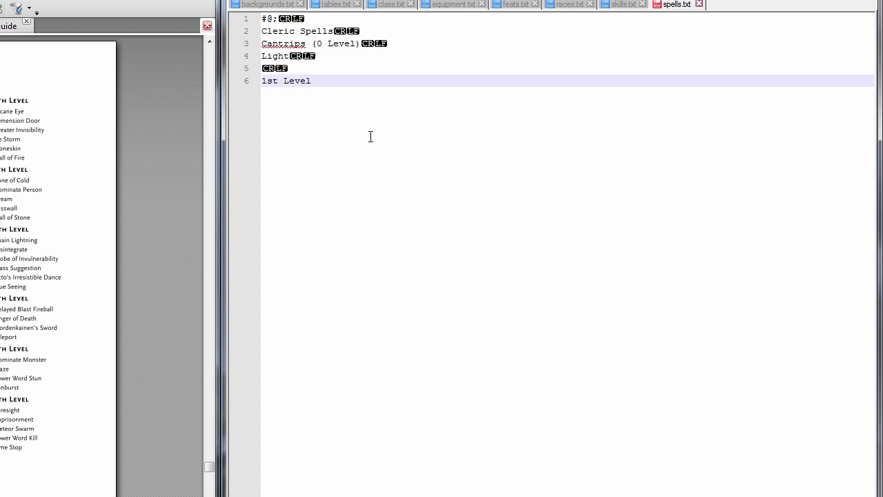
key("Return")
type("Bless")
key("Return")
key("Return")
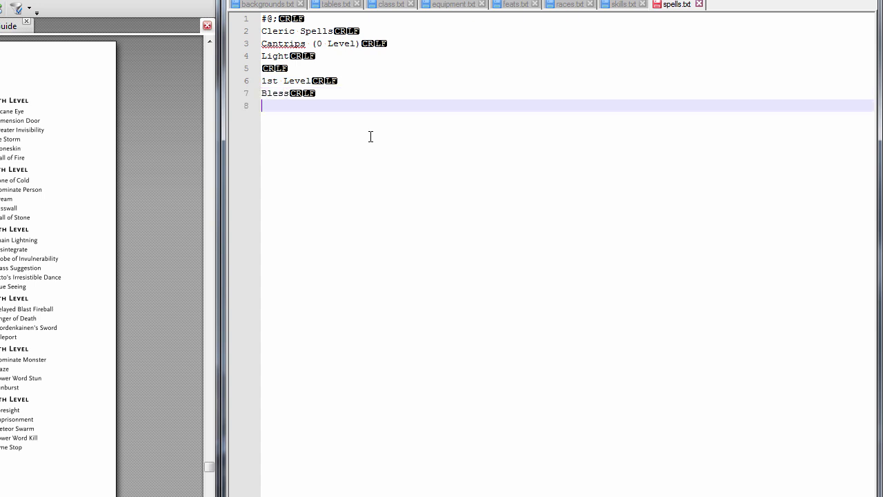
Add 2nd Level with Cure Wounds, insert Guidance under the cantrips, and leave a blank line
type("@n")
key("BackSpace")
key("BackSpace")
type("2nd ")
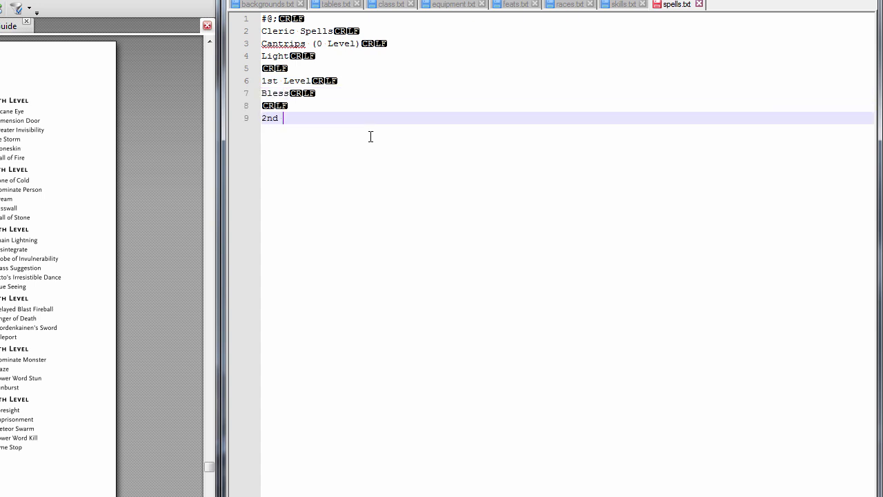
type("Level")
key("Return")
type("Cure Wounds")
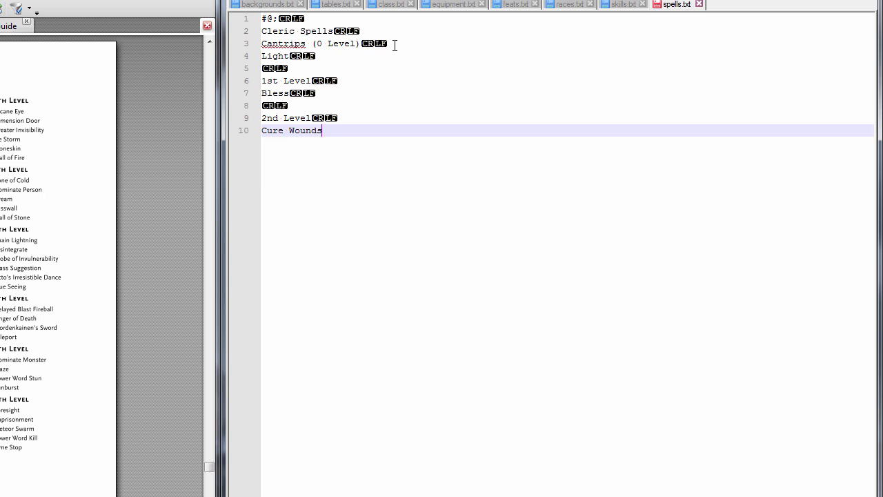
left_click(406, 44)
key("Return")
type("Guidance")
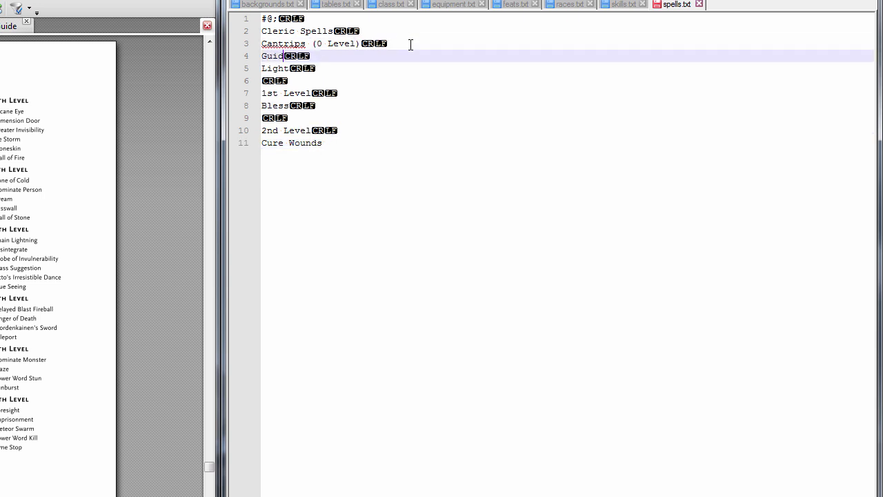
left_click(422, 214)
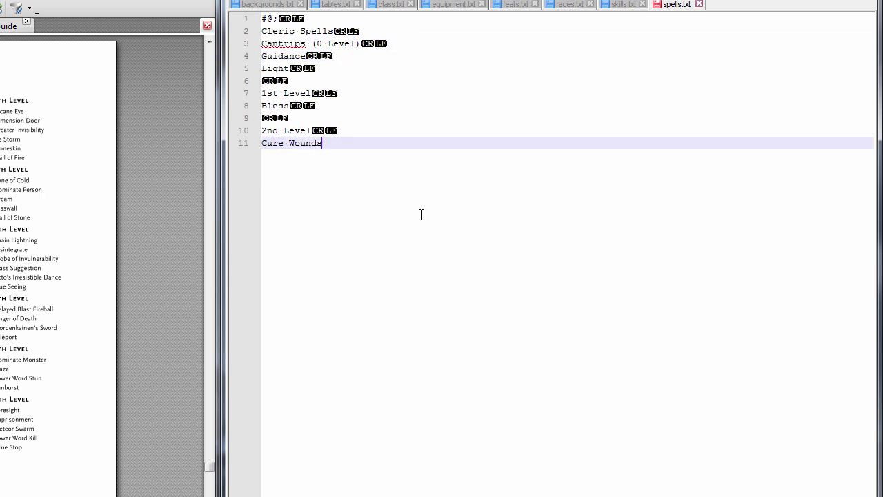
key("Return")
key("Return")
Start the Wizard Spells list with cantrips Acid Splash and Dancing Lights
type("Wizard Spells")
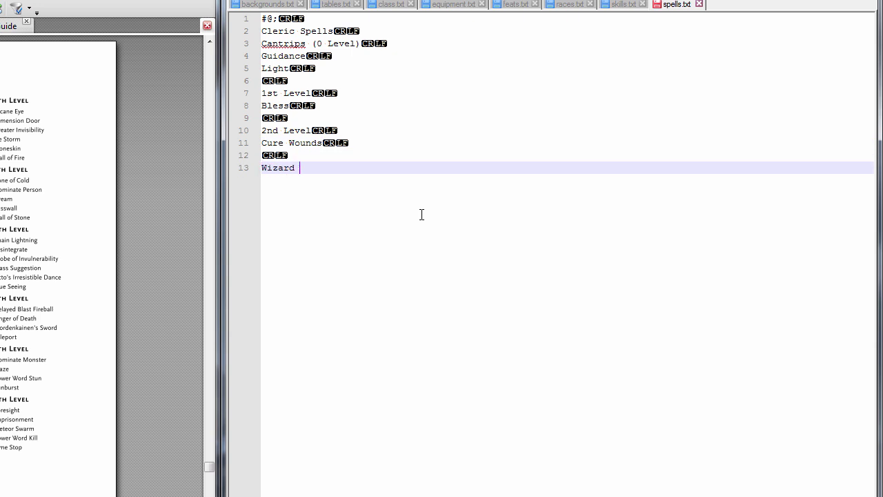
key("Return")
type("Cantrips (0 Level)")
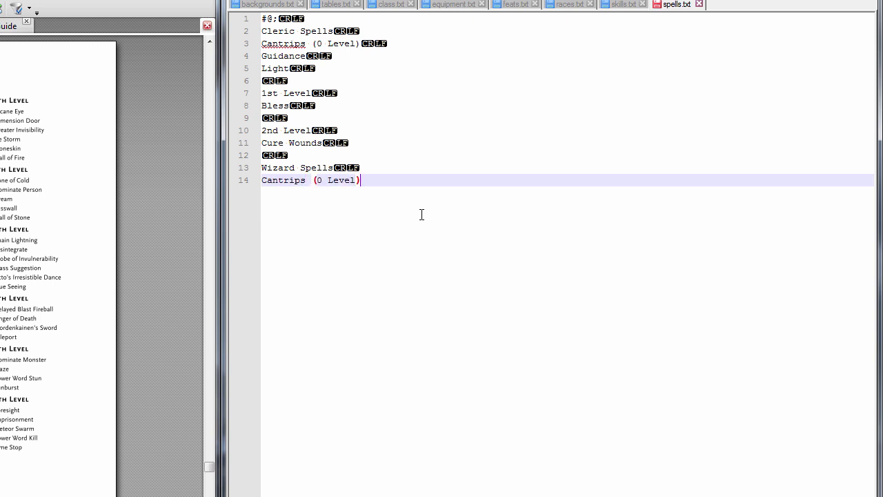
key("Return")
type("Acid Splash")
key("Return")
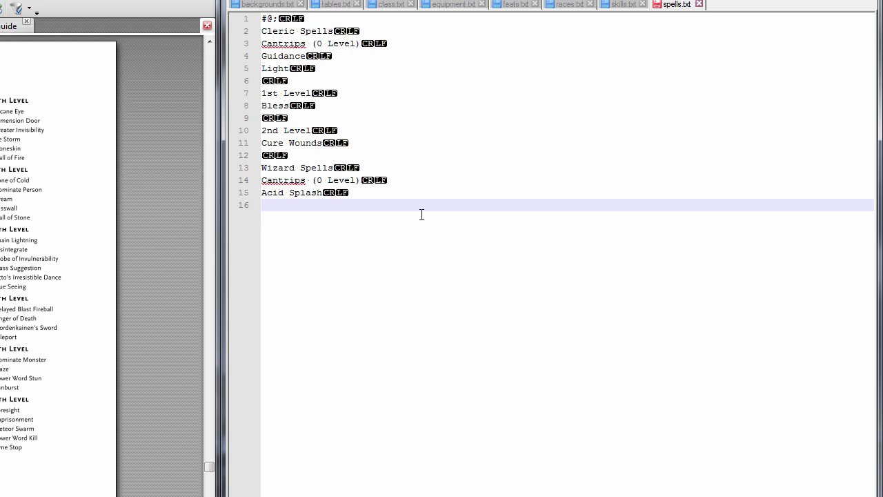
type("Dancing Lighter")
key("BackSpace")
key("BackSpace")
type("s")
key("Return")
key("Return")
Add 1st Level Magic Missile and 2nd Level Hold Person, then the ##; data marker line
type("1st Level")
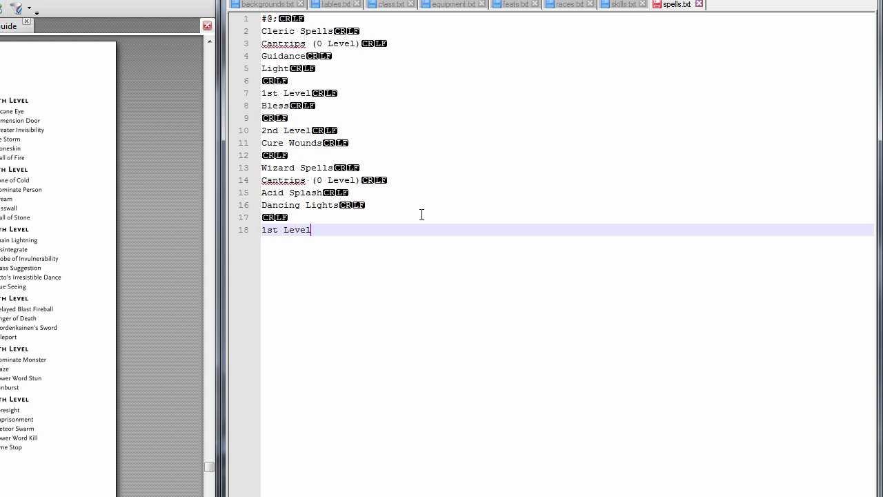
key("Return")
type("Magic Missile")
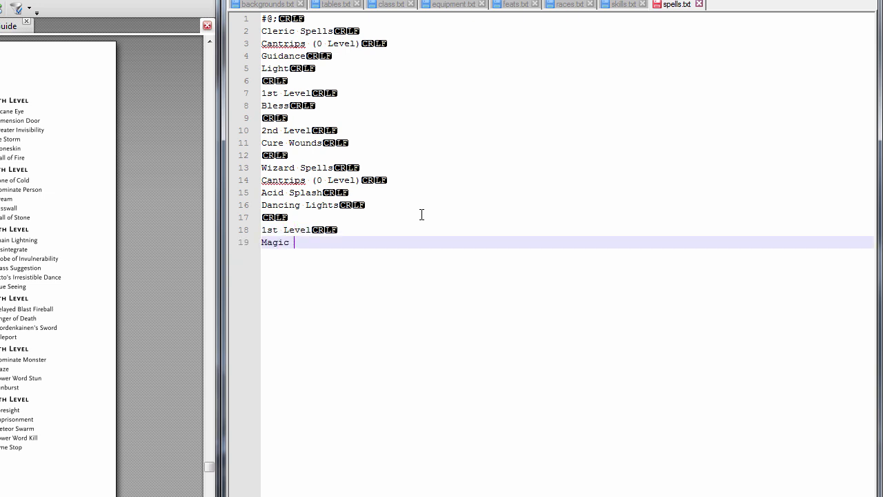
key("Return")
key("Return")
type("2nd Level")
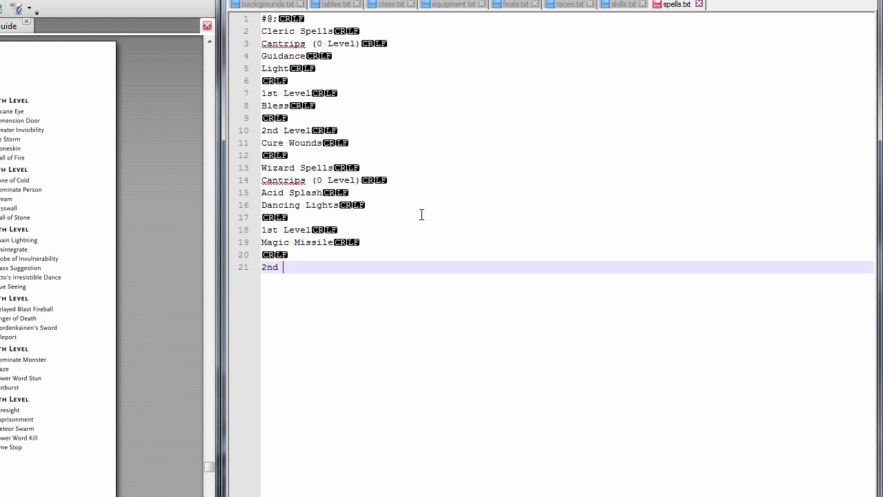
key("Return")
type("Hold Person")
key("Return")
key("Return")
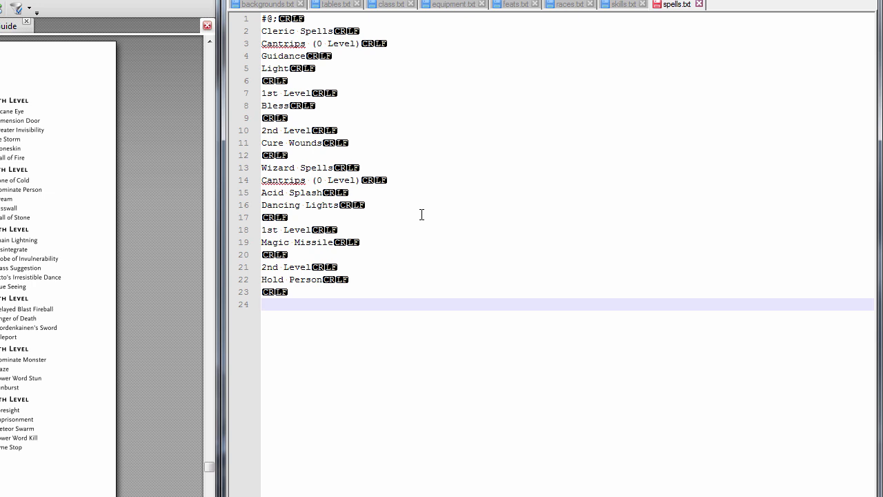
type("##;")
key("Return")
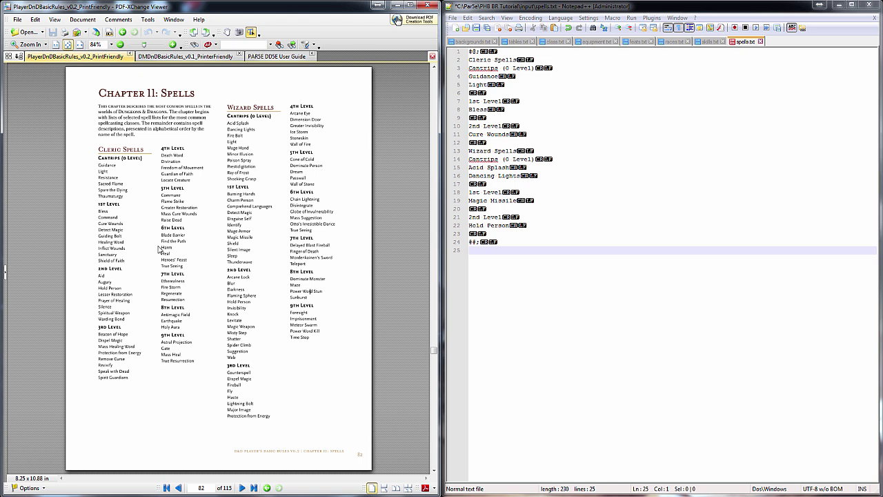
Replace Cure Wounds with Aid in the Cleric list and paste the Acid Splash entry
scroll(196, 255, "down", 20)
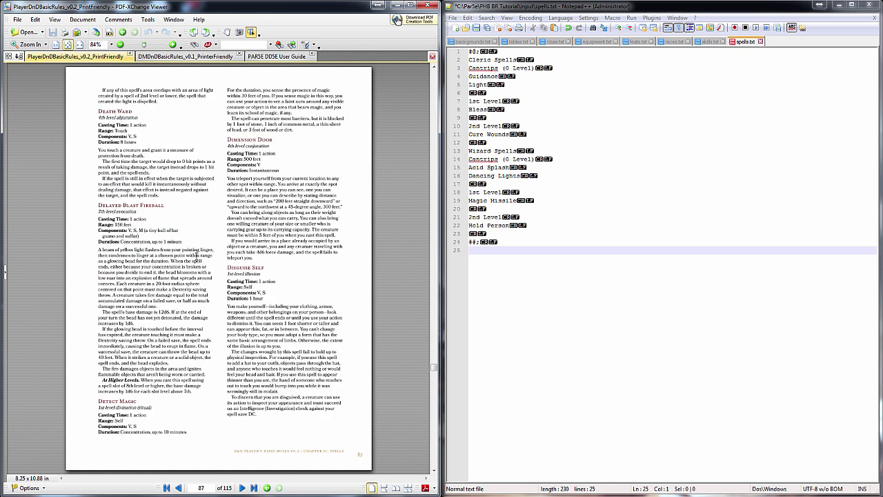
scroll(196, 256, "down", 4)
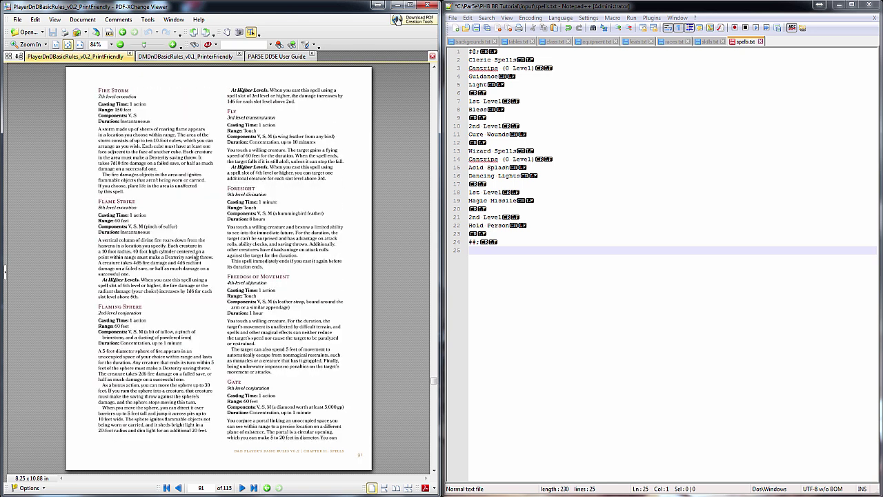
scroll(196, 256, "down", 4)
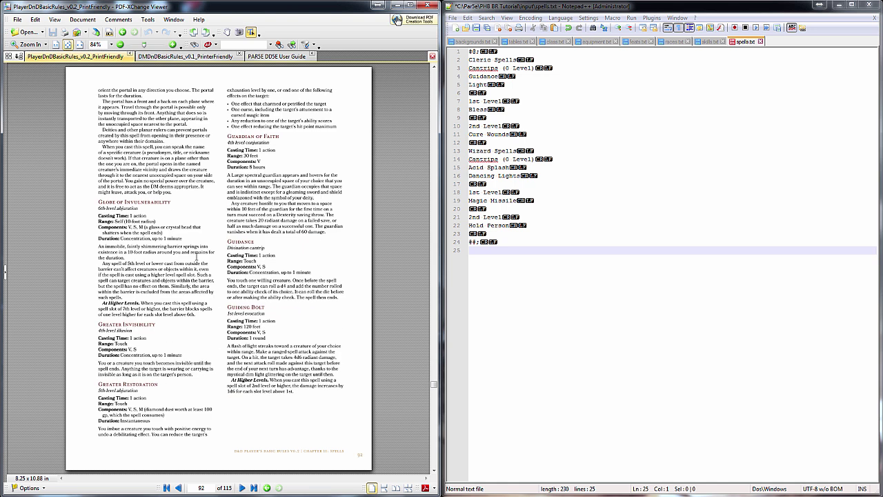
scroll(196, 257, "up", 20)
left_click_drag(97, 111, 205, 180)
key("ctrl+c")
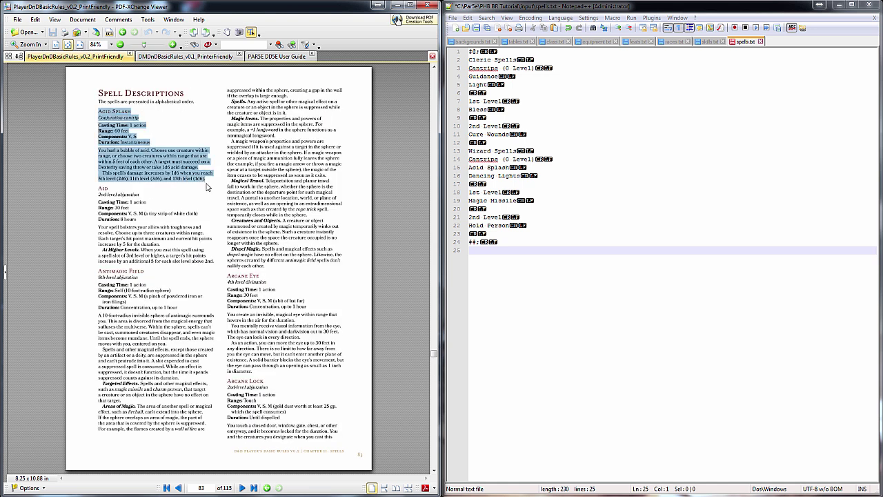
left_click(551, 315)
key("Up")
key("Up")
key("Up")
key("Up")
key("Up")
key("Up")
key("Up")
key("Up")
key("Up")
key("Up")
key("Up")
key("Up")
key("Up")
key("Up")
key("shift+End")
type("Aid")
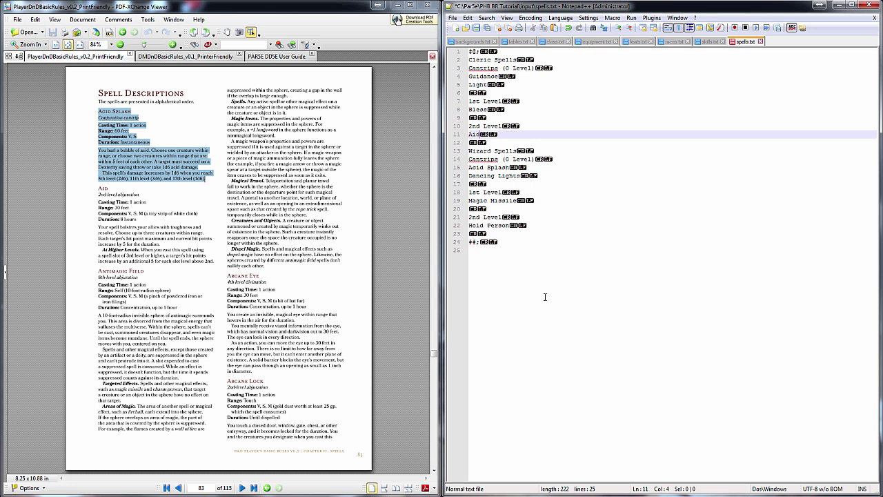
left_click(545, 302)
key("ctrl+v")
Copy the Aid, Bless and Dancing Lights entries from the PDF to the end of spells.txt
left_click(102, 188)
left_click_drag(99, 187, 214, 261)
key("ctrl+c")
left_click(516, 376)
key("ctrl+v")
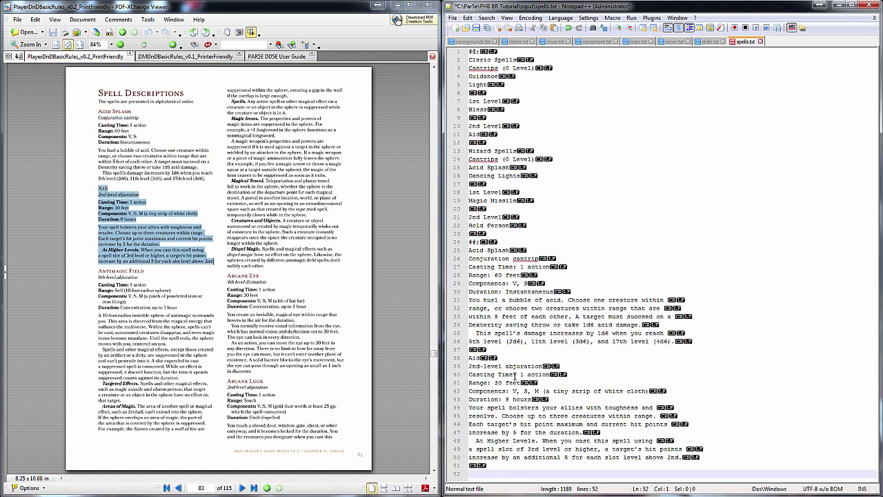
scroll(259, 301, "down", 6)
left_click_drag(97, 89, 198, 171)
key("ctrl+c")
left_click(519, 471)
key("ctrl+v")
scroll(238, 312, "down", 3)
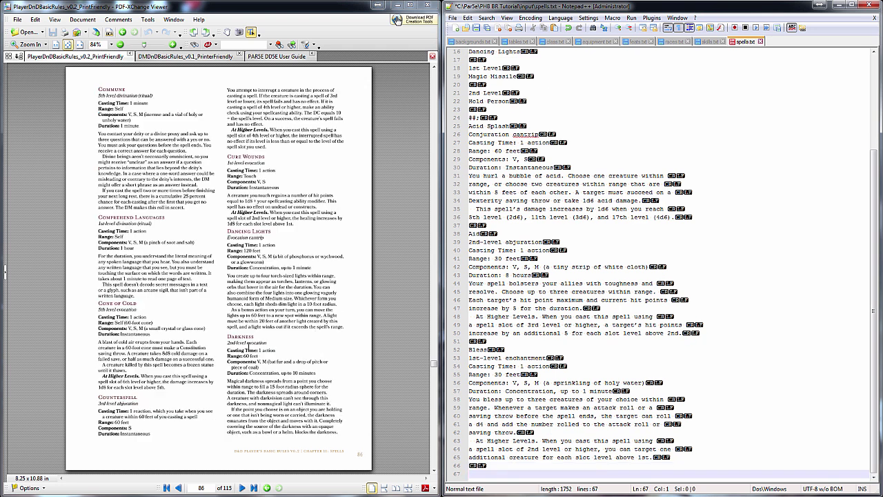
left_click_drag(228, 230, 345, 327)
key("ctrl+c")
left_click(525, 473)
key("ctrl+v")
Copy the Guidance and Hold Person entries from the PDF into spells.txt
scroll(292, 299, "down", 6)
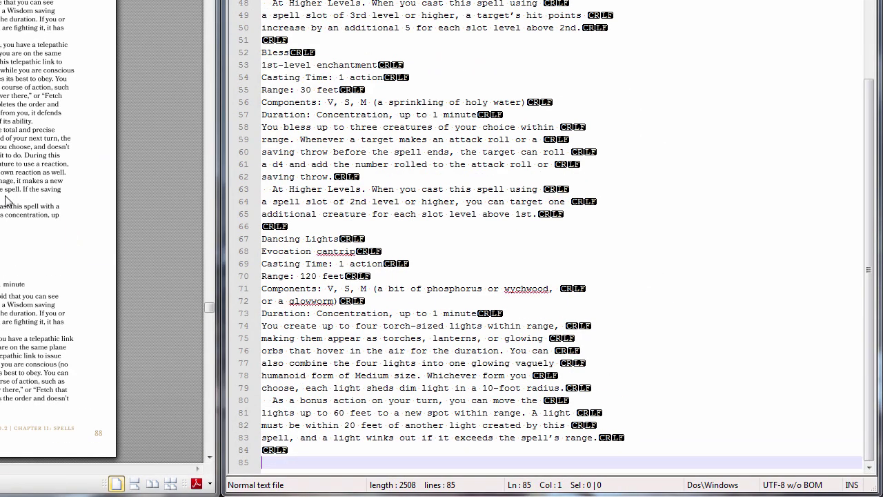
scroll(37, 183, "down", 6)
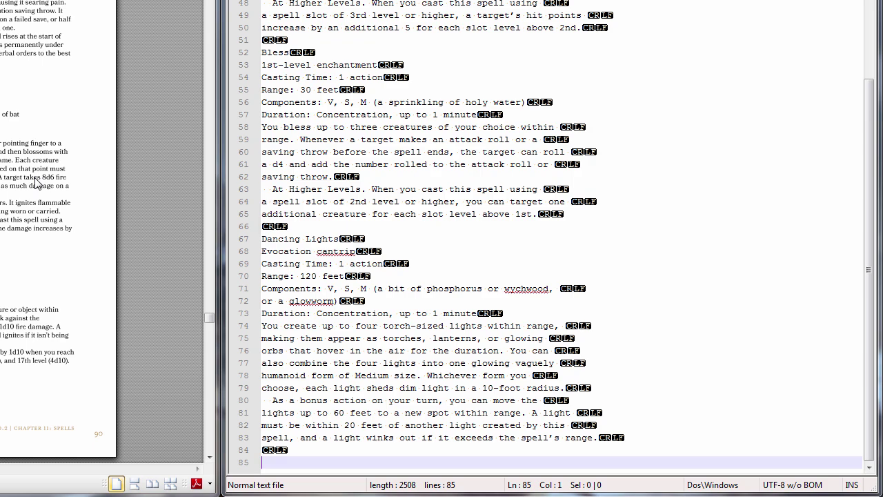
scroll(37, 183, "down", 3)
scroll(37, 182, "down", 3)
left_click_drag(228, 241, 340, 298)
key("ctrl+c")
left_click(531, 470)
key("ctrl+v")
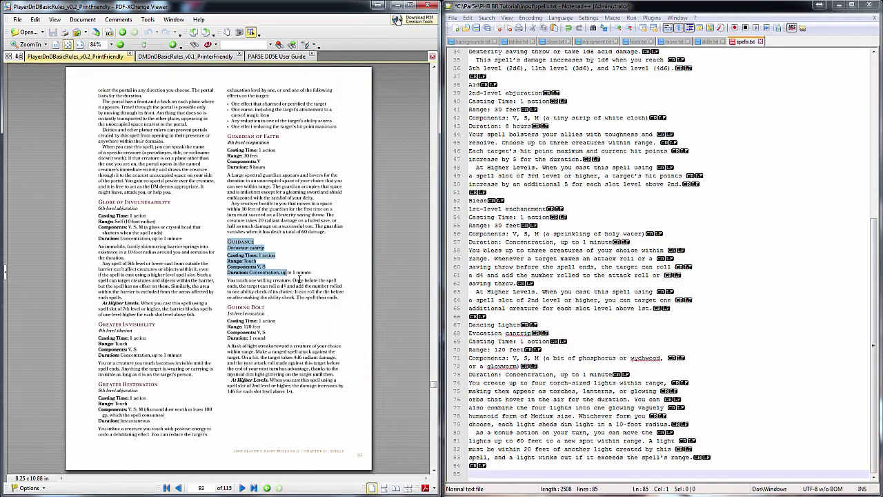
scroll(194, 302, "down", 3)
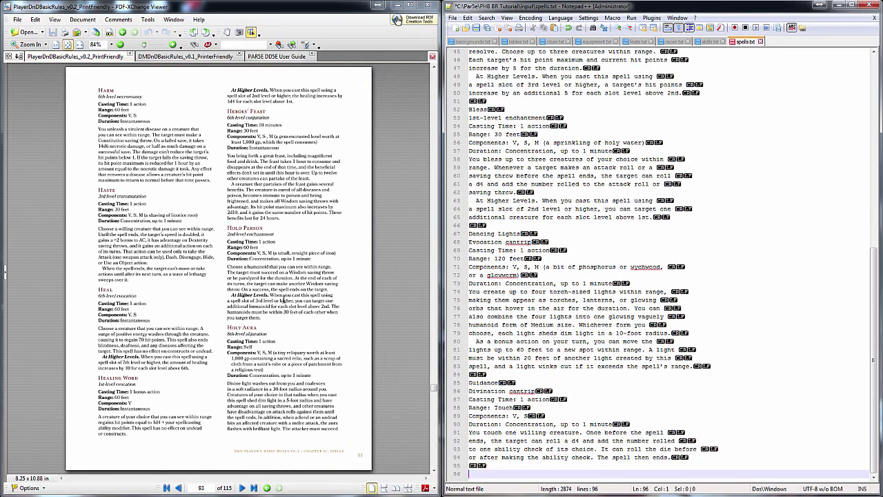
left_click_drag(228, 227, 262, 318)
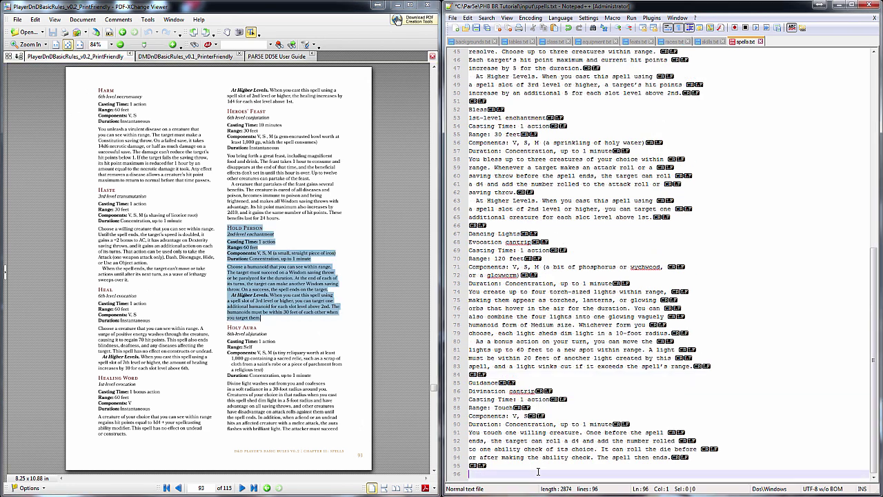
key("ctrl+c")
left_click(538, 471)
key("ctrl+v")
Copy the Light and Magic Missile entries from the PDF into spells.txt
scroll(288, 301, "down", 6)
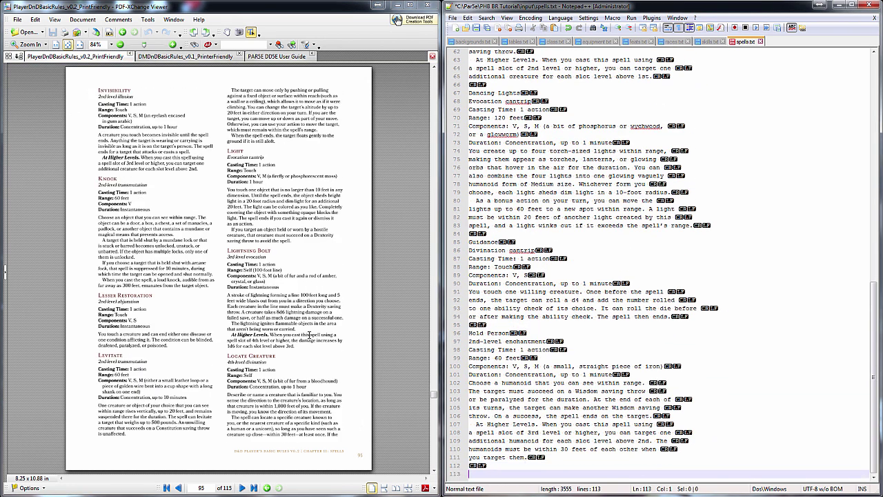
left_click_drag(228, 149, 308, 259)
key("ctrl+c")
left_click(520, 472)
key("ctrl+v")
scroll(228, 259, "down", 3)
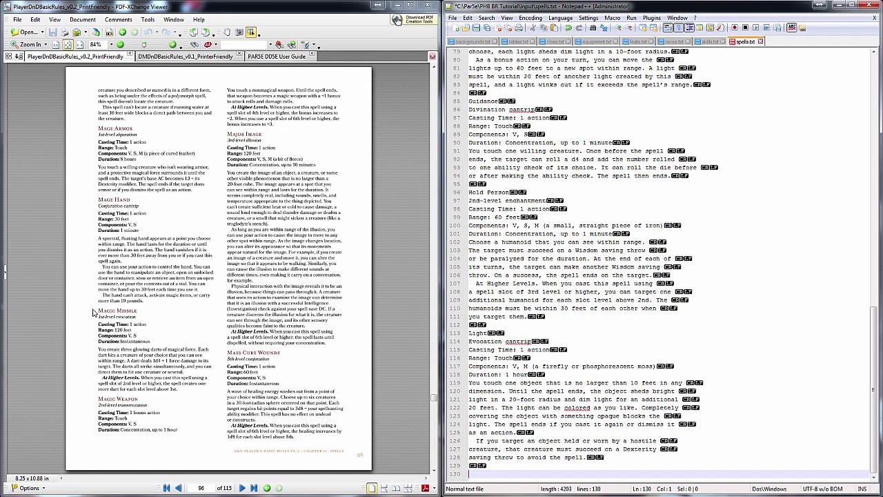
left_click_drag(94, 313, 192, 391)
key("ctrl+c")
left_click(483, 475)
key("ctrl+v")
Join Aid's wrapped description lines into a single line
scroll(514, 220, "up", 20)
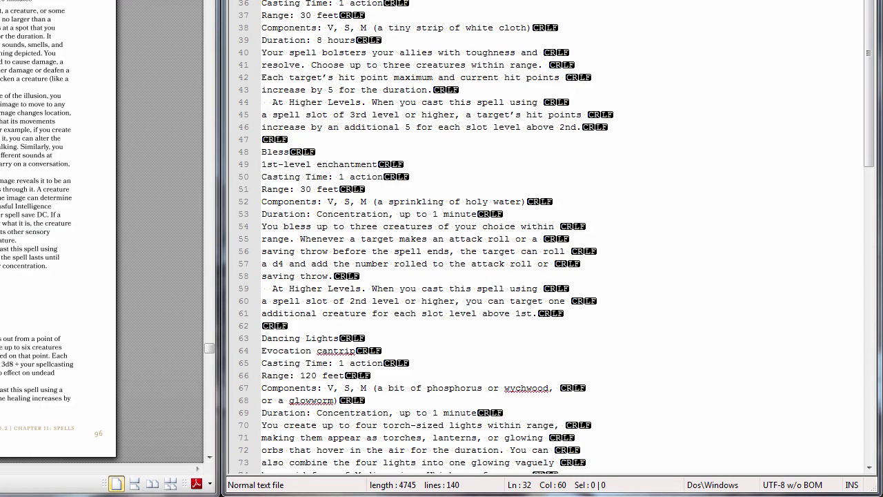
left_click_drag(303, 53, 262, 78)
key("ctrl+j")
left_click(266, 78)
Merge Aid's At Higher Levels text and Bless's description and higher-levels text into single lines
key("Delete")
left_click(289, 78)
left_click(296, 102, "shift")
key("ctrl+j")
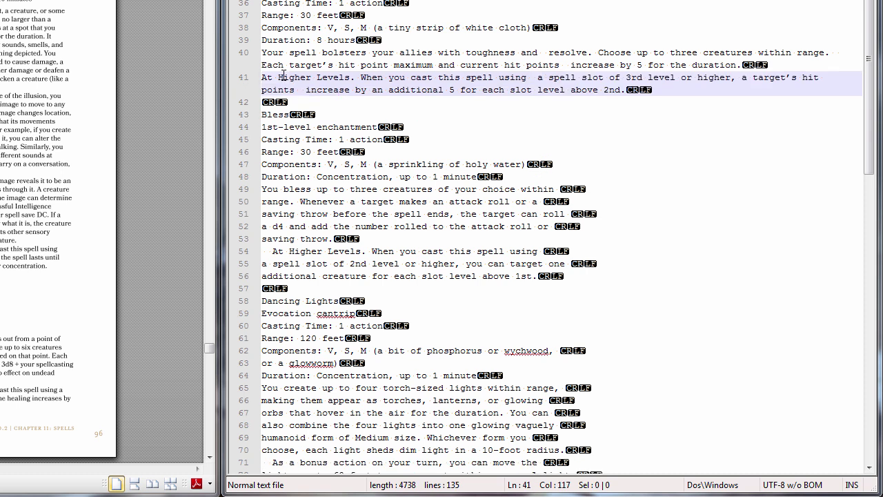
scroll(317, 100, "down", 3)
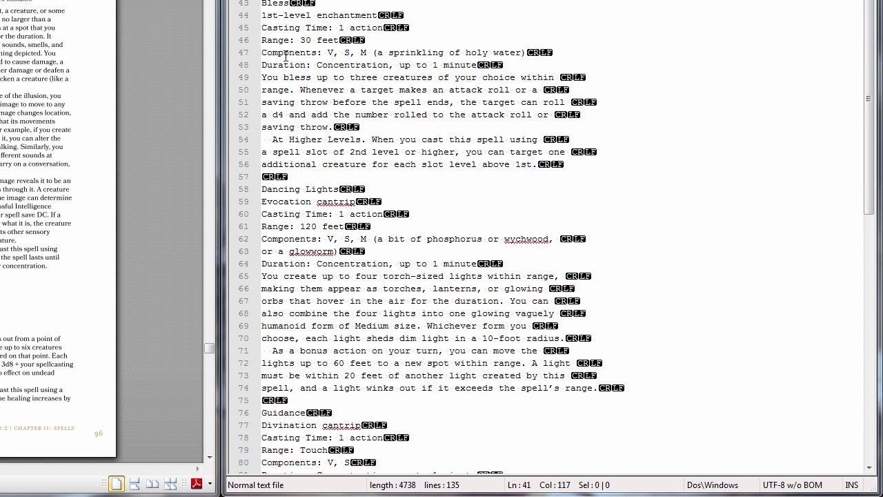
left_click_drag(262, 78, 352, 140)
key("ctrl+j")
left_click(265, 114)
key("Delete")
key("Delete")
key("ctrl+j")
Merge the Dancing Lights description, its bonus action text, and the Guidance description into single lines
scroll(352, 140, "down", 4)
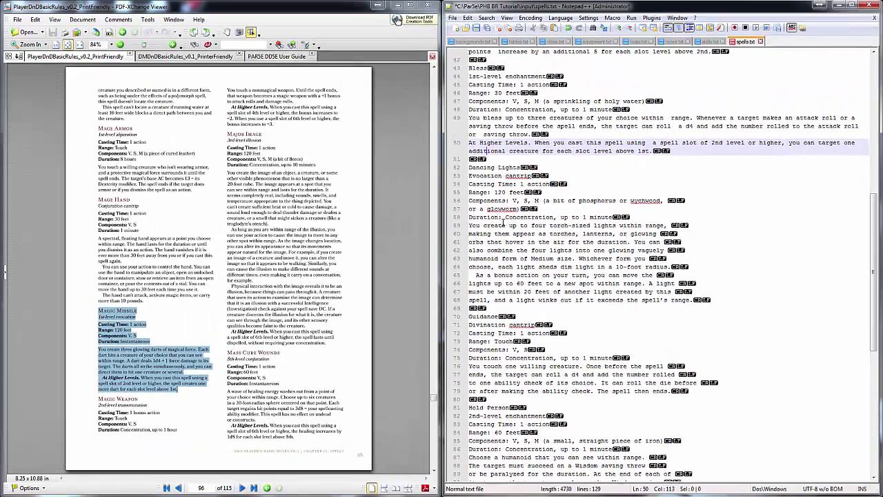
left_click_drag(503, 225, 475, 258)
key("ctrl+j")
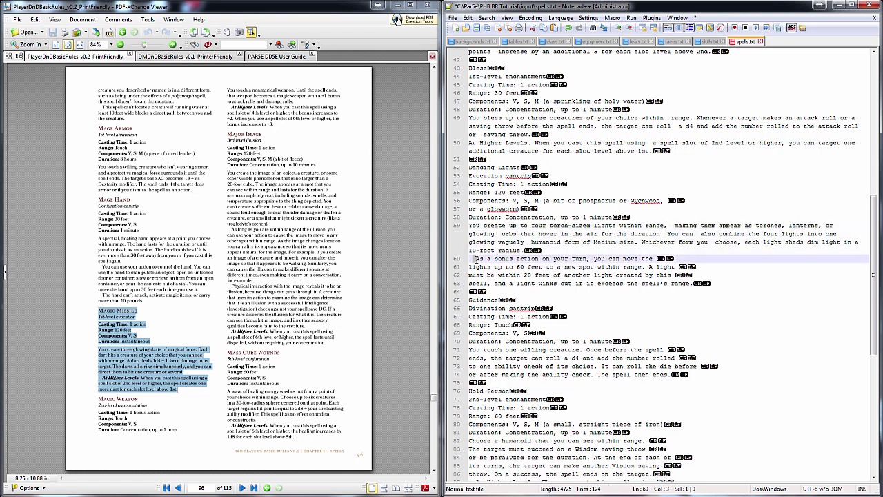
key("Delete")
key("Delete")
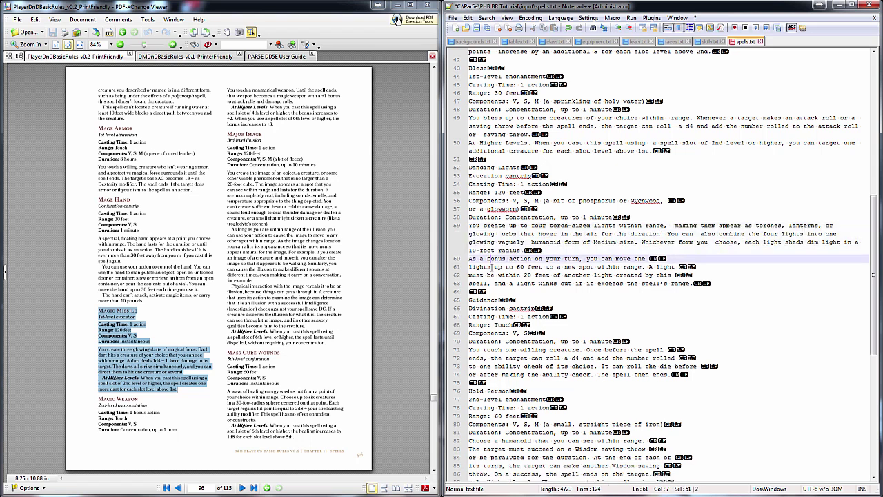
left_click(494, 284, "shift")
key("ctrl+j")
scroll(501, 249, "down", 3)
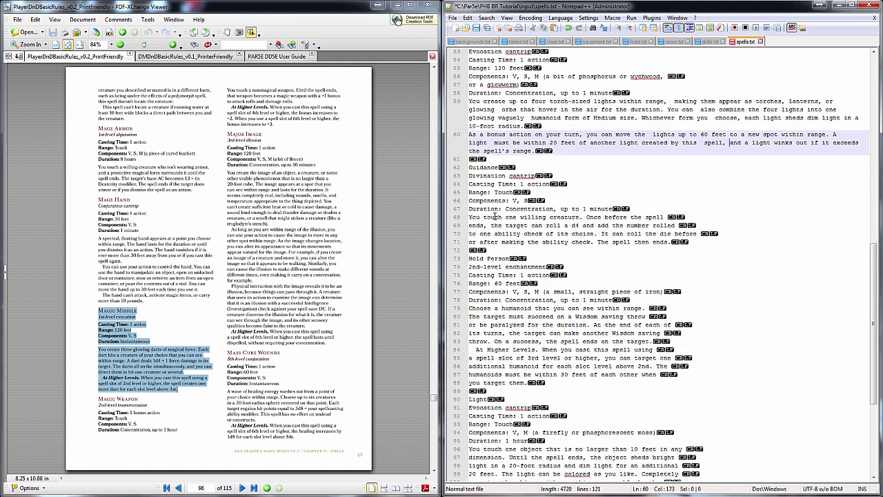
left_click_drag(497, 217, 497, 242)
key("ctrl+j")
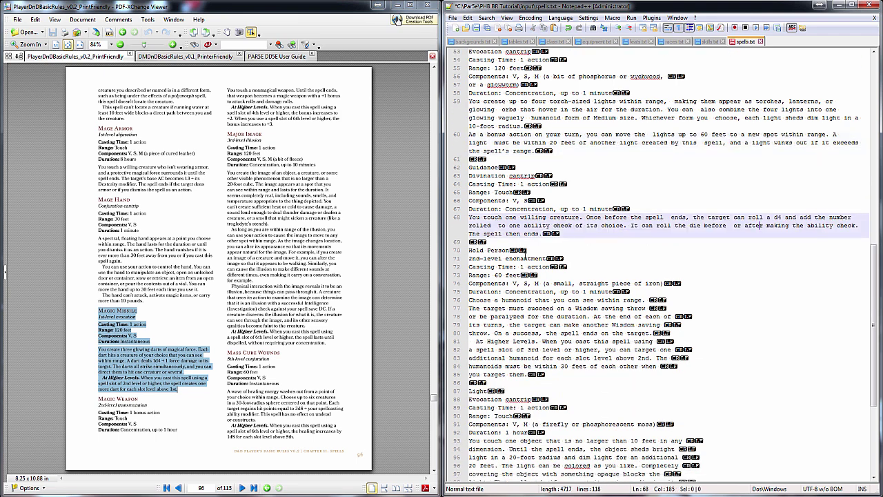
Merge Hold Person's description and At Higher Levels text into single lines
scroll(500, 228, "down", 3)
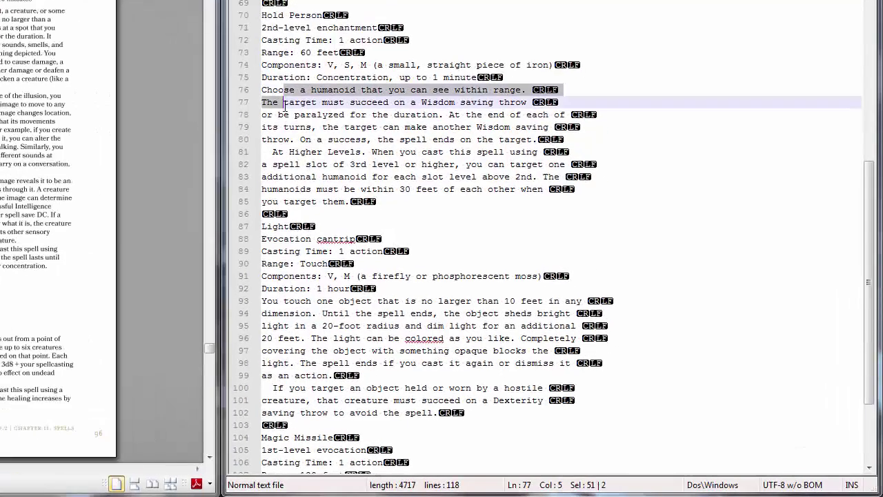
left_click_drag(448, 212, 475, 246)
key("ctrl+j")
left_click(255, 128)
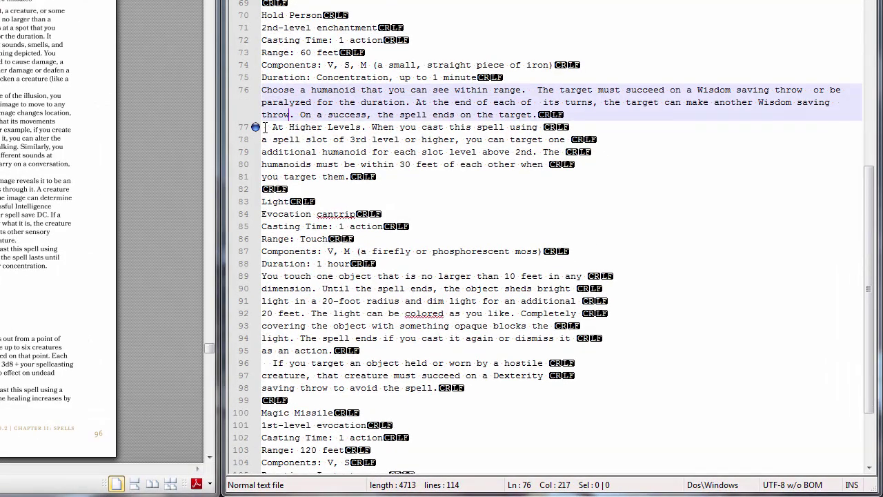
left_click(264, 128)
key("Delete")
key("Delete")
left_click_drag(262, 128, 294, 176)
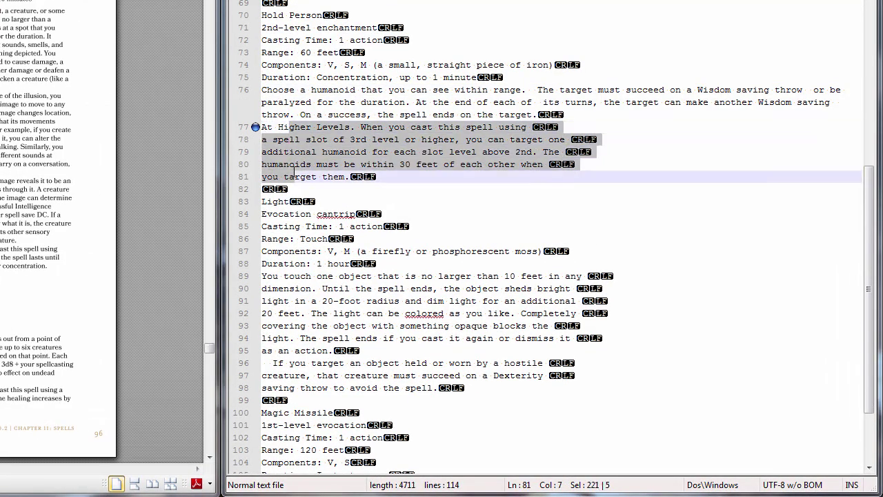
key("ctrl+j")
Rebuild the module in PARSE from the edited spells file
left_click(249, 128)
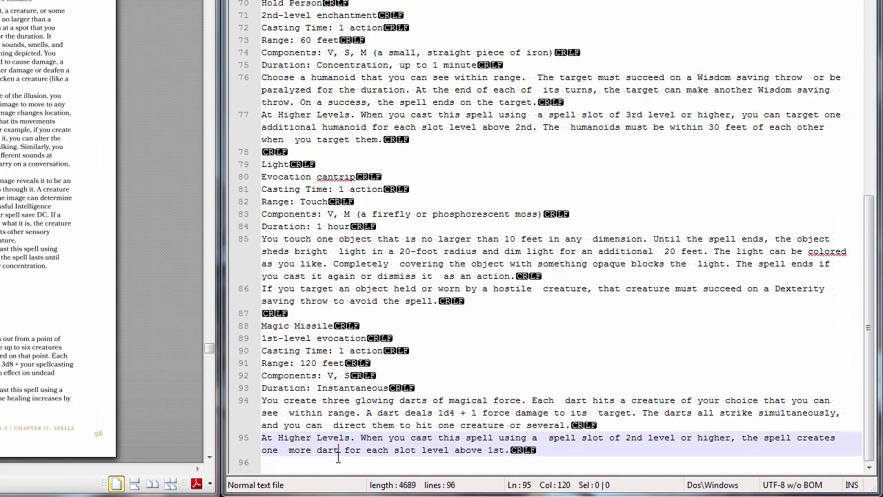
left_click(338, 460)
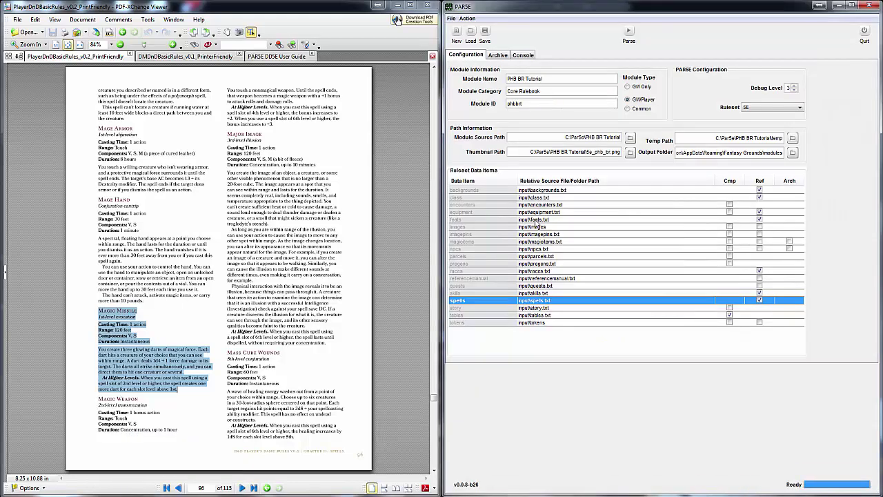
left_click(628, 32)
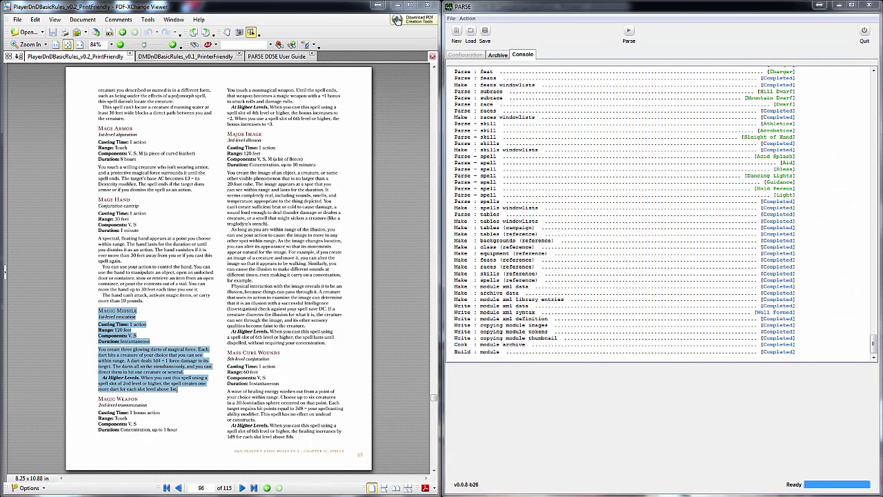
left_click(378, 5)
Reactivate the PHB BR Tutorial module and check the Cleric spell Guidance in the library
left_click(209, 432)
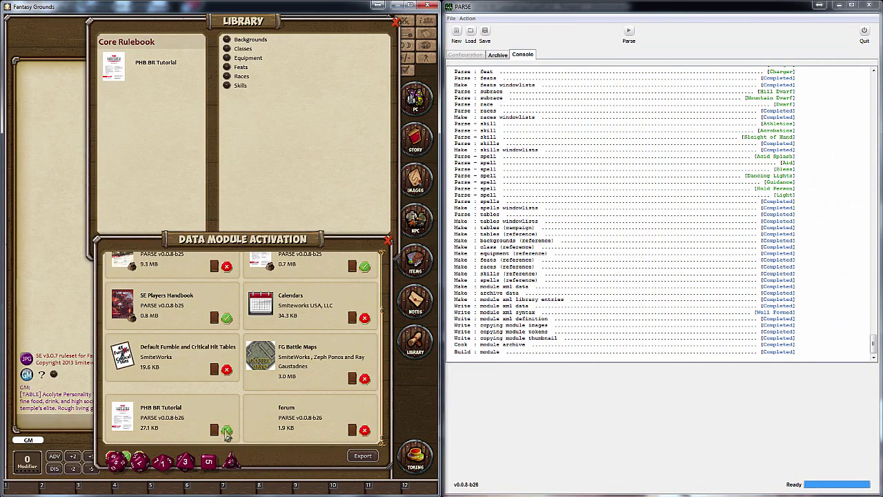
left_click(157, 75)
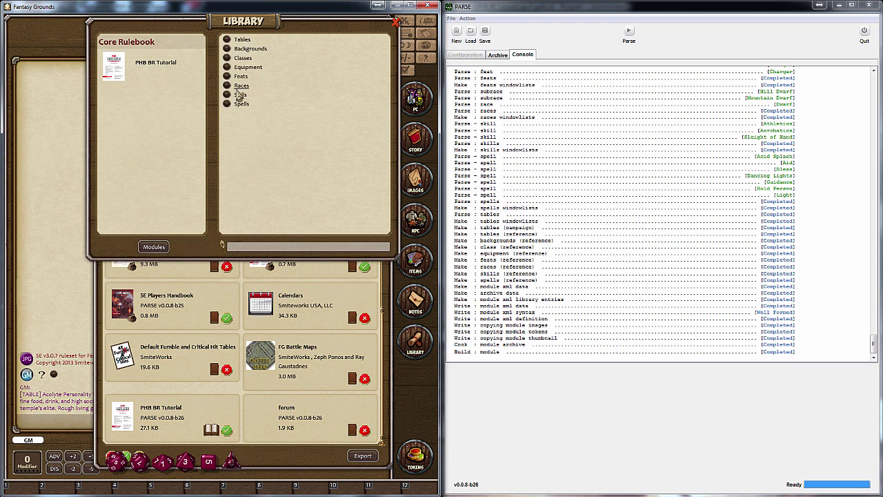
left_click(242, 104)
left_click(176, 184)
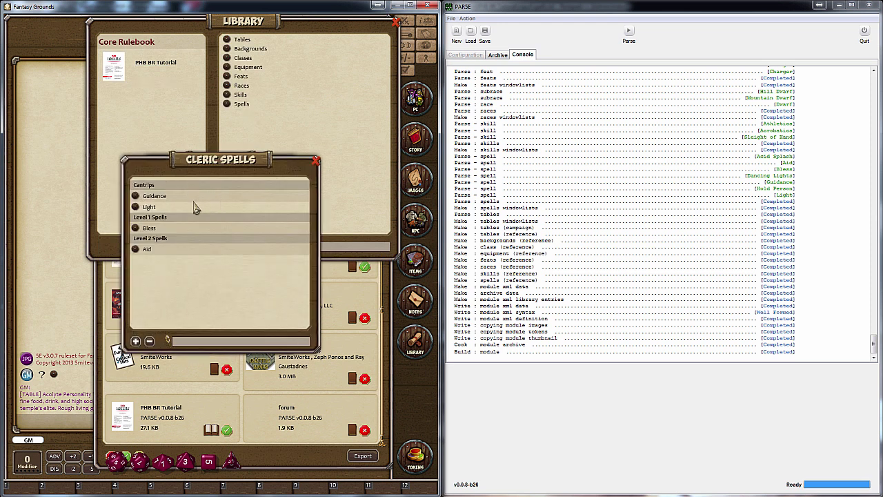
left_click(156, 197)
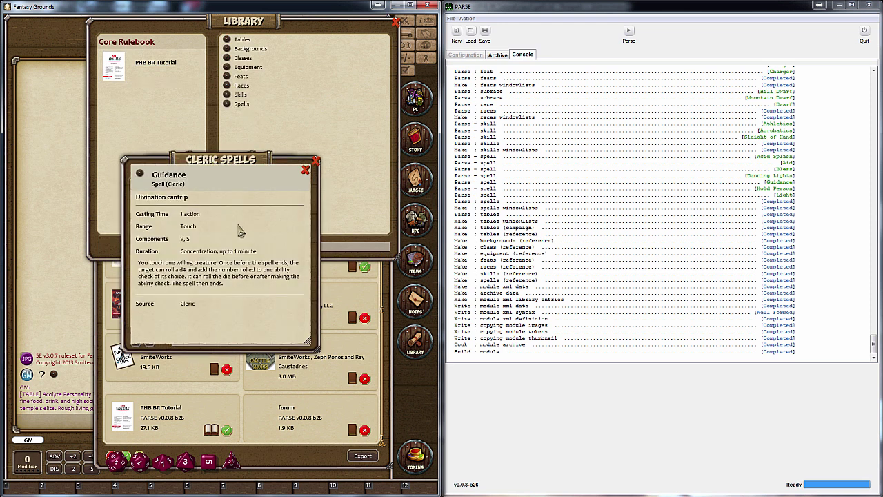
left_click(306, 170)
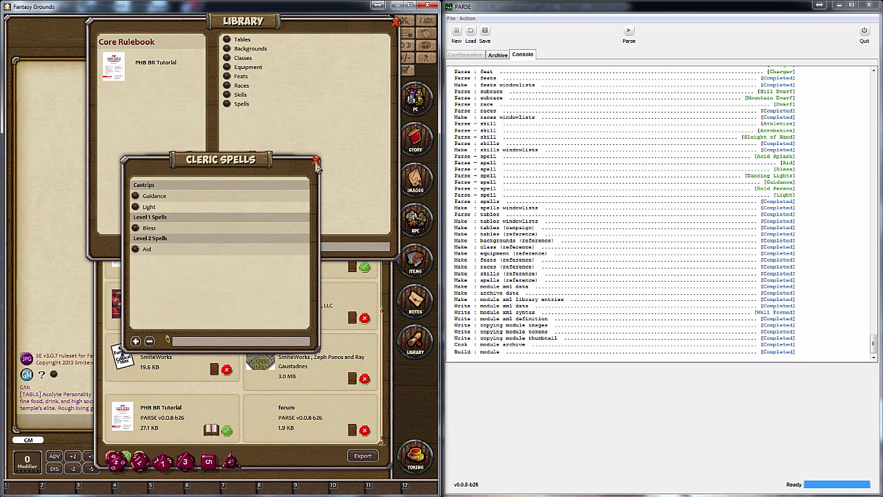
left_click(316, 161)
Check the Wizard spell Magic Missile, then close all the spell windows
left_click(173, 194)
left_click(158, 229)
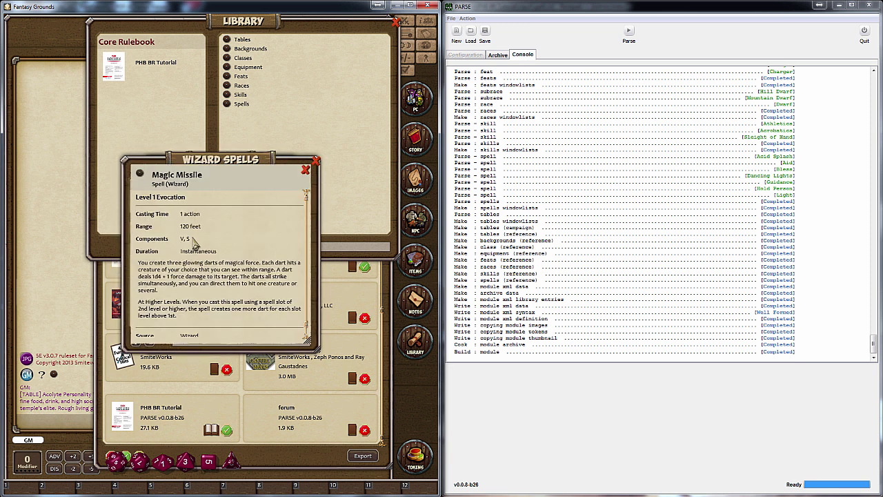
scroll(233, 244, "down", 1)
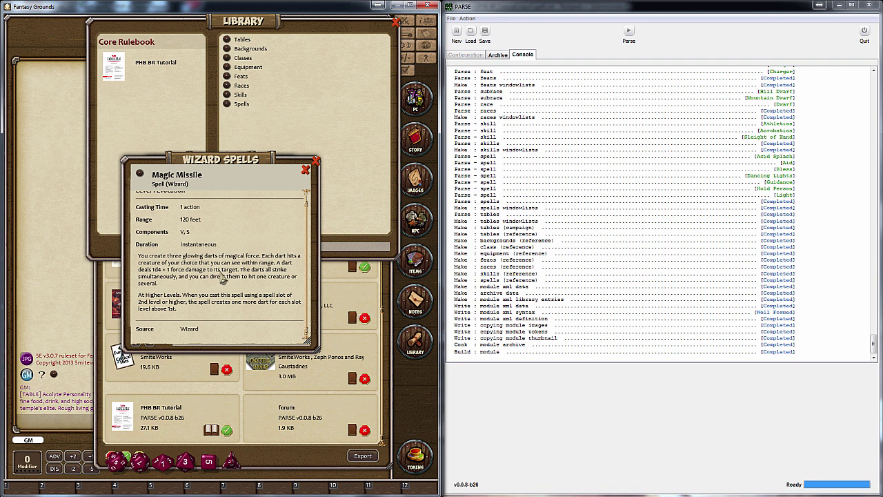
scroll(225, 278, "up", 1)
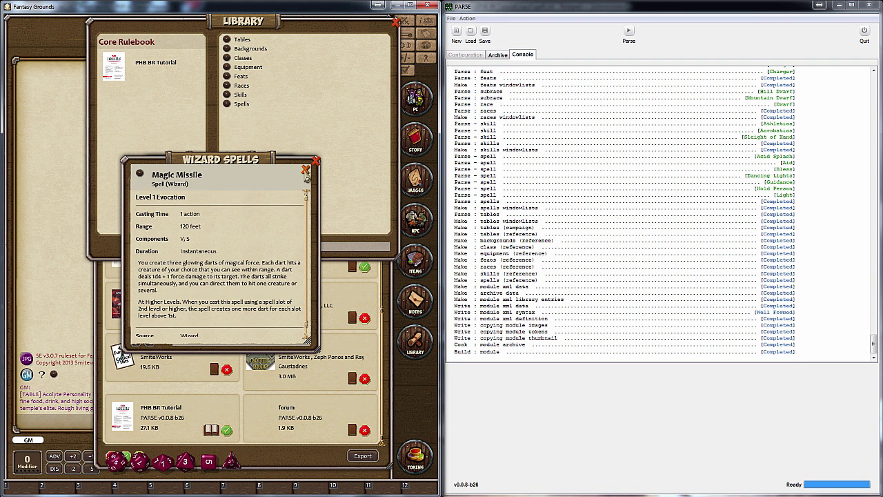
left_click(306, 169)
left_click(316, 160)
left_click(293, 161)
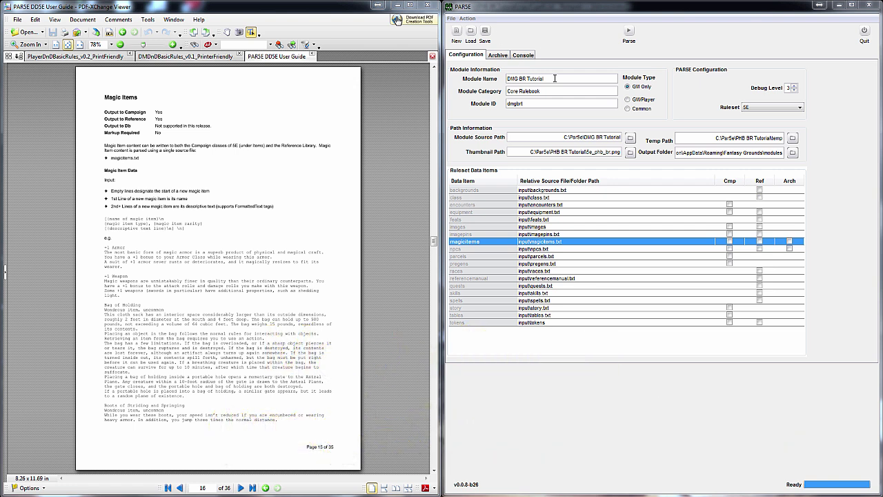
Review the module name, category and ID values in PARSE's configuration
left_click_drag(554, 77, 511, 80)
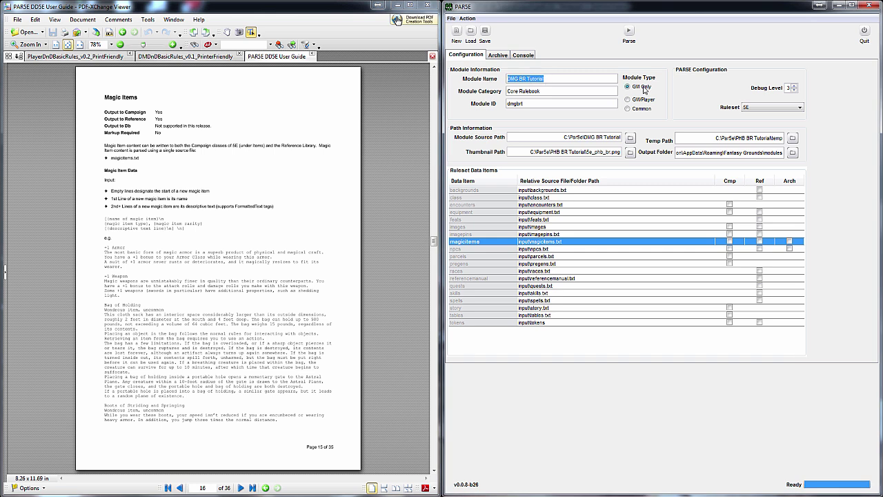
left_click(553, 90)
double_click(512, 103)
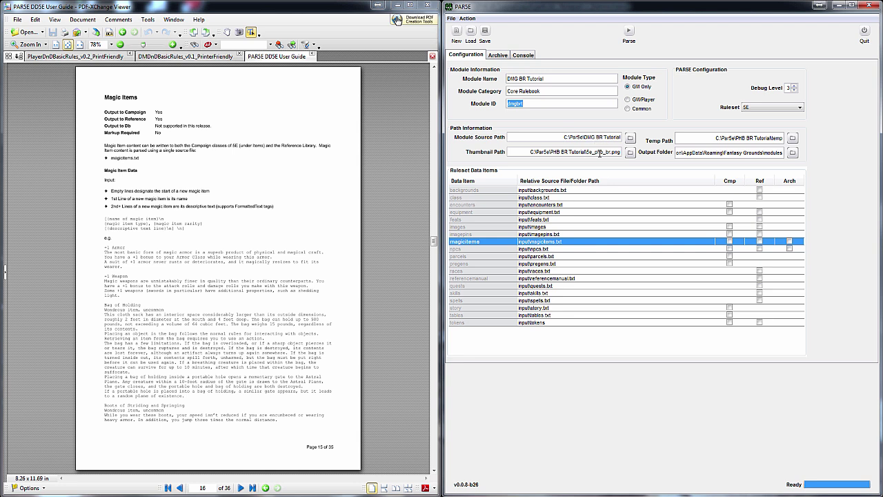
Set the temp path to DMG BR Tutorial\temp and tick Ref on the magicitems row
left_click(792, 139)
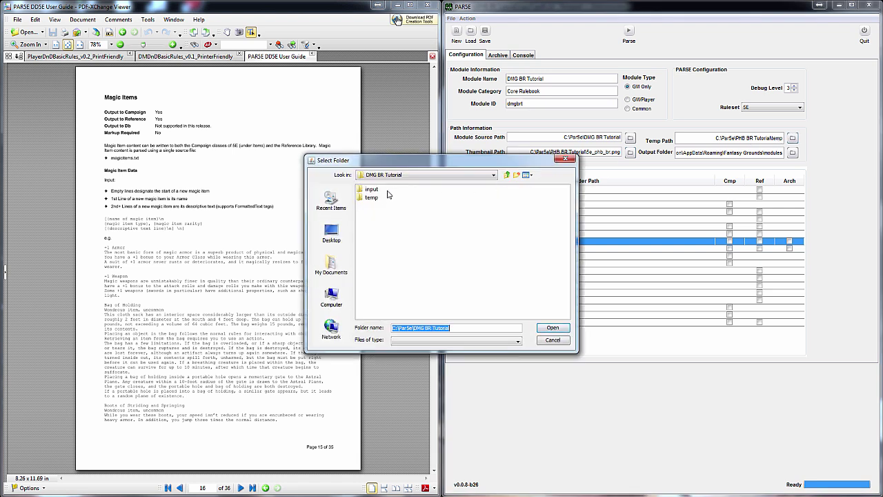
left_click(372, 198)
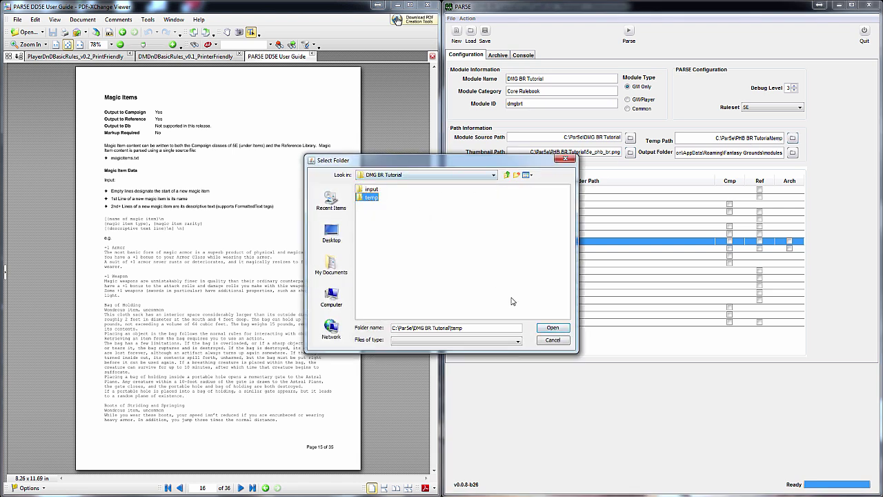
left_click(551, 329)
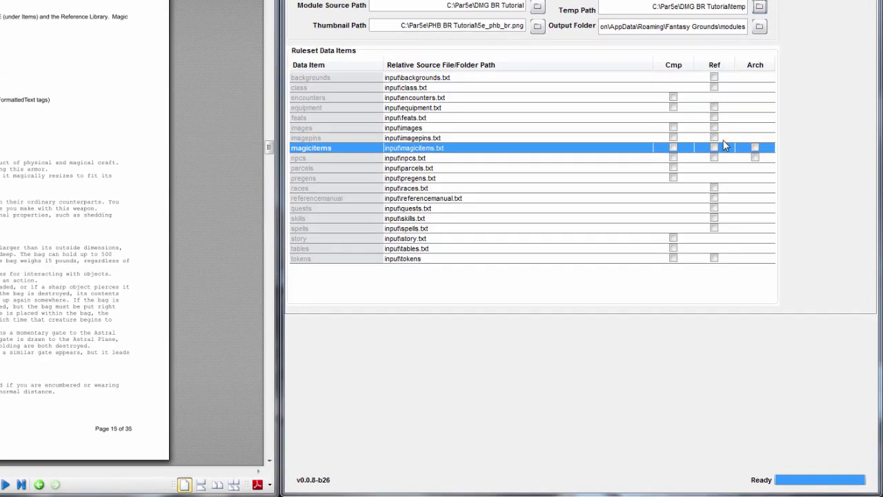
left_click(714, 147)
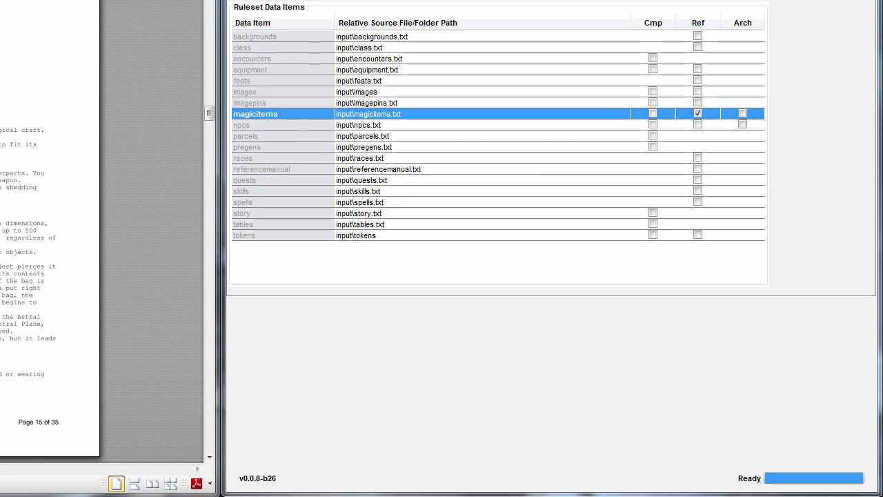
Save a new empty Notepad++ file as magicitems.txt in C:\Par5e\DMG BR Tutorial\input
key("alt+Tab")
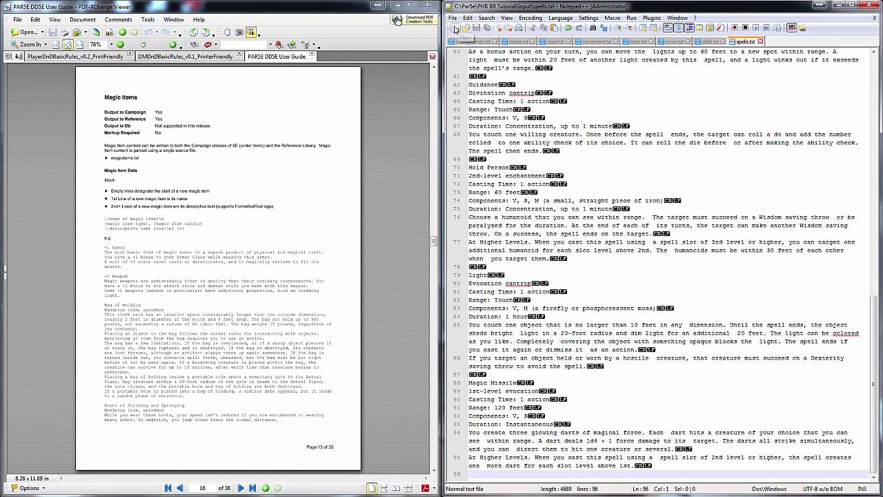
left_click(455, 29)
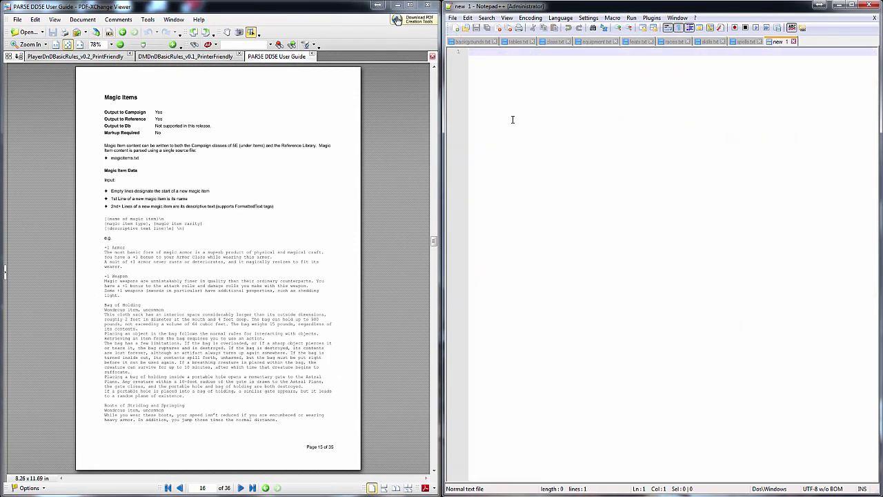
left_click(453, 18)
left_click(483, 73)
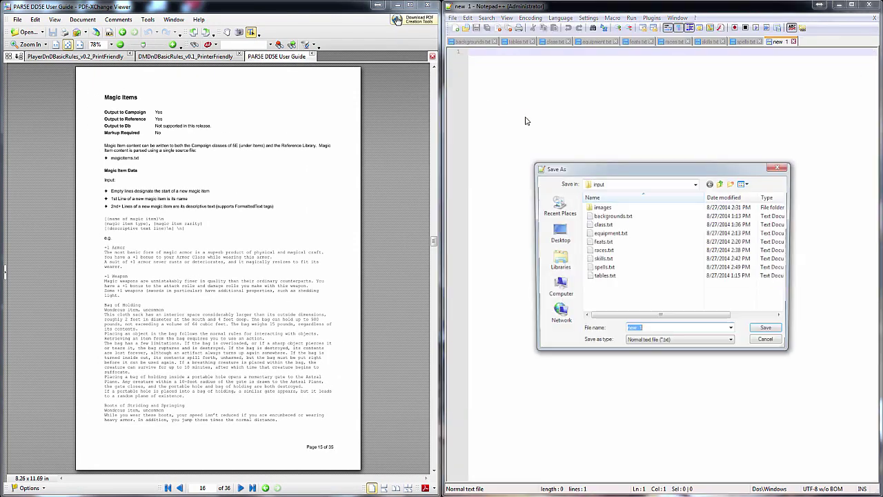
left_click(722, 183)
left_click(722, 183)
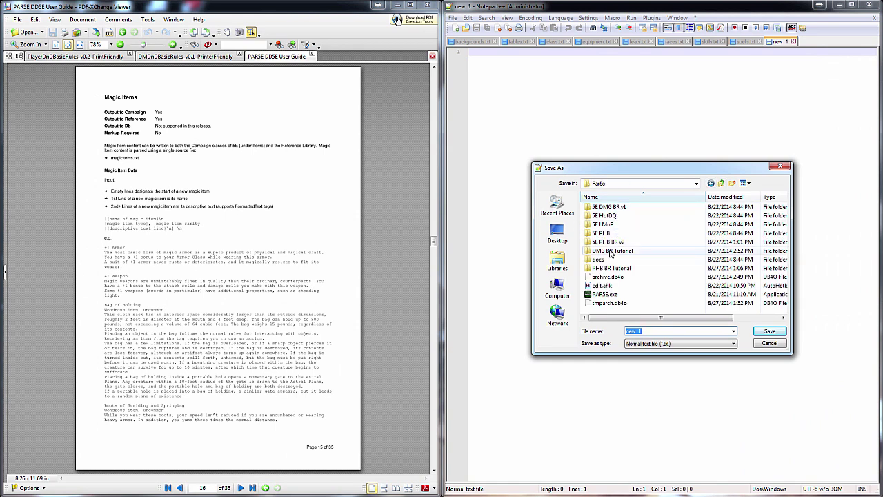
double_click(610, 252)
double_click(606, 227)
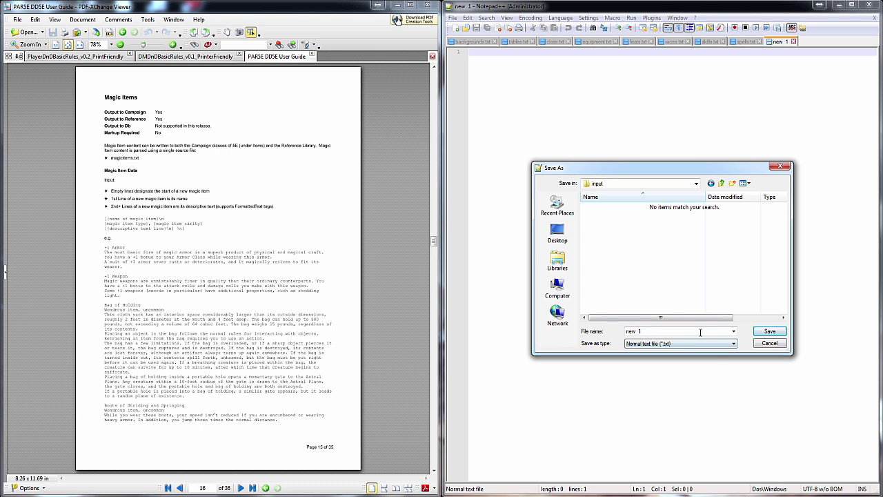
type("magicitems.txt")
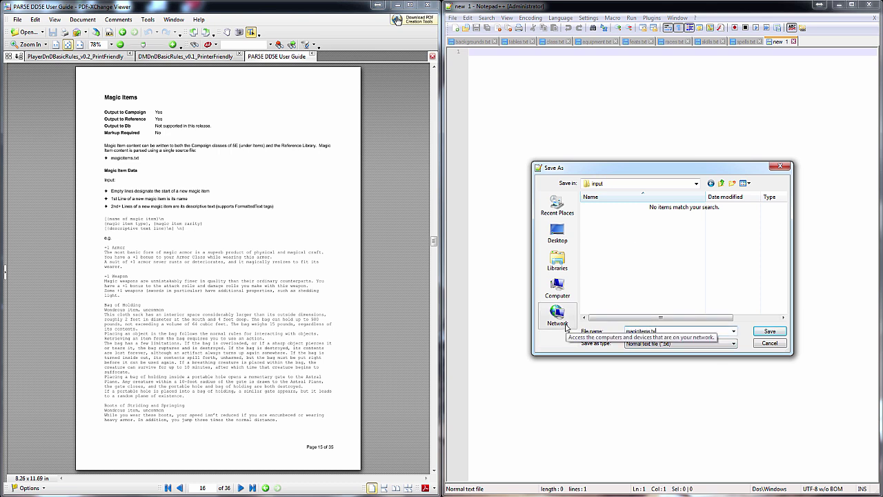
key("Return")
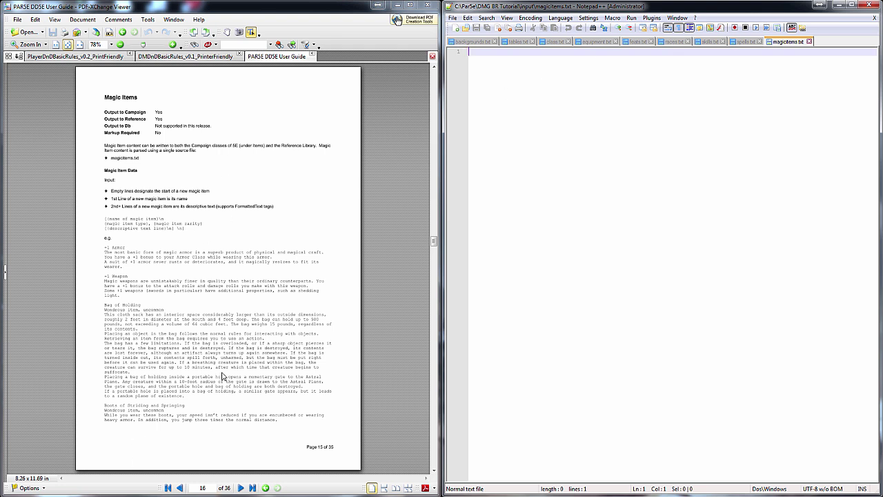
left_click(75, 56)
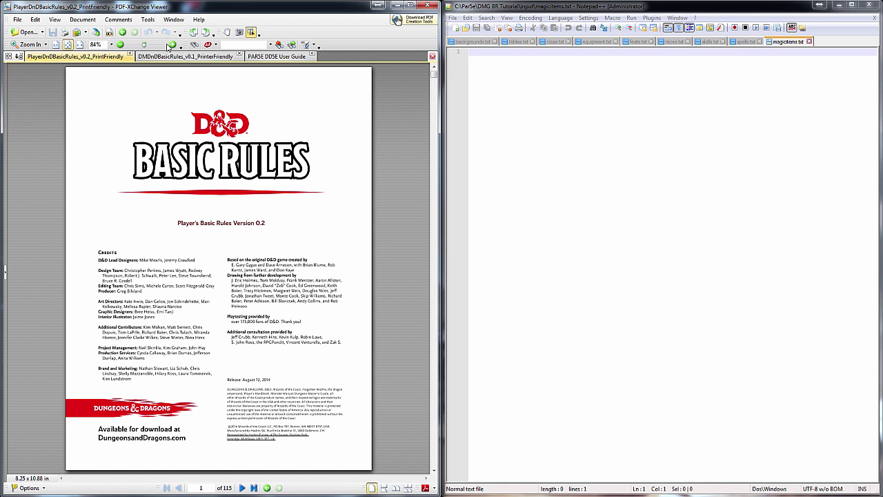
Copy the +1 Armor, +1 Weapon and Amulet of Health entries from the DM rules PDF into magicitems.txt
left_click(185, 56)
left_click_drag(100, 366, 195, 404)
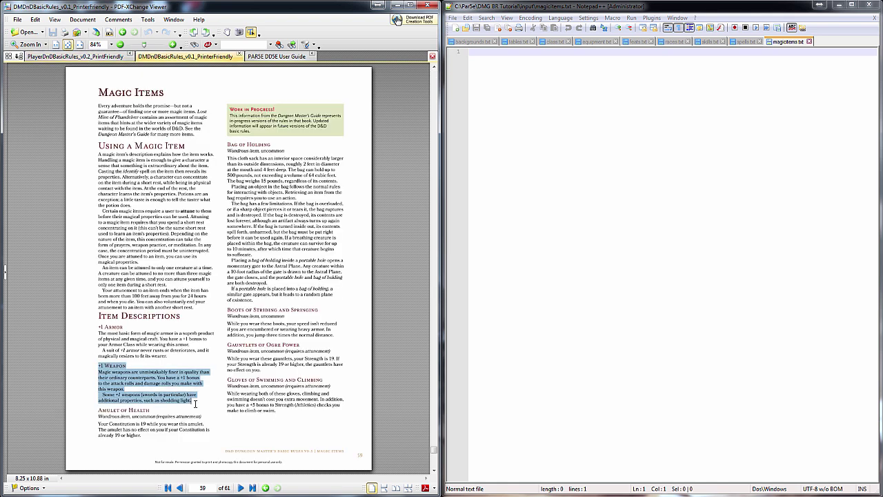
left_click(110, 345)
mouse_move(100, 330)
left_mouse_down()
mouse_move(211, 351)
mouse_move(164, 448)
left_mouse_up()
key("ctrl+c")
key("ctrl+v")
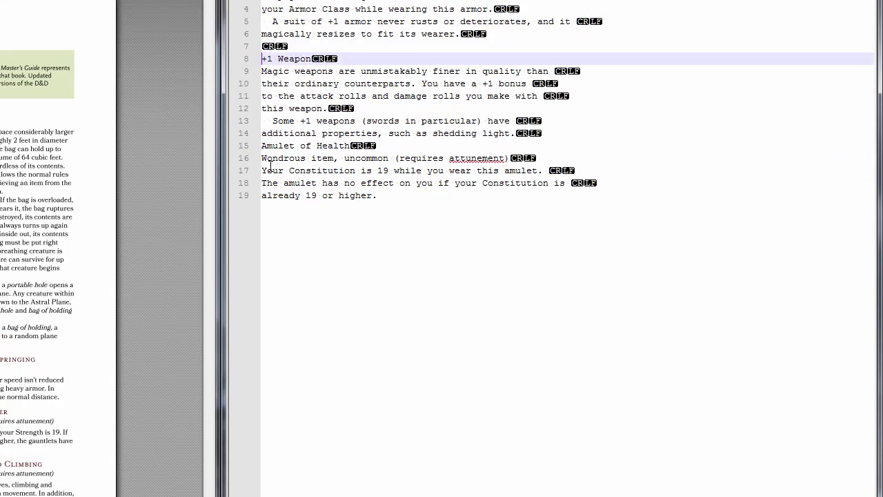
Join the wrapped +1 Armor and +1 Weapon lines into single paragraphs
left_click(271, 166)
key("Up")
key("Home")
key("Return")
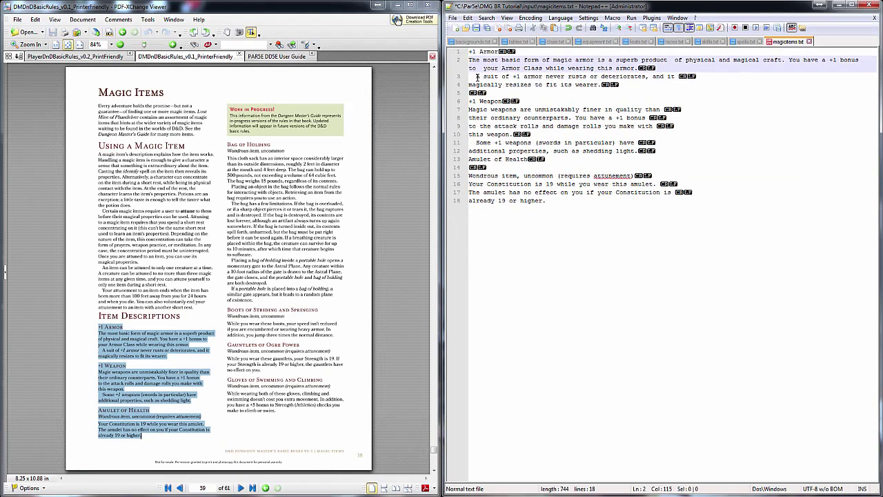
left_click_drag(477, 77, 600, 85)
key("ctrl+j")
key("ctrl+j")
mouse_move(470, 101)
left_mouse_down()
mouse_move(511, 126)
mouse_move(481, 127)
mouse_move(525, 168)
left_mouse_up()
Put Amulet of Health on its own line, join its description, and add blank lines at the end
key("ctrl+j")
key("ctrl+j")
key("BackSpace")
key("Return")
key("Return")
key("End")
key("Delete")
key("ctrl+j")
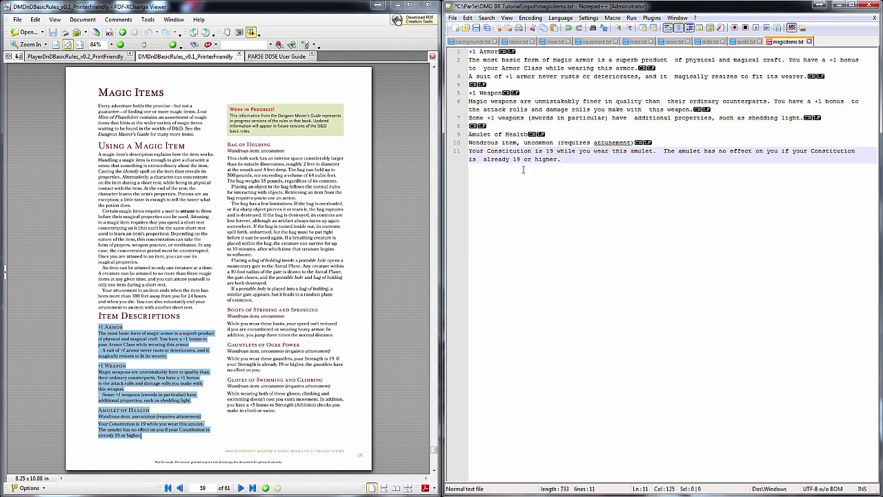
key("ctrl+End")
key("Return")
key("Return")
Copy the Bag of Holding entry from the PDF and paste it at the end of the file
left_click_drag(229, 144, 254, 300)
key("ctrl+c")
left_click(484, 176)
key("ctrl+v")
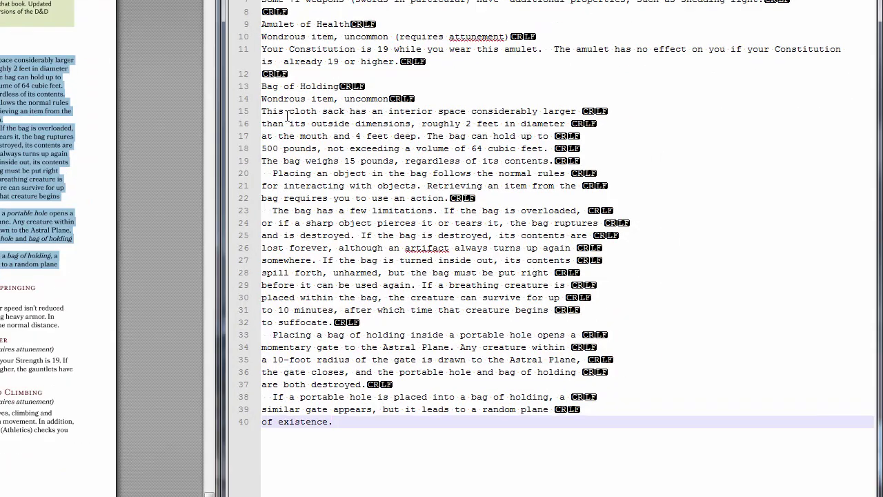
Join each wrapped Bag of Holding paragraph into a single line
left_click_drag(470, 192, 476, 218)
key("ctrl+j")
left_click_drag(271, 151, 476, 173)
key("ctrl+j")
left_click_drag(262, 173, 345, 273)
key("ctrl+j")
left_click_drag(262, 248, 333, 309)
key("ctrl+j")
key("ctrl+j")
Wrap each 'bag of holding' and 'portable hole' mention in <i></i> tags and end the file with a newline
left_click_drag(538, 285, 460, 285)
key("ctrl+i")
left_click_drag(360, 285, 289, 285)
key("ctrl+i")
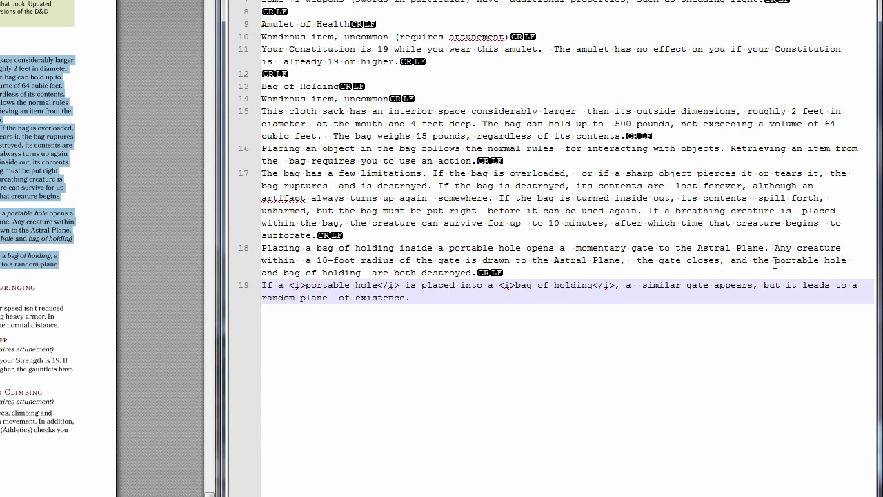
left_click_drag(775, 261, 846, 262)
key("ctrl+i")
left_click_drag(333, 273, 411, 273)
key("ctrl+i")
left_click_drag(317, 249, 394, 250)
key("ctrl+i")
left_click_drag(488, 250, 560, 249)
key("ctrl+i")
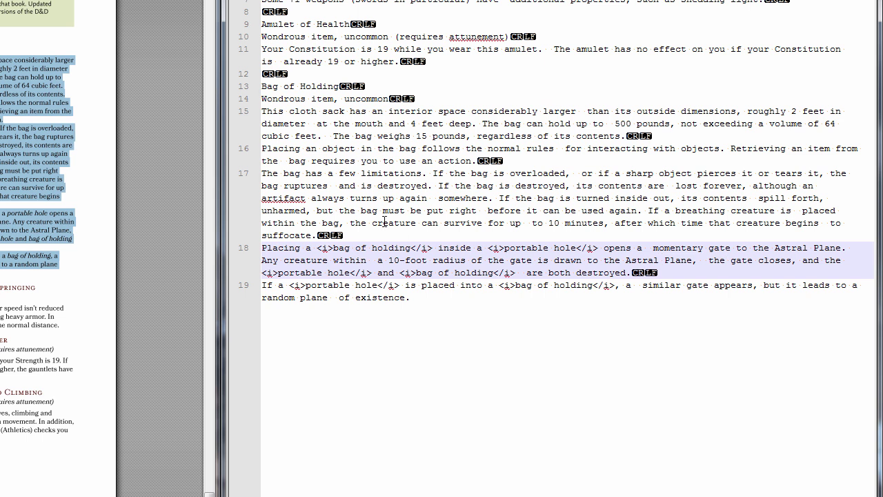
left_click(439, 306)
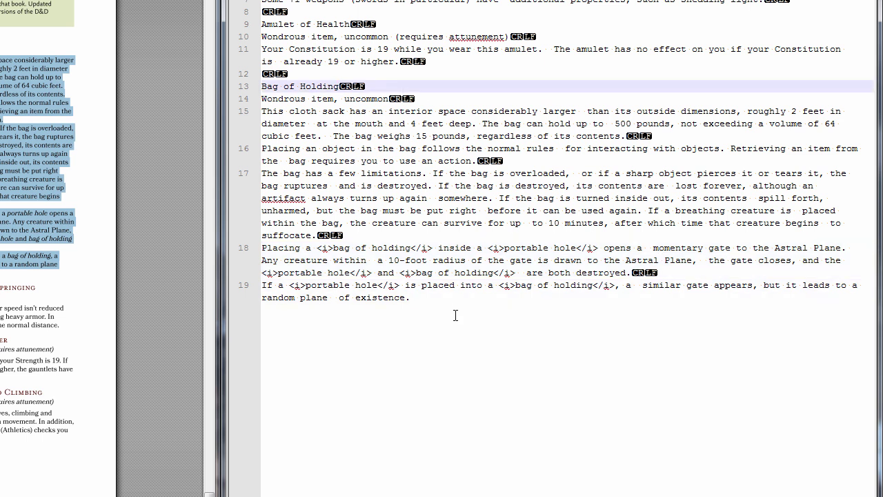
key("Return")
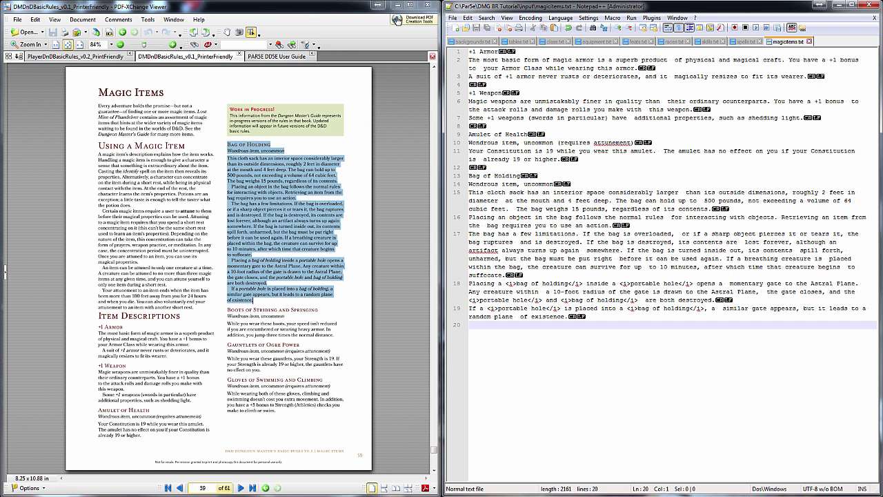
Run Parse in PARSE to build the DMG BR Tutorial module with its four magic items
left_click(820, 5)
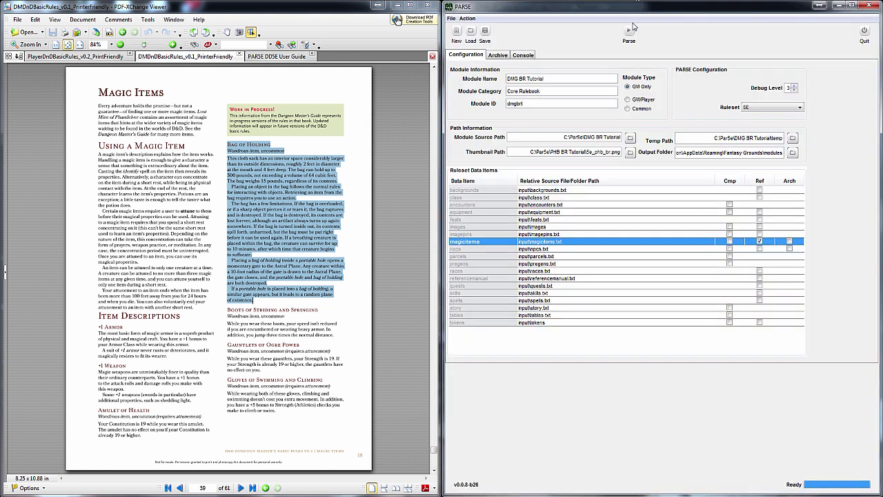
left_click(630, 29)
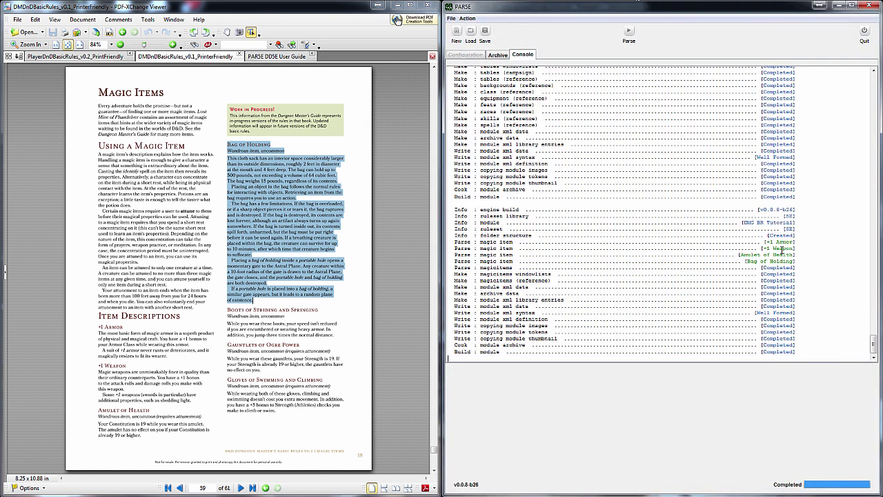
Restart Fantasy Grounds and reload the campaign
mouse_move(183, 496)
left_click(182, 468)
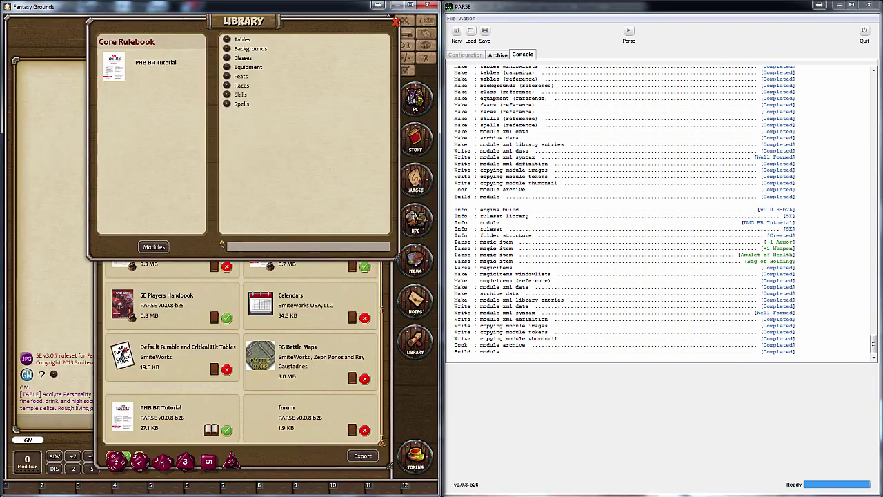
left_click(426, 6)
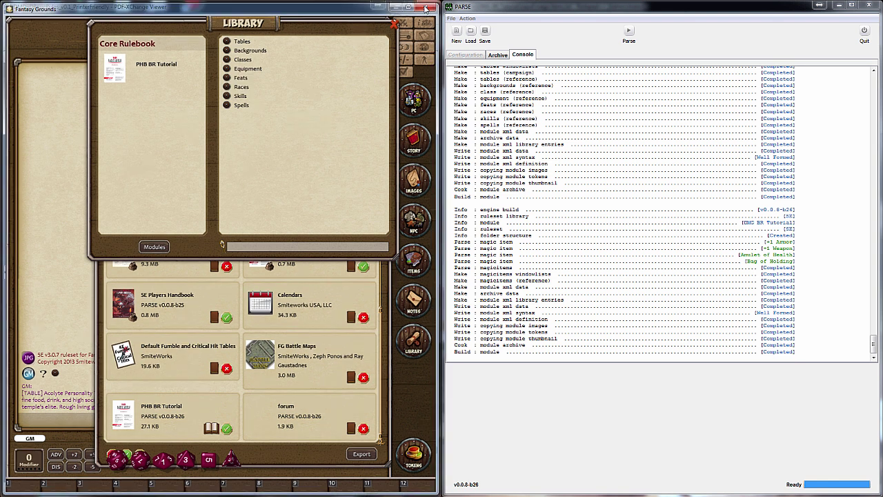
key("super")
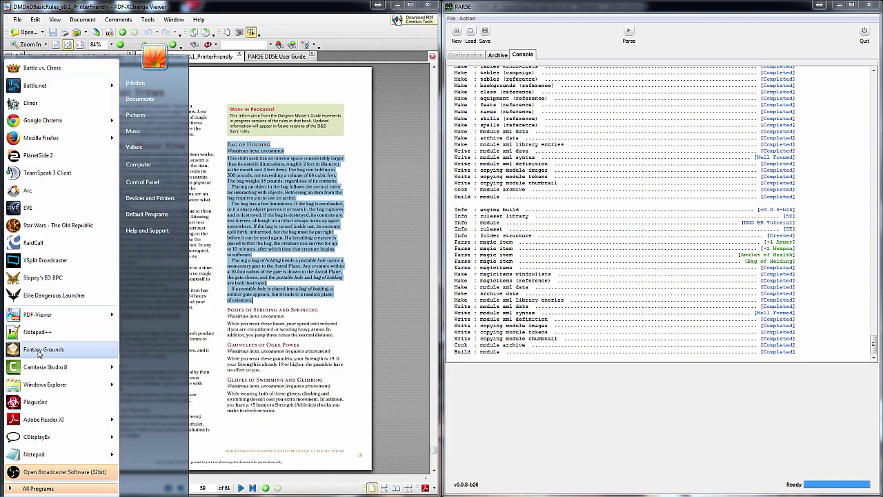
left_click(62, 353)
left_click(56, 197)
double_click(149, 192)
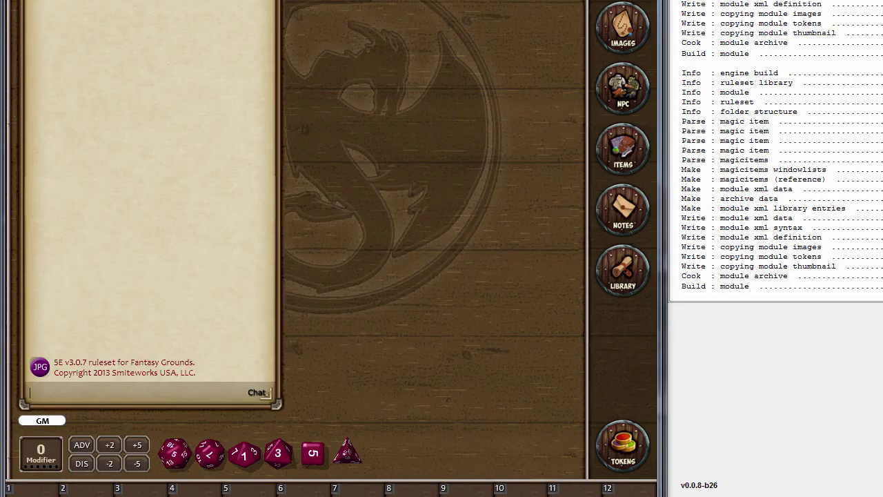
Activate the DMG BR Tutorial module in the library's data modules list
left_click(636, 263)
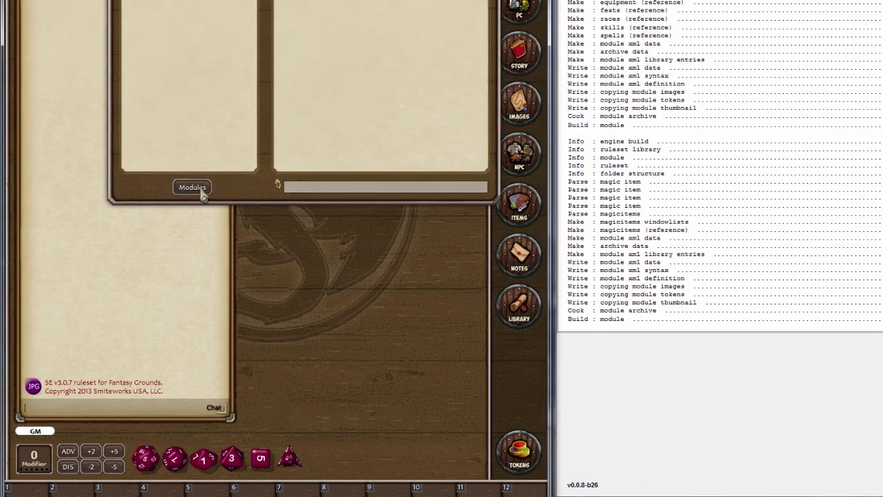
left_click(230, 128)
scroll(224, 428, "down", 3)
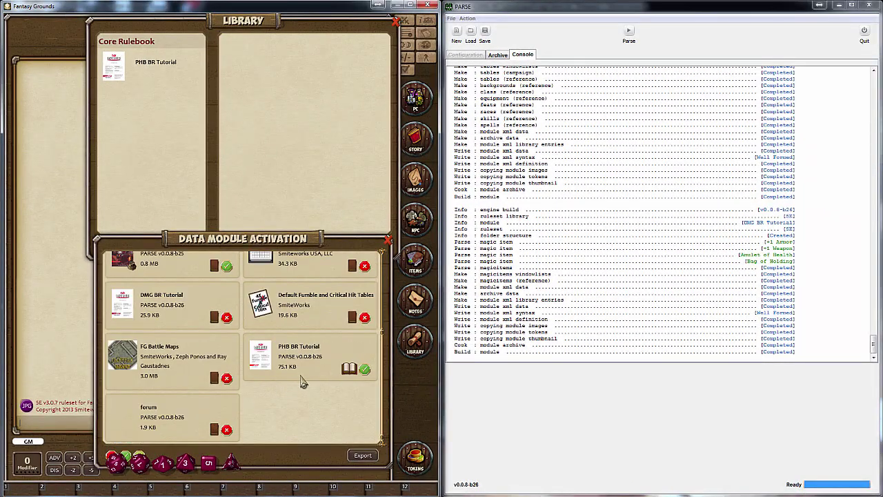
scroll(302, 381, "up", 4)
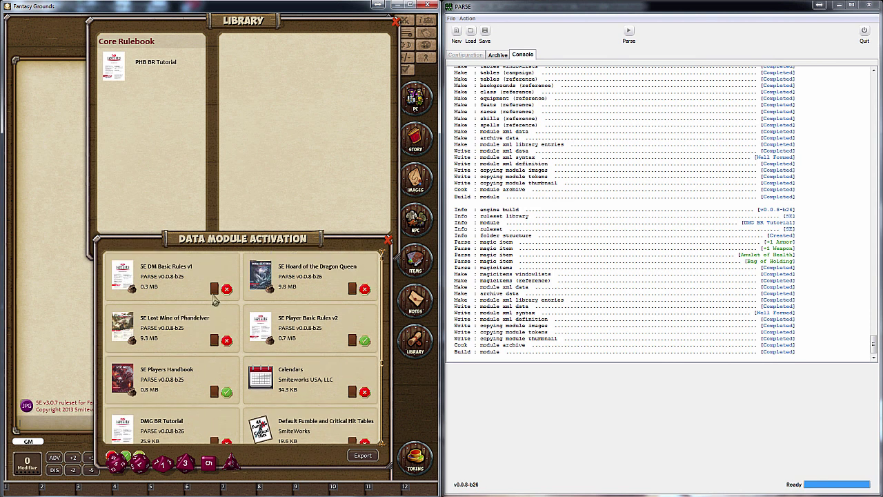
scroll(329, 349, "down", 1)
left_click(212, 401)
Check the +1 Armor, Amulet of Health and Bag of Holding records in the module's Magic Items
left_click(160, 69)
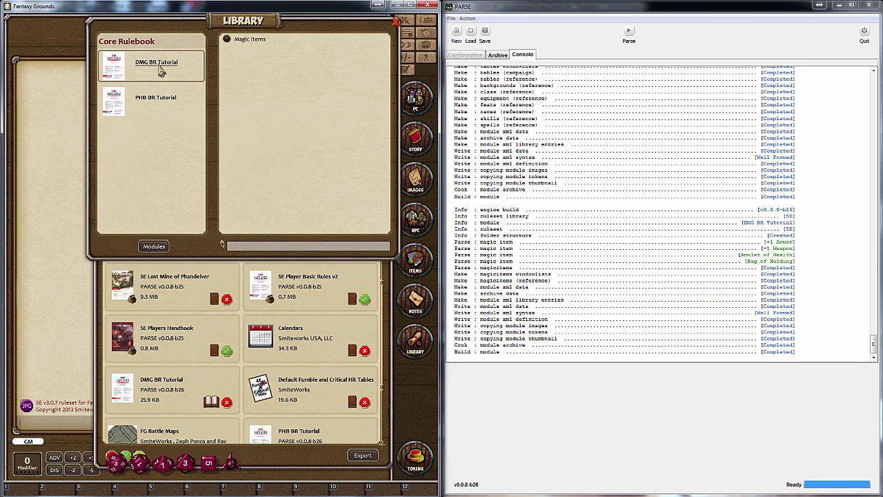
left_click(247, 39)
left_click(147, 197)
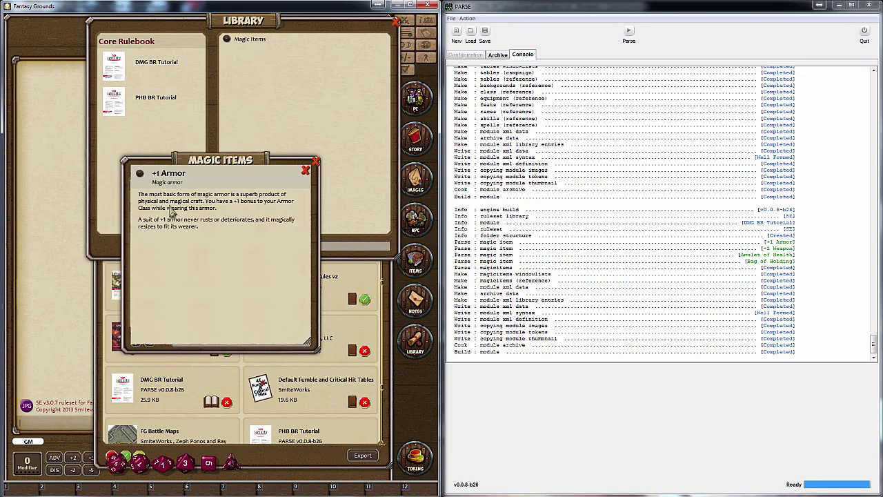
left_click(306, 171)
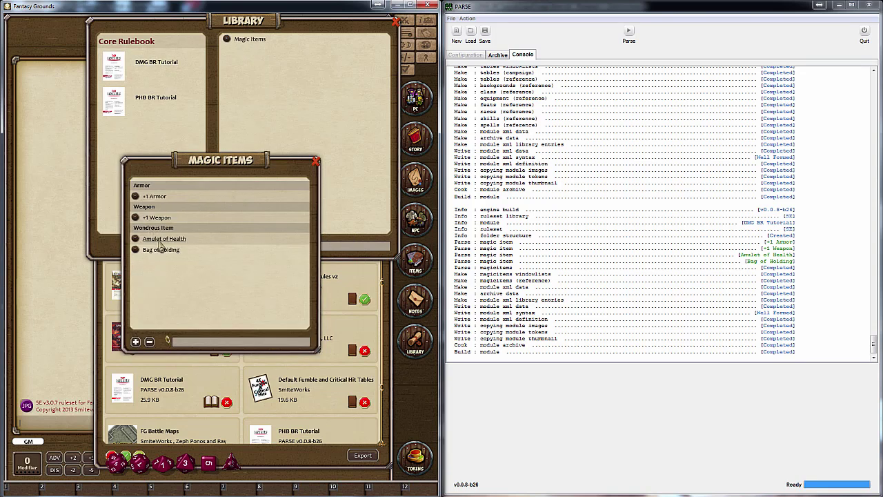
left_click(161, 231)
left_click(306, 171)
left_click(152, 253)
scroll(240, 239, "down", 3)
scroll(240, 239, "up", 3)
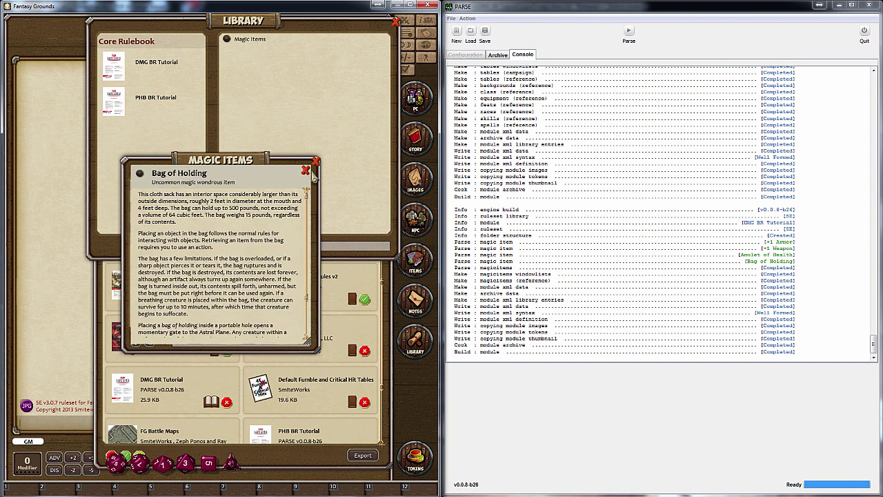
left_click(306, 170)
left_click(317, 163)
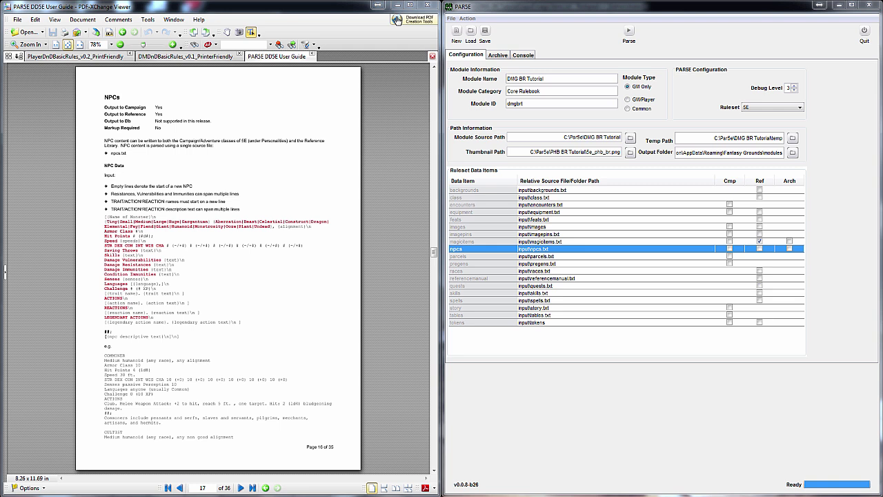
Return to Notepad++ after checking the npcs row's input\npcs.txt source path
key("alt+Tab")
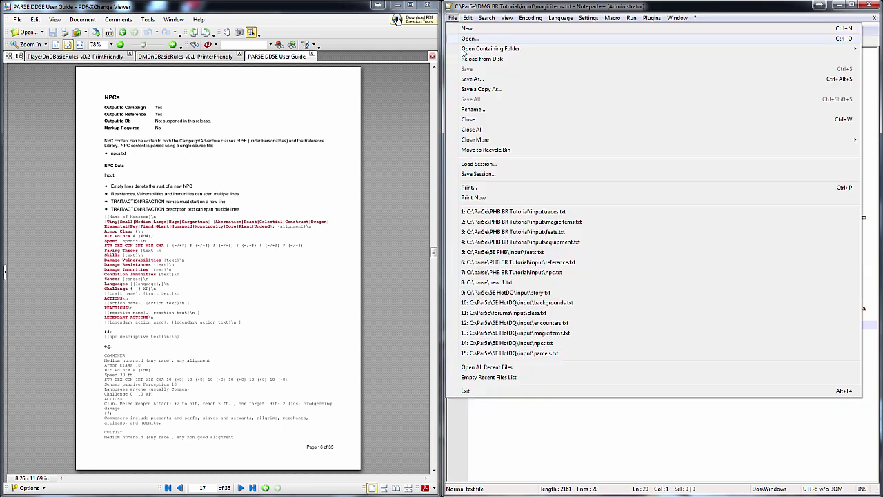
Save a new empty Notepad++ document as npcs.txt in the DMG BR Tutorial input folder
left_click(452, 18)
left_click(468, 29)
left_click(453, 18)
left_click(472, 79)
type("n")
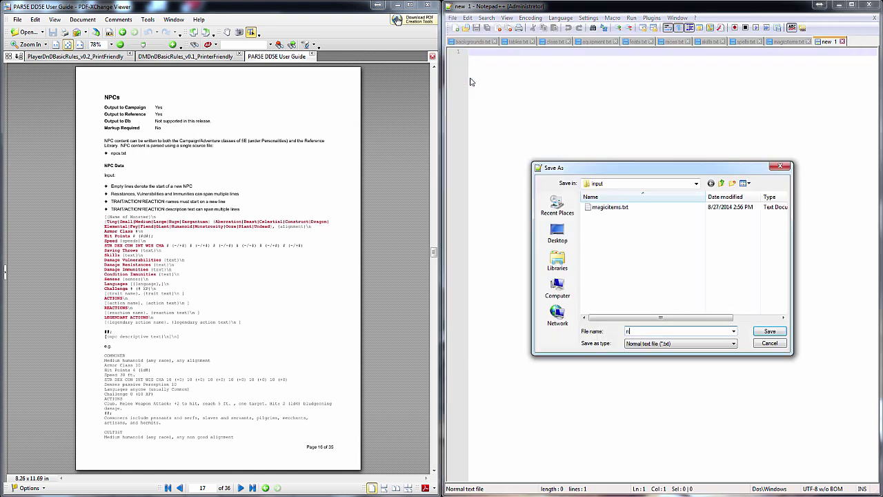
type("pcs.txt")
key("Return")
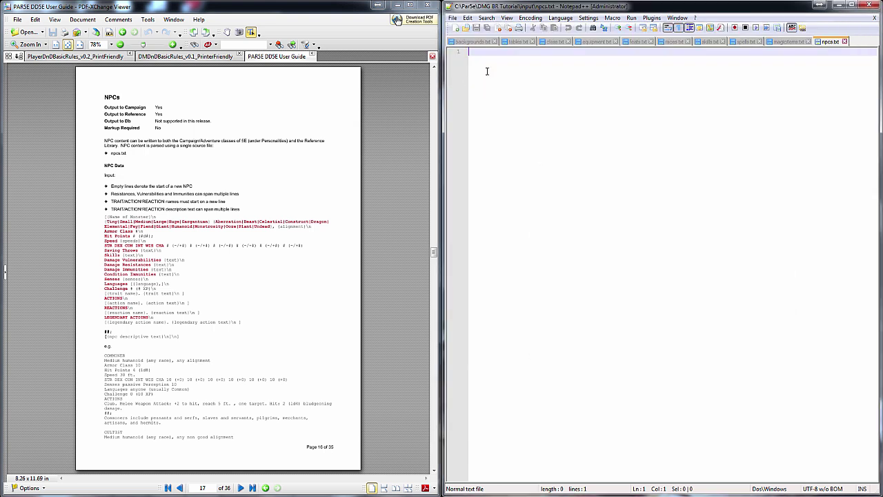
Show the DM basic rules bestiary pages in the PDF viewer
left_click(158, 56)
left_click(276, 57)
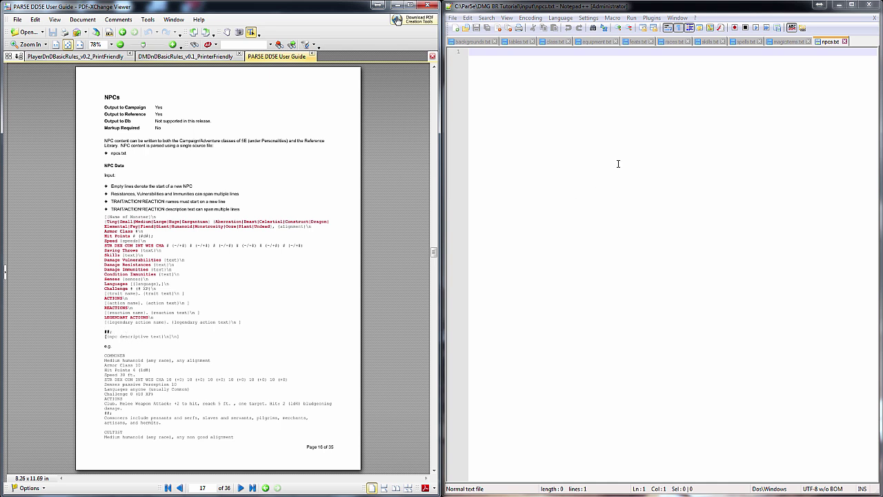
left_click(170, 56)
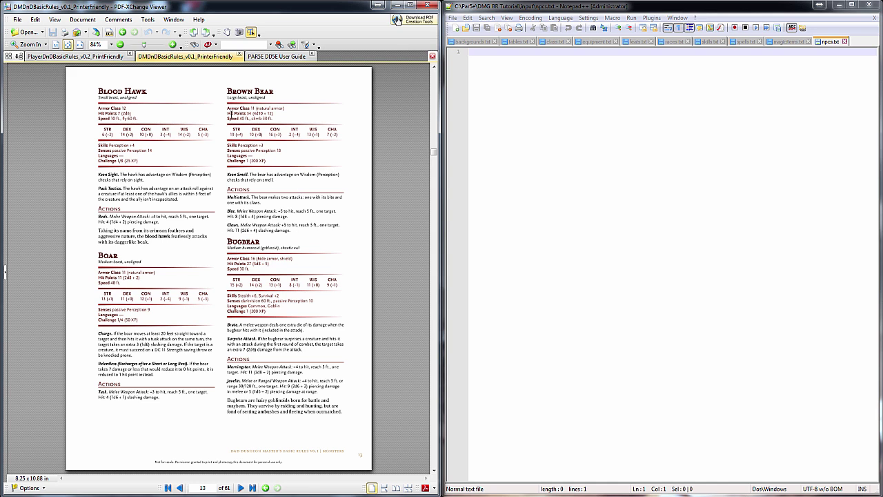
Copy the Bugbear and Goblin stat blocks from the PDF into npcs.txt
left_click_drag(228, 242, 342, 412)
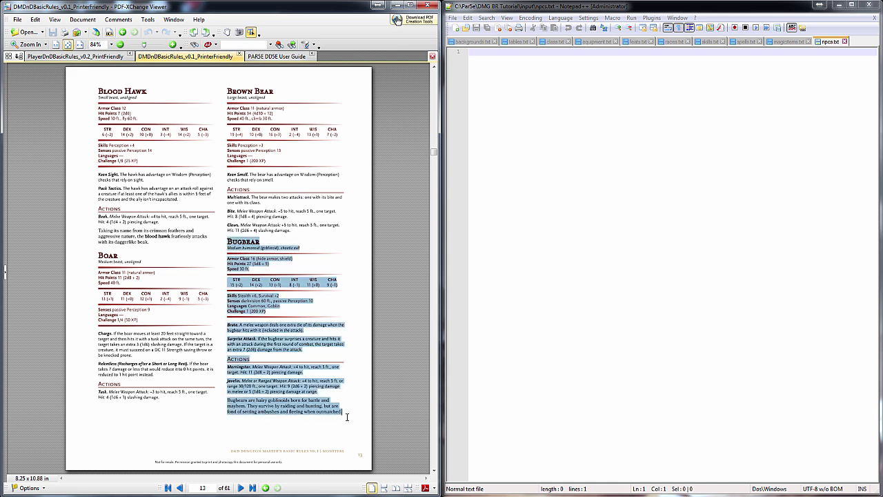
key("ctrl+c")
key("alt+Tab")
key("ctrl+v")
scroll(306, 255, "down", 5)
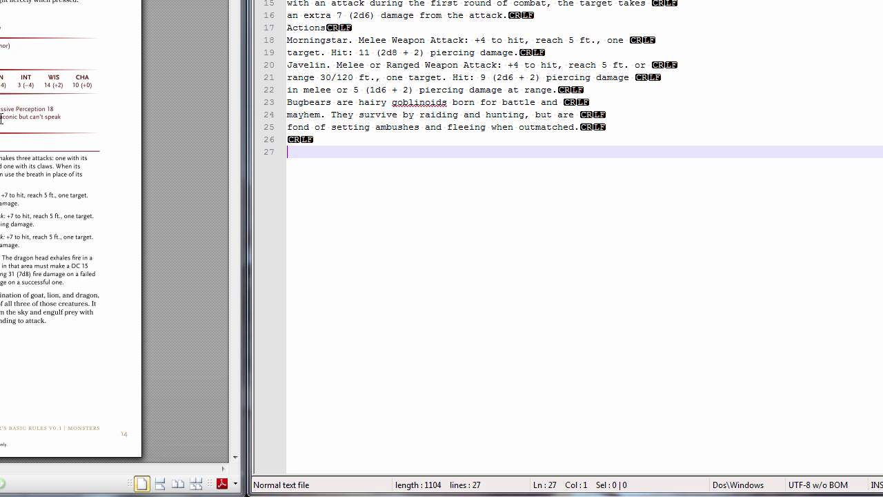
scroll(1, 119, "down", 20)
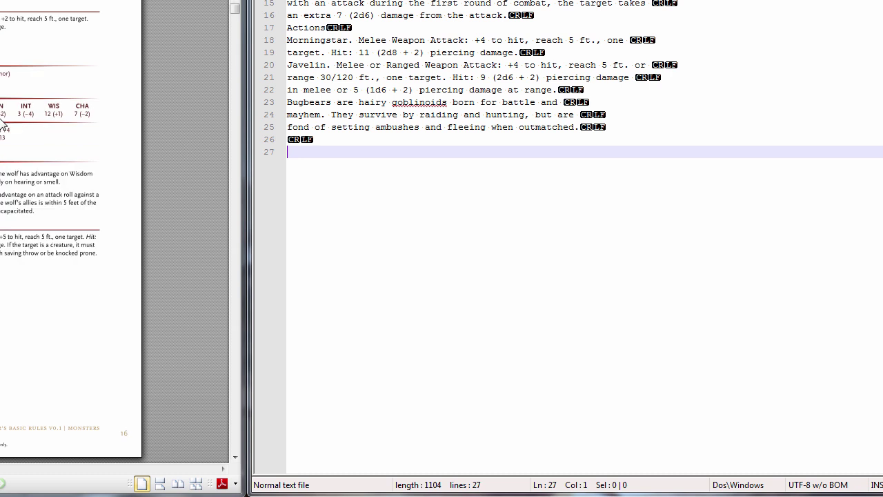
scroll(1, 119, "down", 20)
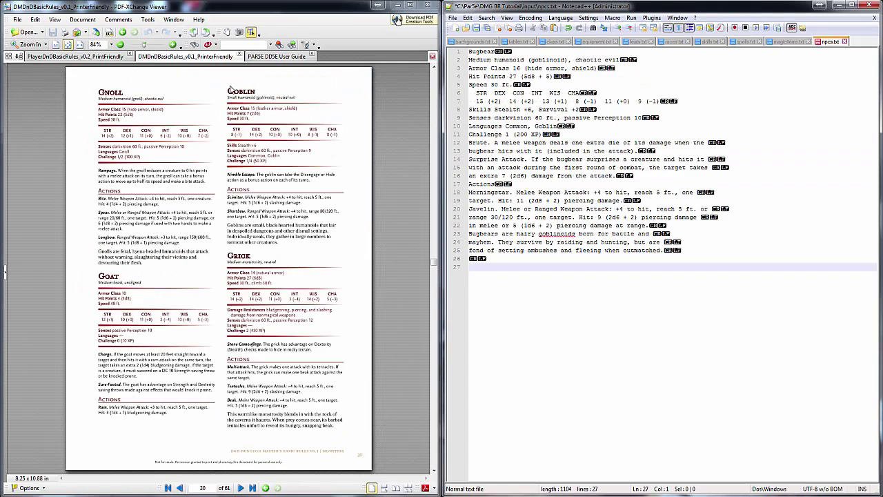
left_click_drag(227, 89, 340, 245)
key("ctrl+c")
key("alt+Tab")
key("ctrl+v")
scroll(232, 203, "down", 3)
Copy the Hobgoblin and Ogre stat blocks from the PDF into npcs.txt
left_click_drag(228, 160, 337, 429)
key("ctrl+c")
key("alt+Tab")
key("ctrl+v")
scroll(315, 295, "down", 15)
scroll(316, 295, "down", 5)
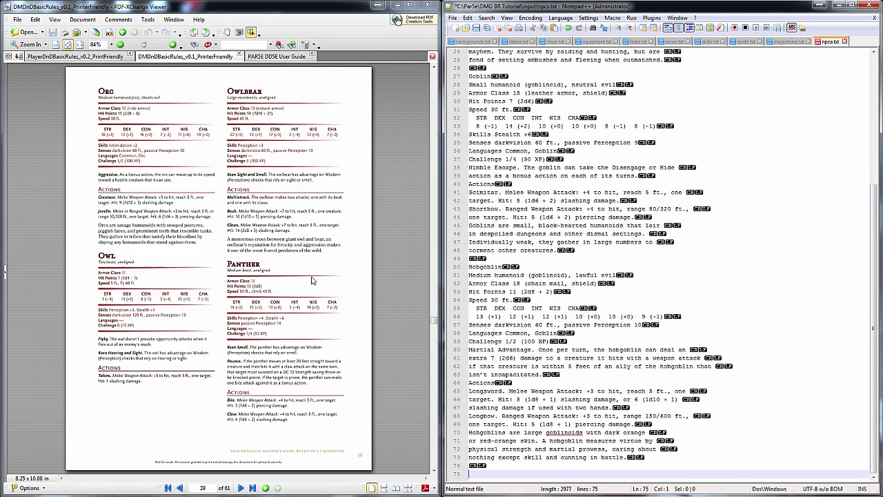
left_click_drag(228, 207, 342, 414)
key("ctrl+c")
key("alt+Tab")
key("ctrl+v")
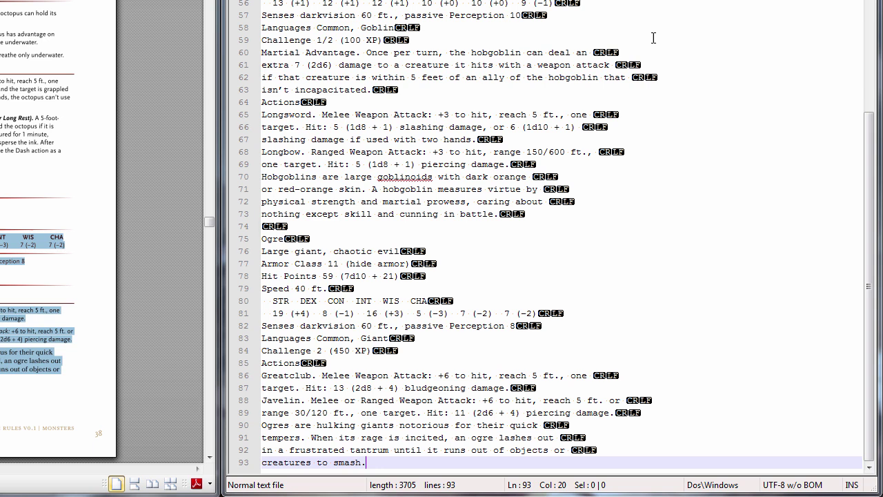
Remove the leading spaces from the Bugbear's STR header and ability score lines
left_click(559, 226)
scroll(557, 262, "up", 14)
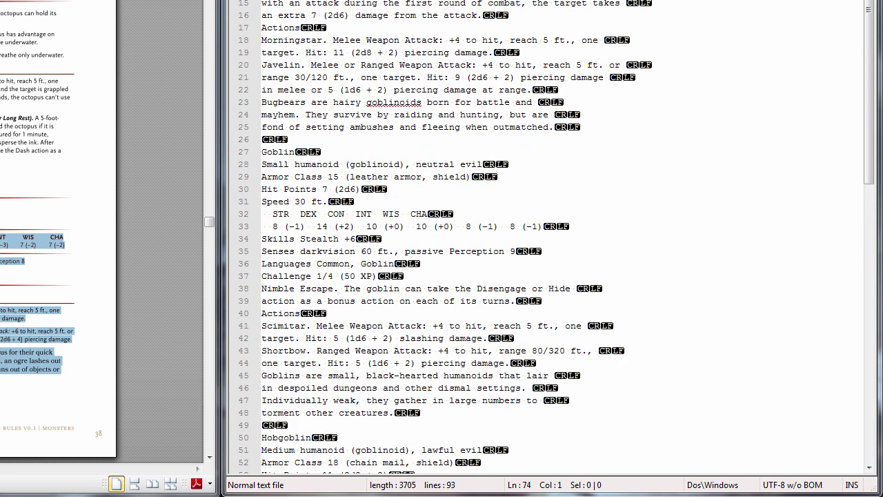
scroll(546, 248, "up", 4)
left_click(275, 44)
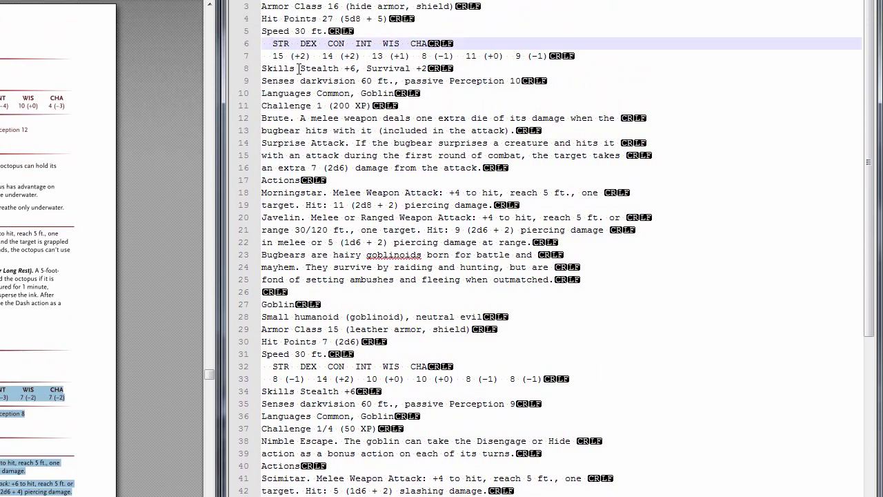
key("BackSpace")
key("BackSpace")
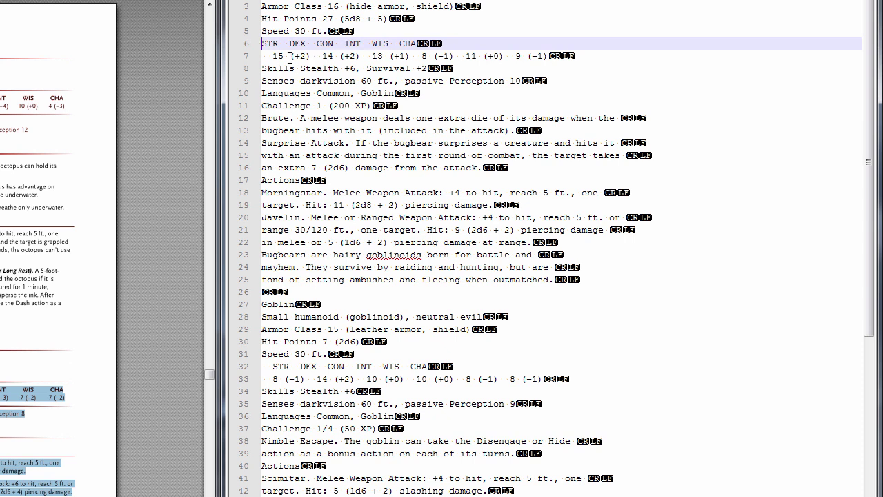
left_click(274, 57)
key("BackSpace")
key("BackSpace")
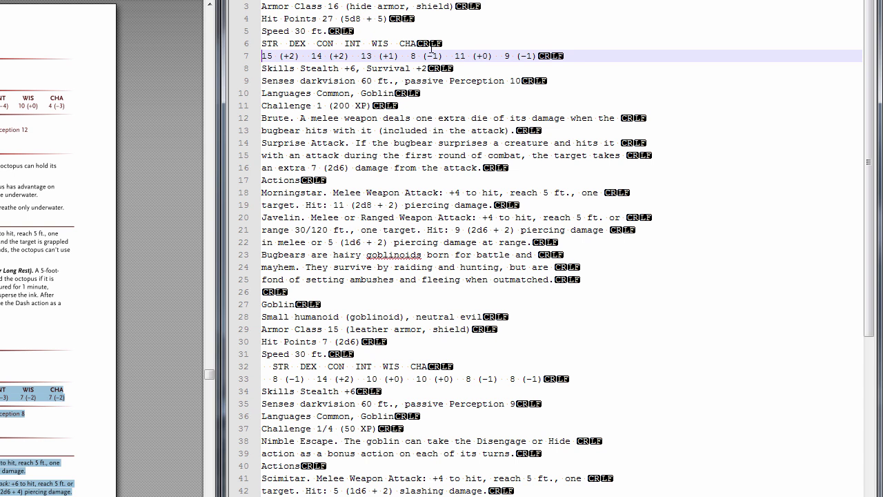
key("BackSpace")
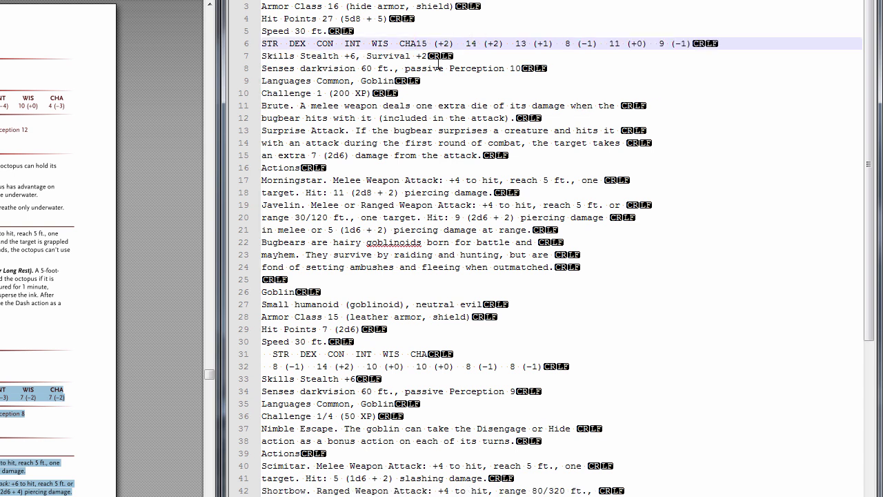
key("BackSpace")
key("Return")
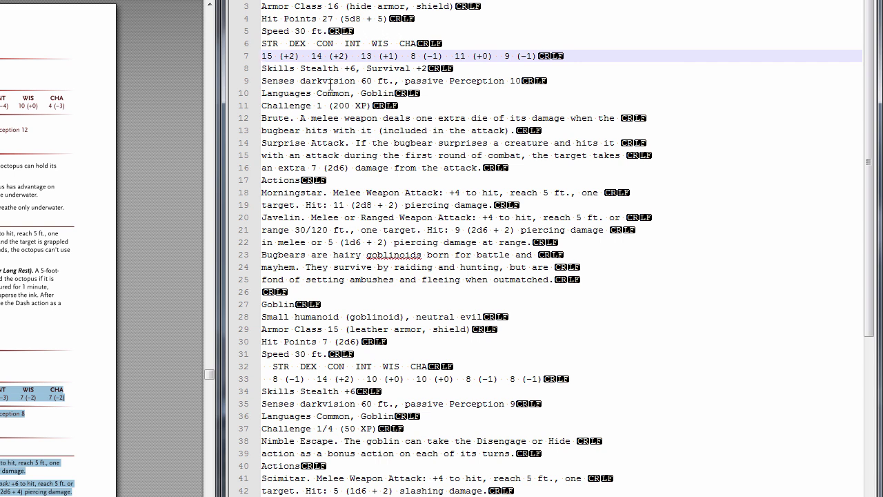
Join the Bugbear's wrapped Brute, Surprise Attack, Morningstar and Javelin lines
left_click(298, 117)
key("shift+Down")
key("ctrl+j")
key("shift+Down")
key("ctrl+j")
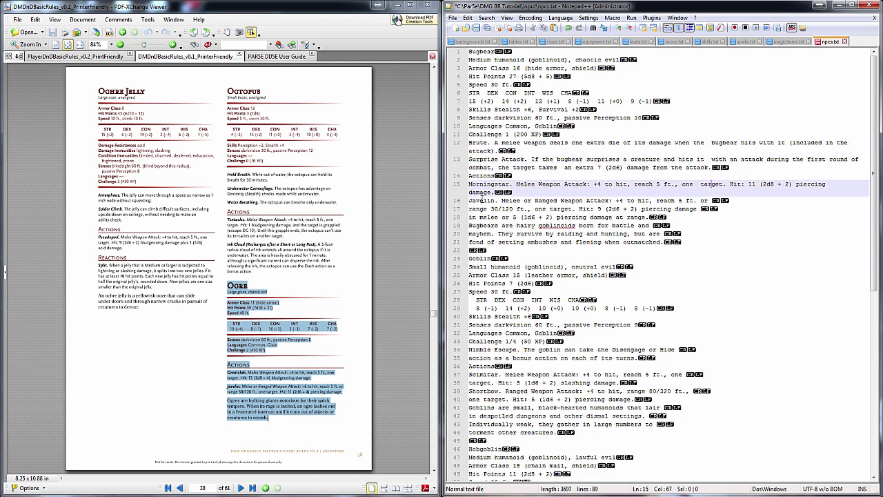
key("shift+Down")
key("ctrl+j")
key("shift+Down")
key("shift+Down")
Join the Bugbear description into one line and mark it with ##; on the line above
key("ctrl+j")
left_click(470, 217)
key("shift+Down")
key("shift+Down")
key("ctrl+j")
type("##;")
key("Return")
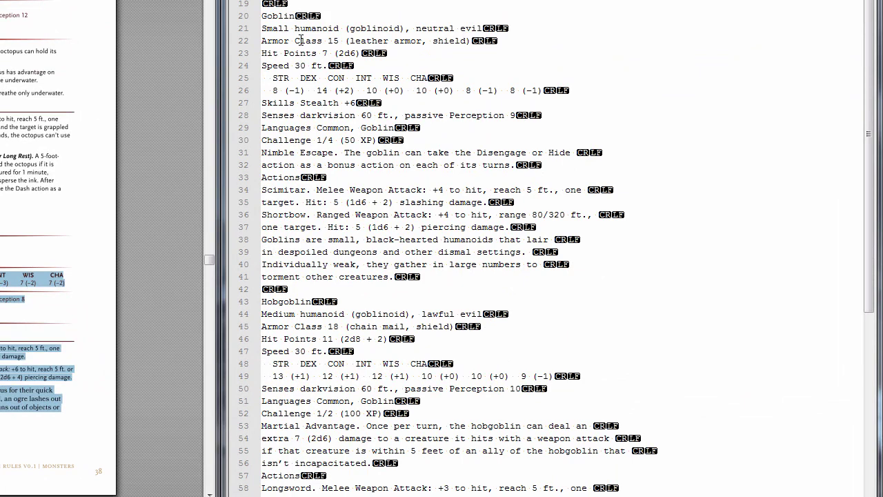
Unindent the Goblin's ability lines and join its Nimble Escape and Scimitar text
left_click(273, 79)
key("BackSpace")
key("BackSpace")
left_click(273, 91)
key("BackSpace")
key("BackSpace")
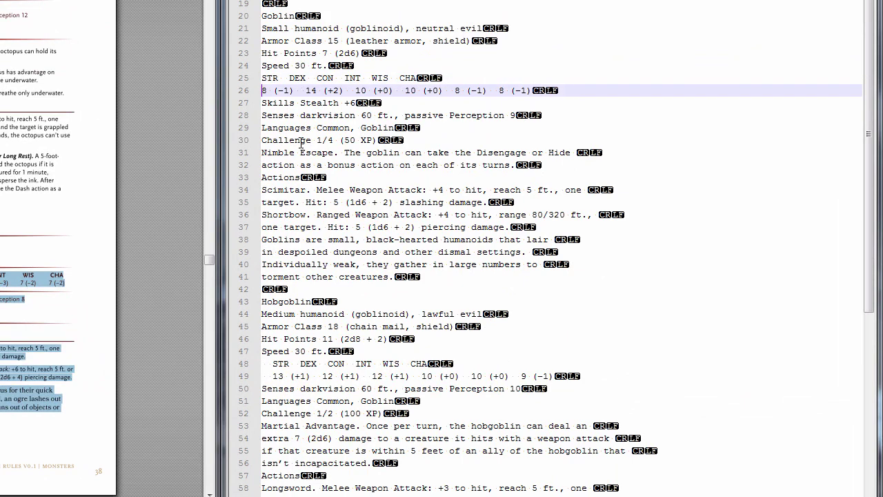
left_click(263, 165)
key("BackSpace")
left_click_drag(261, 177, 283, 190)
key("ctrl+j")
key("ctrl+j")
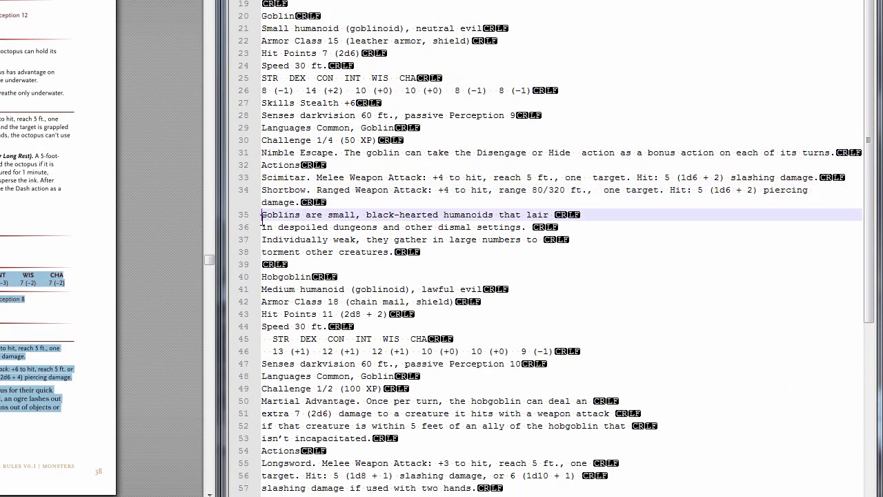
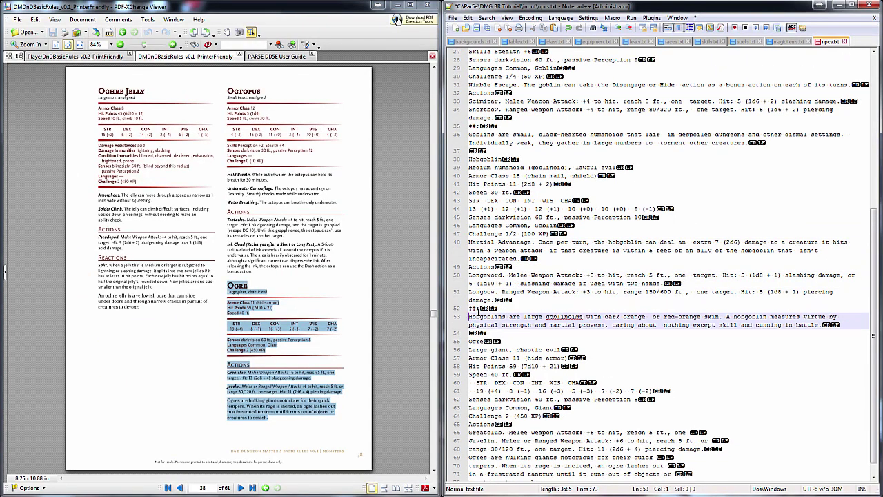
Remove the Ogre stats' leading spaces and join the wrapped Hobgoblin and Ogre lines with Ctrl+J
scroll(476, 310, "down", 1)
left_click(476, 366)
key("BackSpace")
key("BackSpace")
left_click_drag(477, 416, 478, 474)
key("ctrl+j")
key("ctrl+j")
key("ctrl+j")
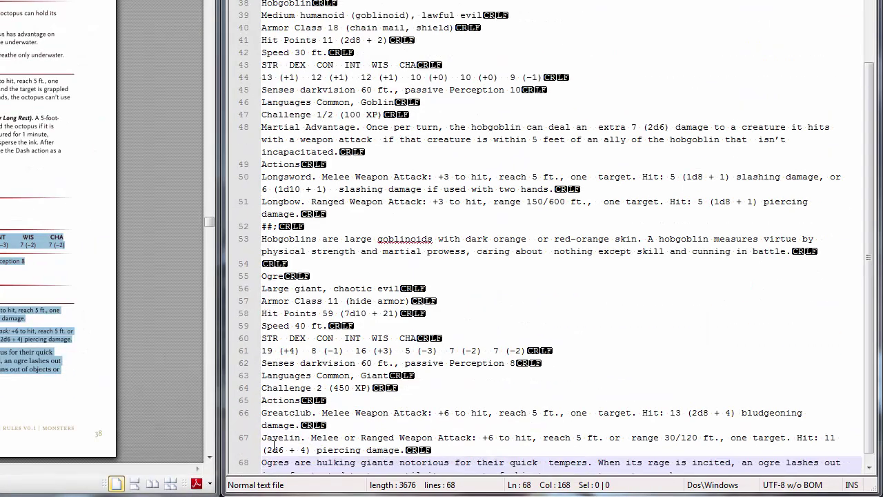
Insert ##; marker lines above the Hobgoblins and Ogres descriptions
left_click(276, 464)
type("##;")
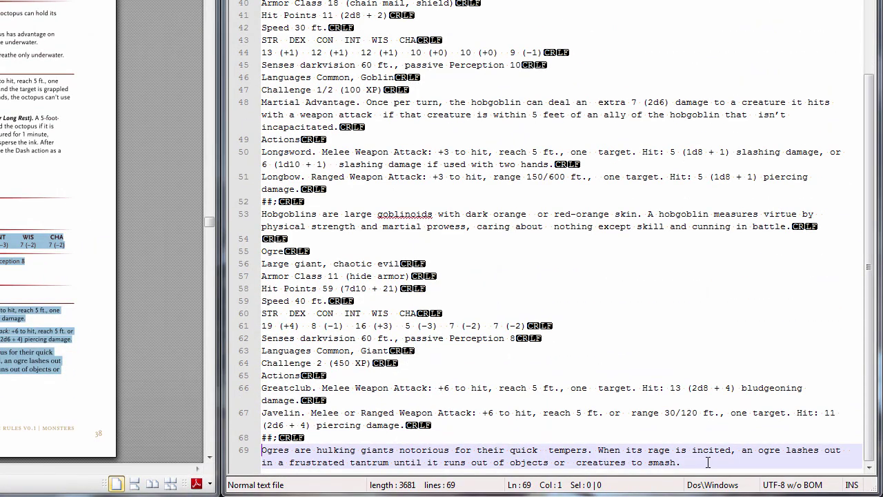
left_click(706, 461)
key("Return")
Replace all double spaces with single spaces throughout npcs.txt
key("ctrl+h")
left_click(702, 105)
left_click(685, 151)
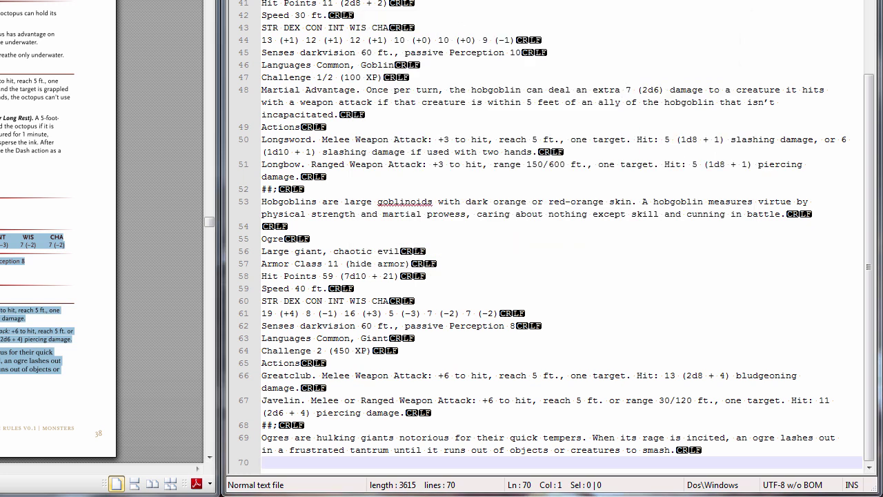
scroll(626, 147, "up", 4)
left_click(626, 150)
scroll(594, 90, "up", 5)
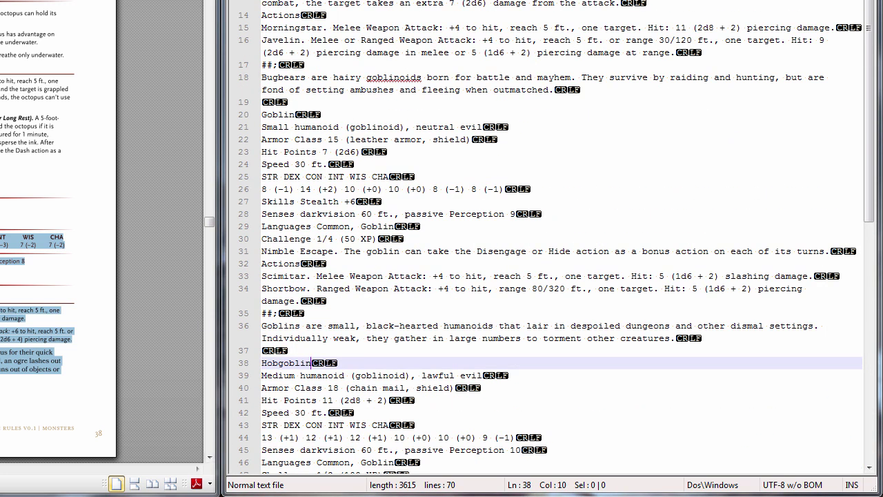
key("alt+Tab")
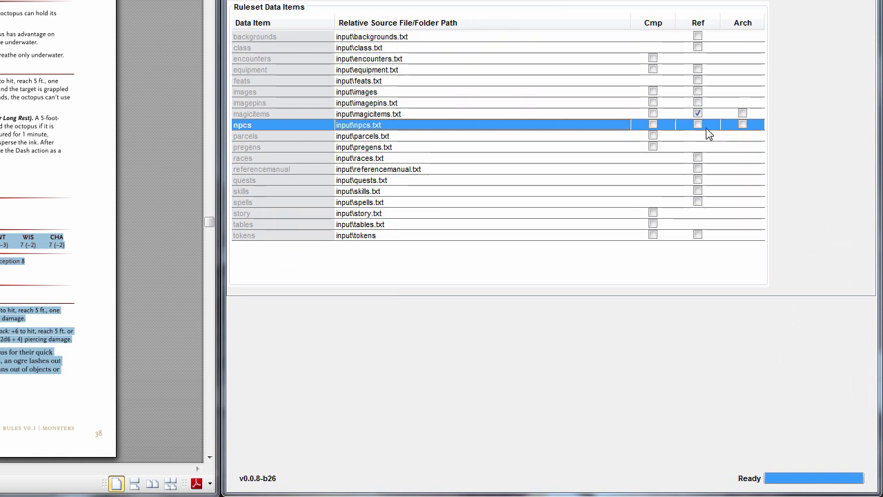
Tick Ref on the npcs row and parse to rebuild the DMG BR Tutorial module
left_click(698, 125)
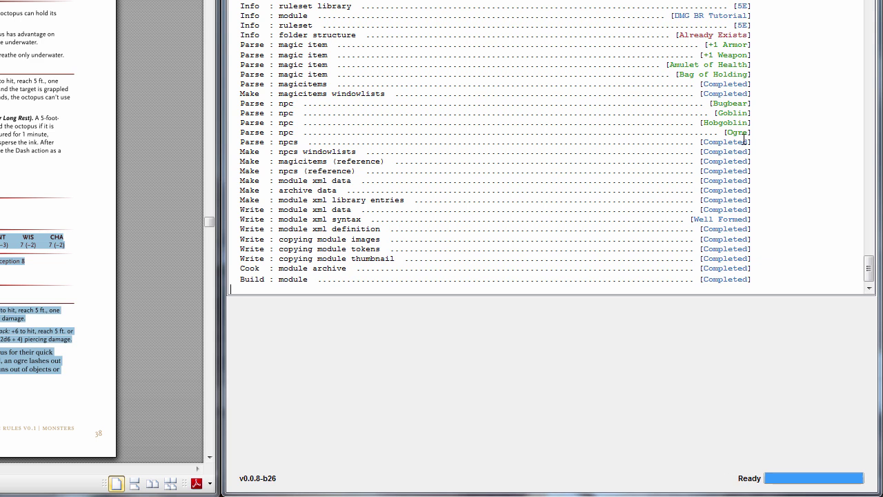
key("alt+Tab")
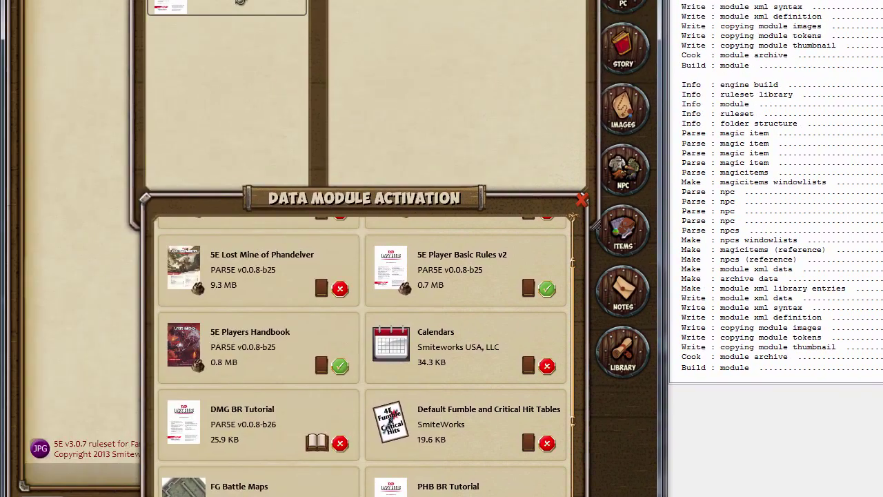
From the alphabetical NPC index, open and close the Bugbear, Goblin, Hobgoblin and Ogre sheets
left_click(240, 3)
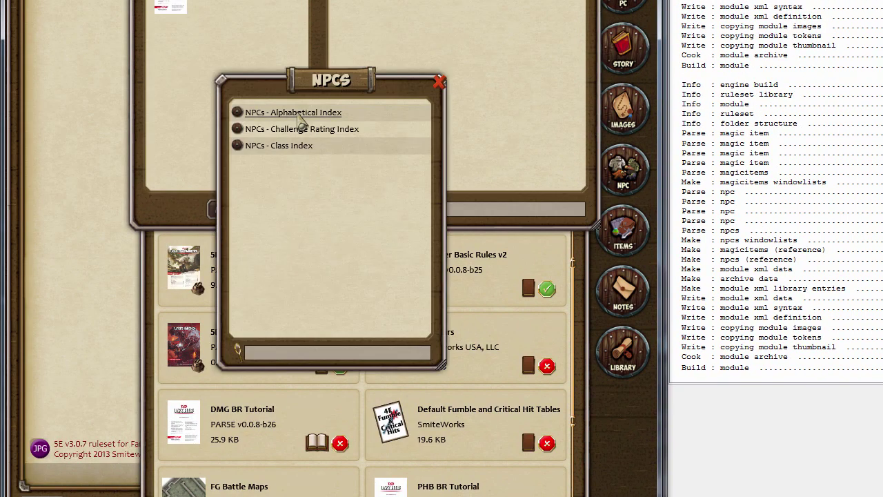
left_click(298, 115)
left_click(234, 136)
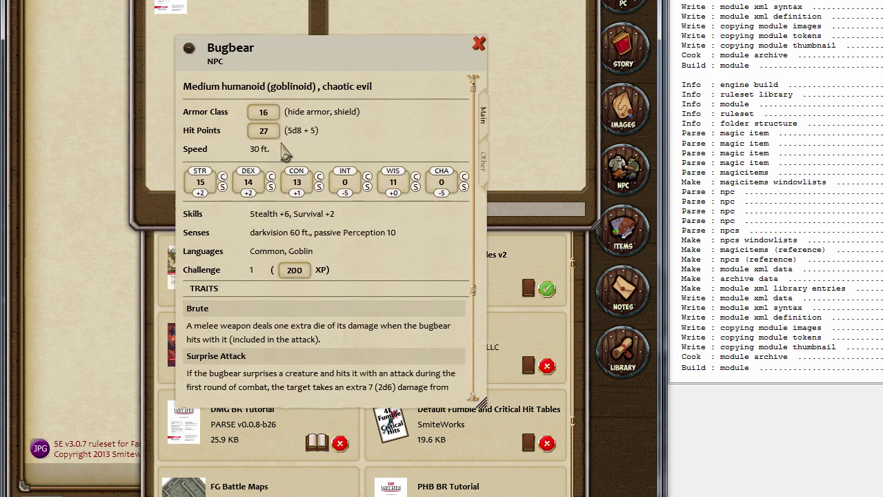
left_click(479, 43)
left_click(224, 167)
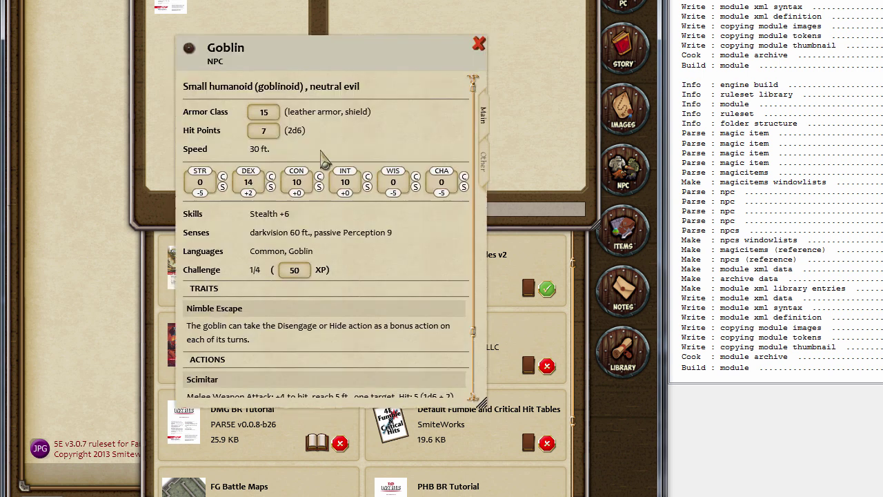
left_click(479, 44)
left_click(233, 201)
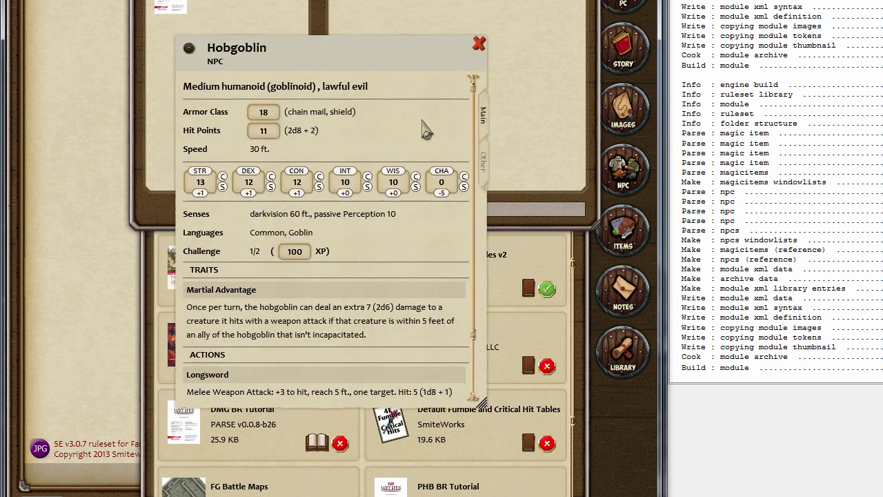
scroll(351, 300, "down", 3)
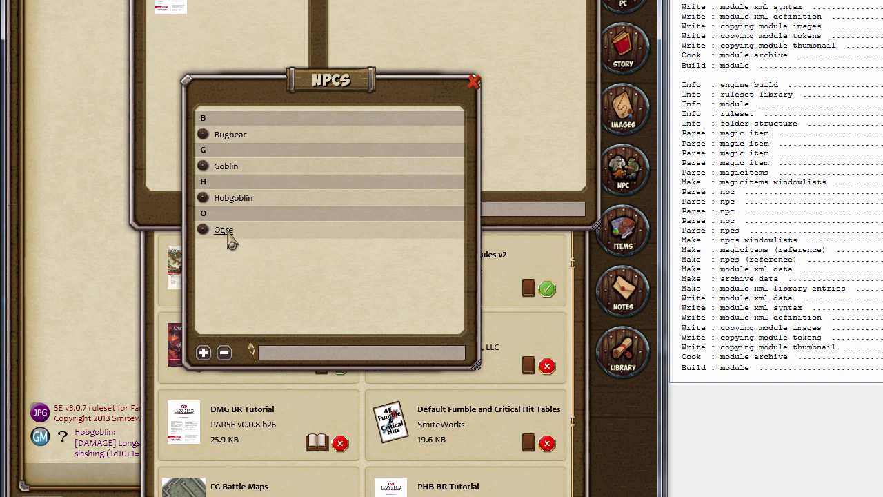
left_click(231, 234)
left_click(479, 44)
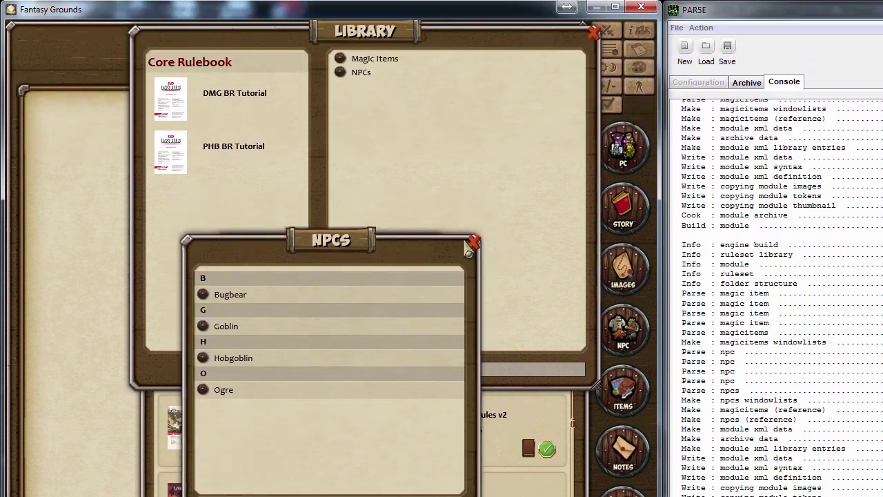
left_click(474, 178)
left_click(439, 249)
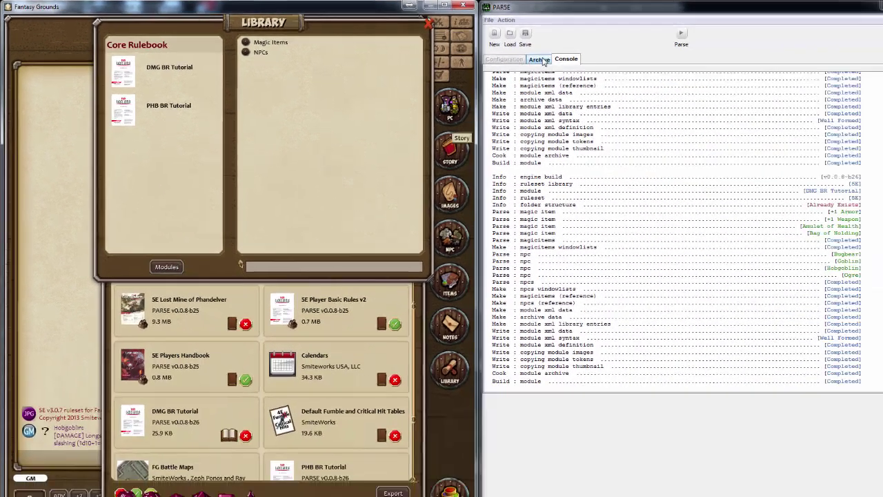
Mark the tokens data item as Ref in the PAR5E module configuration
left_click(746, 83)
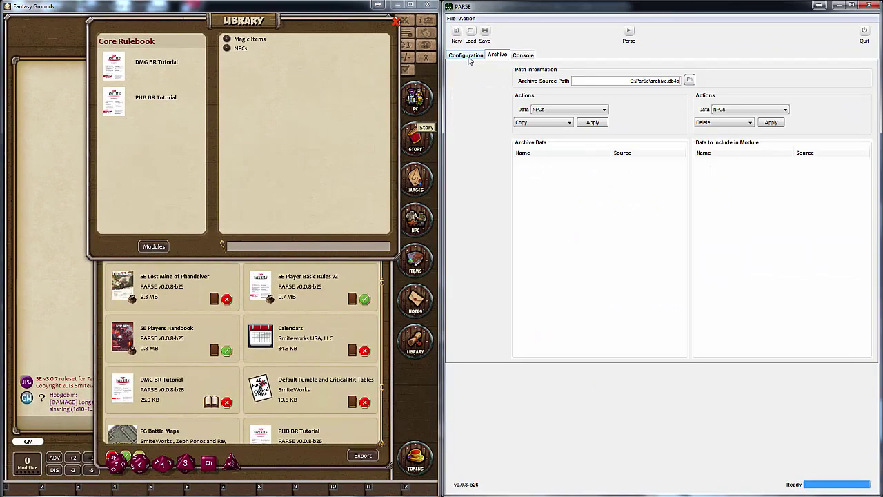
left_click(467, 56)
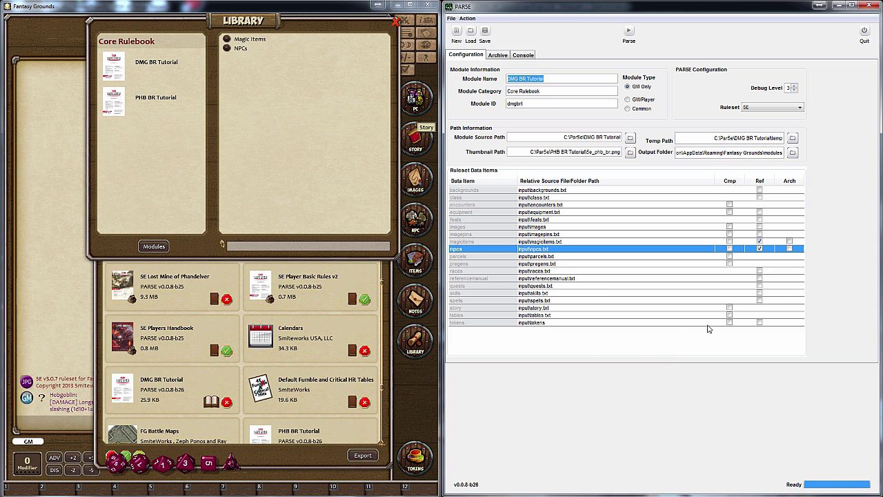
left_click(759, 323)
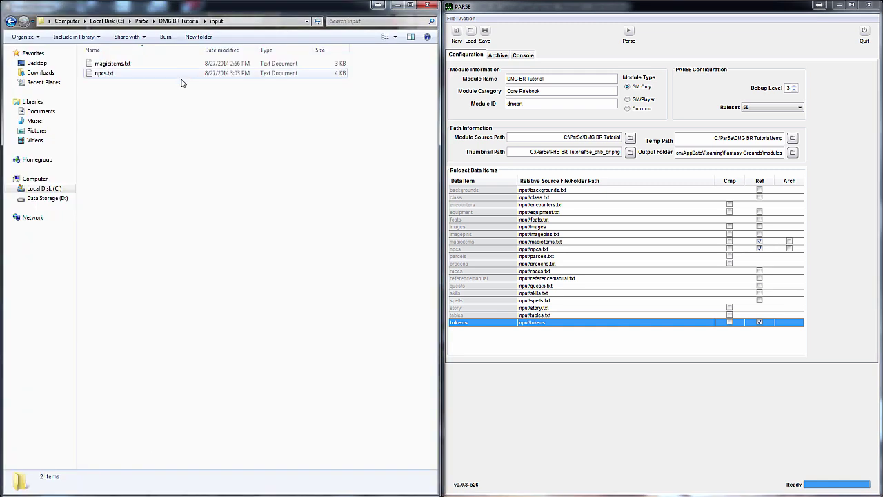
Create an input 'tokens' folder, paste B, G, H and O.png into it, and rebuild
left_click(189, 39)
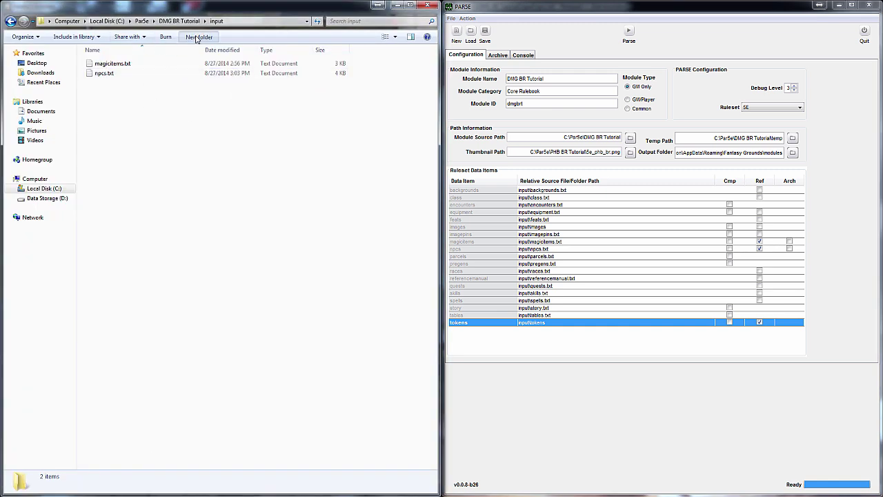
type("t\tokens")
key("Return")
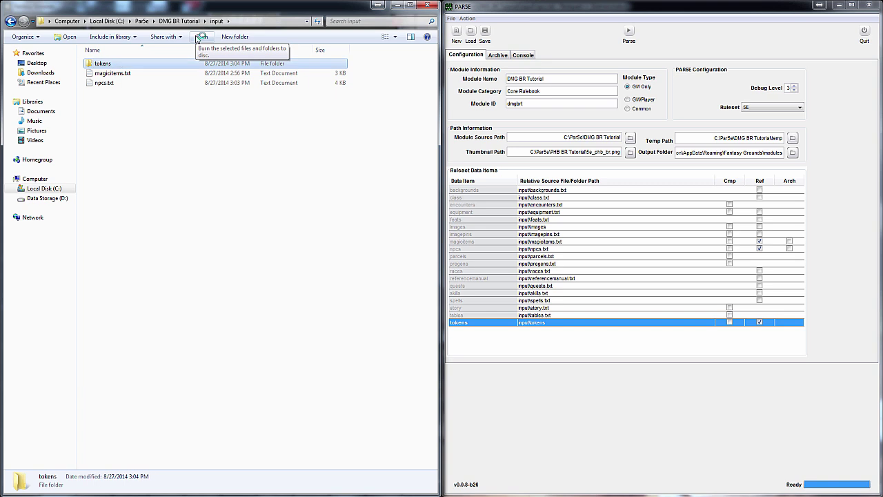
double_click(102, 64)
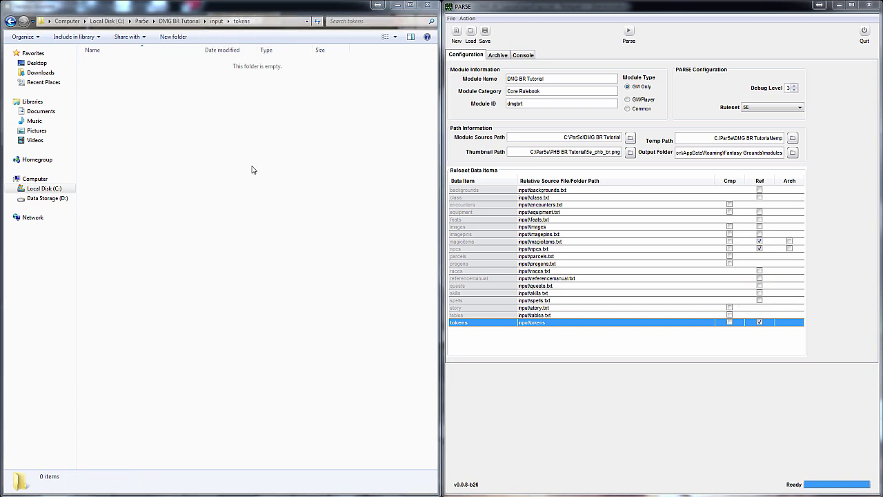
key("ctrl+v")
left_click(148, 138)
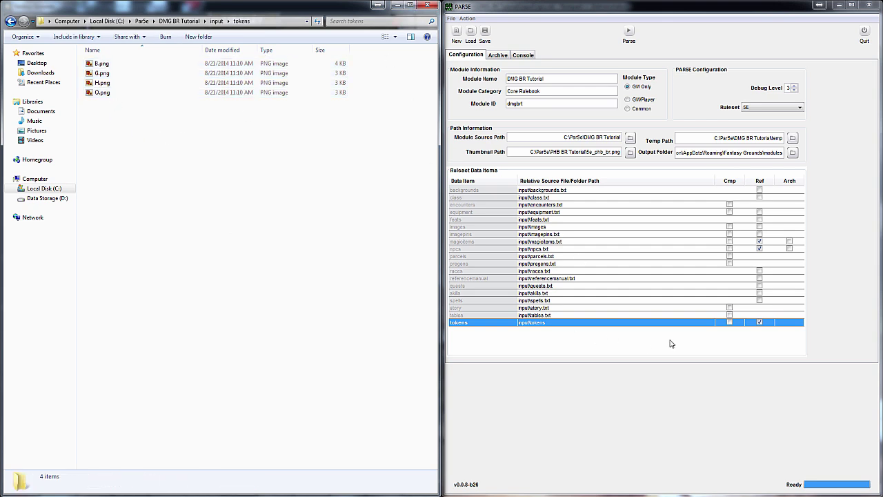
left_click(630, 35)
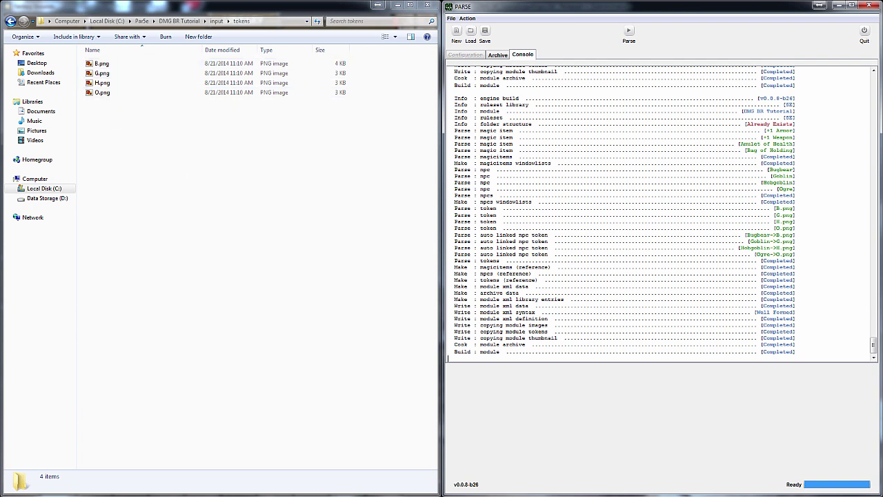
Reload the DMG BR Tutorial module and list its NPCs alphabetically in the Library
key("alt+Tab")
left_click(215, 405)
left_click(213, 403)
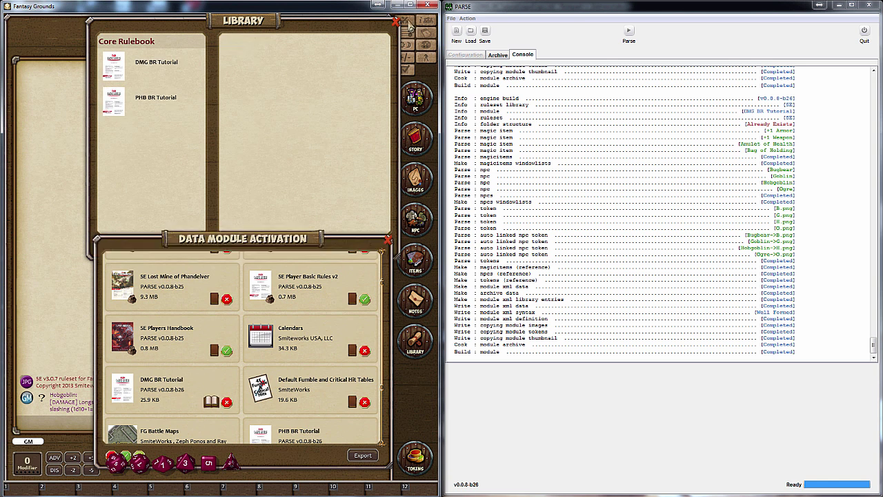
left_click(410, 26)
left_click(159, 68)
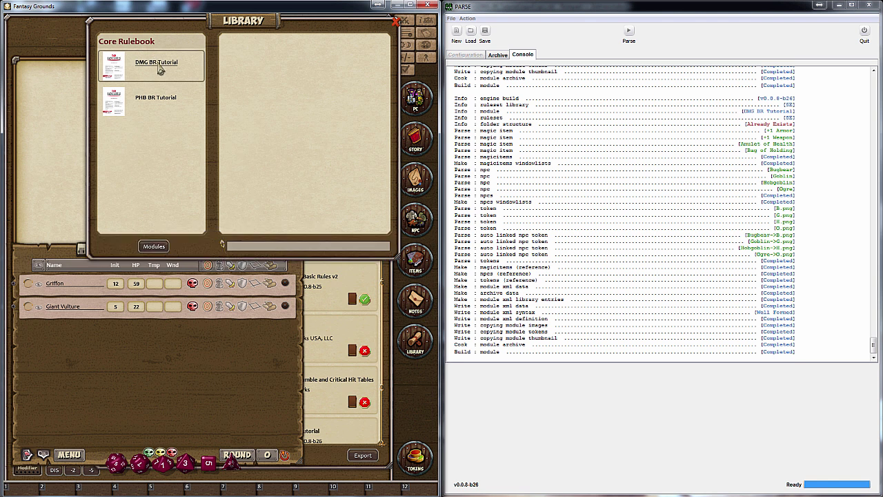
left_click(243, 49)
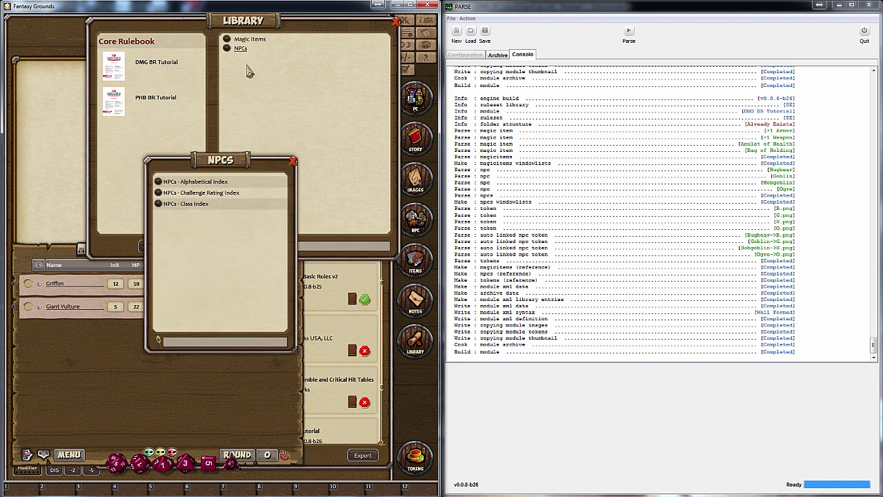
left_click(200, 184)
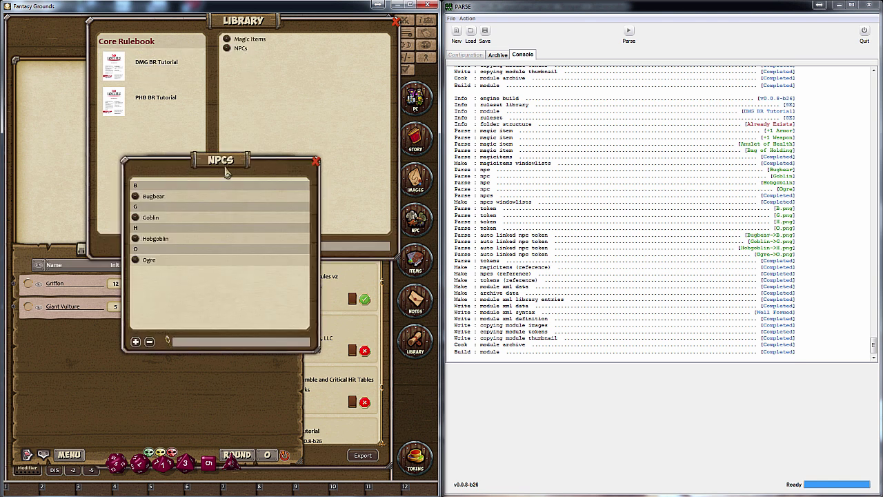
Replace the Griffon and Giant Vulture in the combat tracker with Bugbear, Goblin, Hobgoblin and Ogre
left_click(72, 287)
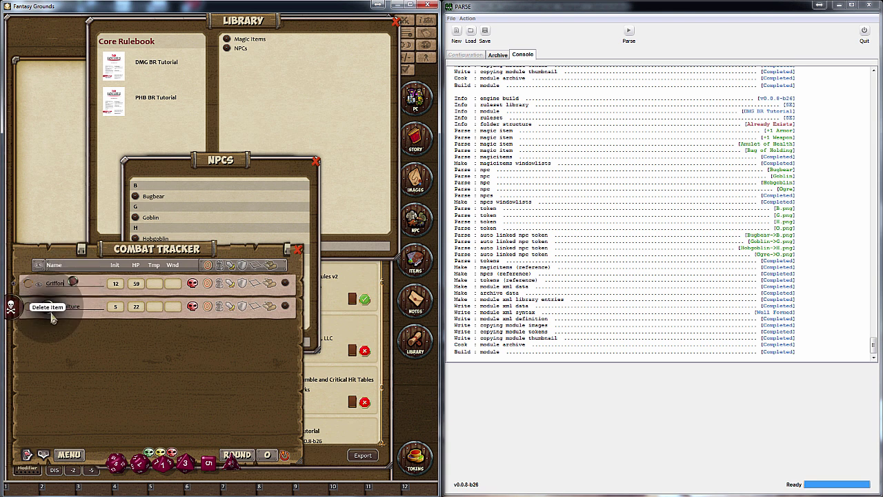
left_click(53, 314)
right_click(73, 283)
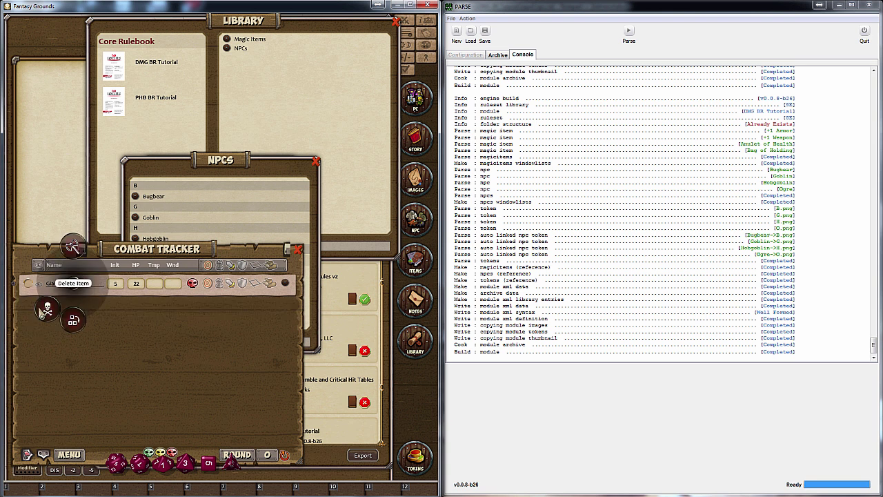
left_click(46, 309)
left_click_drag(136, 197, 92, 338)
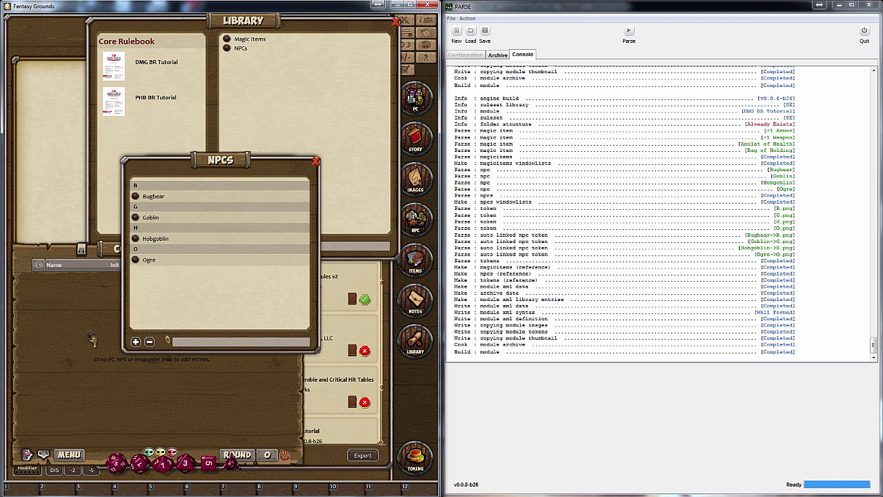
left_click_drag(221, 114, 158, 324)
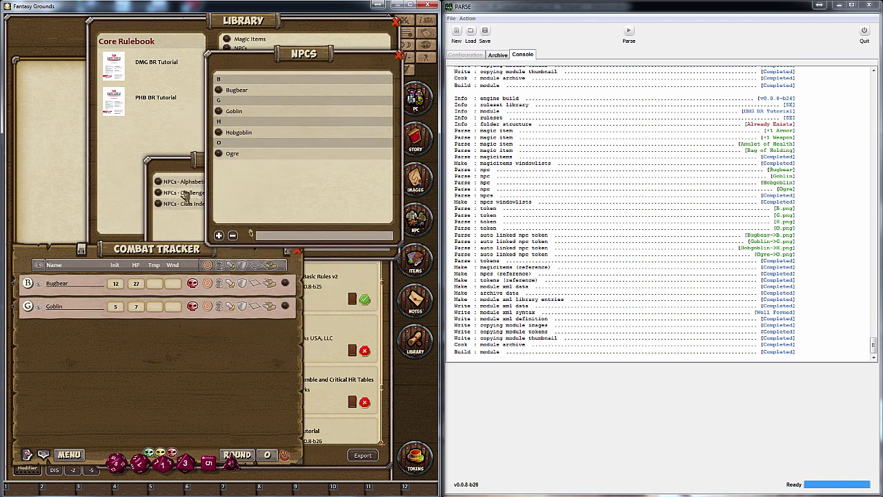
left_click_drag(185, 196, 121, 368)
left_click_drag(211, 156, 136, 378)
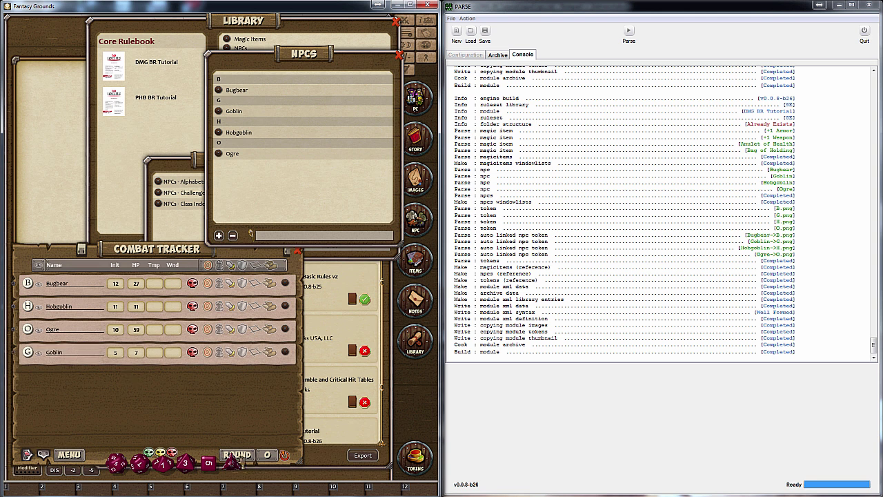
Delete all non-friendly entries from the combat tracker
right_click(77, 458)
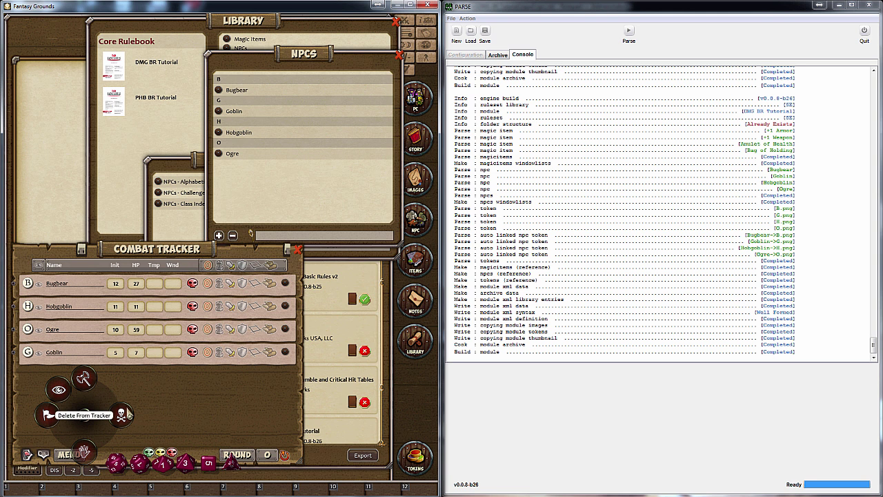
left_click(128, 412)
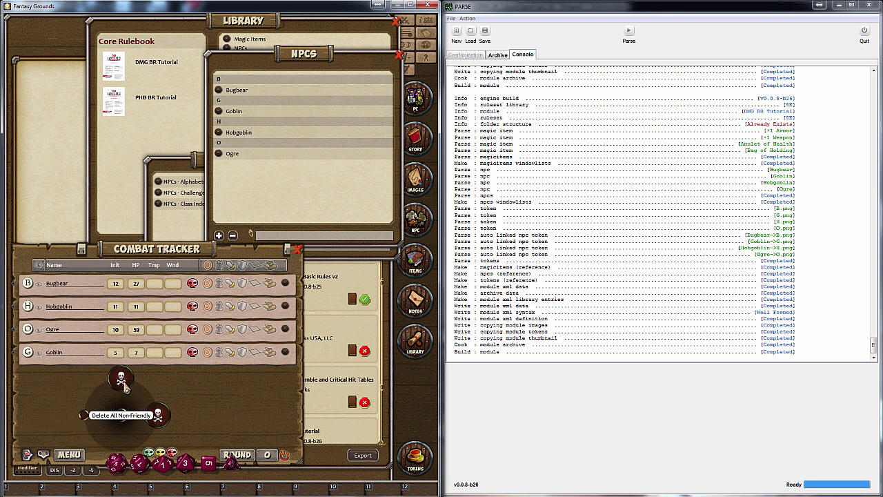
left_click(127, 387)
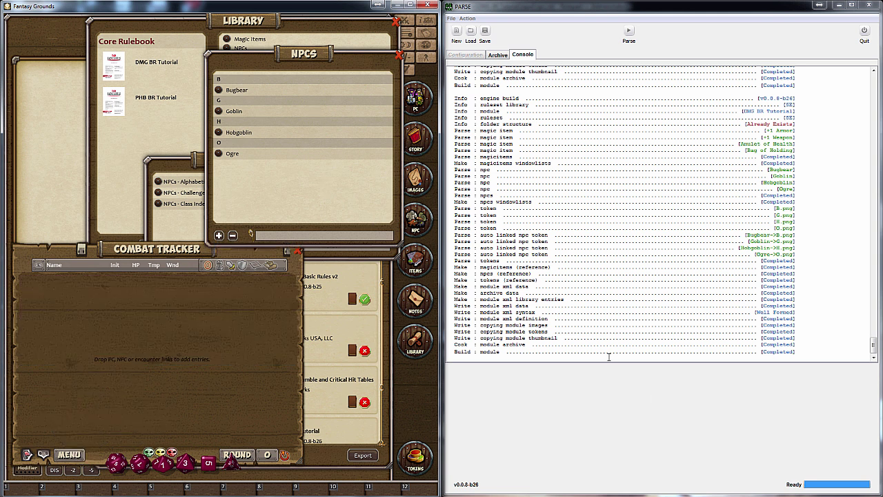
left_click(655, 398)
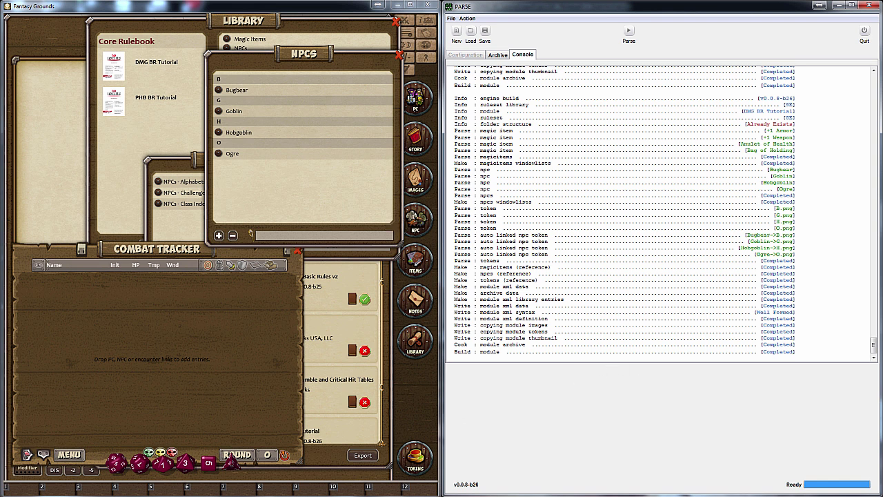
key("alt+Tab")
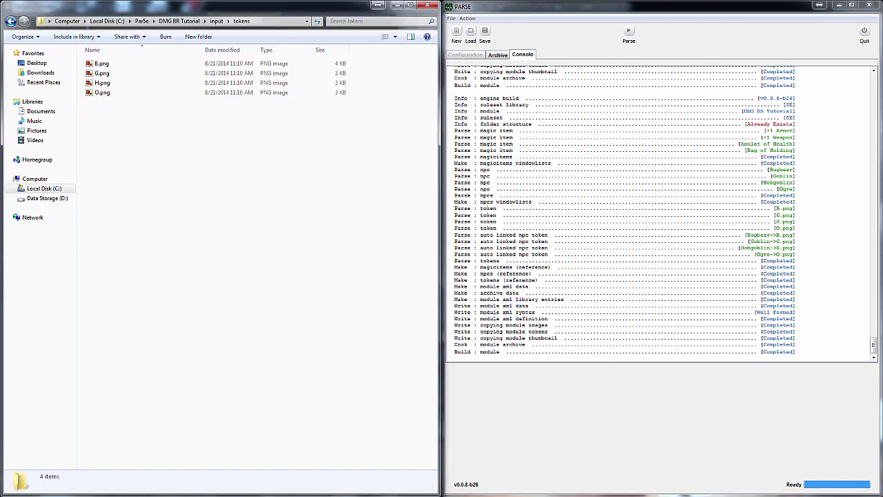
Copy bugbear, goblin, hobgoblin and ogre PNGs into input\tokens and parse the module again
left_click_drag(624, 260, 250, 271)
left_click(200, 222)
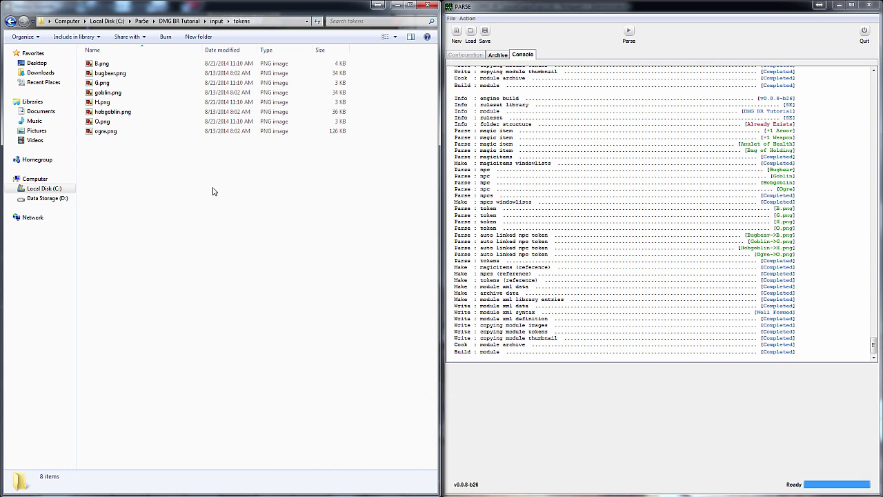
left_click(630, 32)
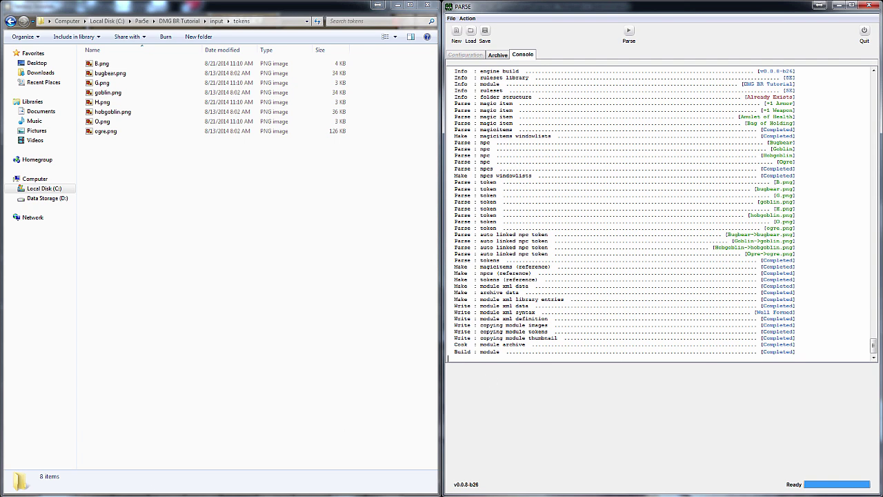
key("alt+Tab")
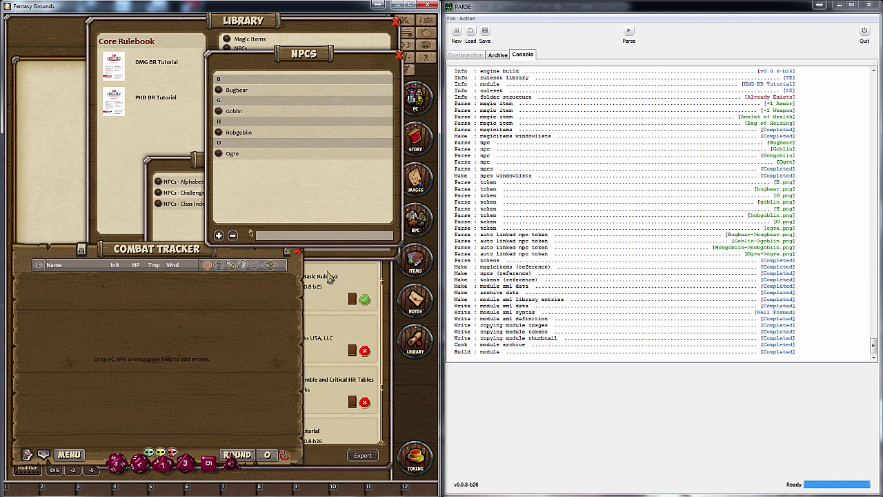
Unload and reload DMG BR Tutorial, then open its alphabetical NPC list
left_click(330, 275)
left_click(215, 402)
left_click(215, 402)
left_click(70, 358)
left_click(138, 63)
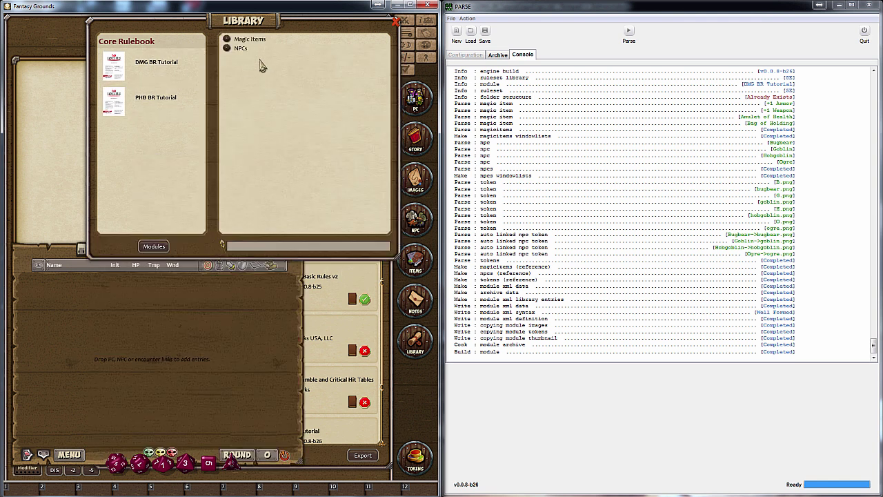
left_click(250, 50)
left_click(210, 181)
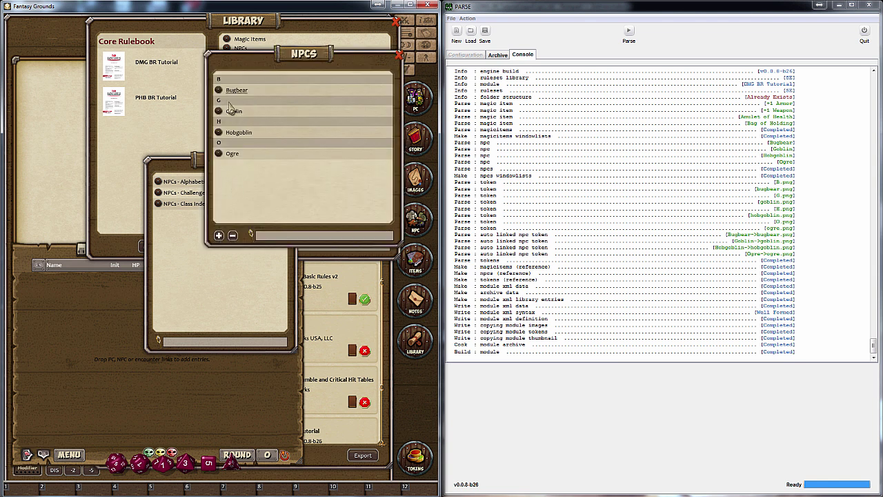
left_click_drag(194, 159, 128, 72)
left_click(286, 196)
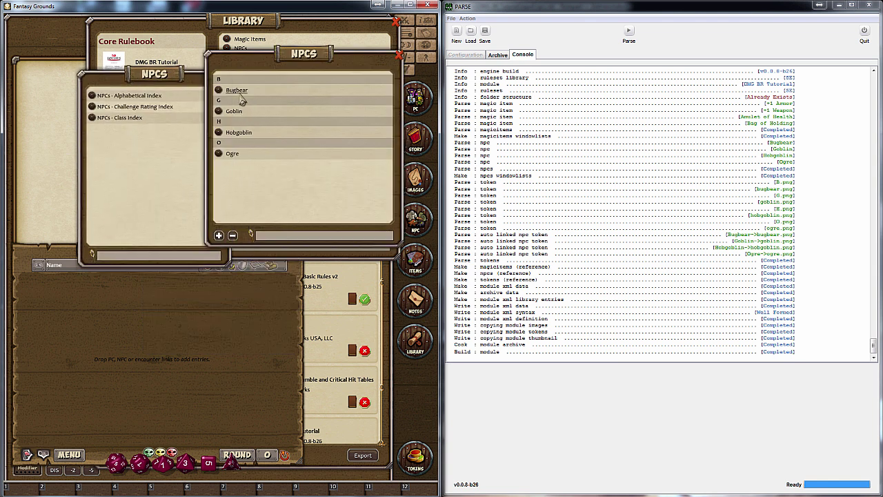
Drag Bugbear, Goblin, Hobgoblin and Ogre into the combat tracker
left_click_drag(218, 91, 148, 329)
left_click_drag(220, 112, 138, 332)
left_click_drag(219, 135, 141, 366)
left_click_drag(218, 165, 139, 395)
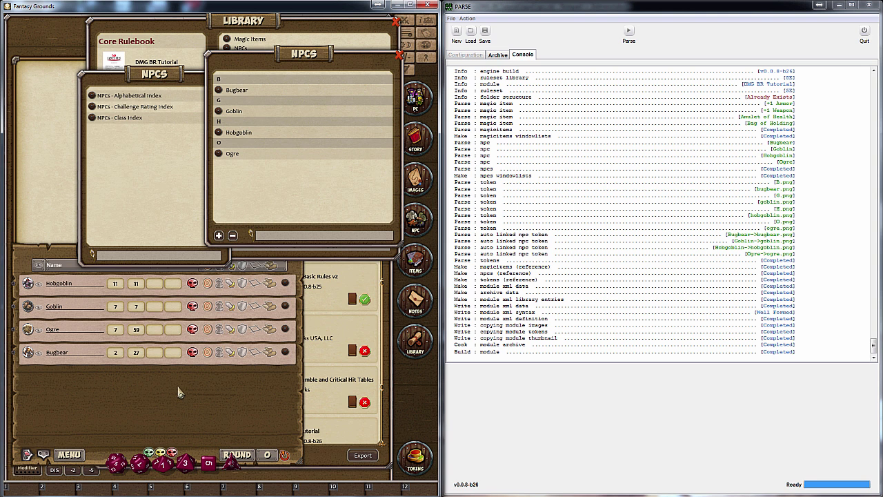